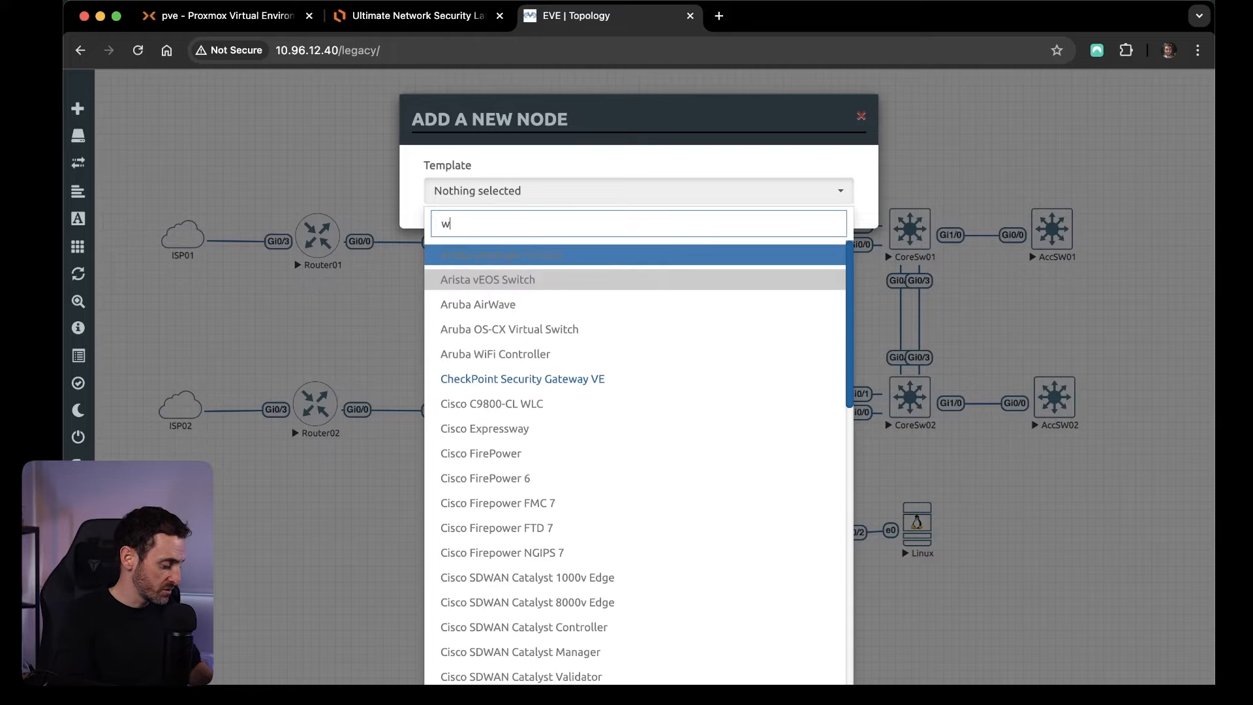
Choose the Windows Server template for the new node and set its CPU count to 2.
type("dow")
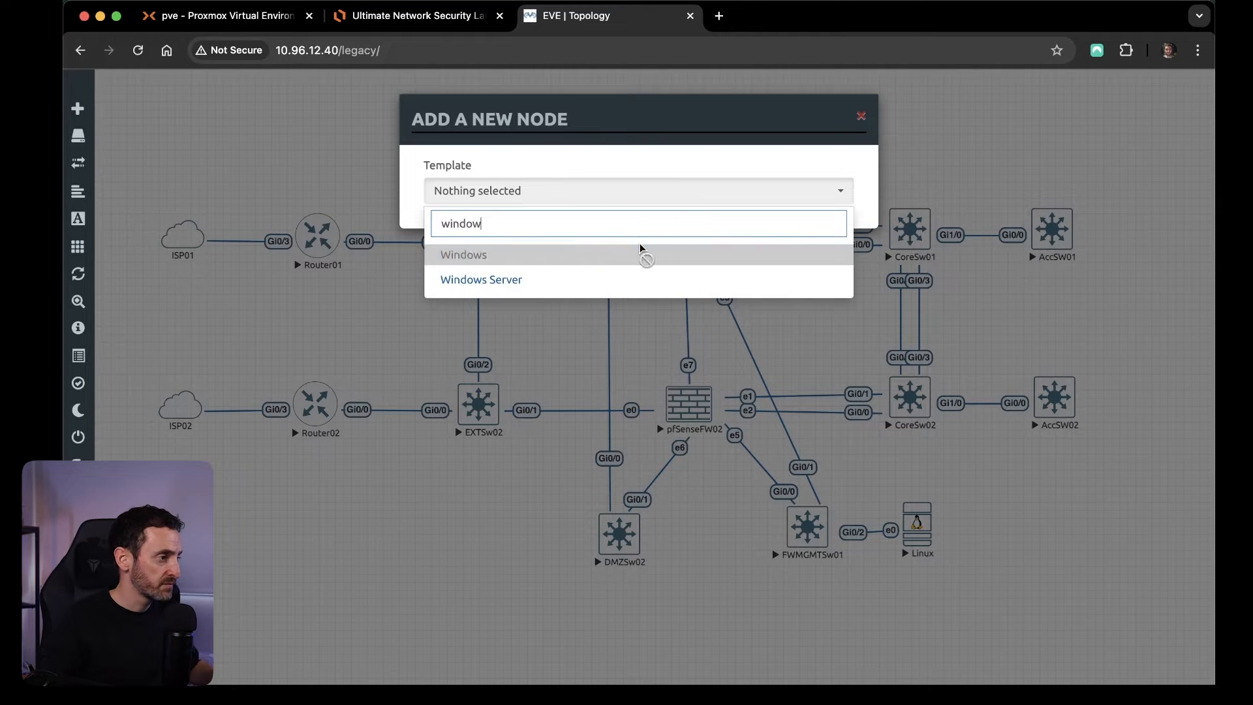
left_click(509, 279)
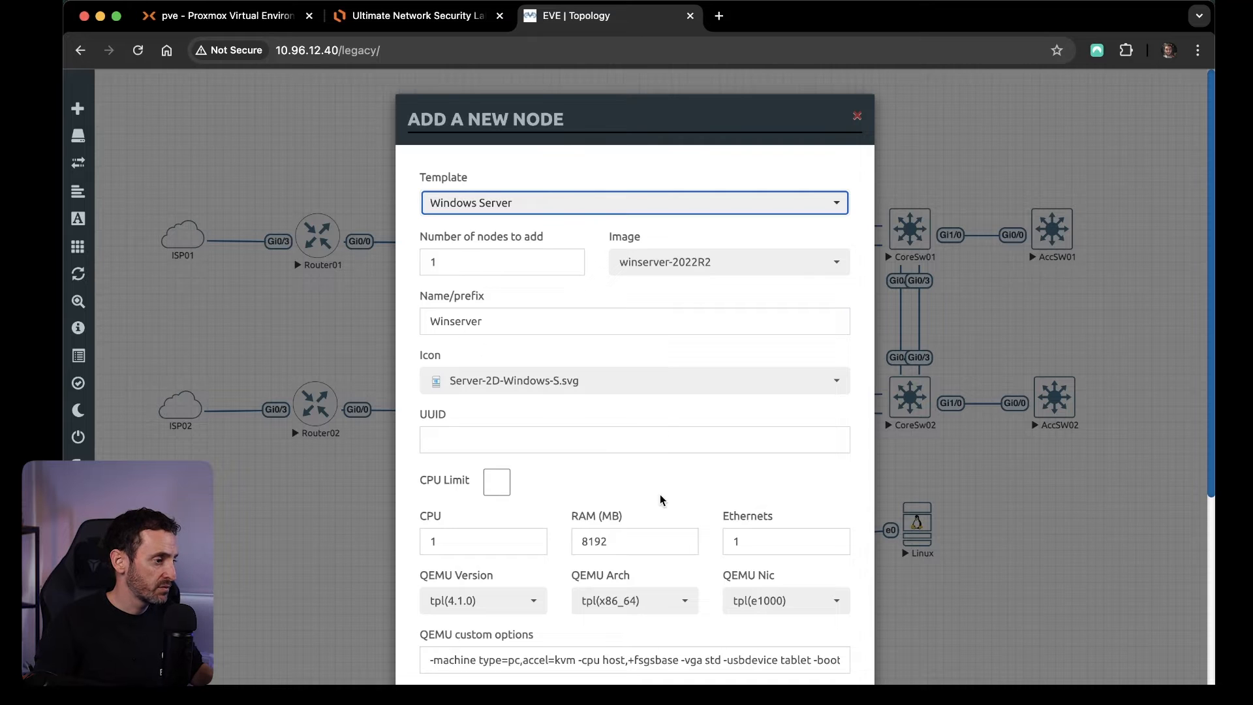
left_click(423, 537)
type("2")
left_click(601, 482)
Save the Windows Server node with the winserver-2022R2 image and place it beside AccSW01.
left_click(834, 266)
left_click(835, 268)
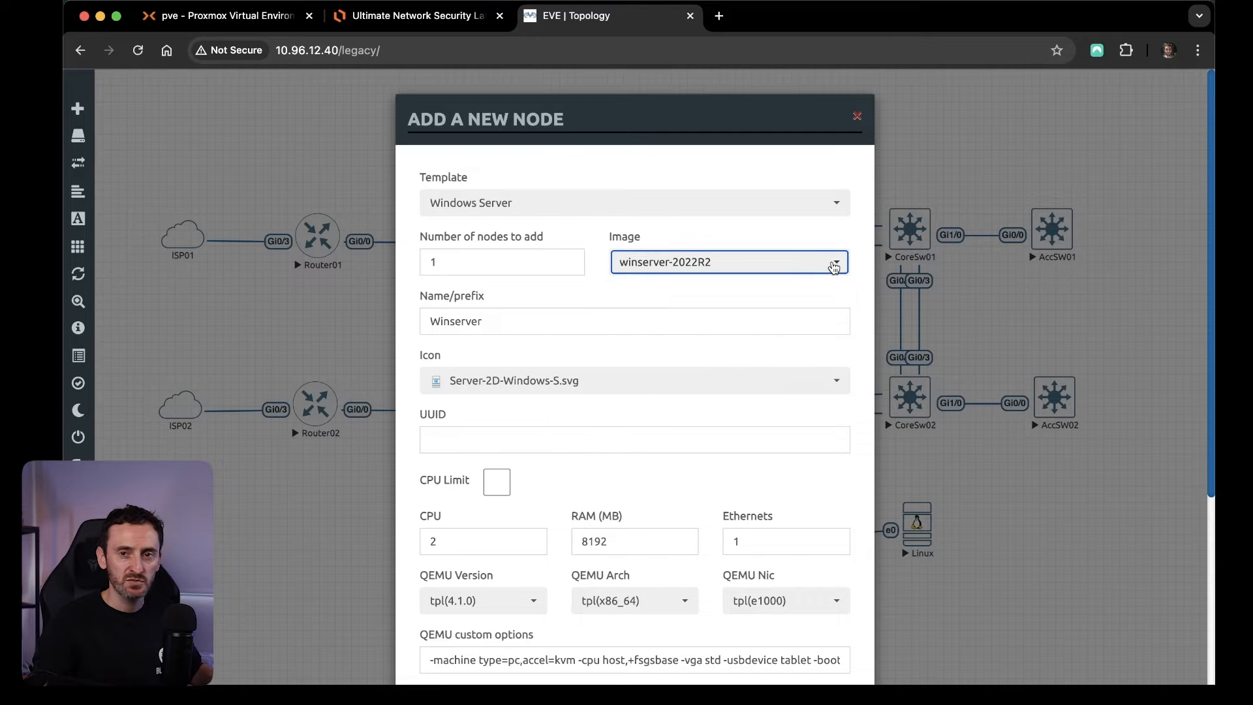
scroll(852, 327, "down", 2)
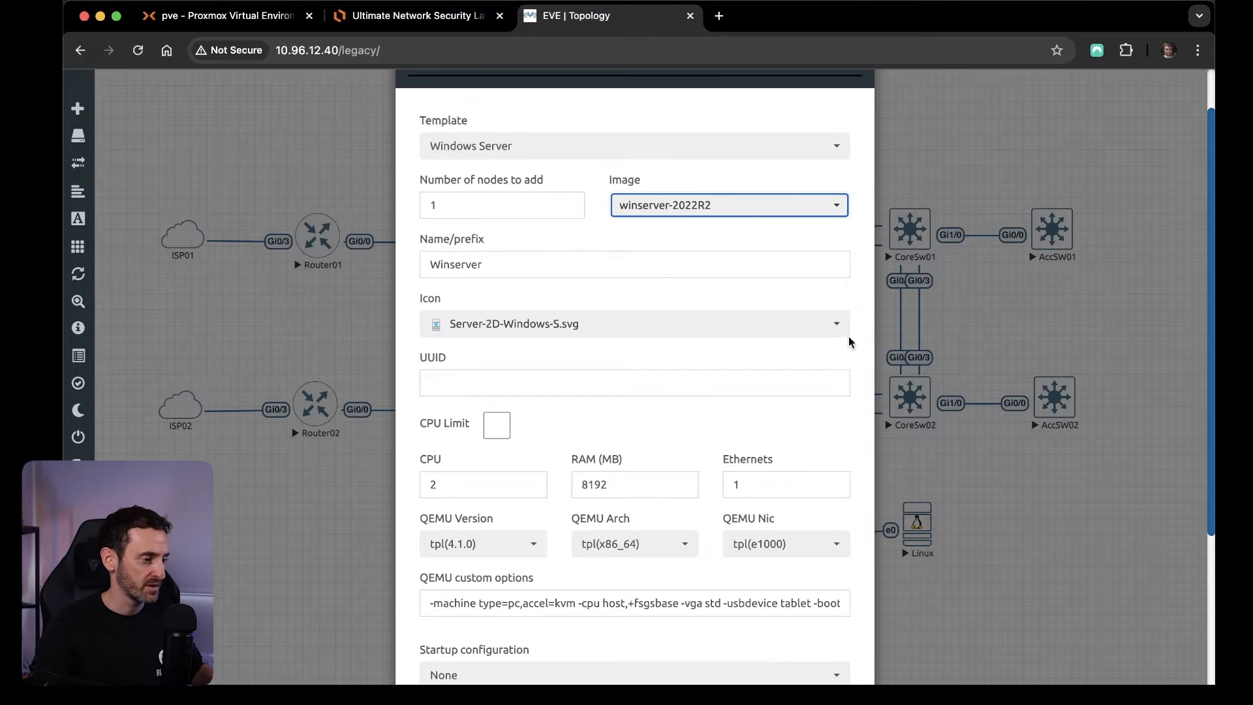
left_click(772, 393)
scroll(793, 418, "down", 1)
scroll(796, 424, "down", 3)
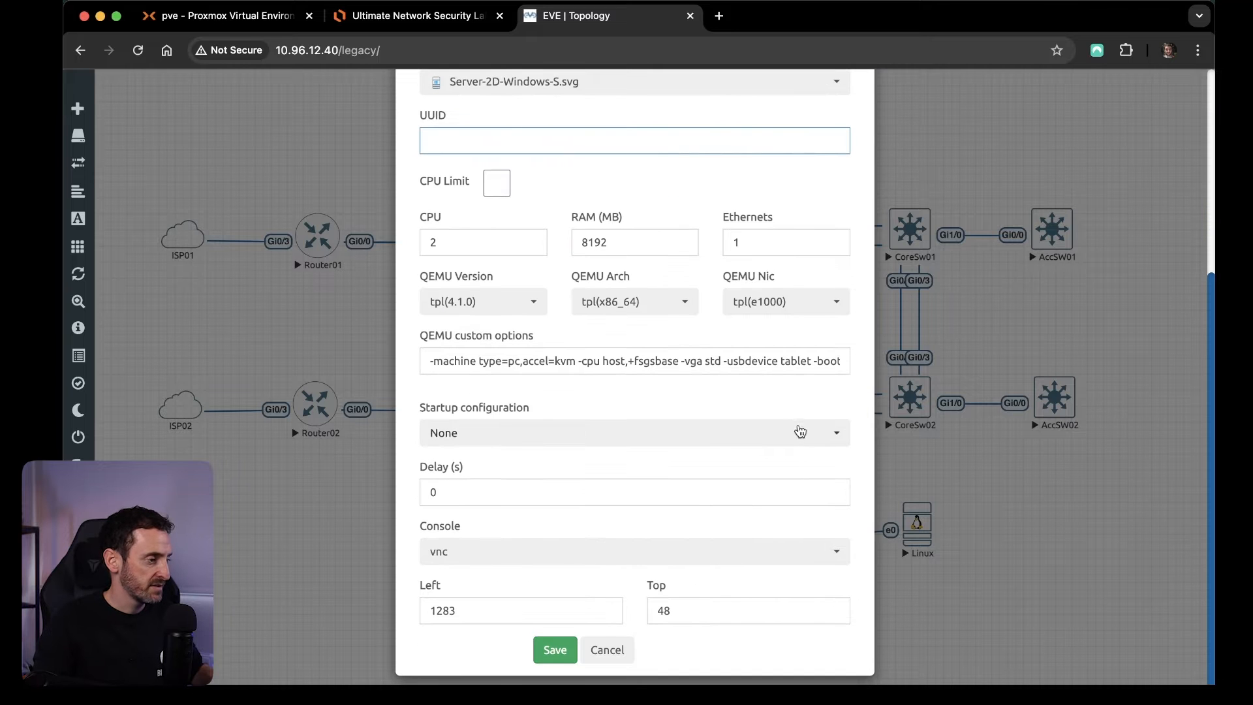
left_click(556, 653)
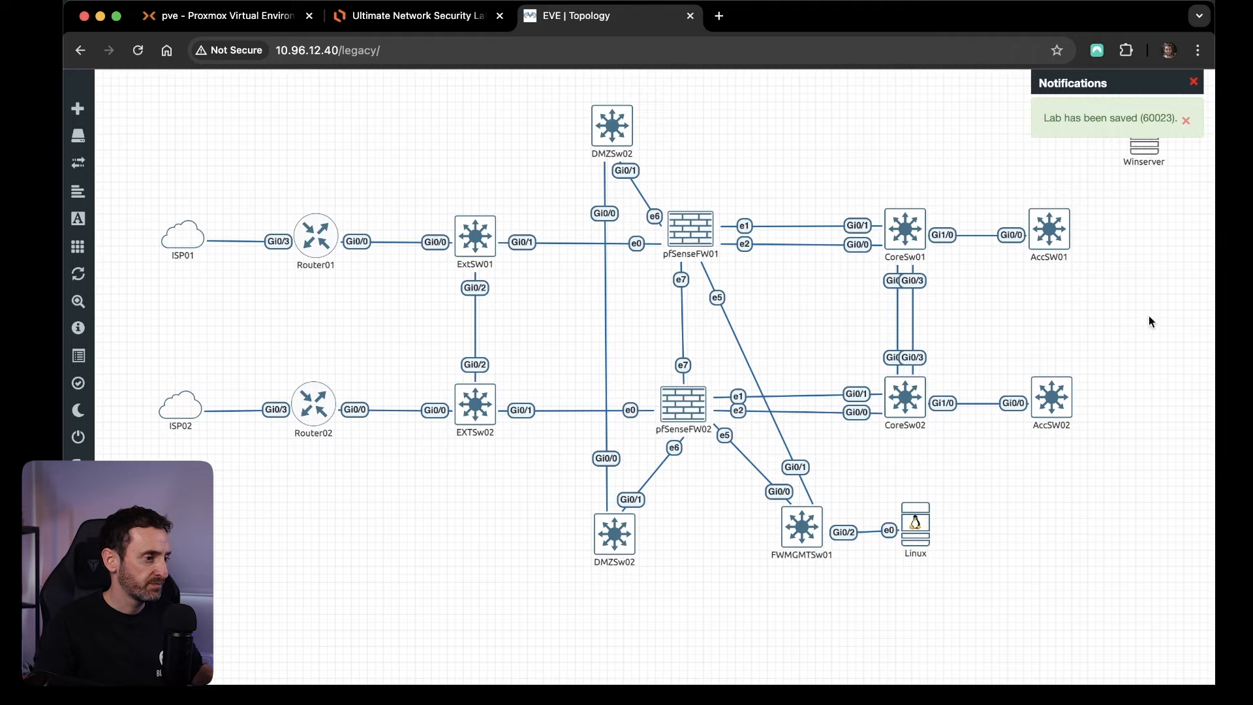
left_click_drag(1164, 172, 1167, 266)
Start adding another node to the topology, based on the Linux template.
right_click(1143, 366)
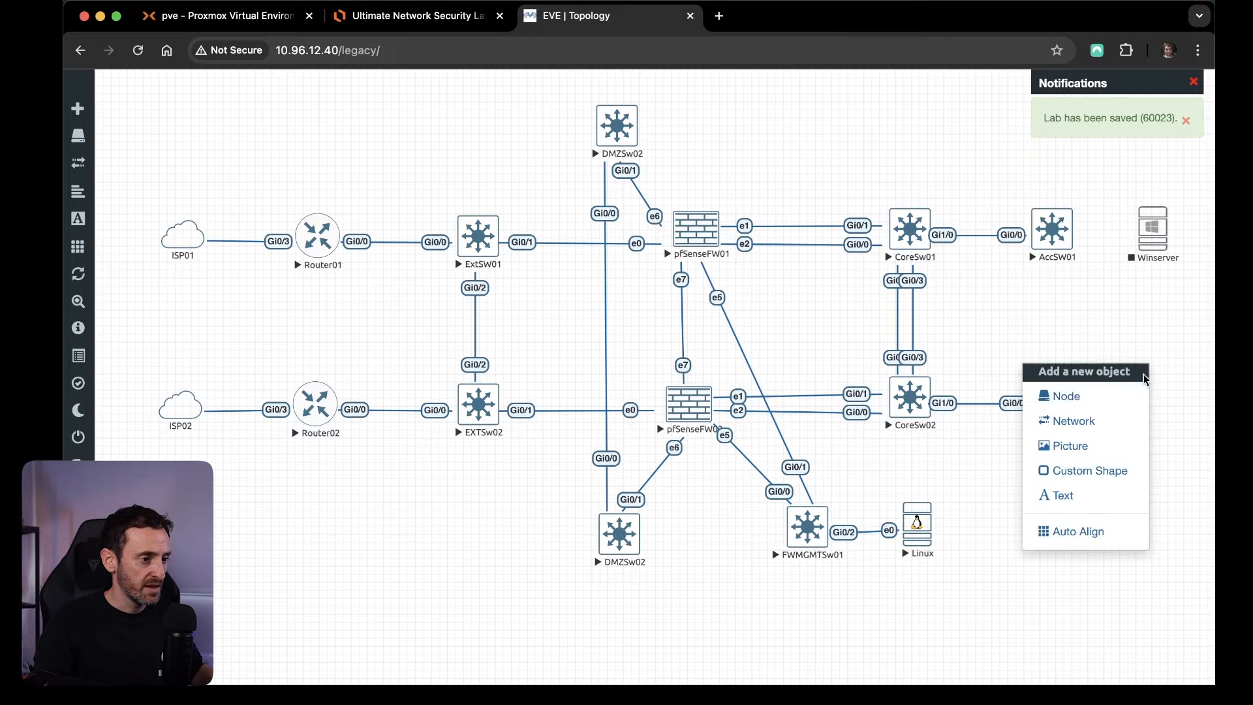
left_click(1110, 402)
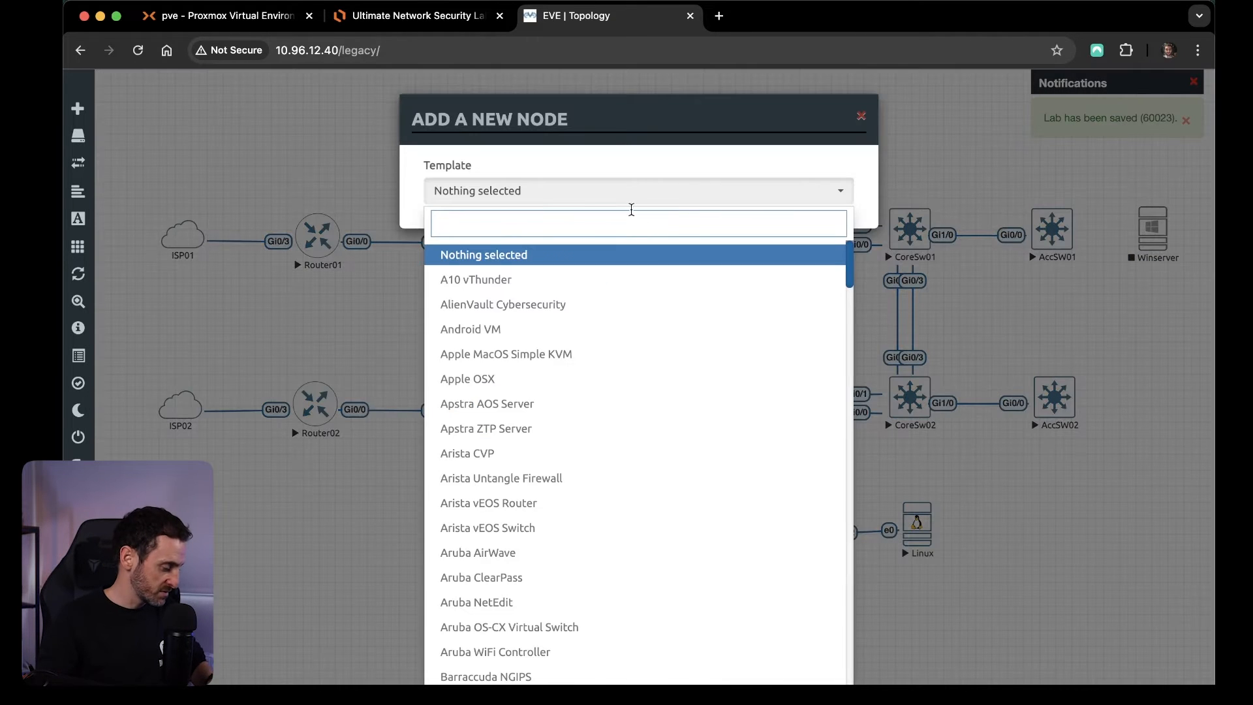
type("ka")
key("BackSpace")
key("BackSpace")
type("lin")
left_click(494, 258)
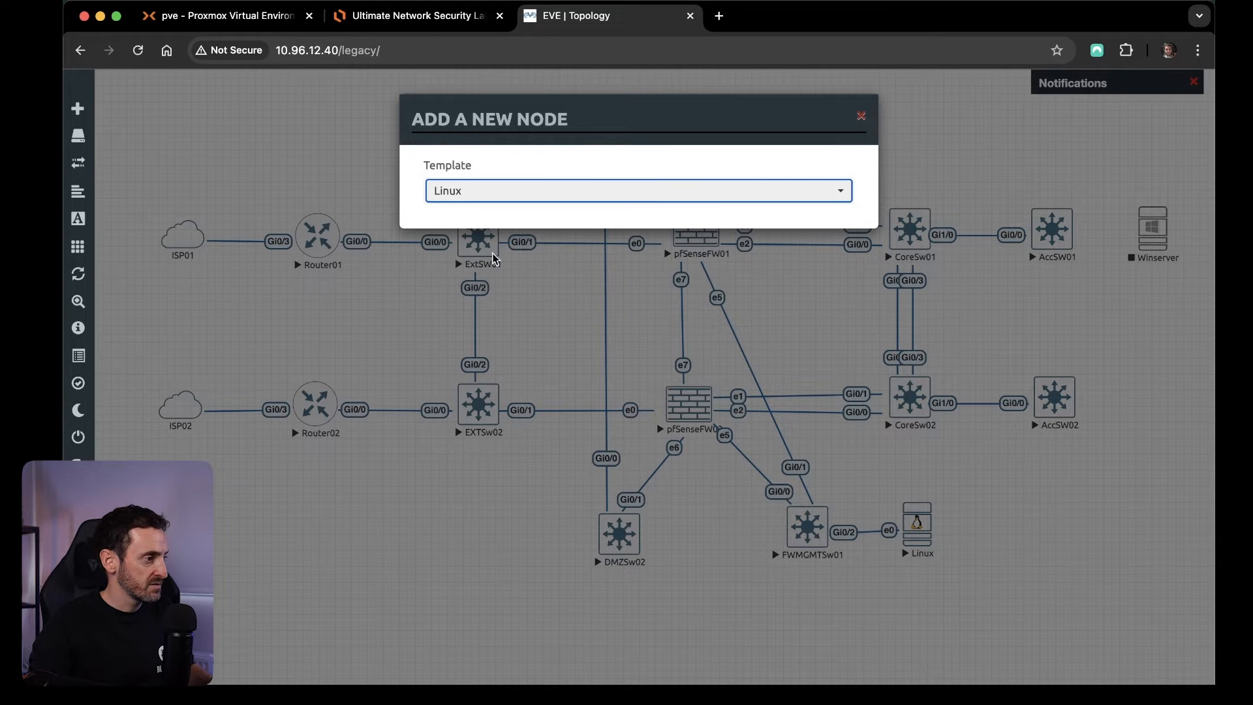
Select the linux-kali-large-2019.3 image, save the Linux node and place it beside AccSW02.
left_click(691, 266)
left_click(709, 289)
scroll(555, 515, "down", 6)
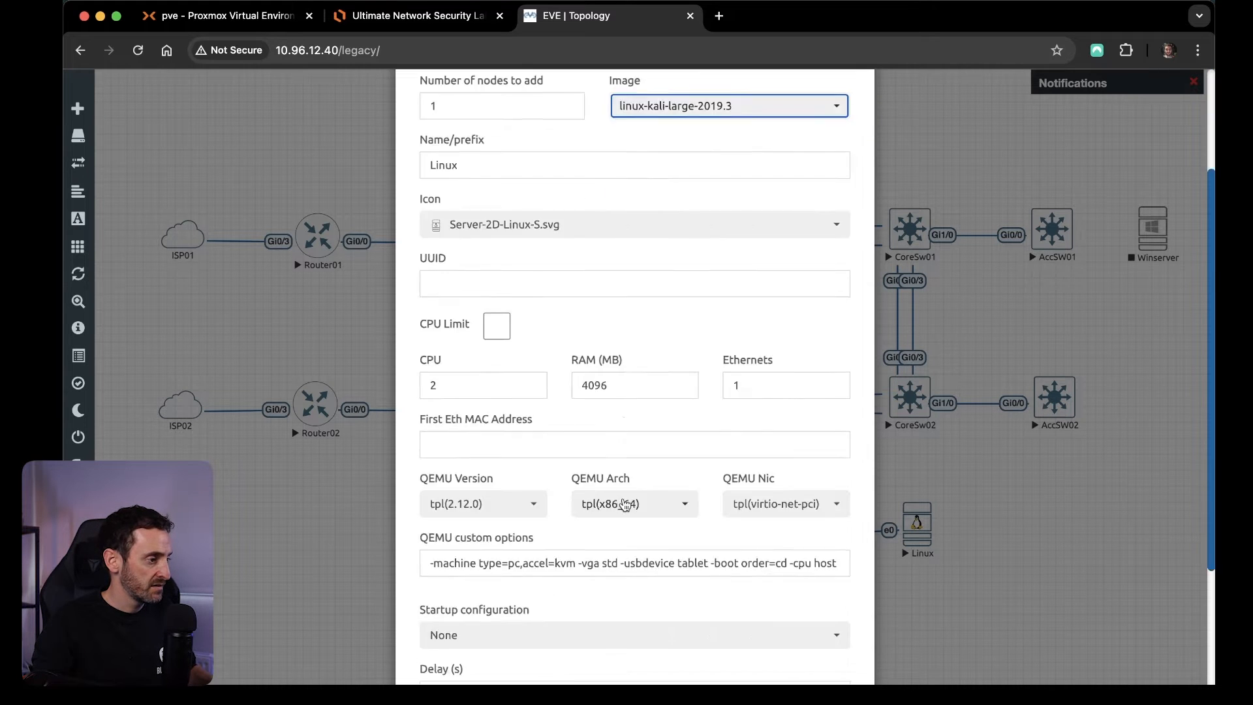
left_click(555, 650)
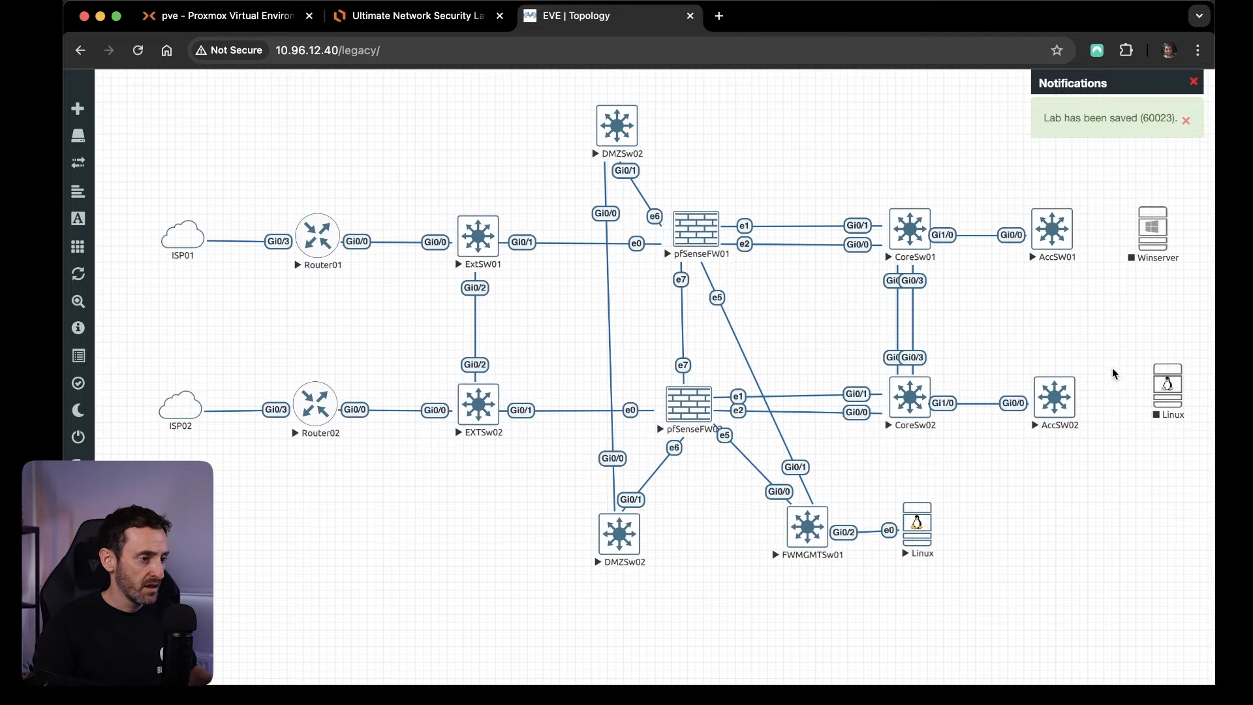
mouse_move(1171, 387)
left_mouse_down()
mouse_move(1175, 427)
mouse_move(1155, 397)
left_mouse_up()
Stop the access switches AccSW01 and AccSW02 together.
left_click_drag(1089, 462, 1031, 209)
right_click(1051, 228)
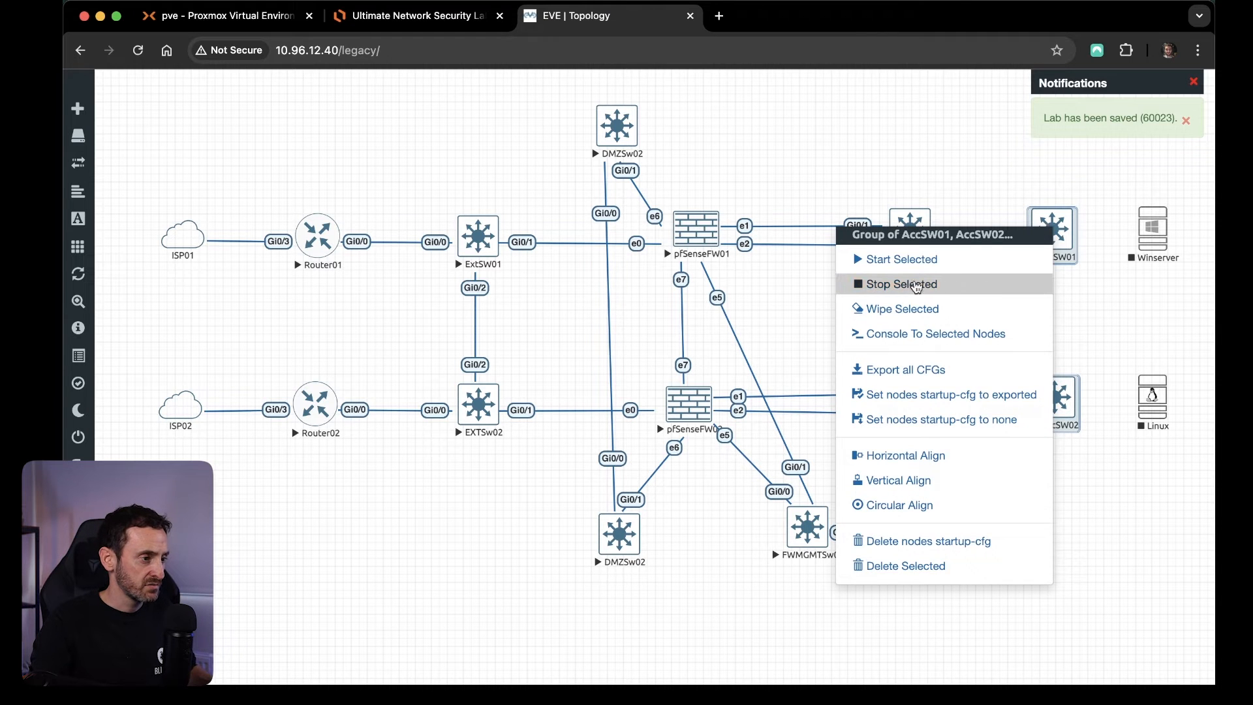
left_click(912, 285)
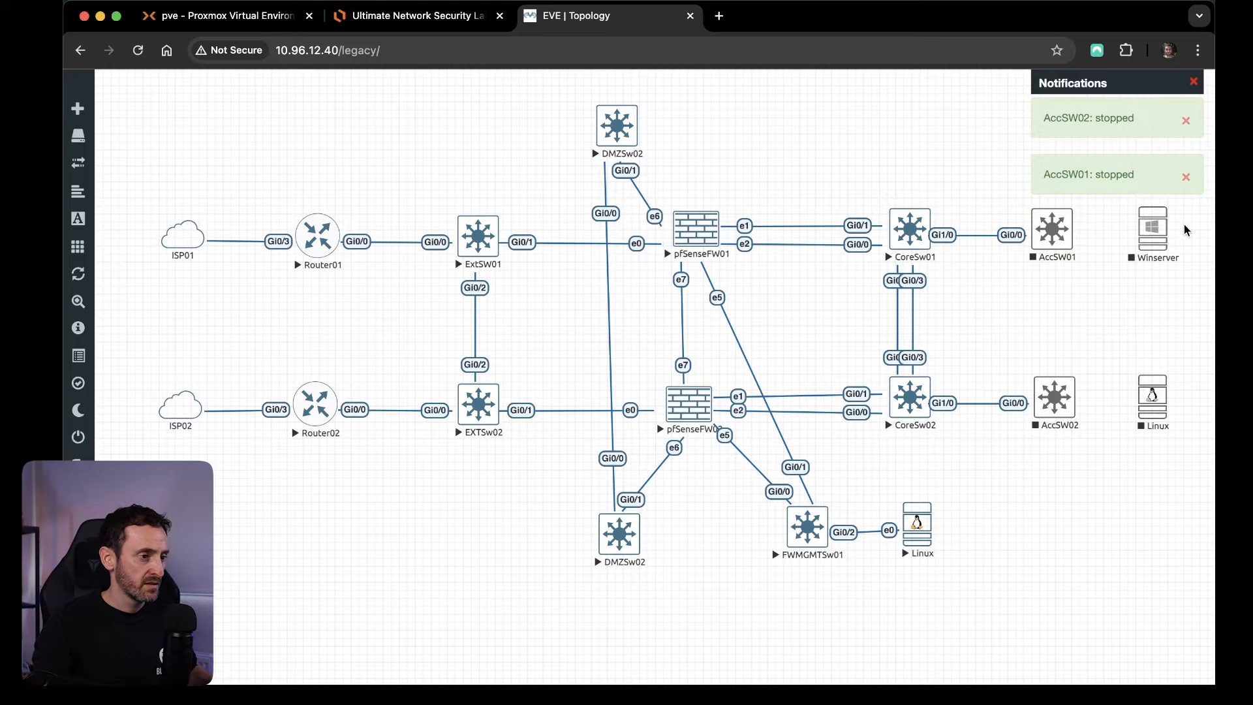
left_click_drag(1074, 230, 1152, 234)
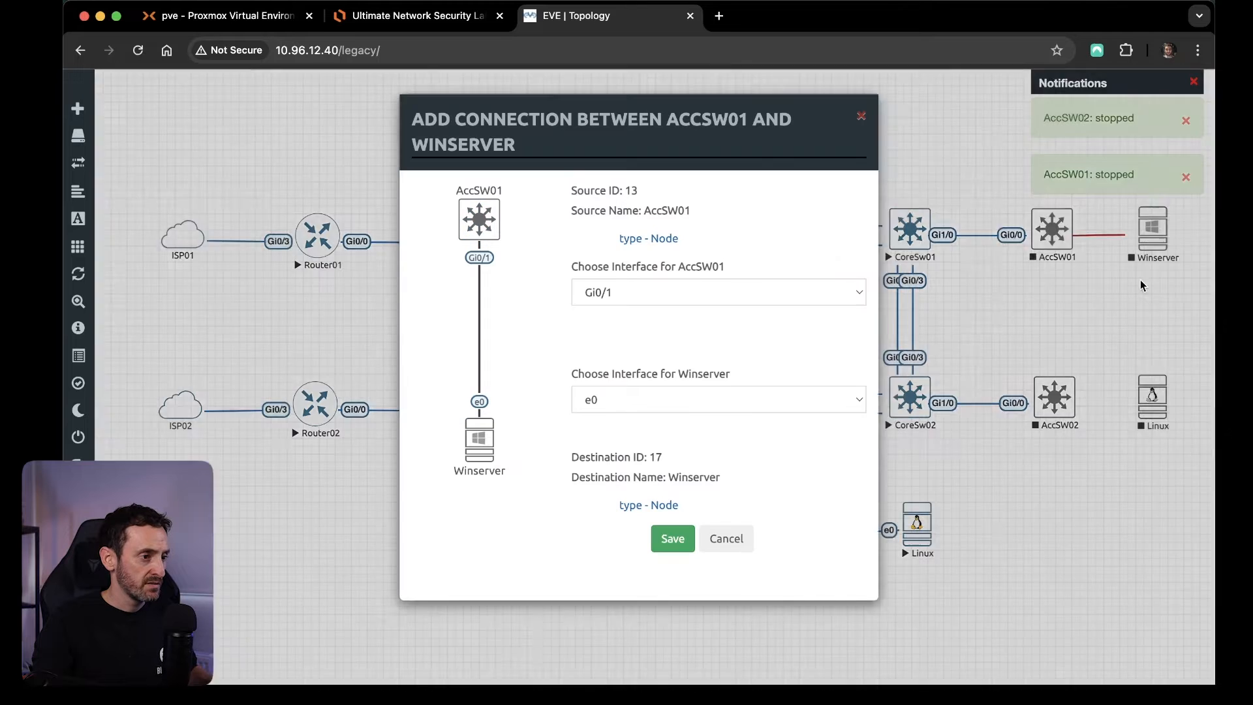
left_click(669, 295)
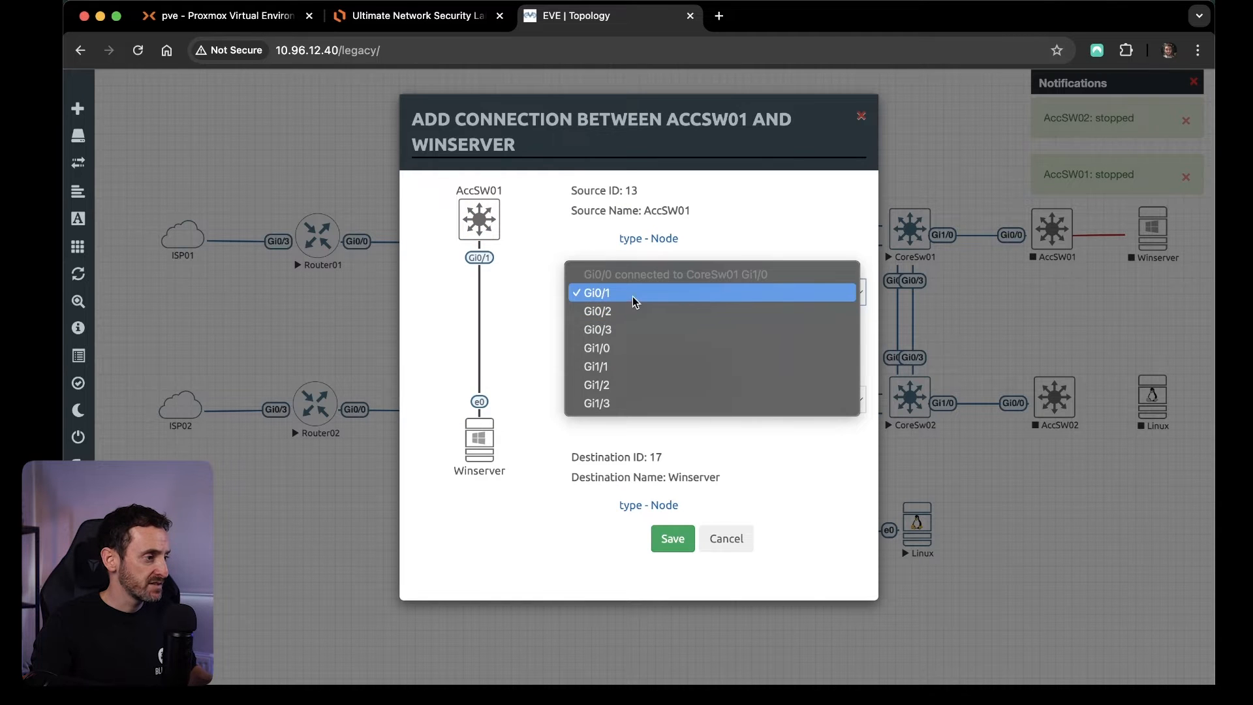
left_click(700, 304)
left_click(1085, 335)
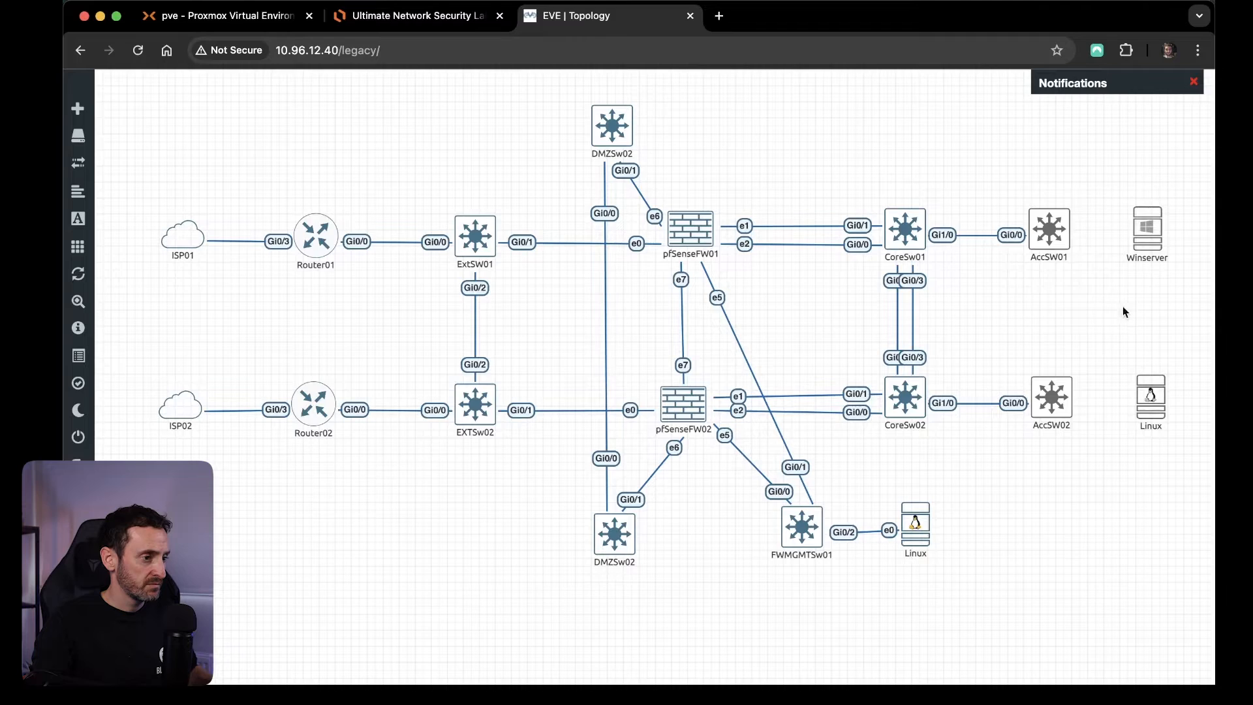
Connect AccSW01 Gi0/1 to Winserver e0, and AccSW02 Gi0/1 to the new Linux node's e0.
left_click_drag(1070, 225, 1153, 234)
left_click(672, 541)
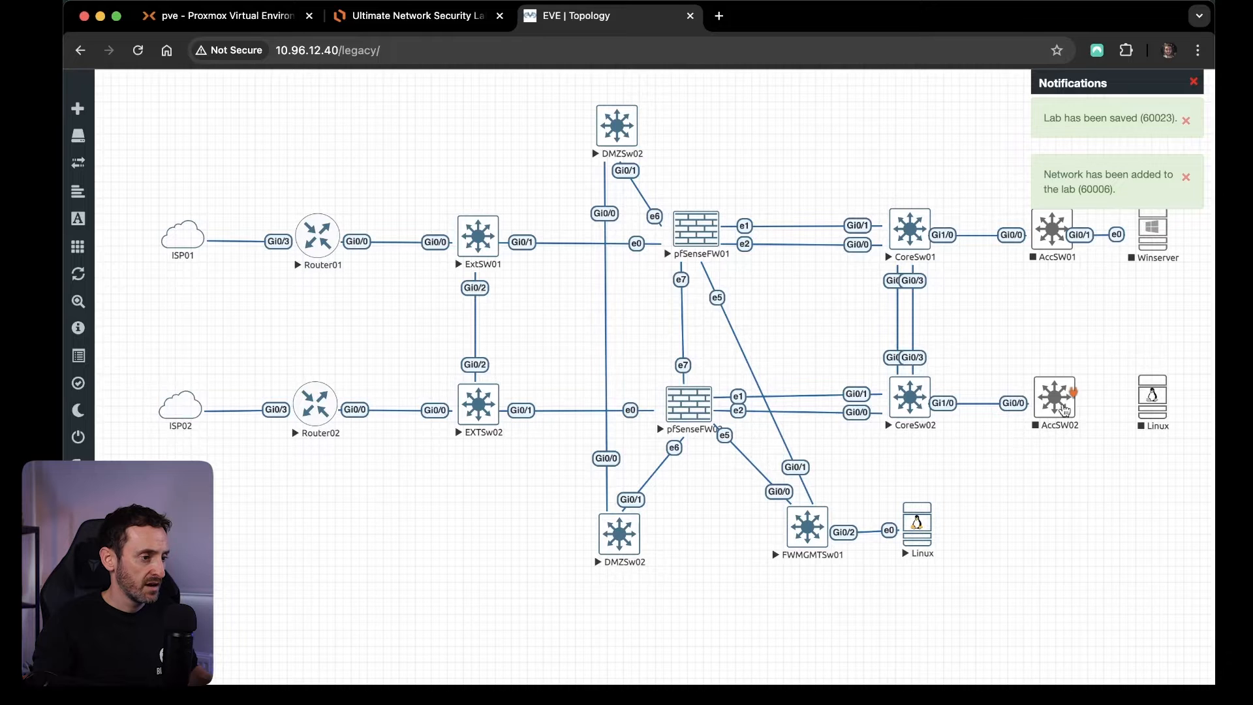
left_click_drag(1061, 399, 1152, 400)
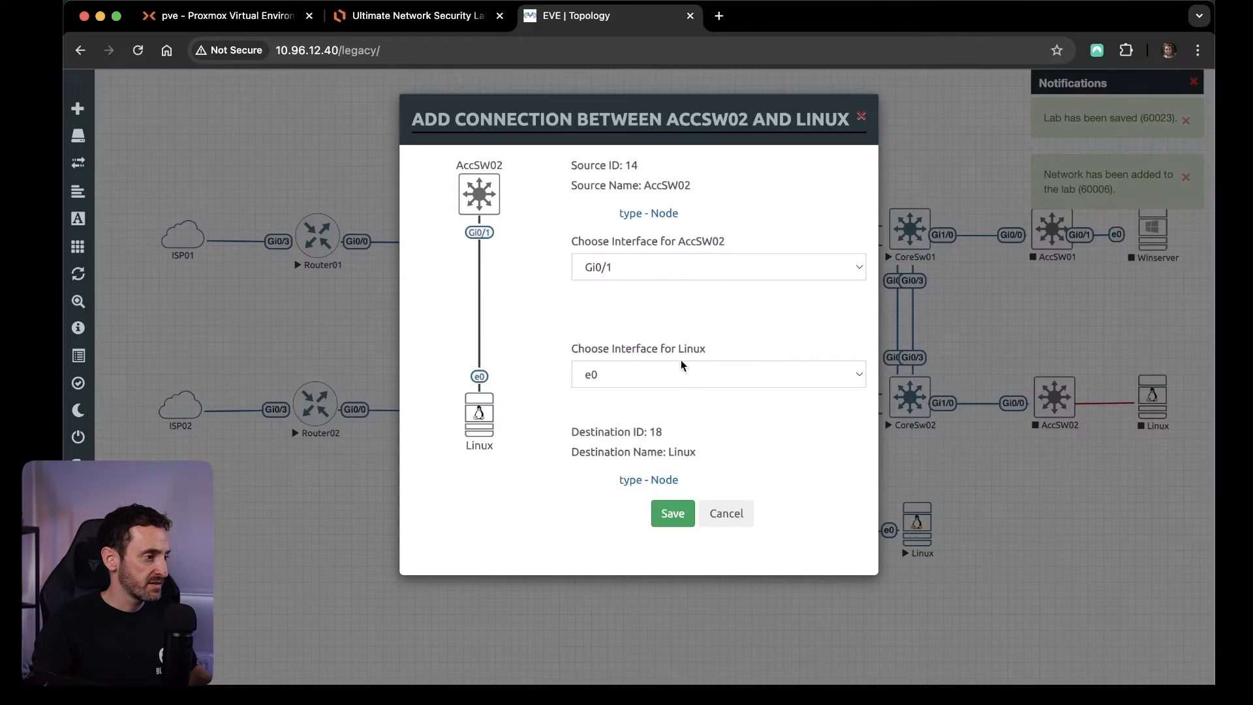
left_click(595, 268)
left_click(596, 269)
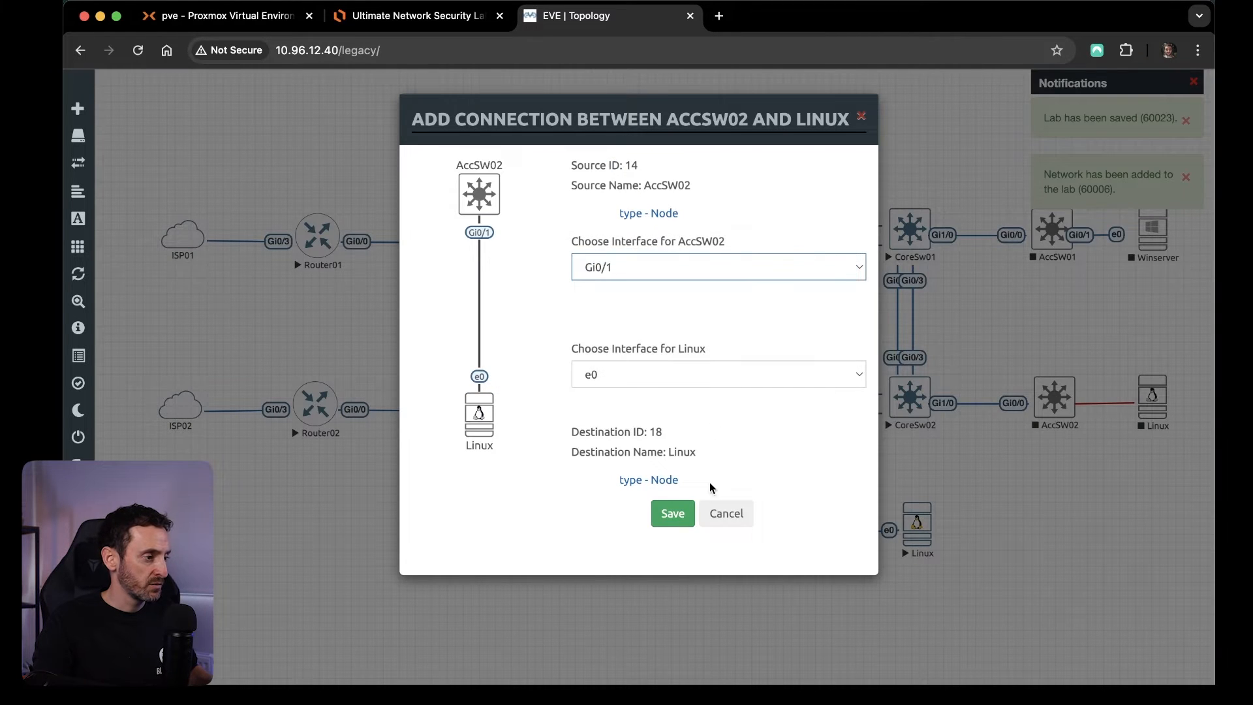
left_click(673, 514)
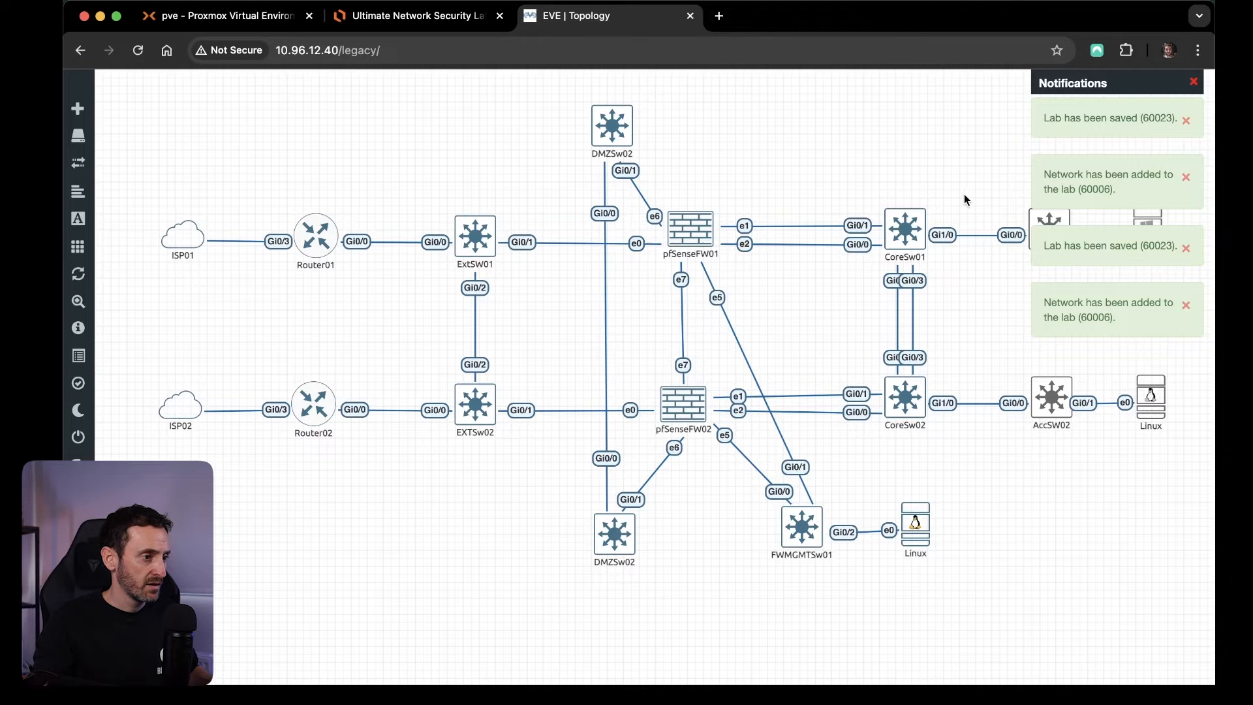
Dismiss the notifications and start AccSW01, AccSW02, Winserver and the Linux node beside AccSW02 together.
left_click(1196, 79)
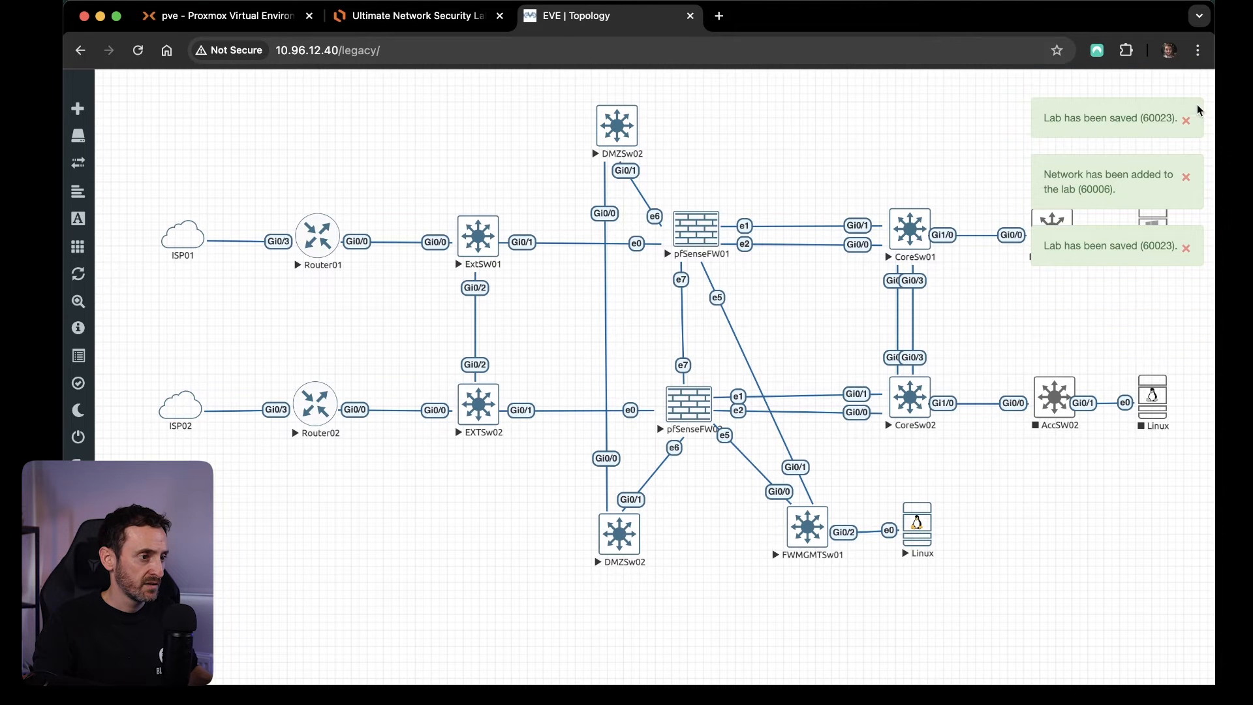
left_click_drag(1016, 179, 1191, 472)
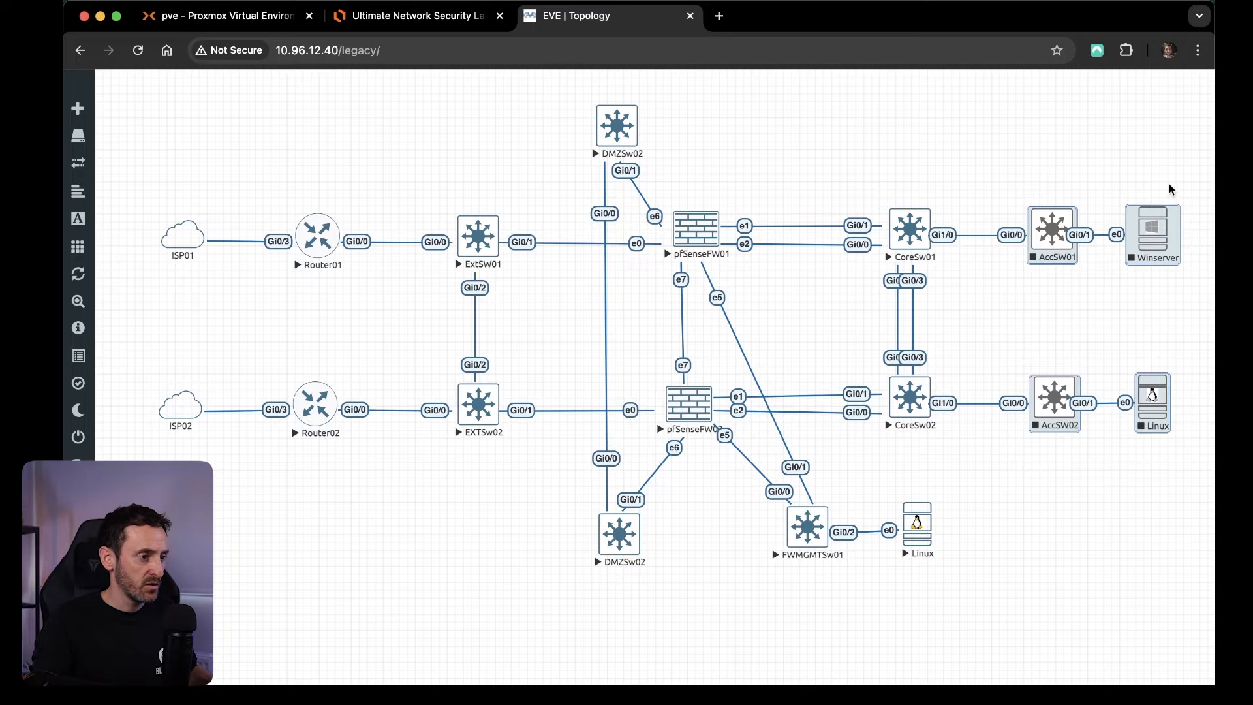
right_click(1155, 238)
left_click(1030, 295)
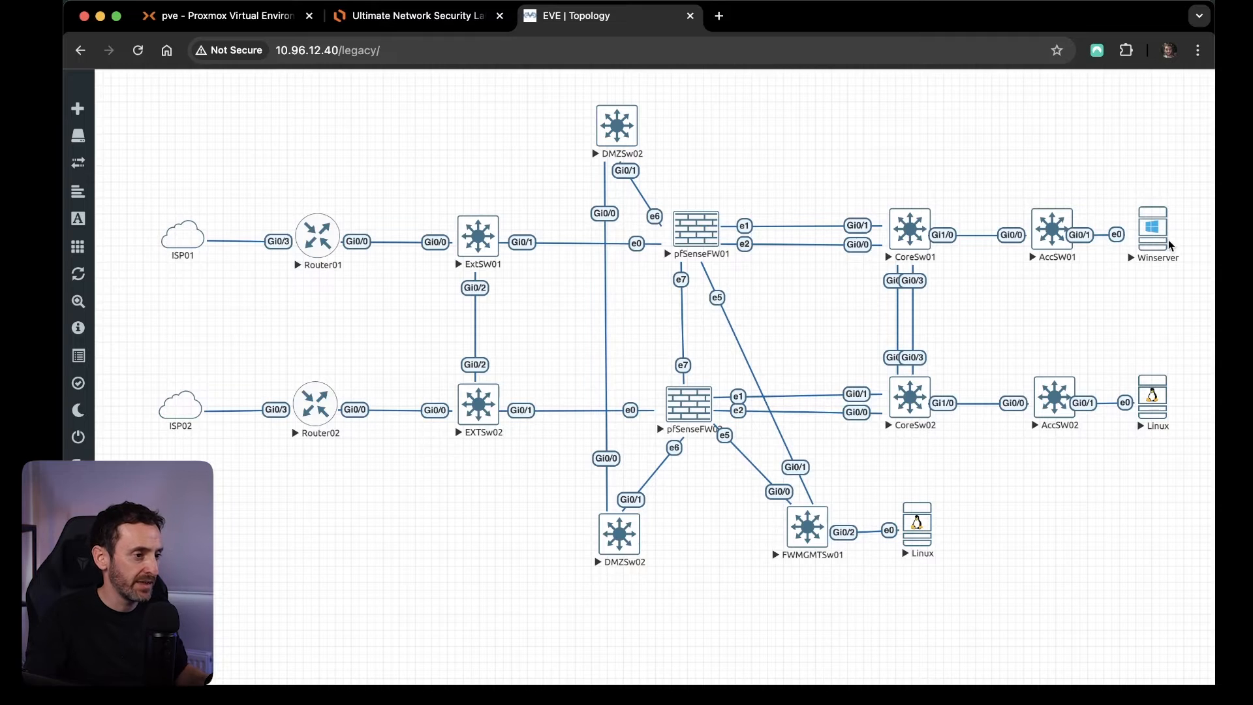
Open the Winserver console in the Eve Client and sign in to Windows with the account password.
left_click(1169, 244)
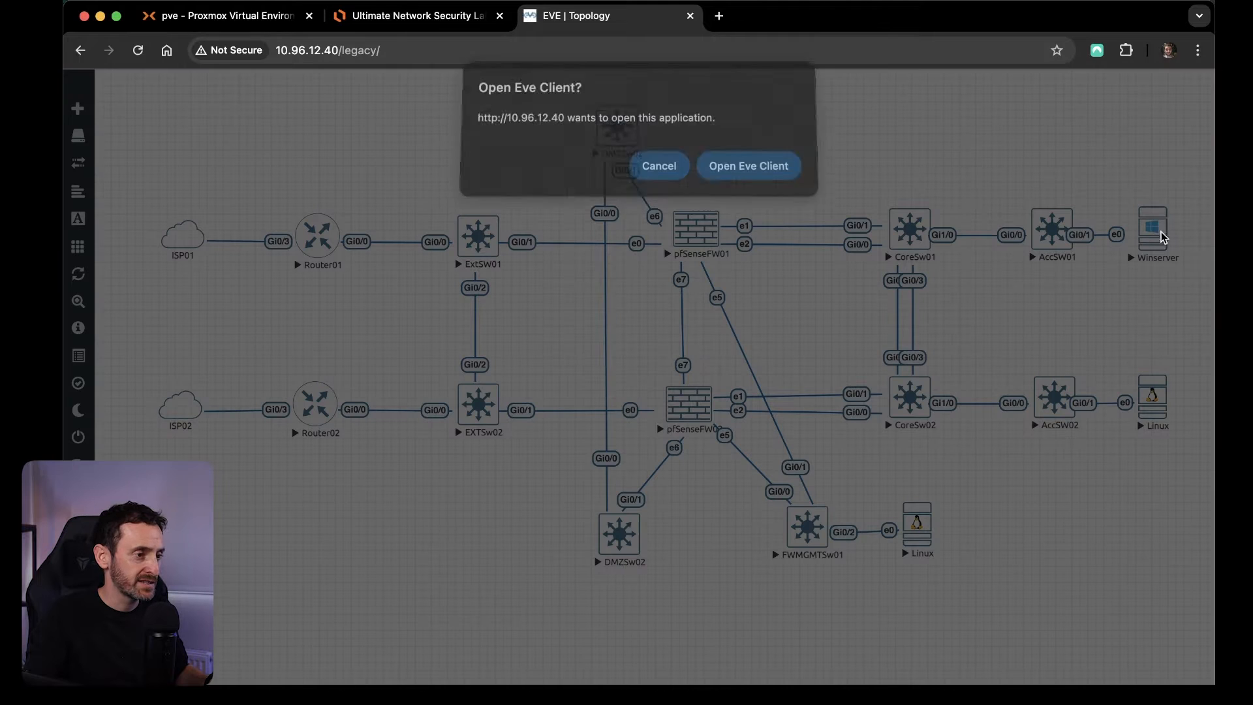
left_click(755, 181)
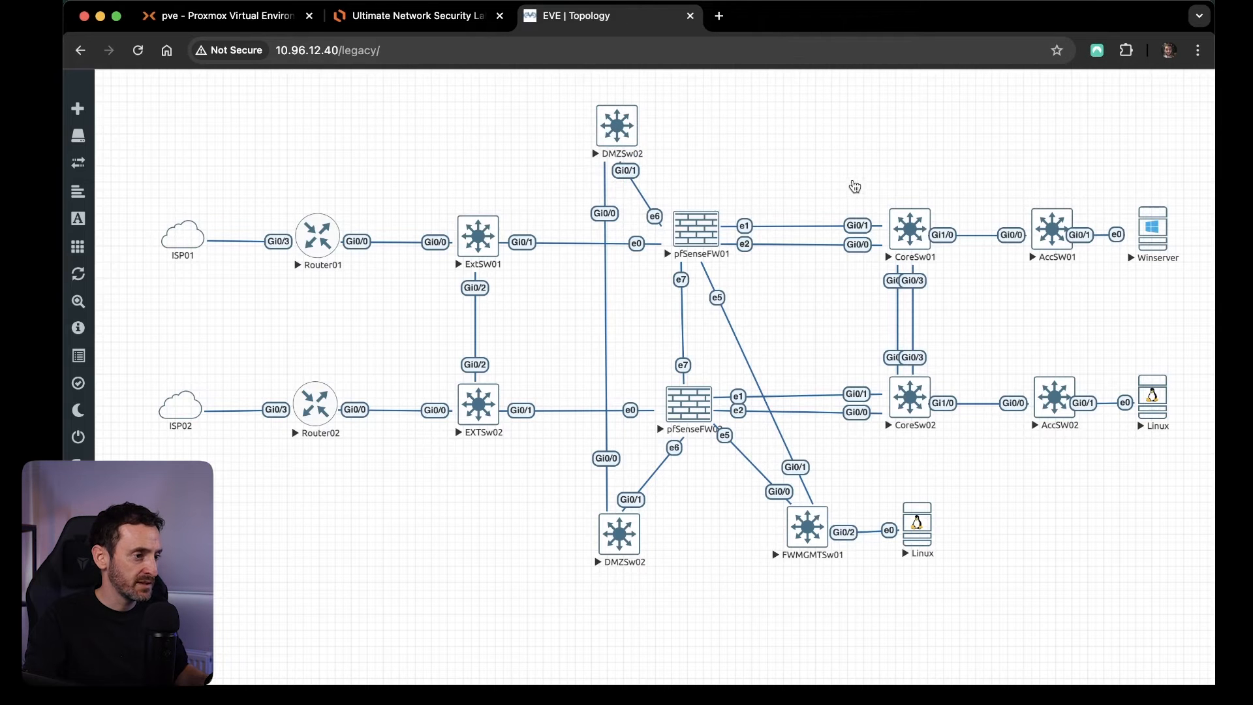
left_click(772, 357)
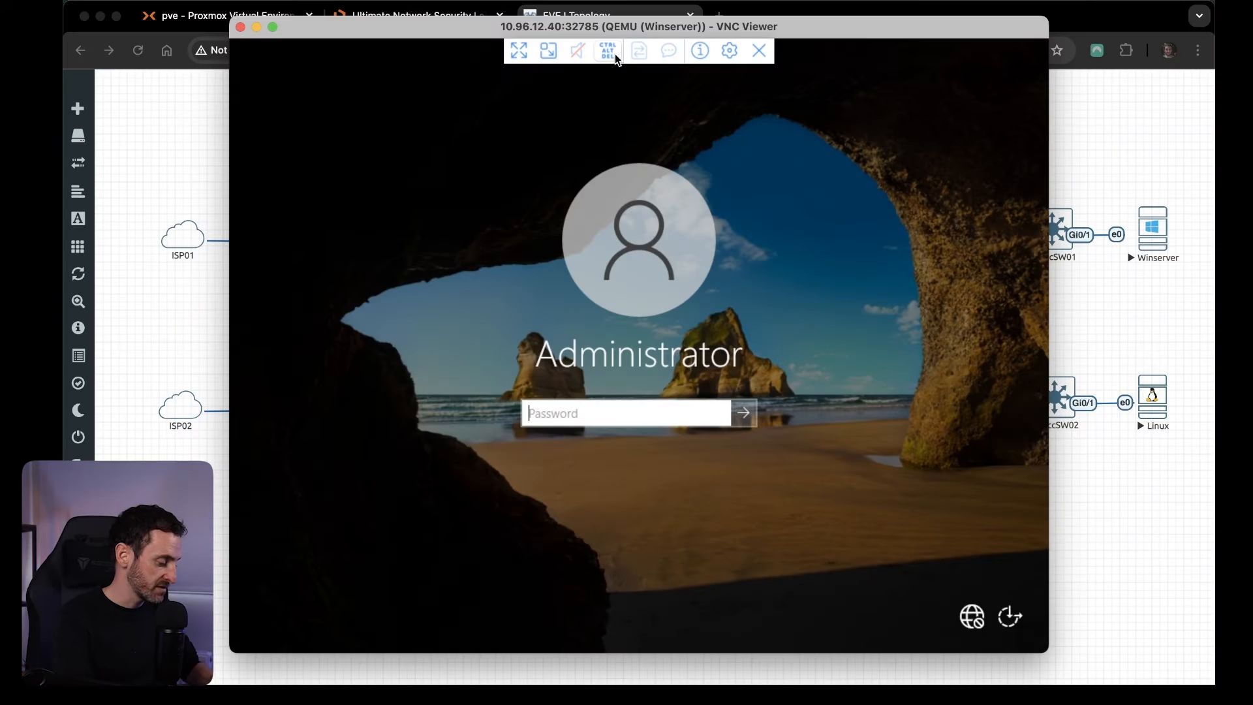
type("••••••••••")
key("Return")
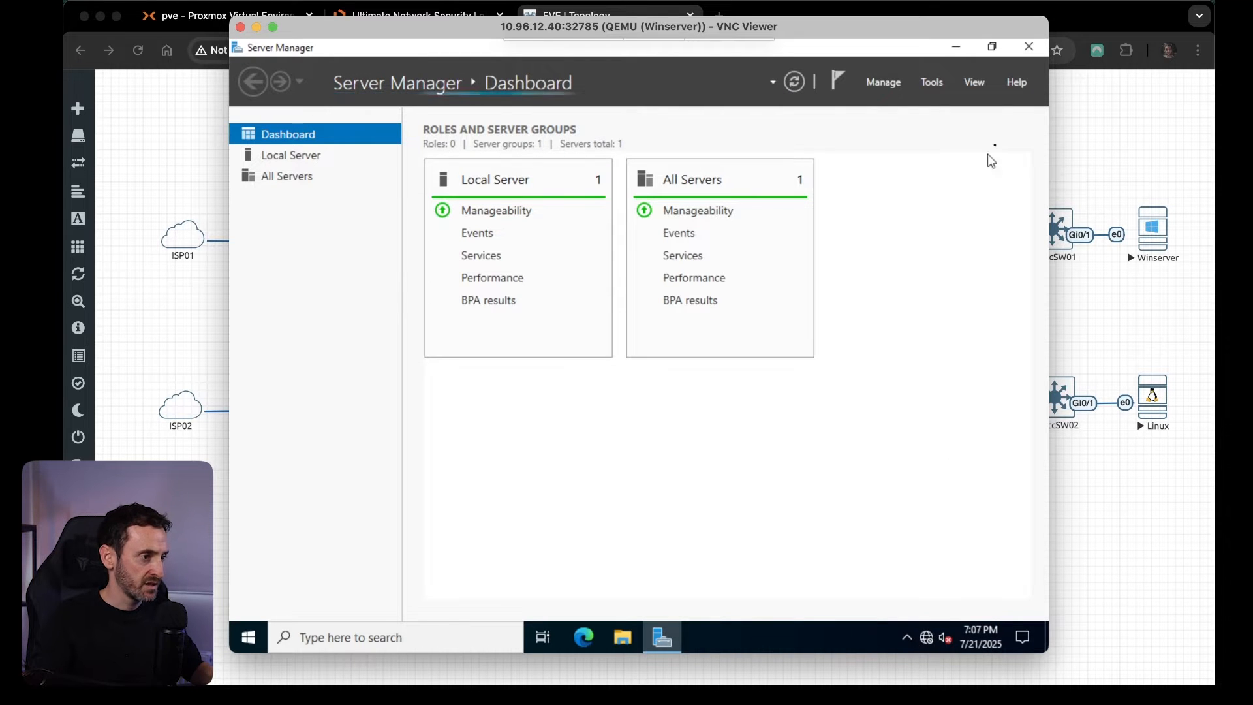
Open the Windows network settings, shift the console window to uncover the topology, and show the adapter options.
left_click(929, 647)
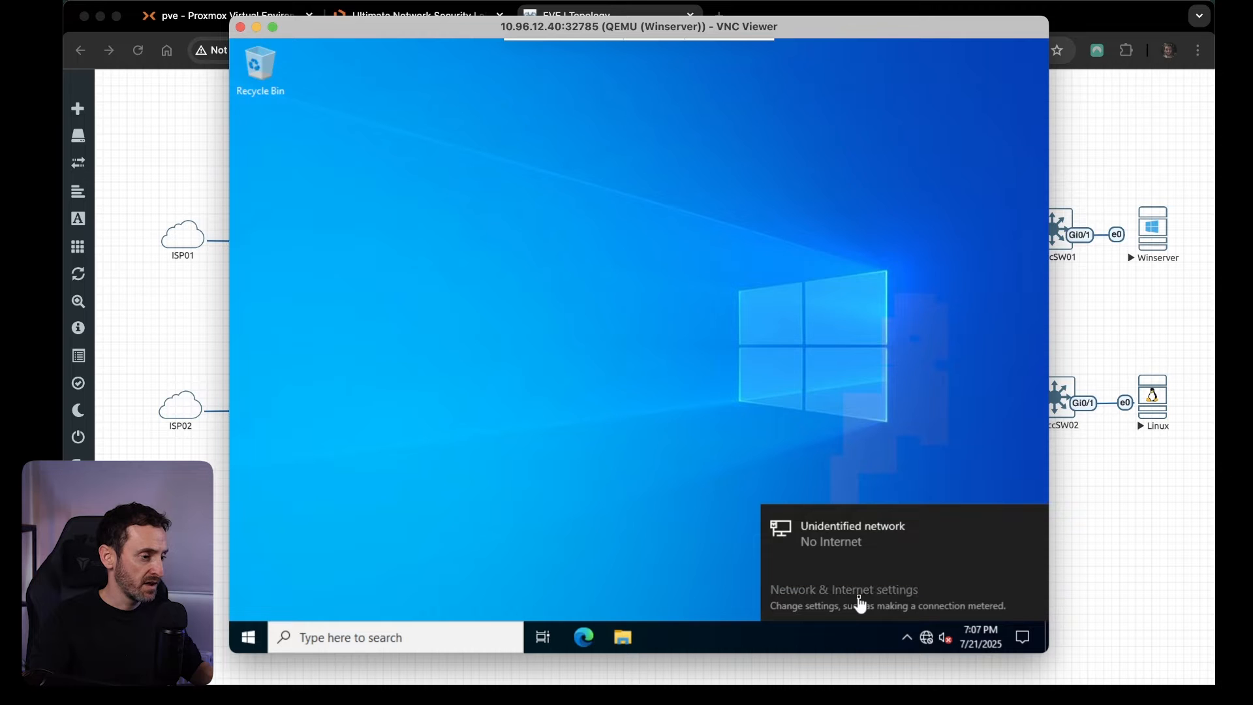
left_click(955, 516)
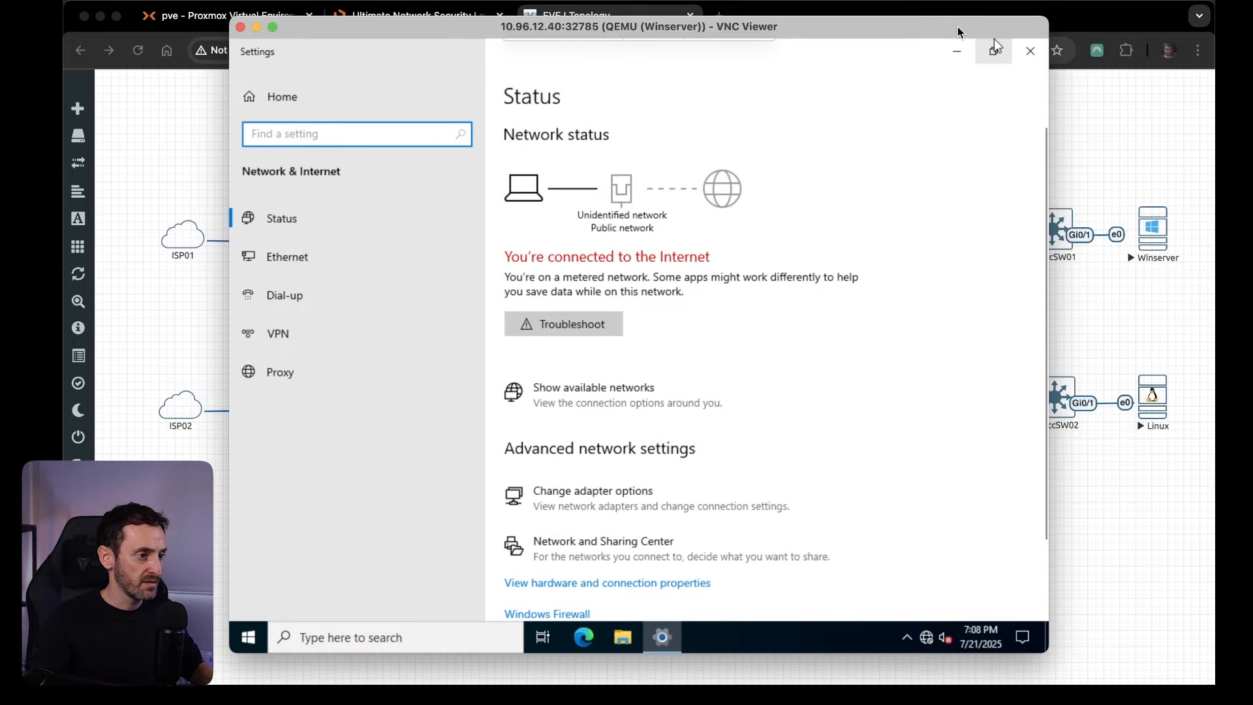
left_click_drag(979, 26, 913, 33)
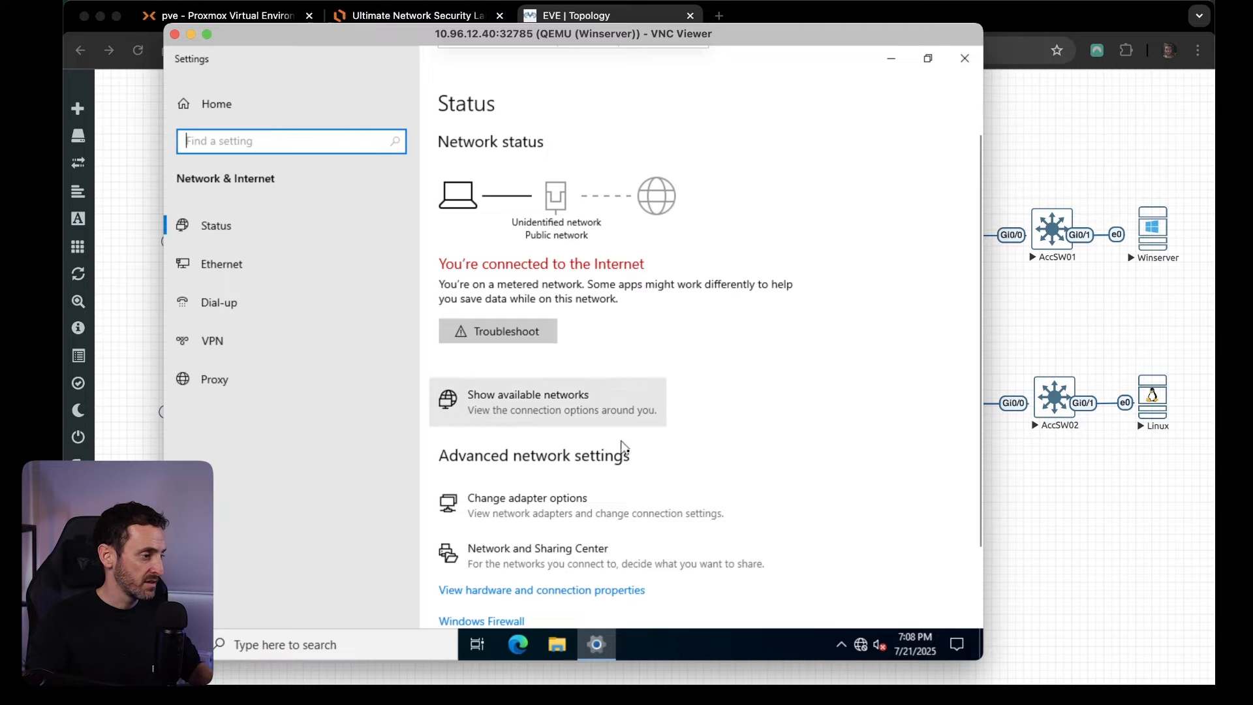
left_click(591, 504)
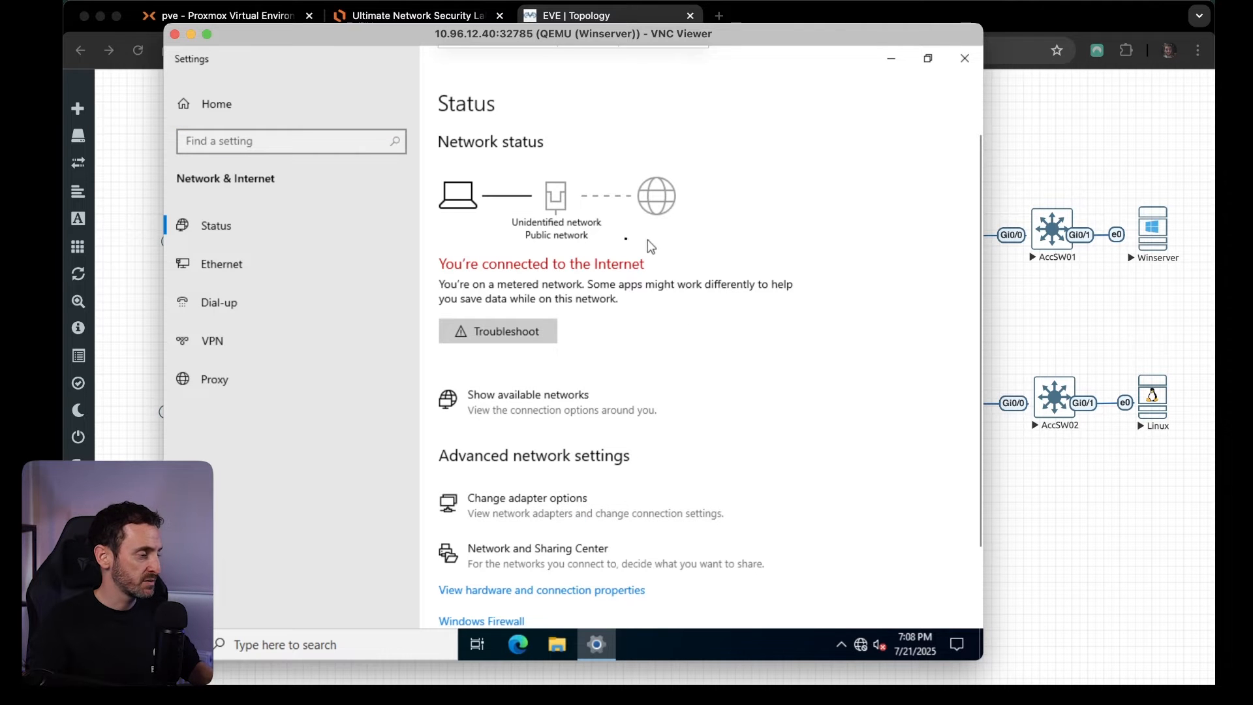
Give the Ethernet adapter the static IPv4 address 10.3.1.12 with subnet mask 255.255.255.0 and default gateway 10.3.1.254.
right_click(411, 216)
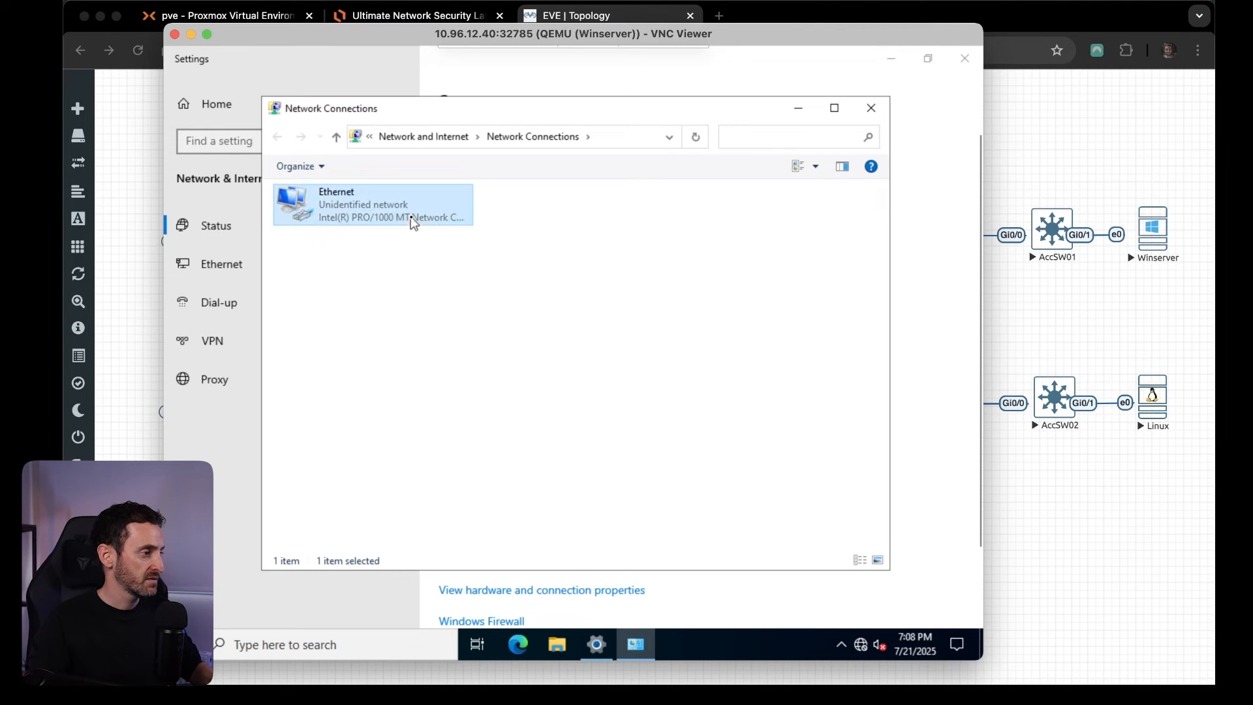
left_click(460, 369)
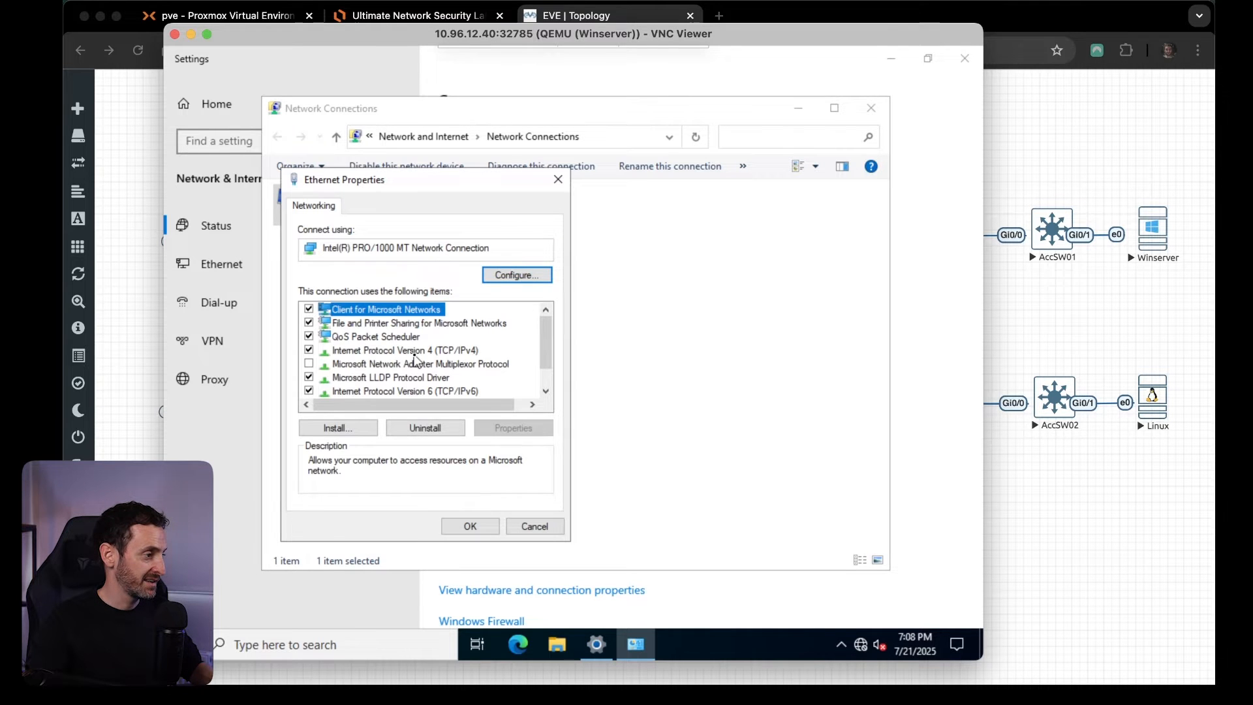
double_click(414, 351)
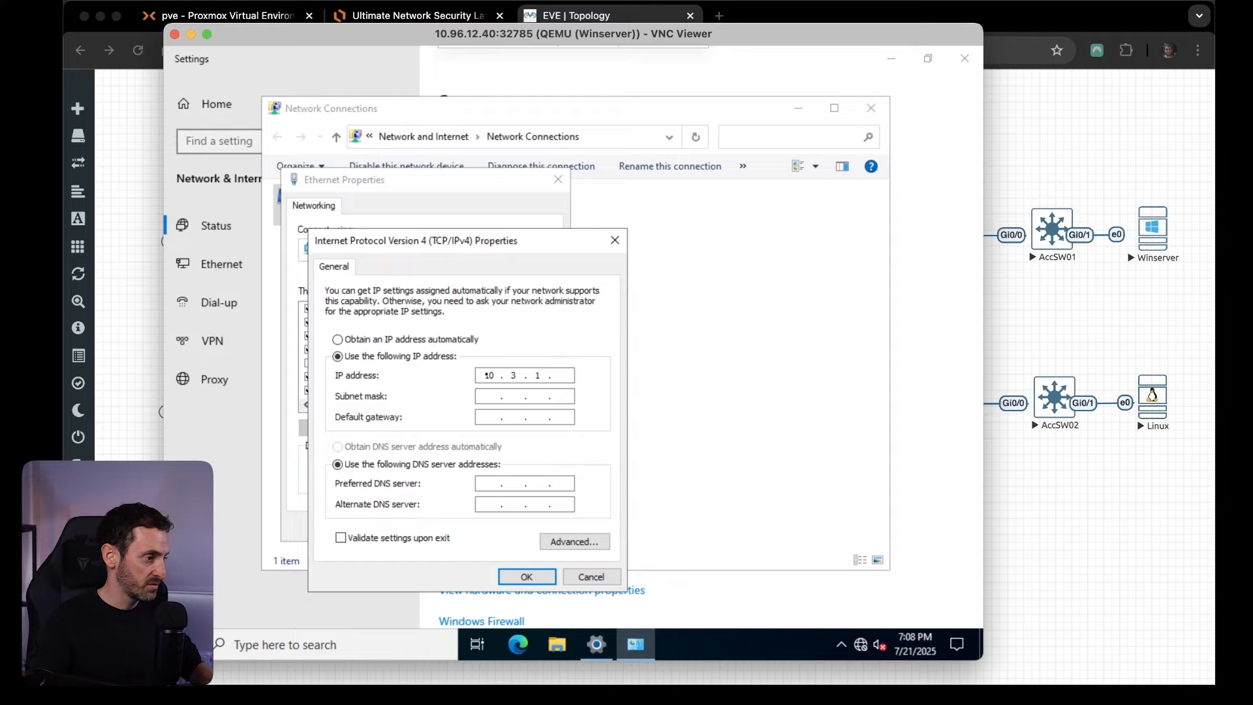
key("Tab")
type("2")
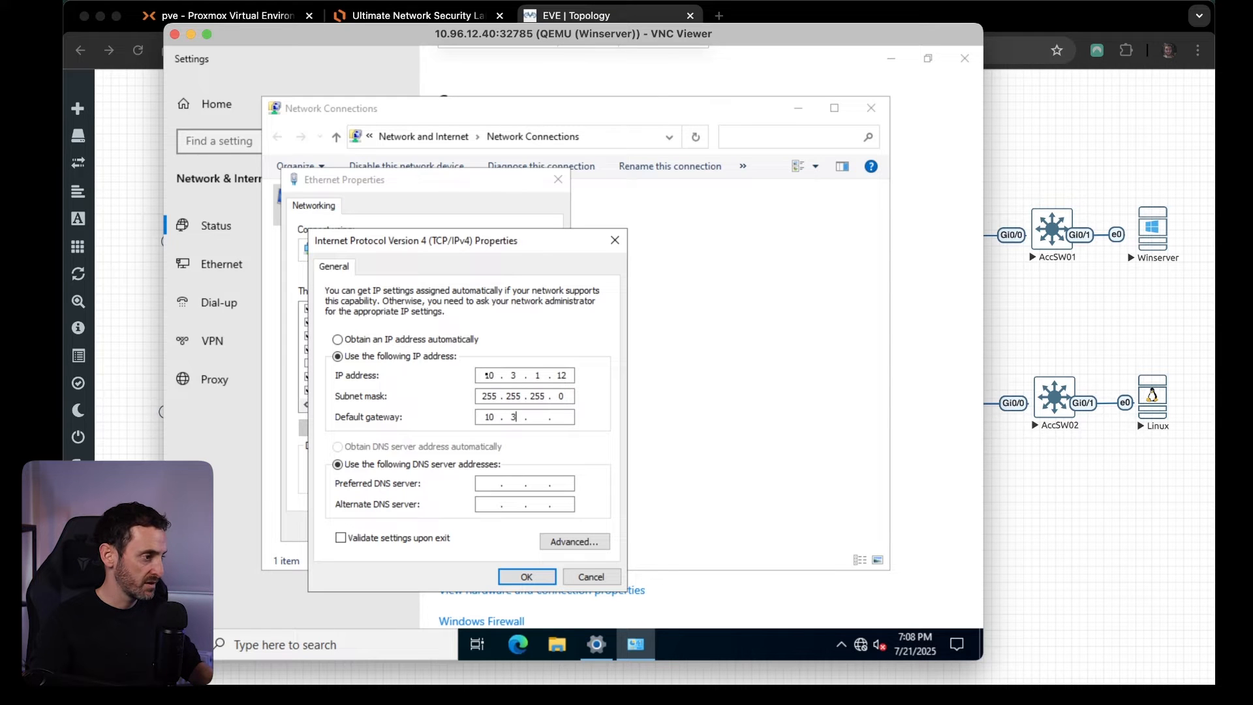
key("Tab")
key("Tab")
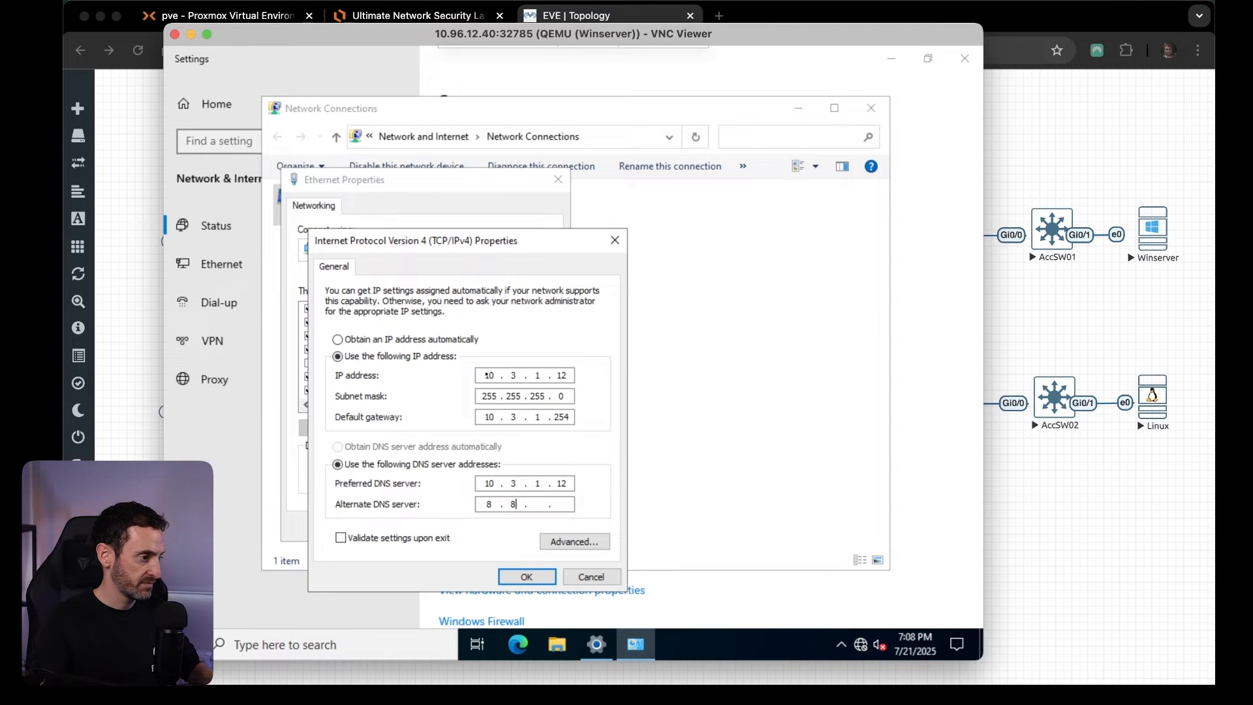
Set the preferred DNS server to 10.3.1.12 and the alternate to 8.8.8.8, apply the adapter settings and allow network discovery.
key("BackSpace")
type(".8.8")
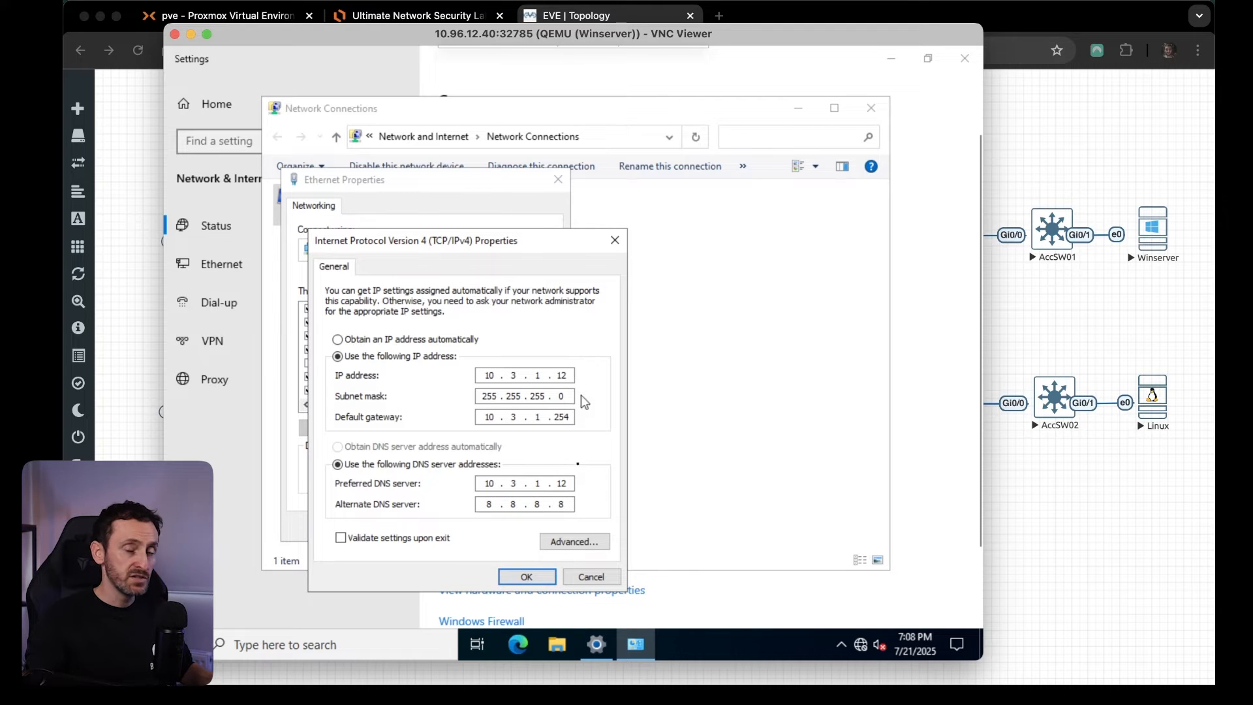
left_click(526, 577)
left_click(470, 526)
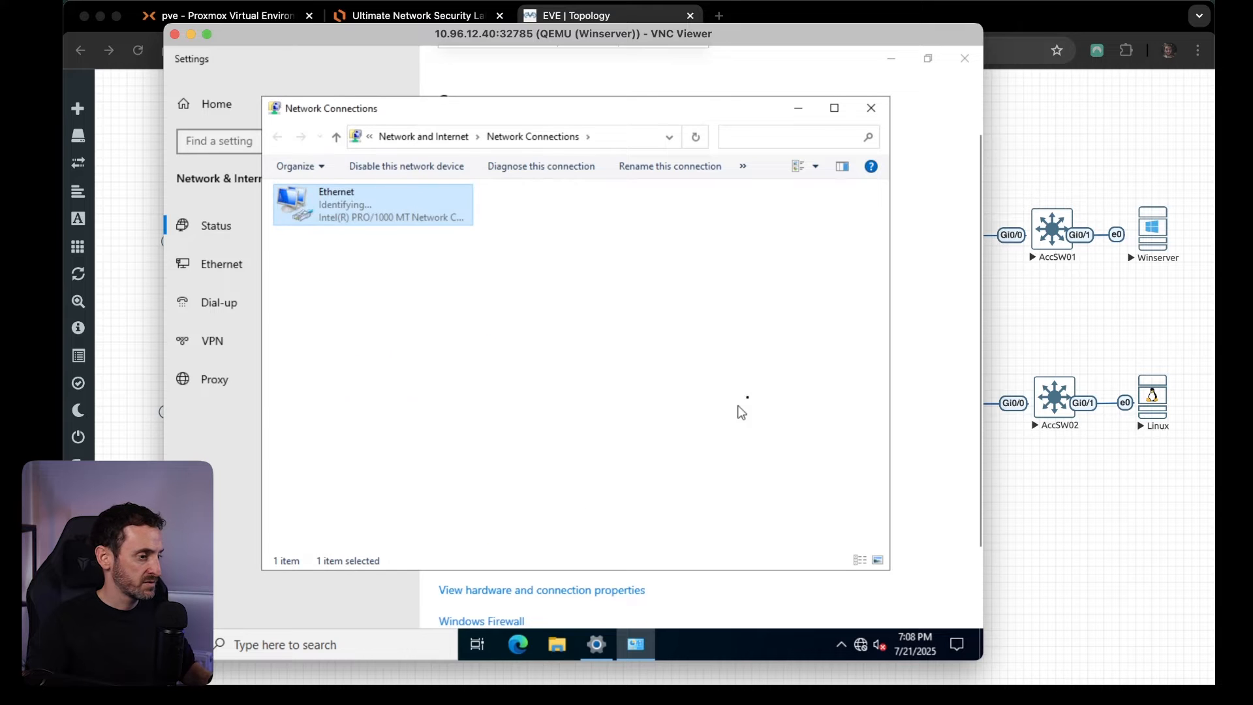
left_click(633, 249)
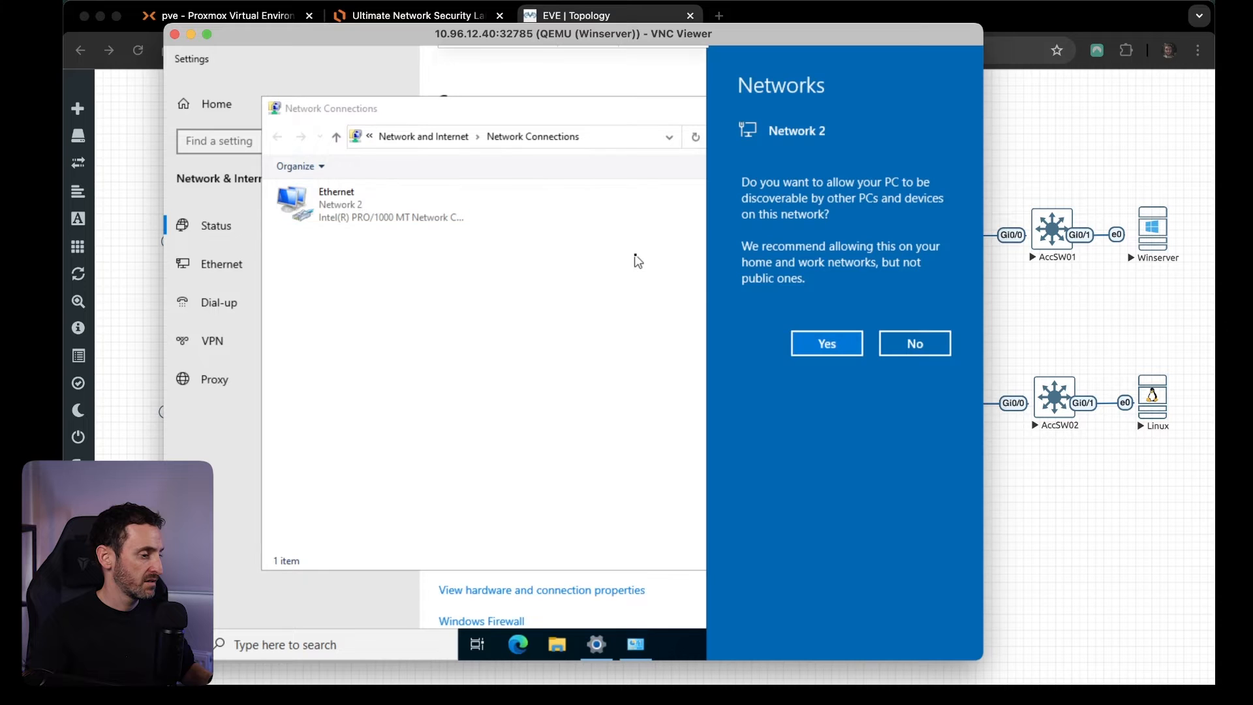
left_click(824, 344)
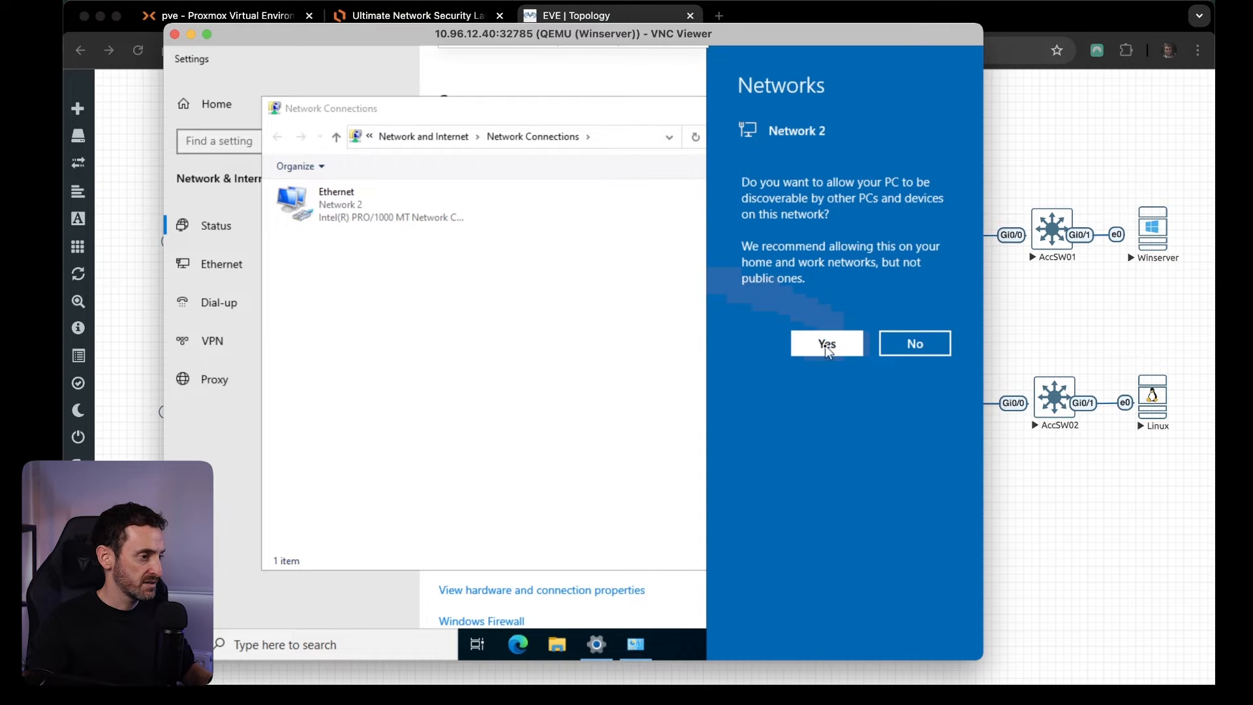
Test connectivity from the Command Prompt by pinging 8.8.8.8 and google.com, interrupting each ping early.
left_click(300, 642)
type("cmd")
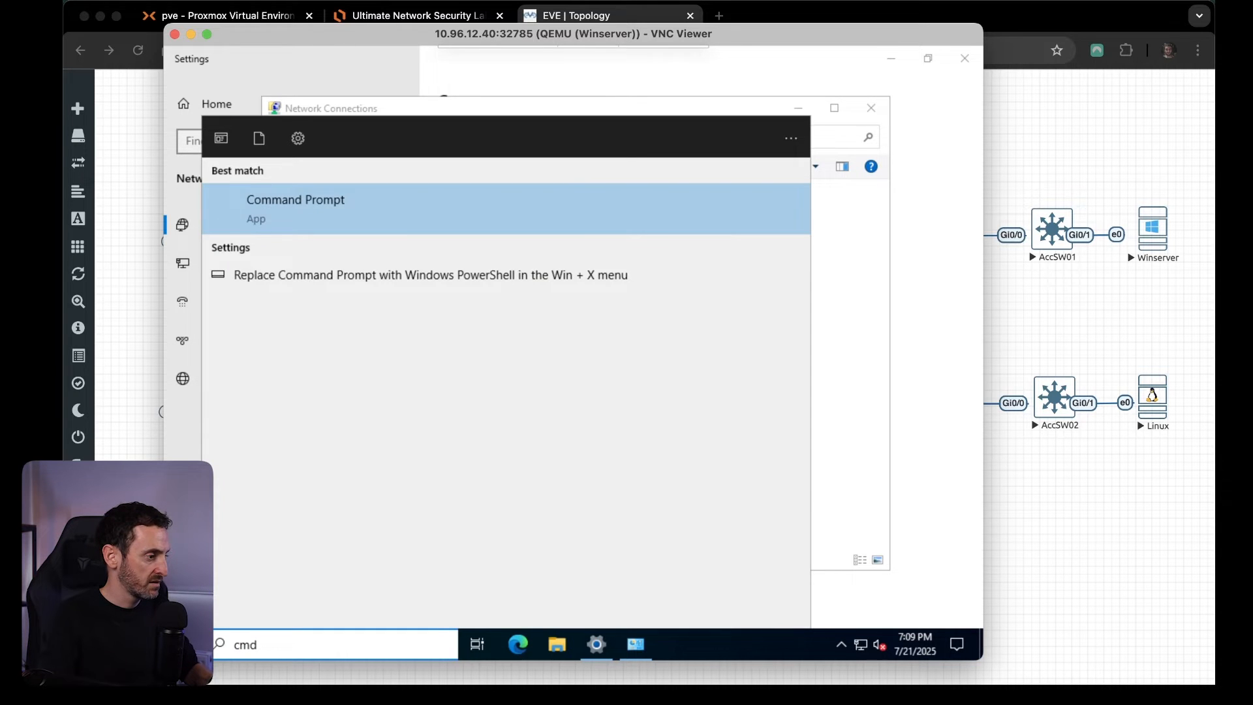
key("Escape")
type("ping 8.8.8.8")
key("Return")
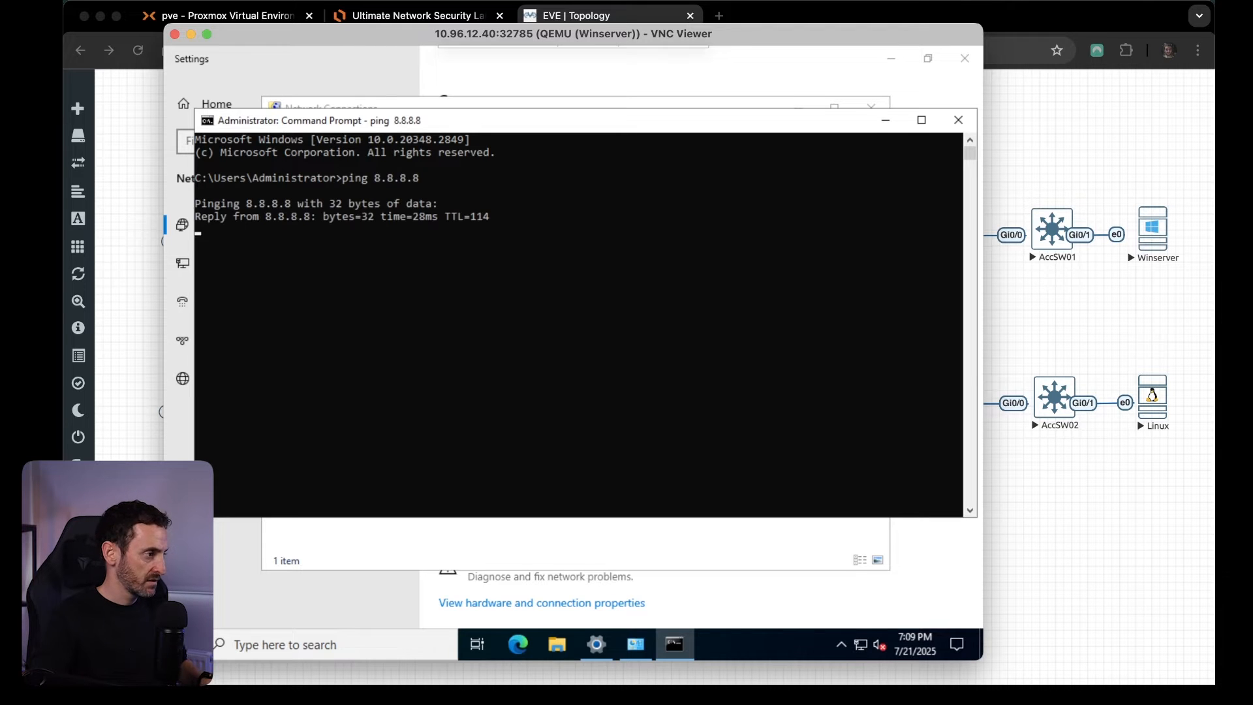
key("ctrl+c")
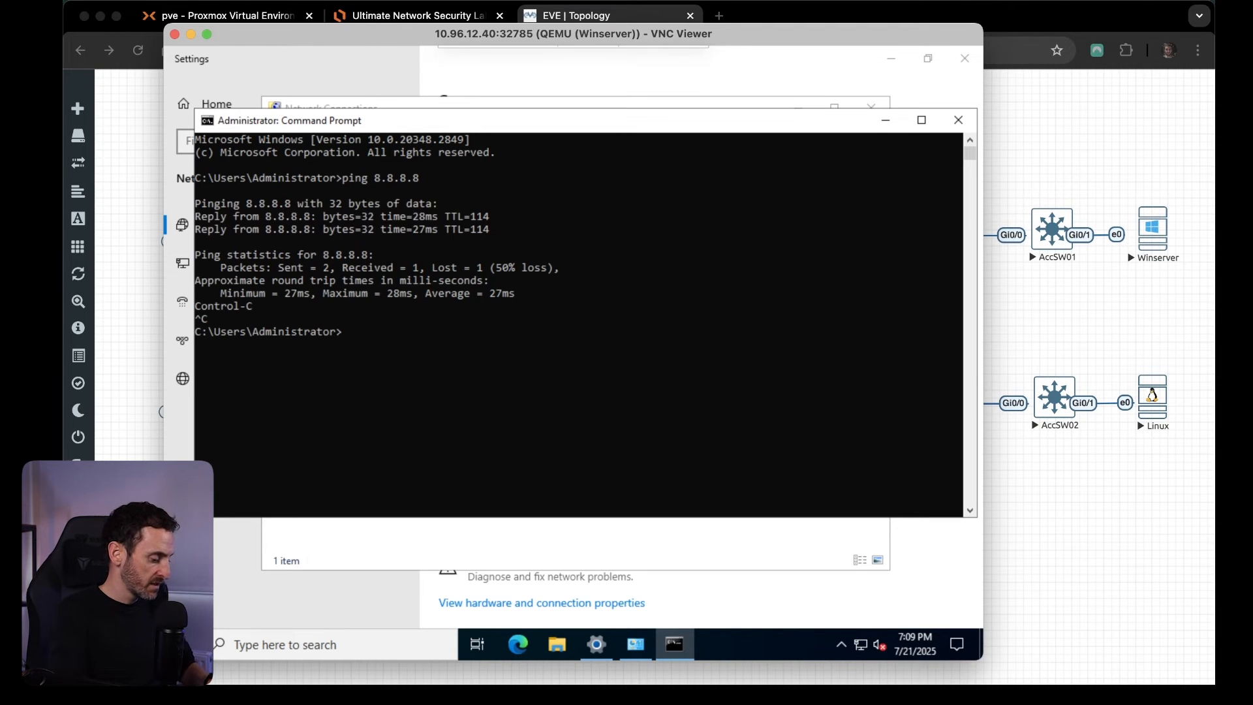
type("ping google.com")
key("Return")
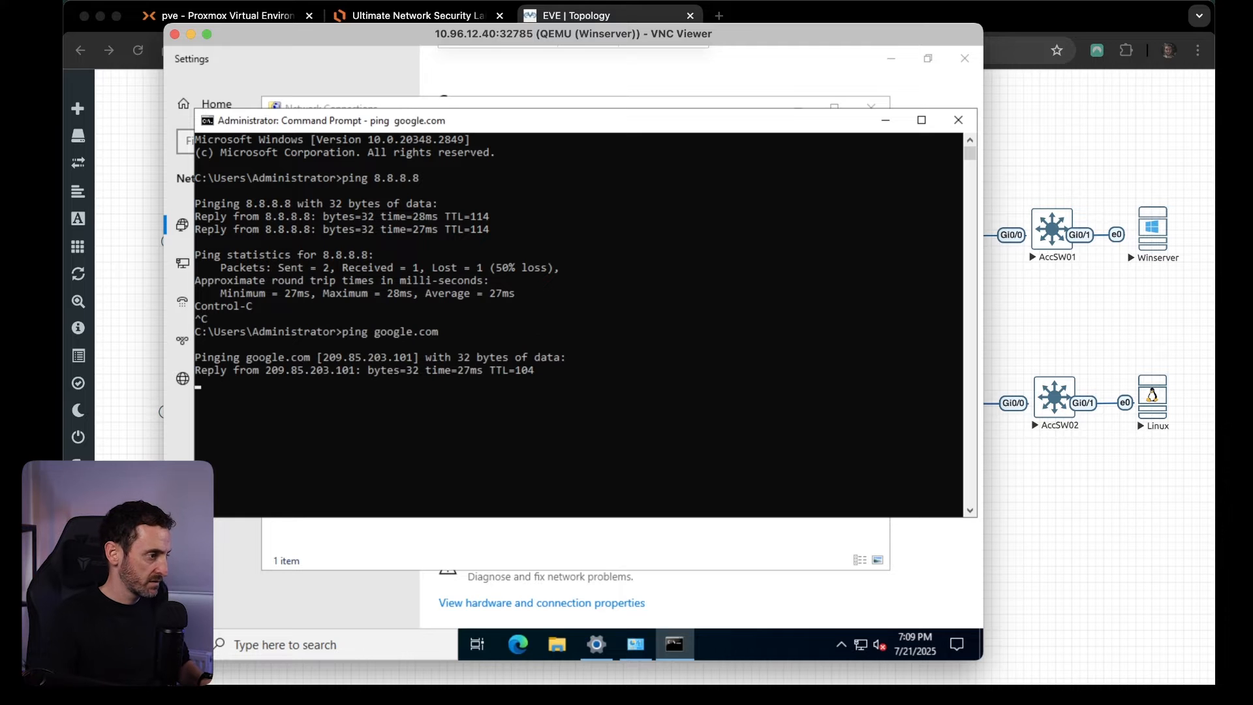
key("ctrl+c")
Close the Command Prompt, Network Connections and Settings windows to return to the server's desktop.
left_click(958, 120)
left_click(870, 107)
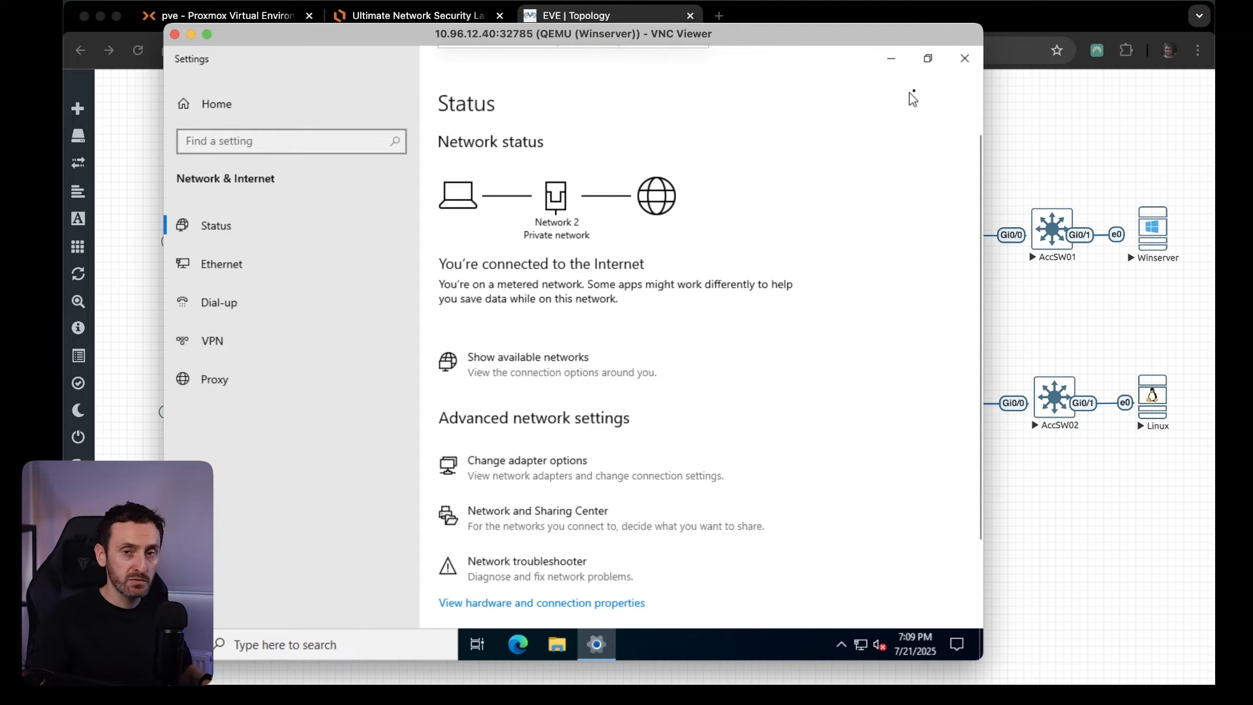
left_click(968, 64)
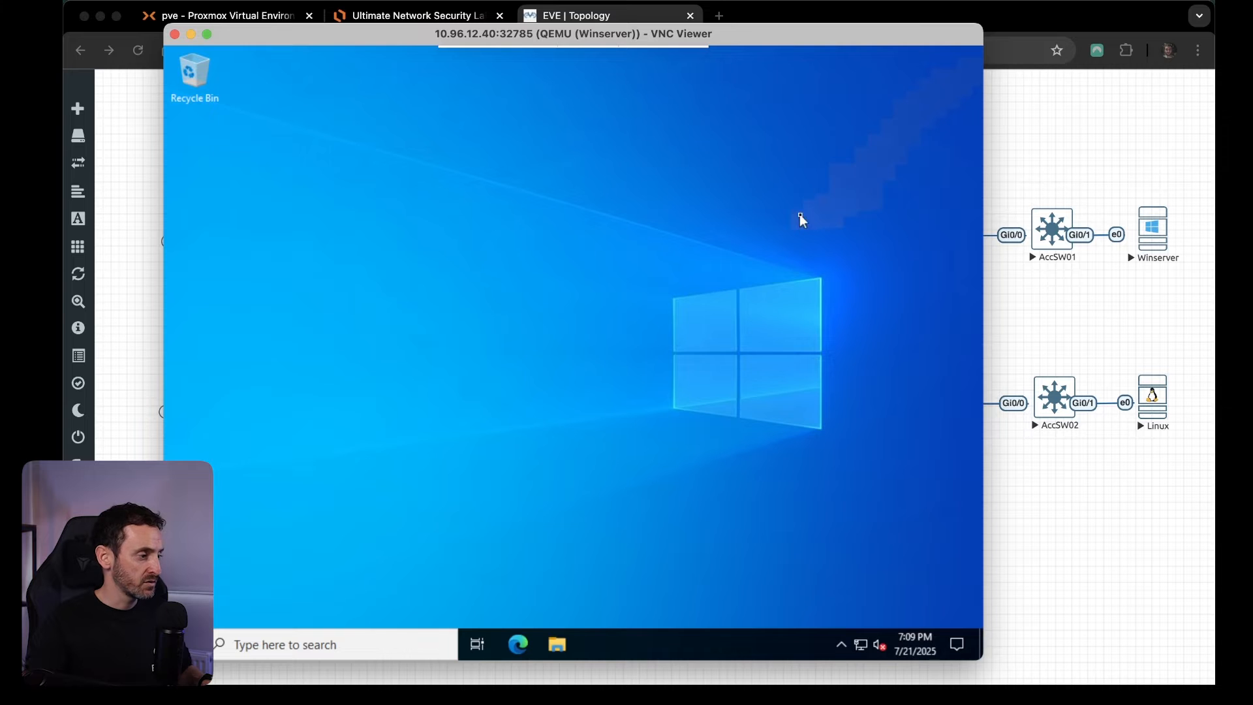
left_click(182, 644)
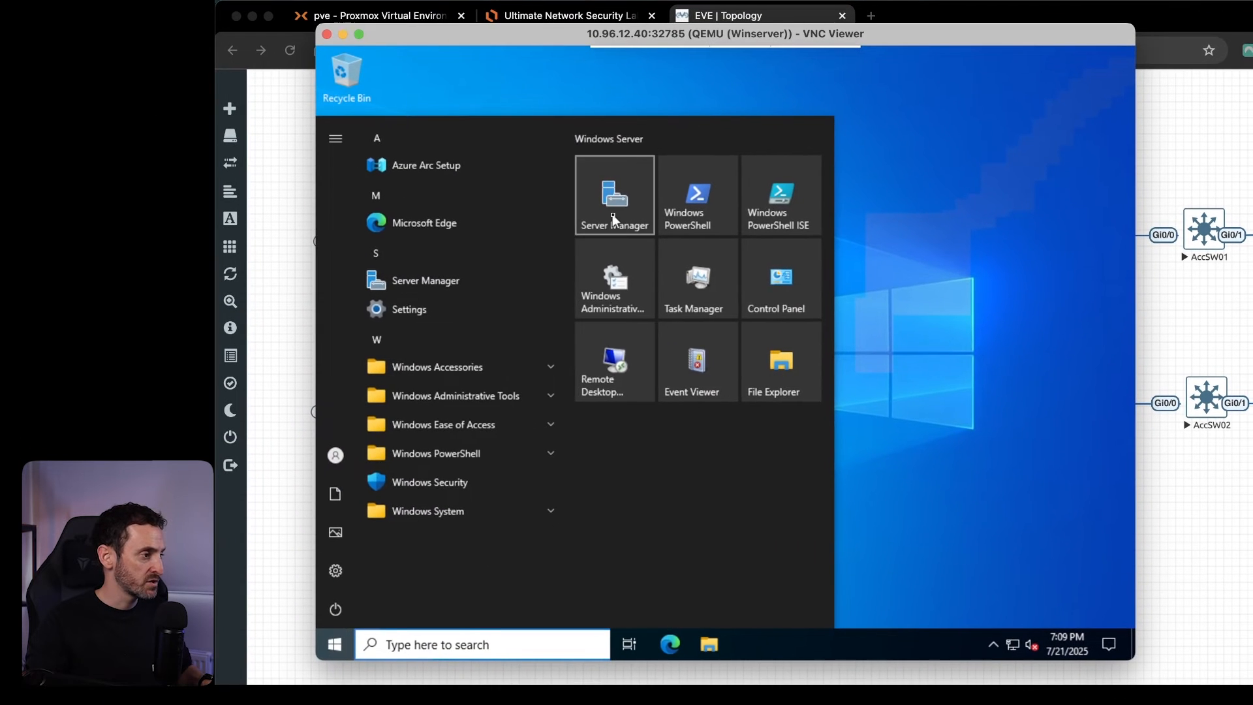
left_click(579, 236)
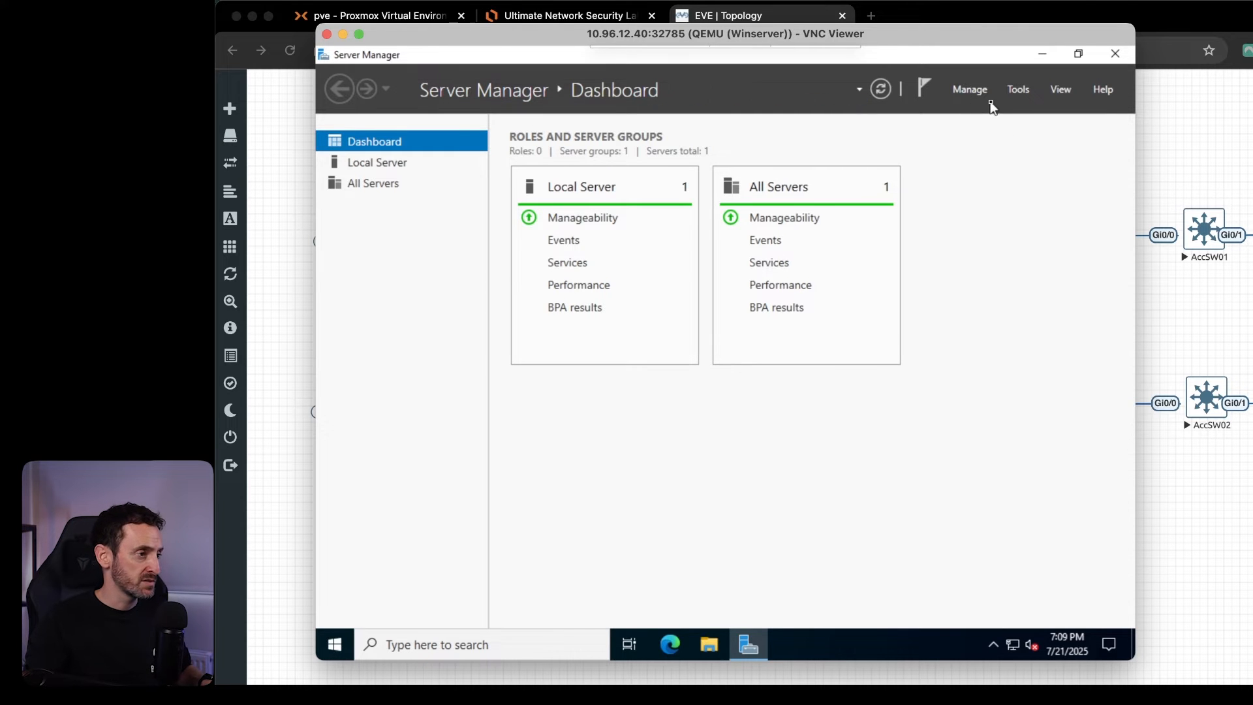
left_click(977, 92)
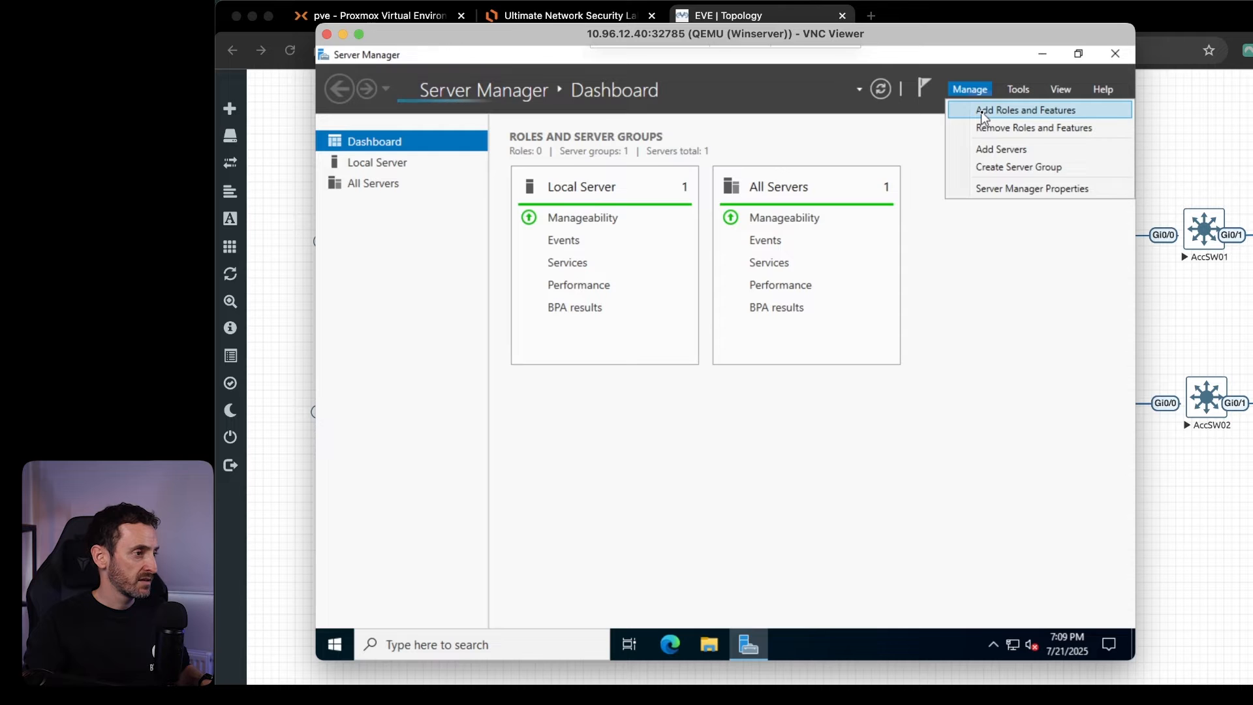
left_click(981, 112)
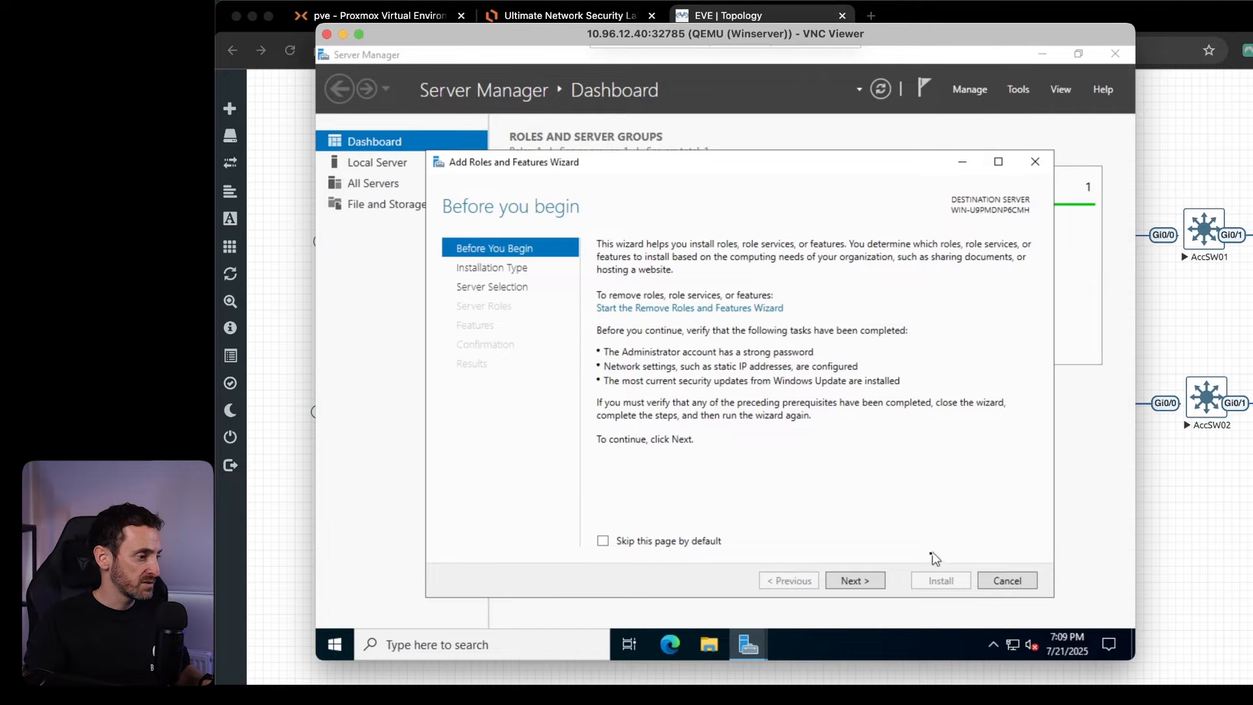
left_click(862, 584)
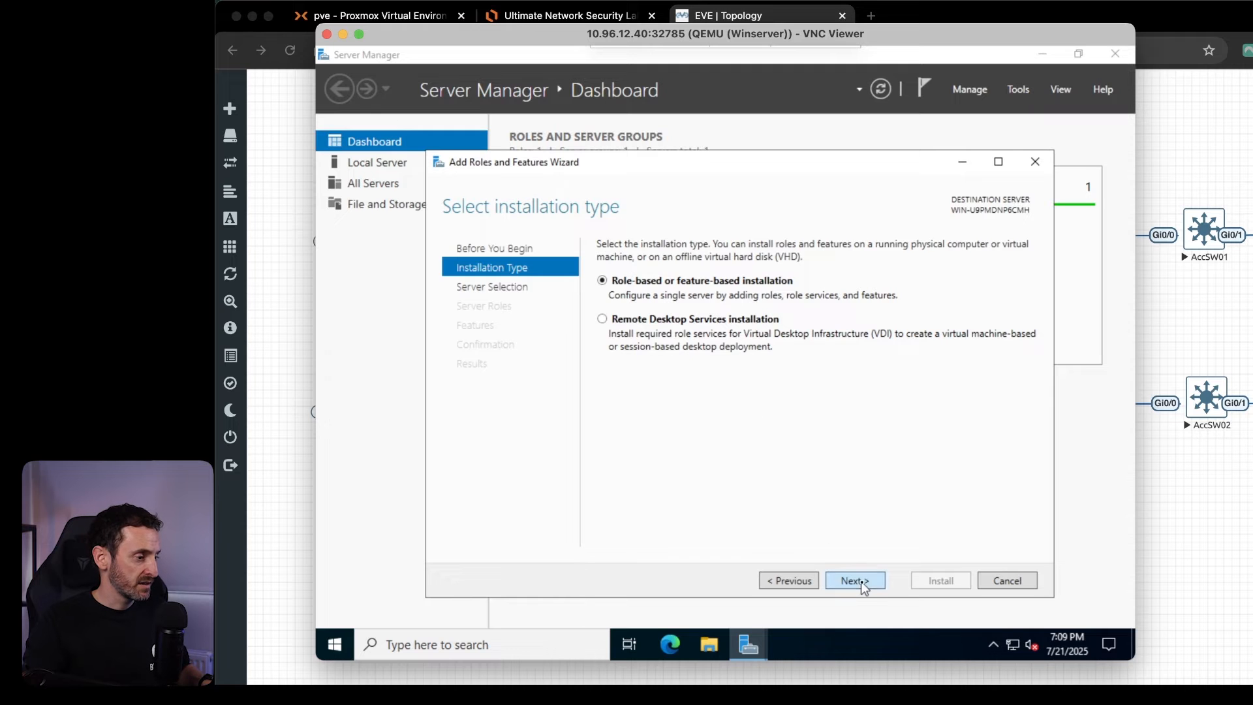
left_click(861, 584)
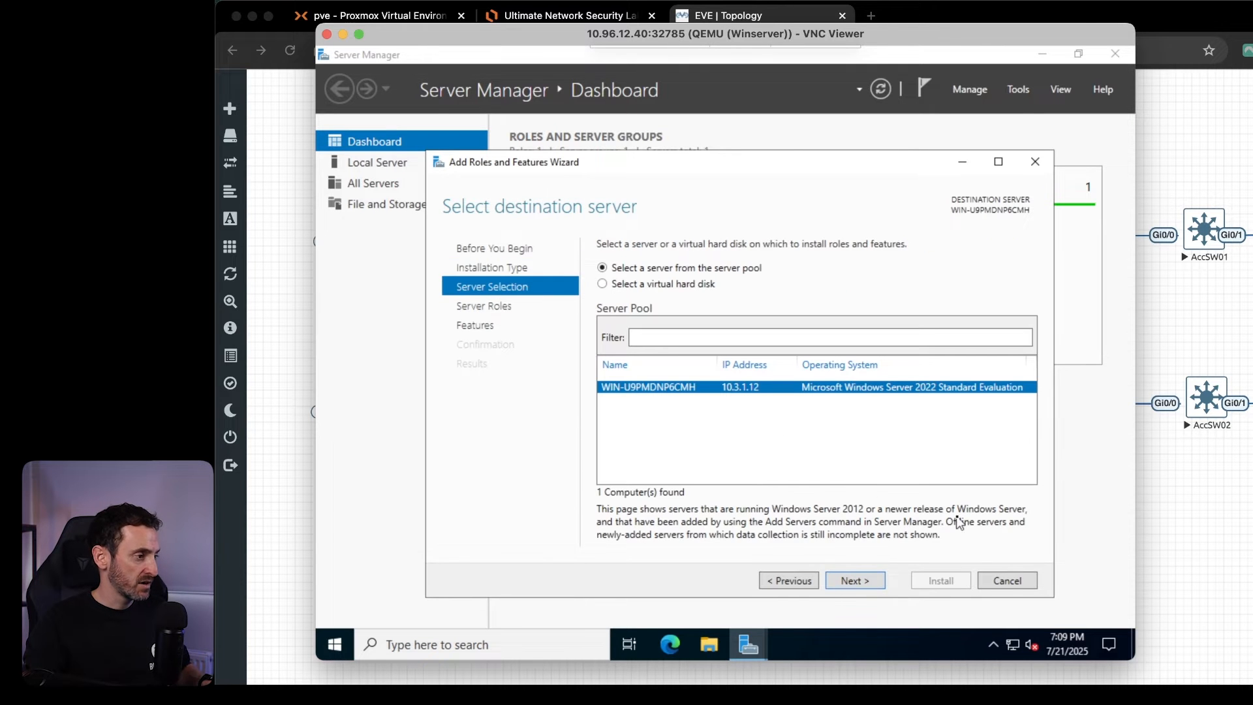
left_click(1009, 585)
left_click(1115, 55)
Open the properties of This PC, rename the computer to DC and restart Windows.
left_click(710, 646)
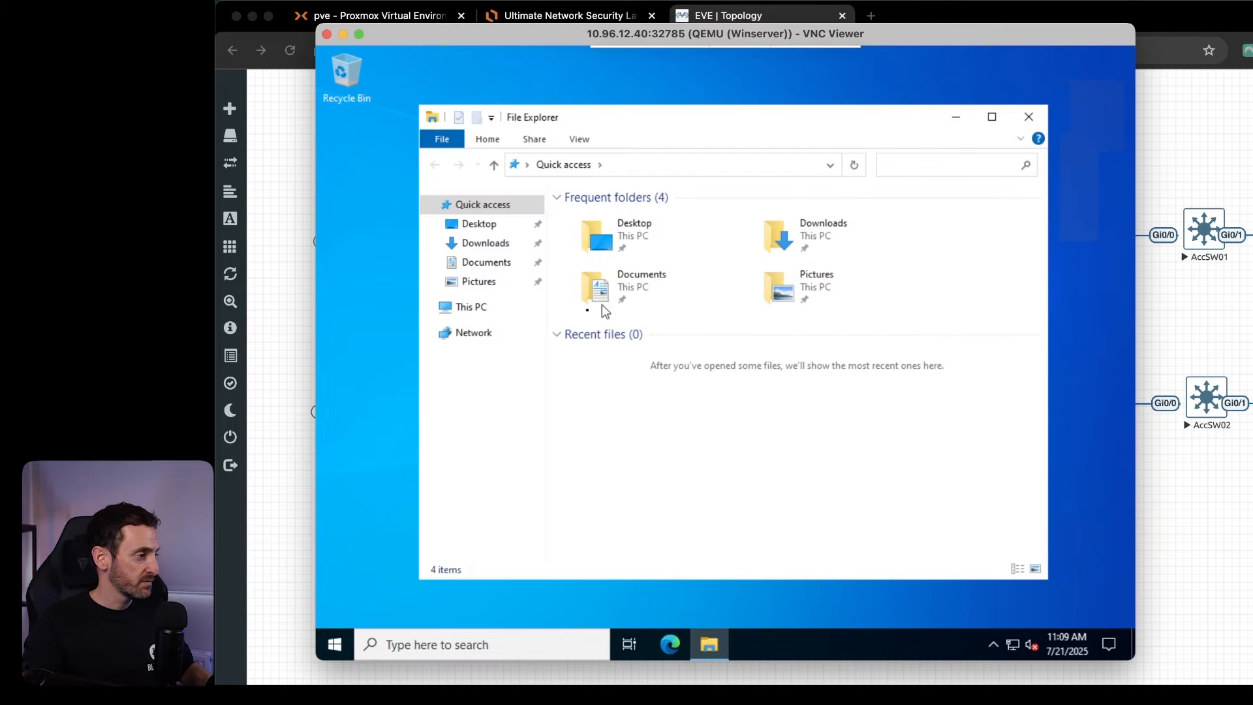
left_click(481, 310)
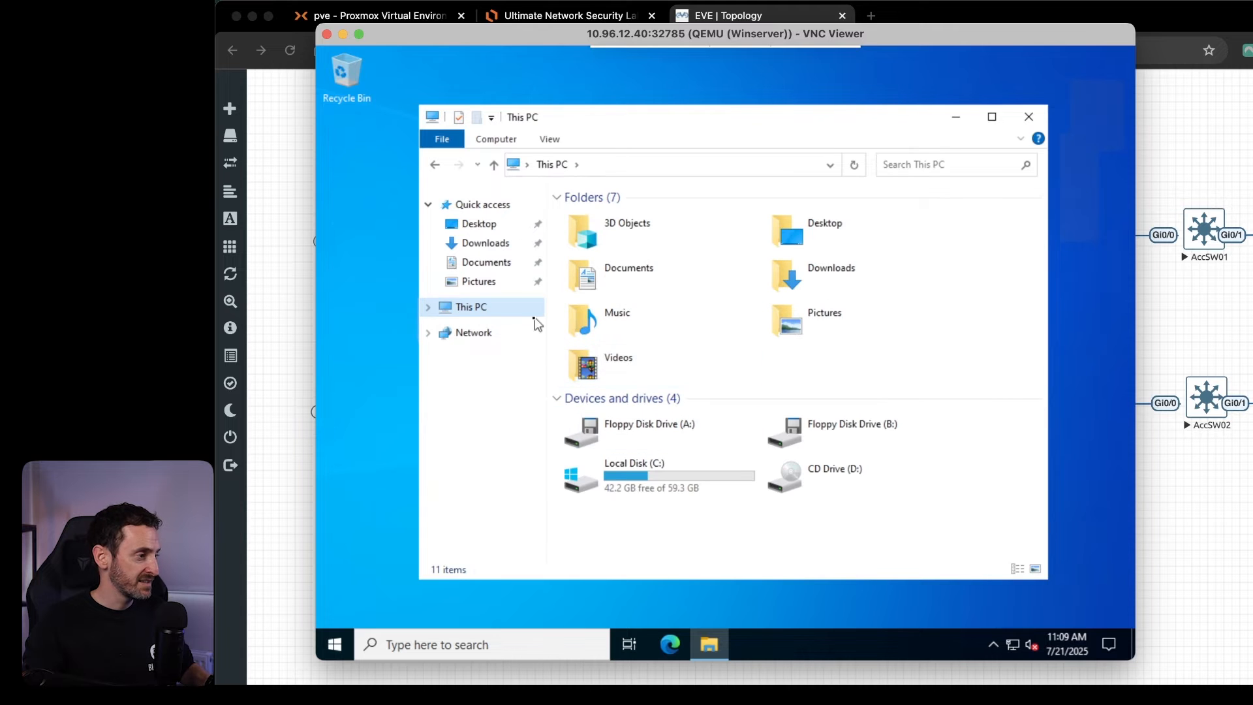
right_click(493, 309)
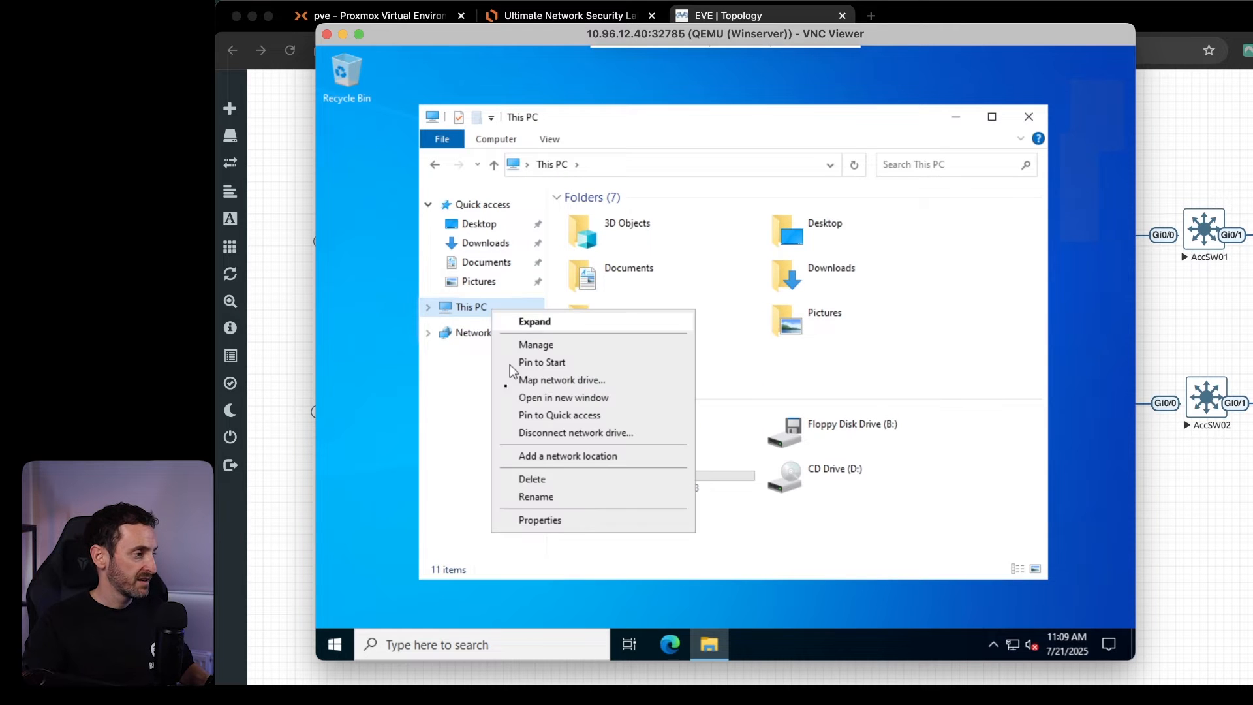
left_click(540, 520)
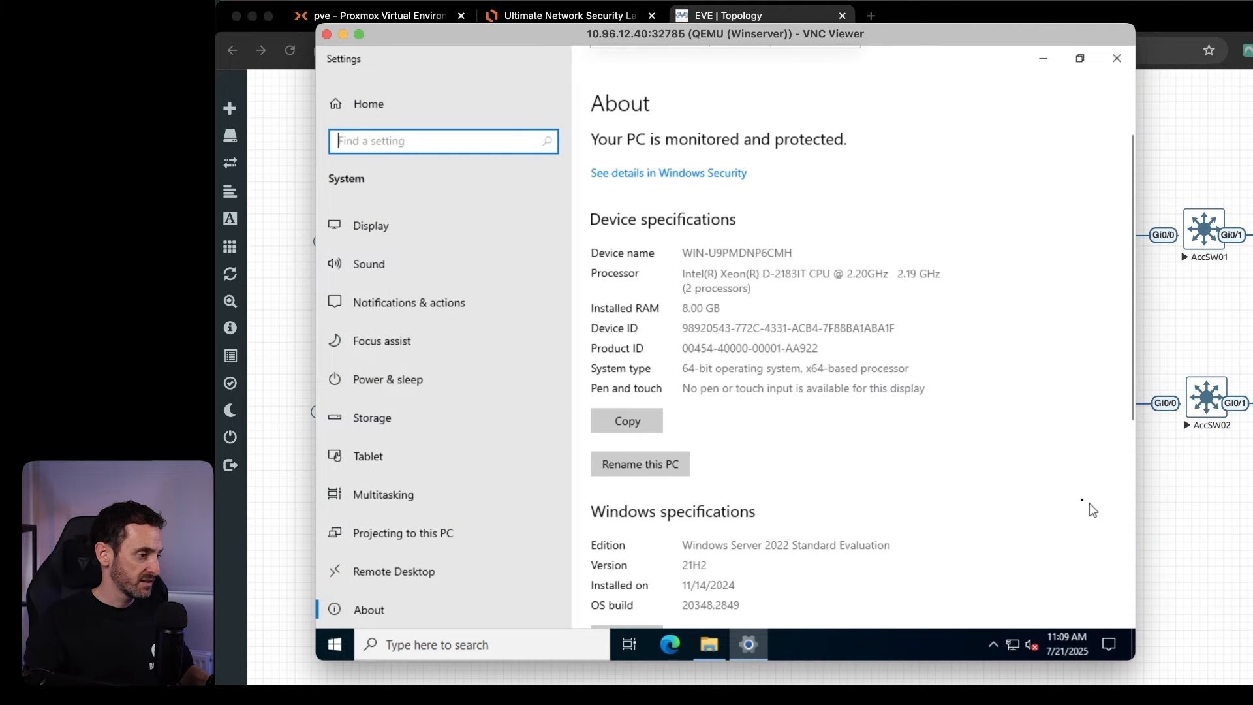
left_click(644, 468)
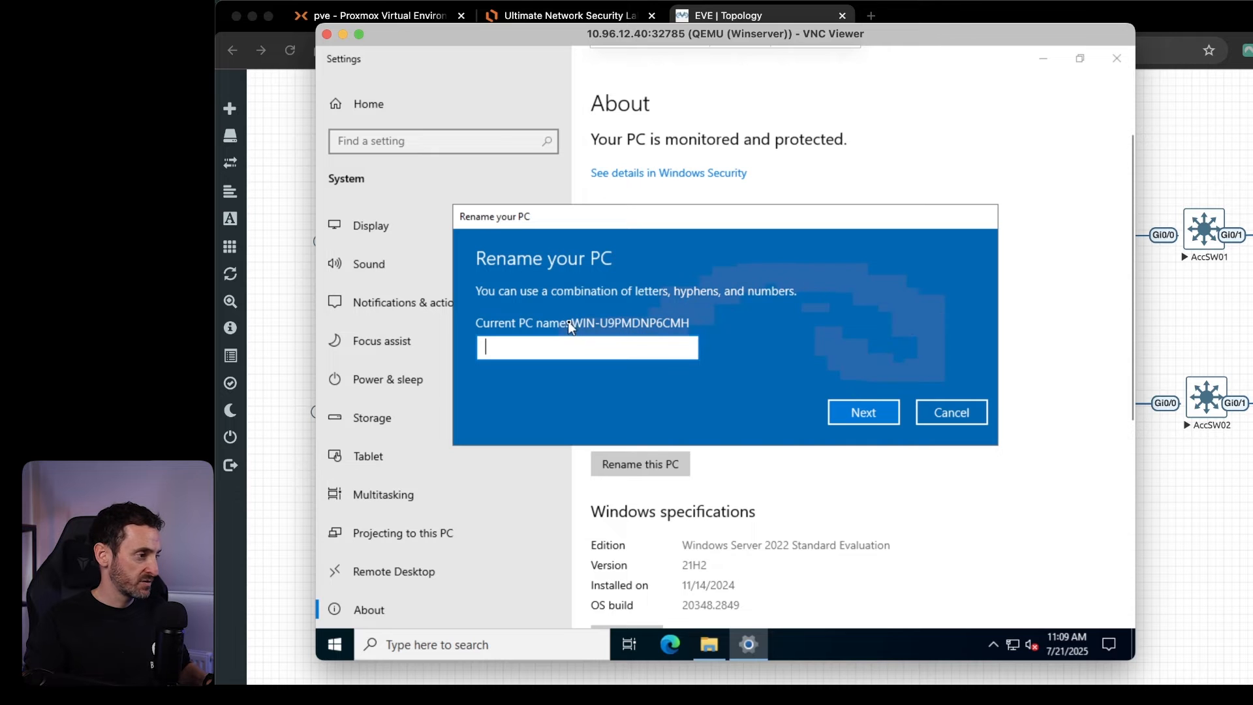
type("DC")
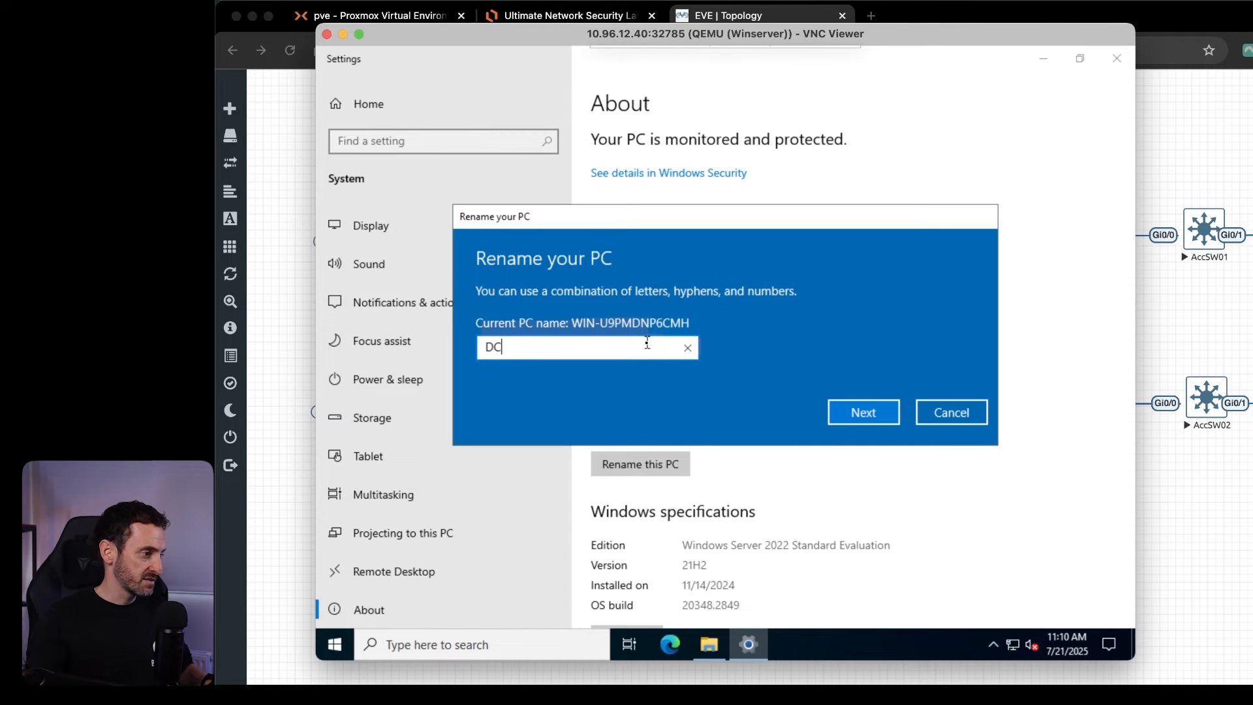
left_click(866, 413)
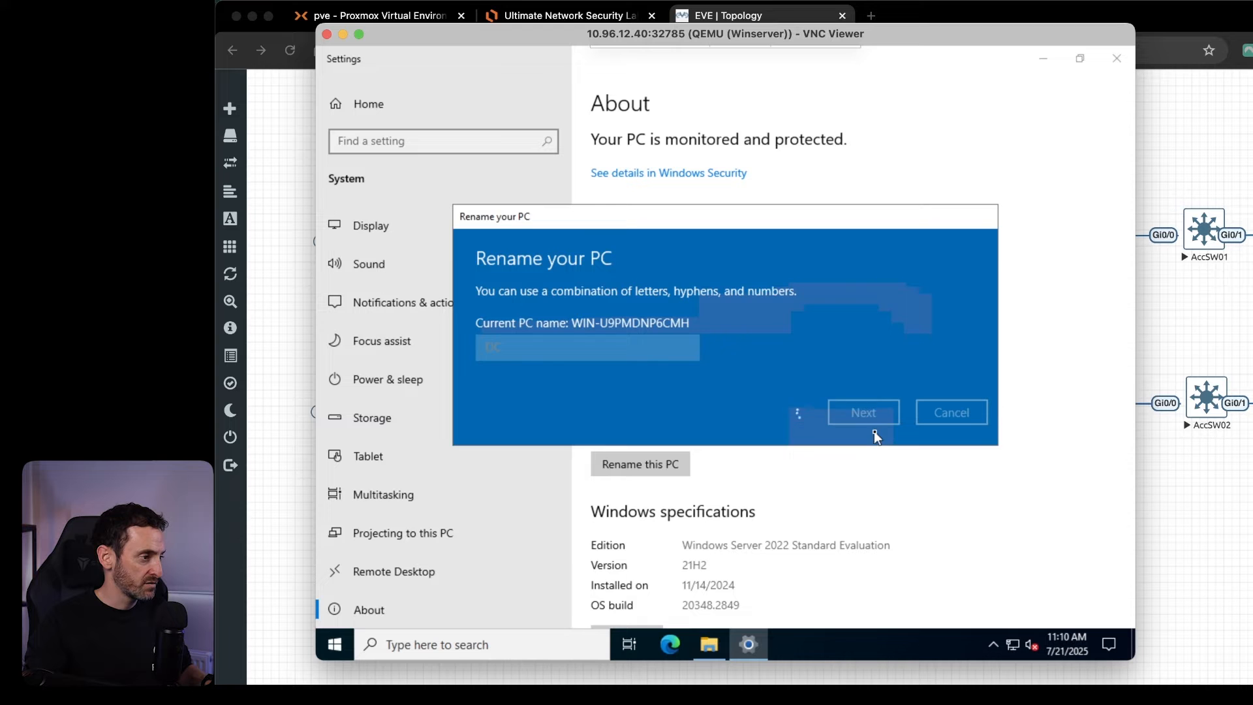
left_click(822, 377)
left_click(813, 338)
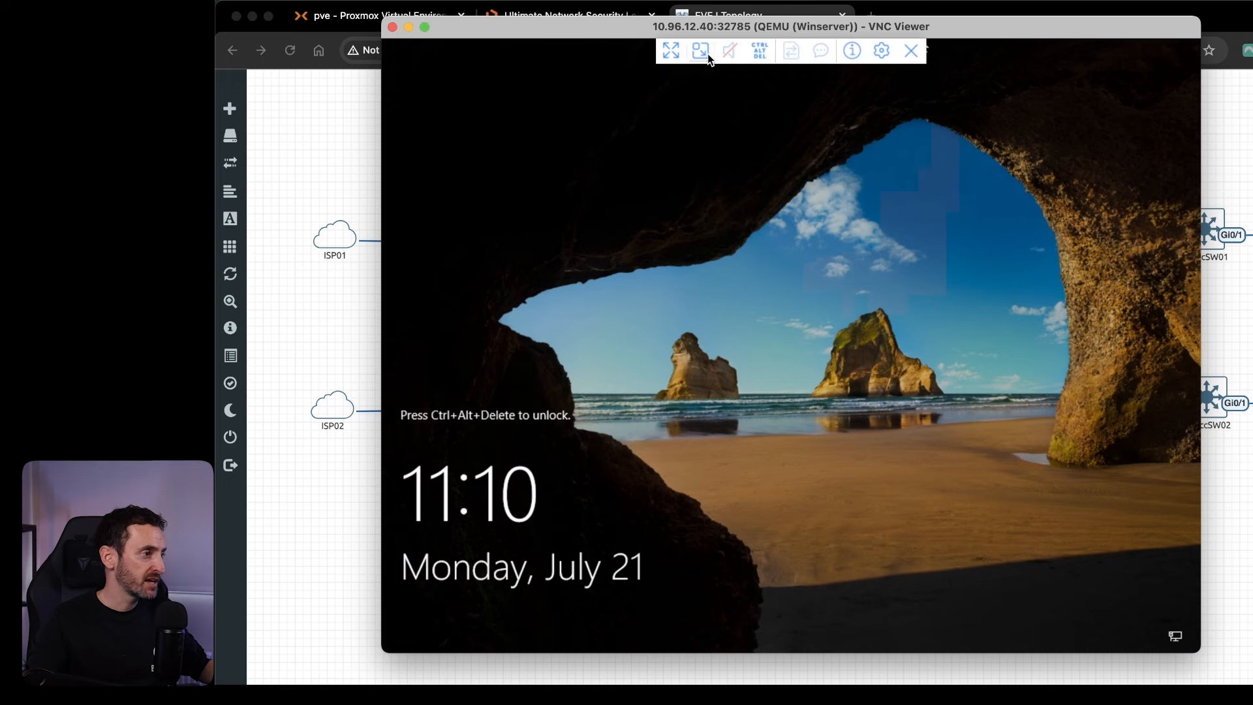
Unlock the restarted Winserver console and sign in to Windows with the account password.
left_click(755, 52)
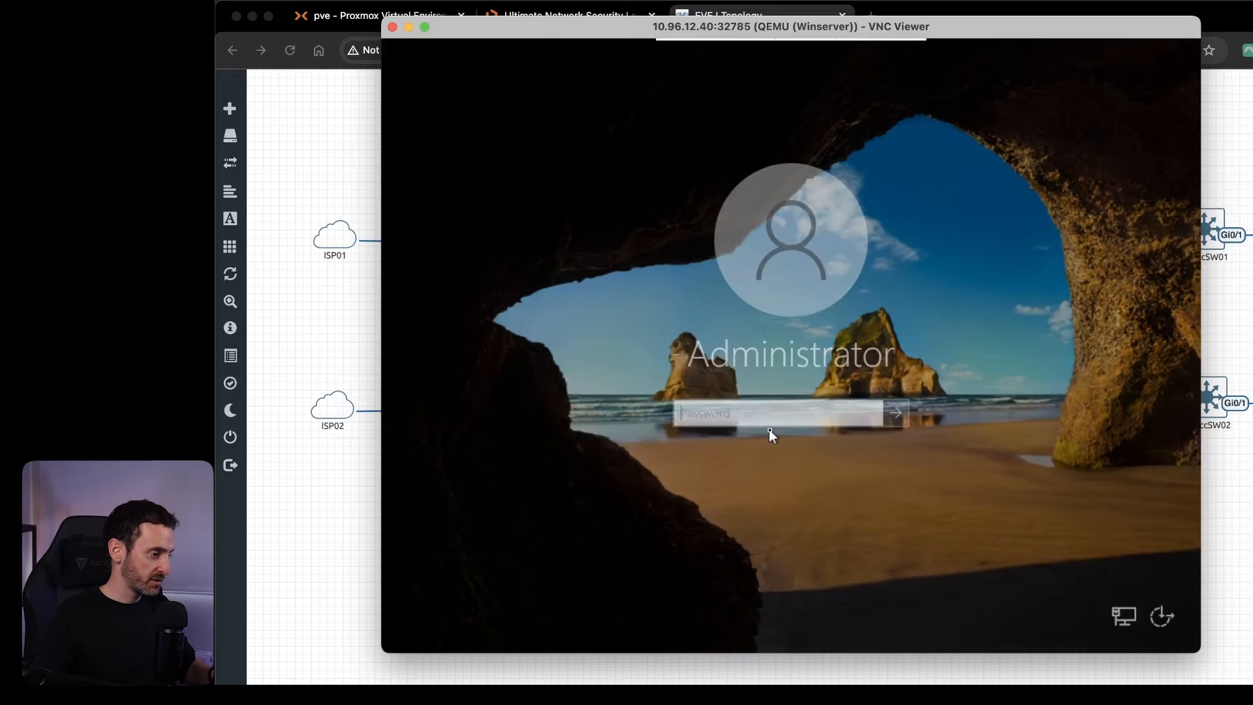
type("••••••••••")
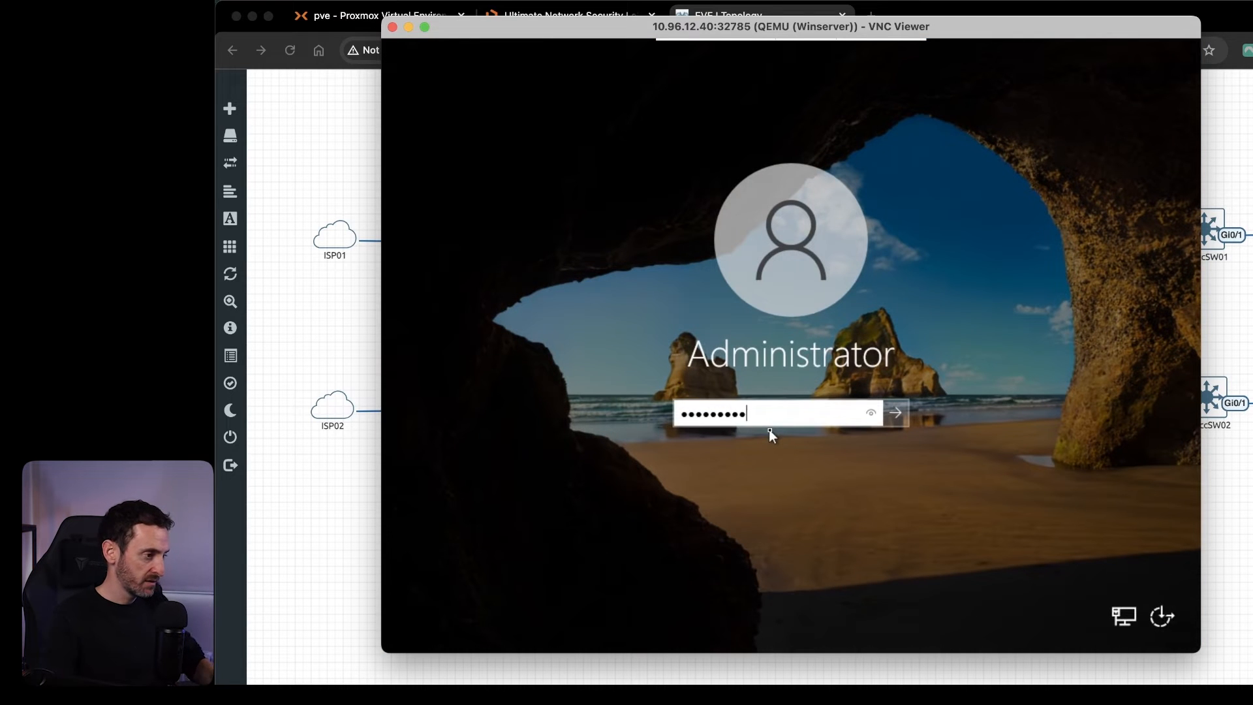
key("Return")
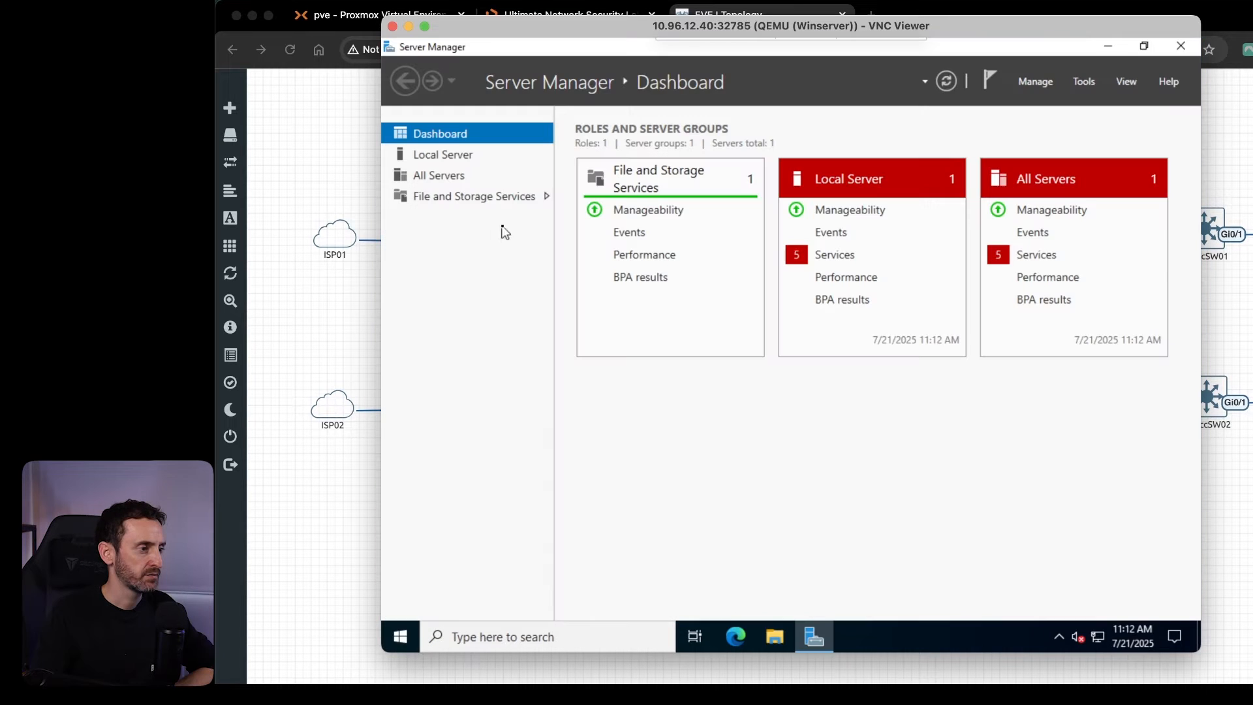
Start the Add Roles and Features wizard with role-based installation and the server DC as destination, continuing to the server roles.
left_click(1037, 85)
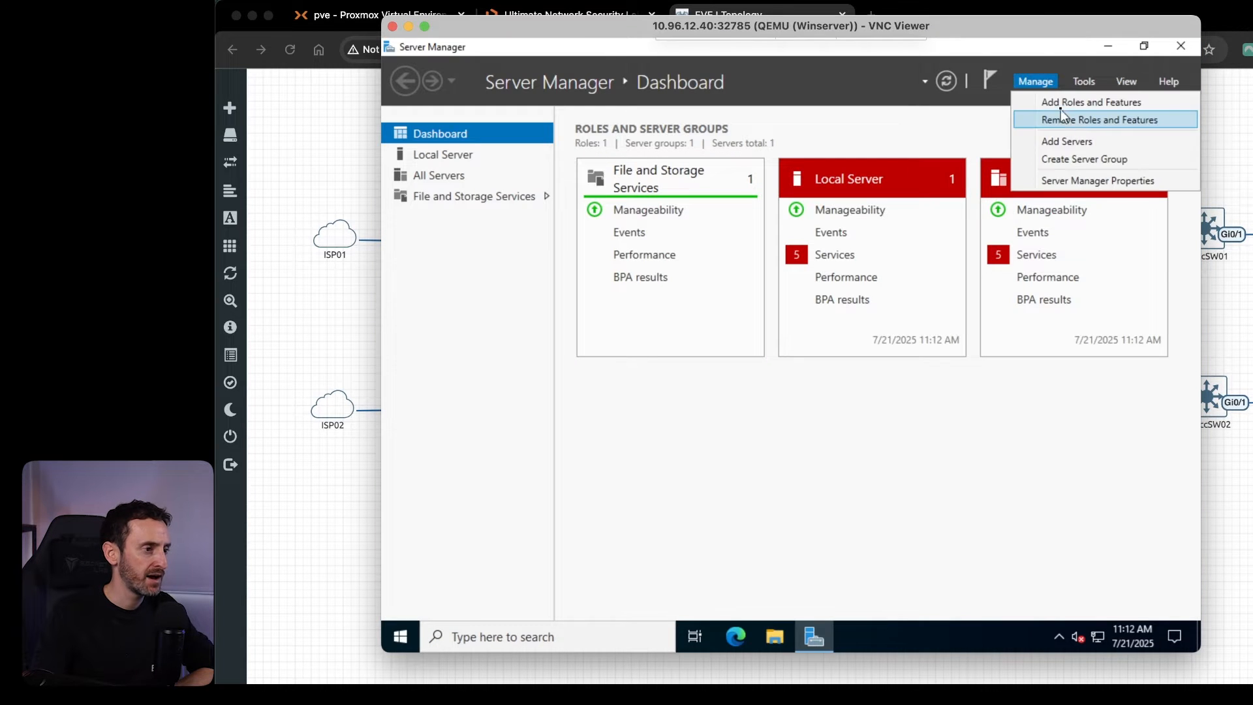
left_click(1060, 109)
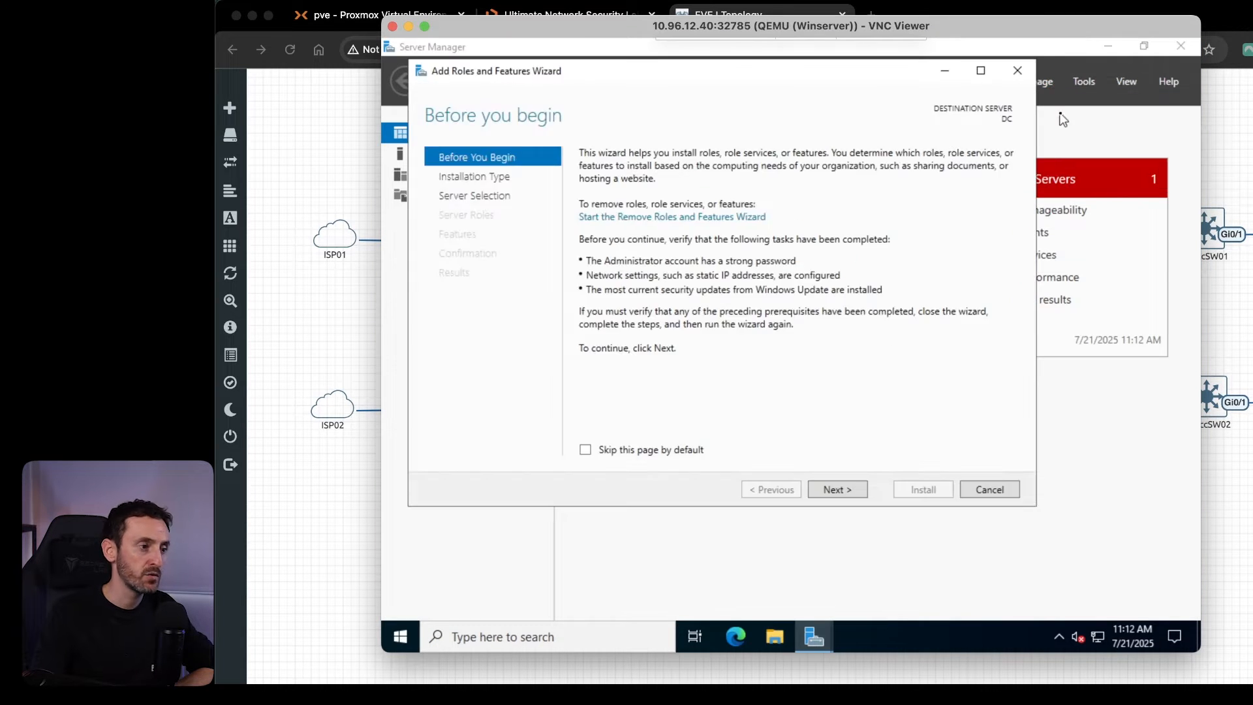
left_click(838, 490)
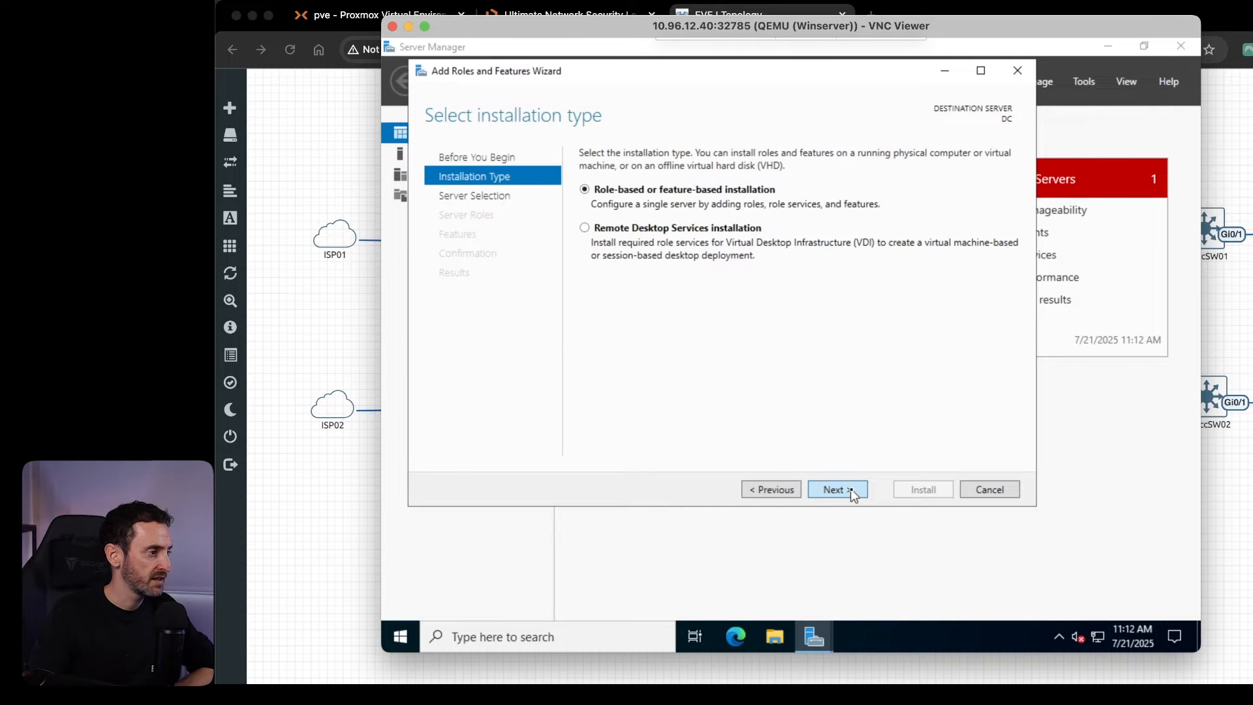
left_click(853, 495)
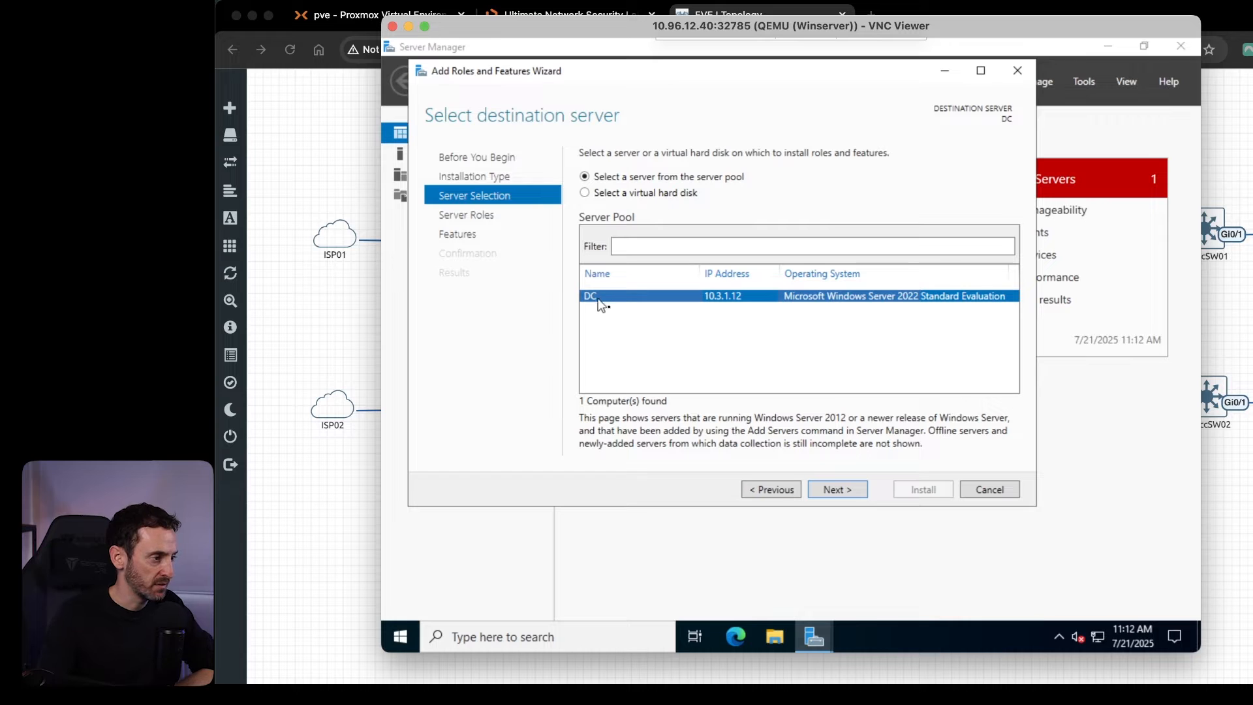
left_click(828, 493)
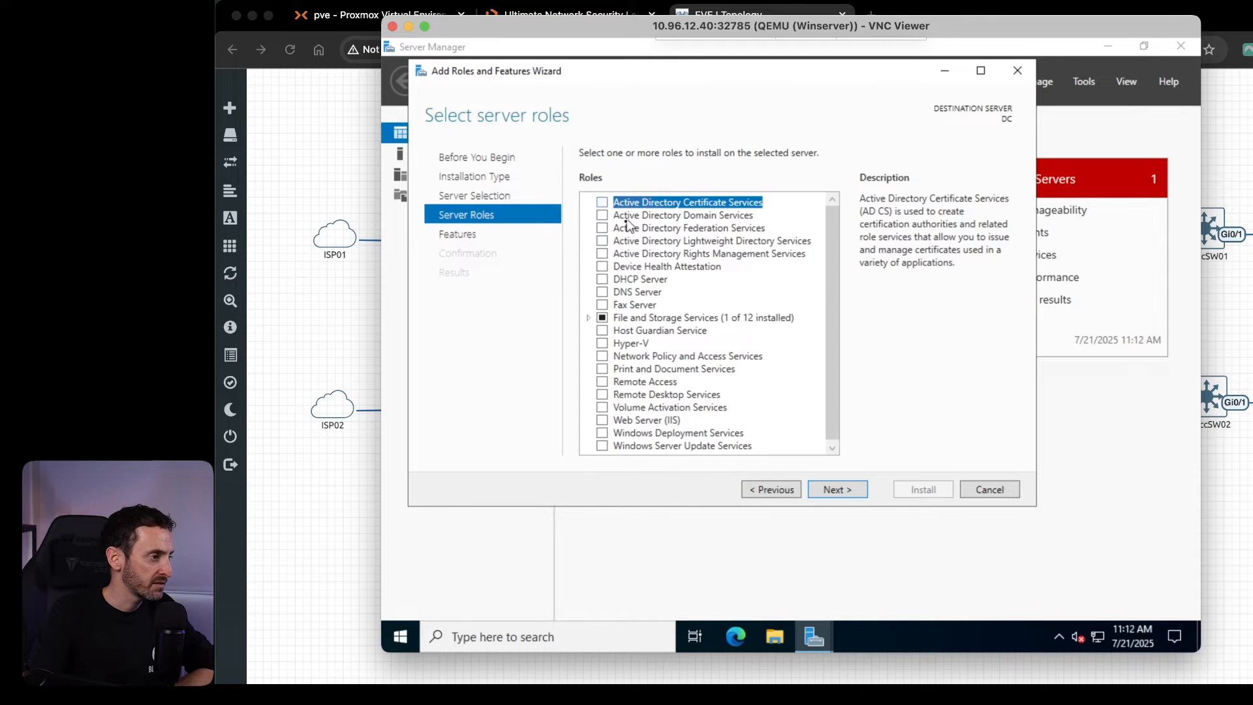
Select the Active Directory Domain Services, DHCP Server and DNS Server roles, adding the required features for them.
left_click(606, 216)
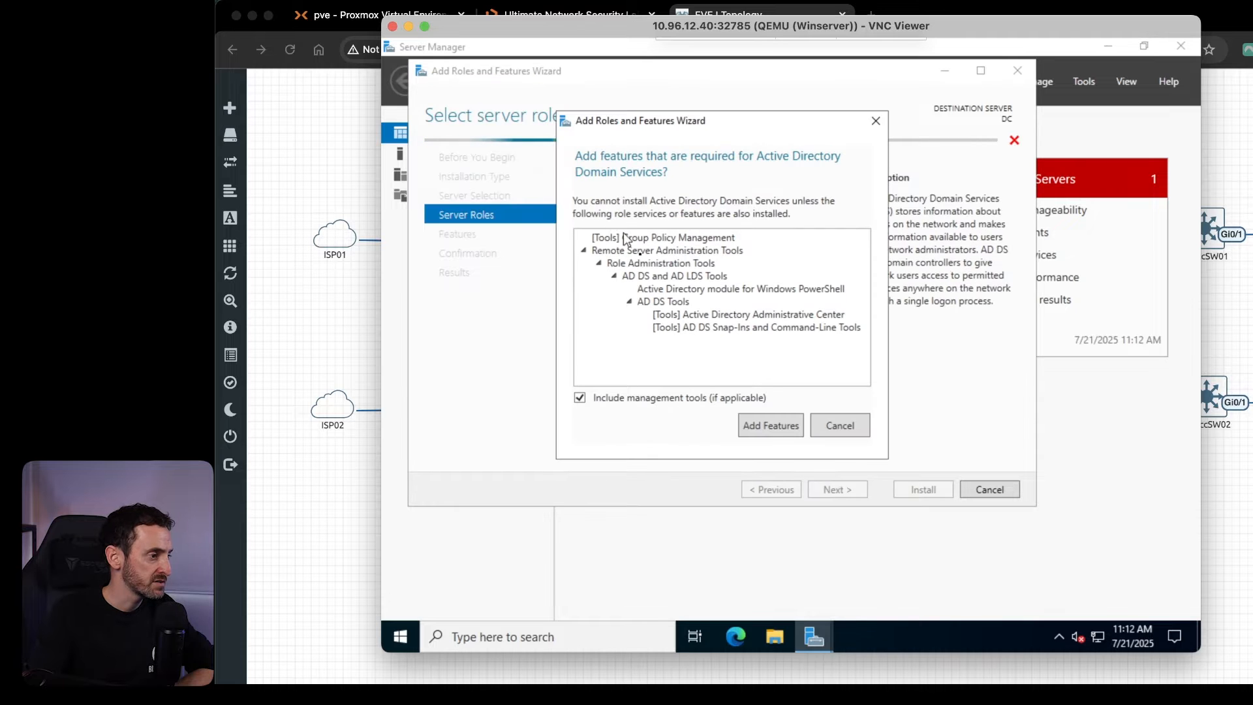
left_click(772, 427)
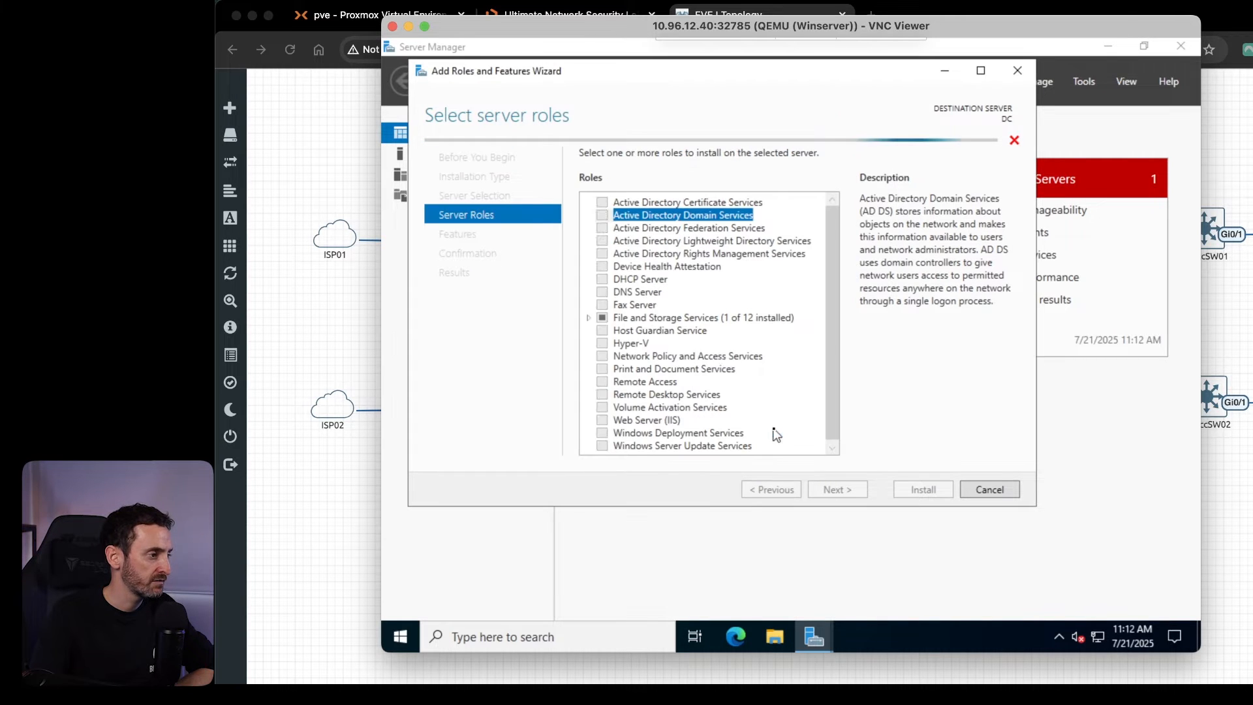
left_click(603, 280)
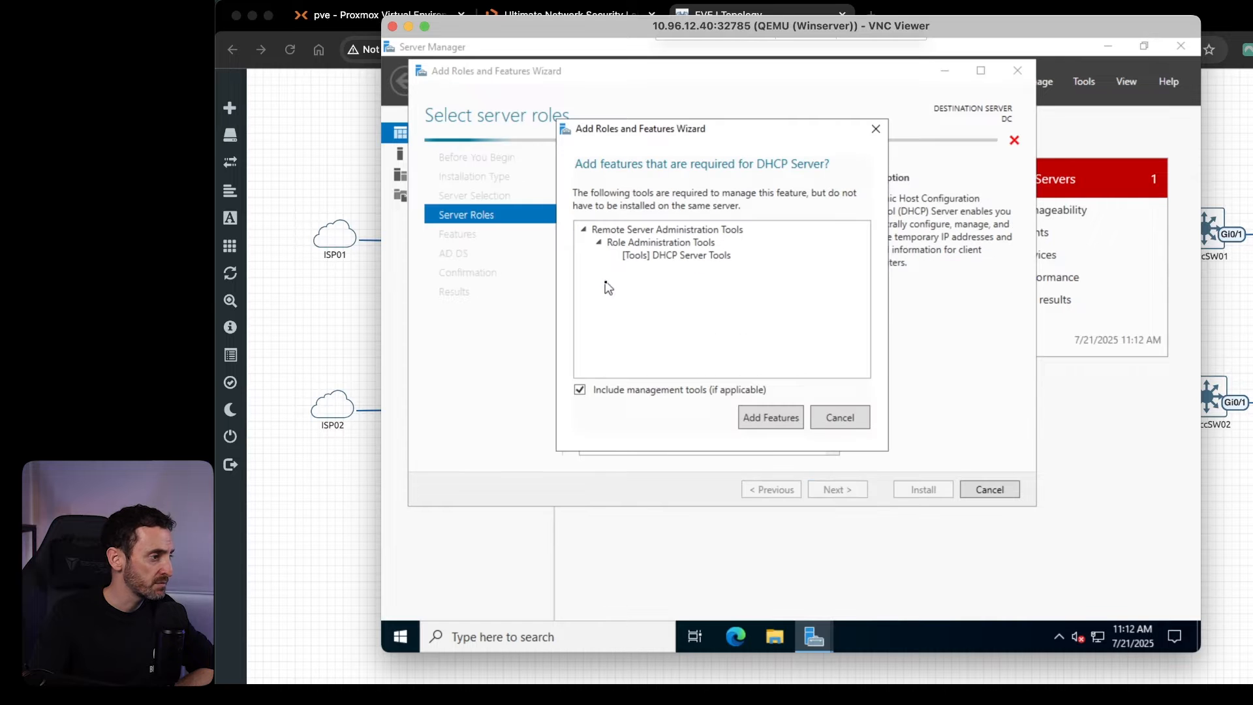
left_click(772, 424)
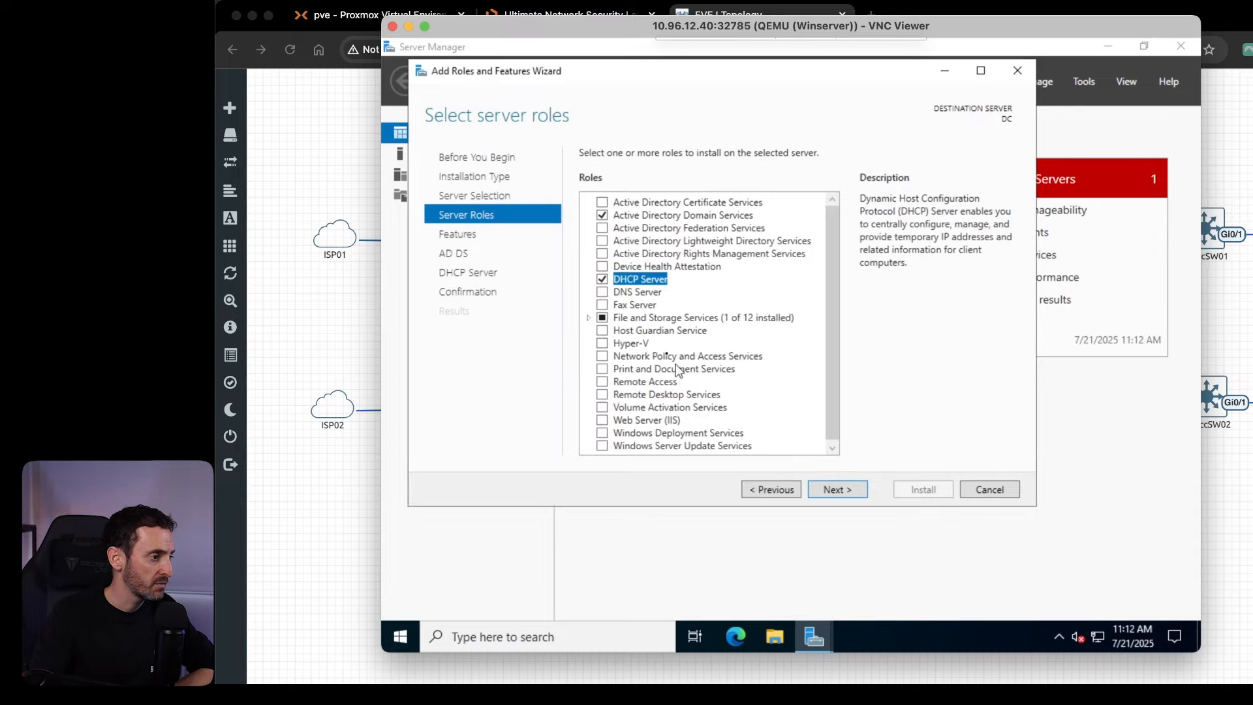
left_click(604, 294)
left_click(770, 418)
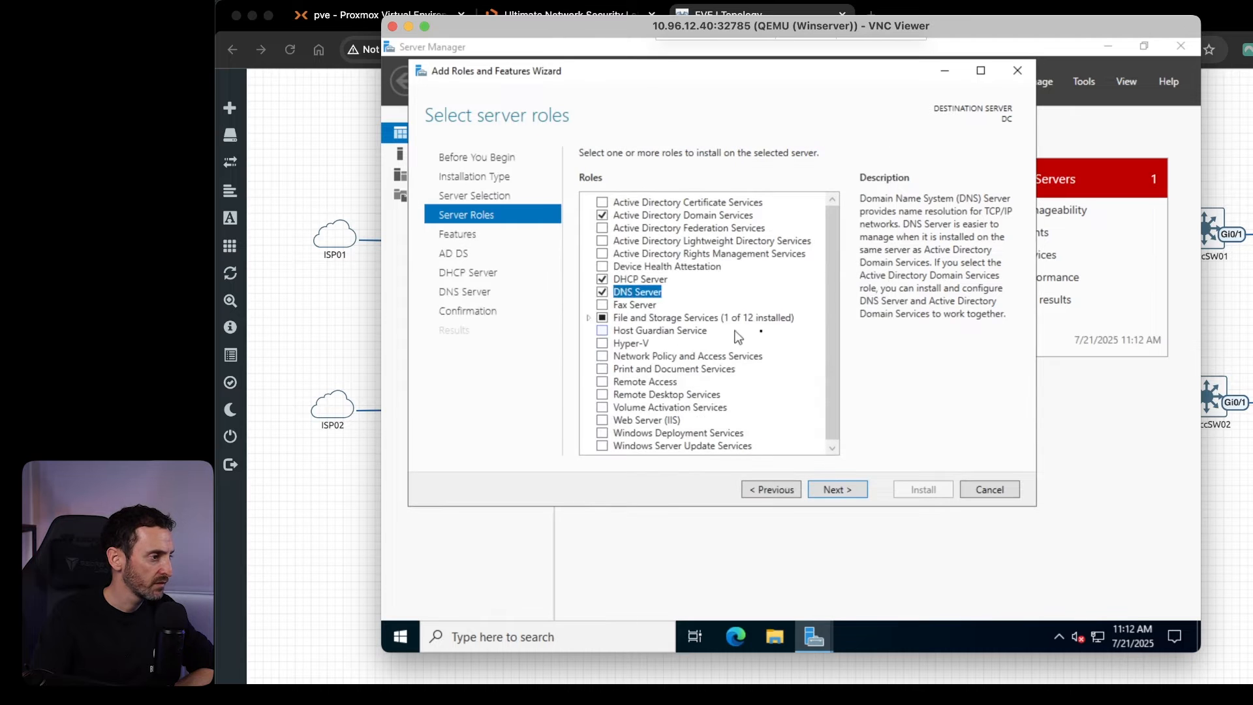
left_click_drag(829, 305, 828, 313)
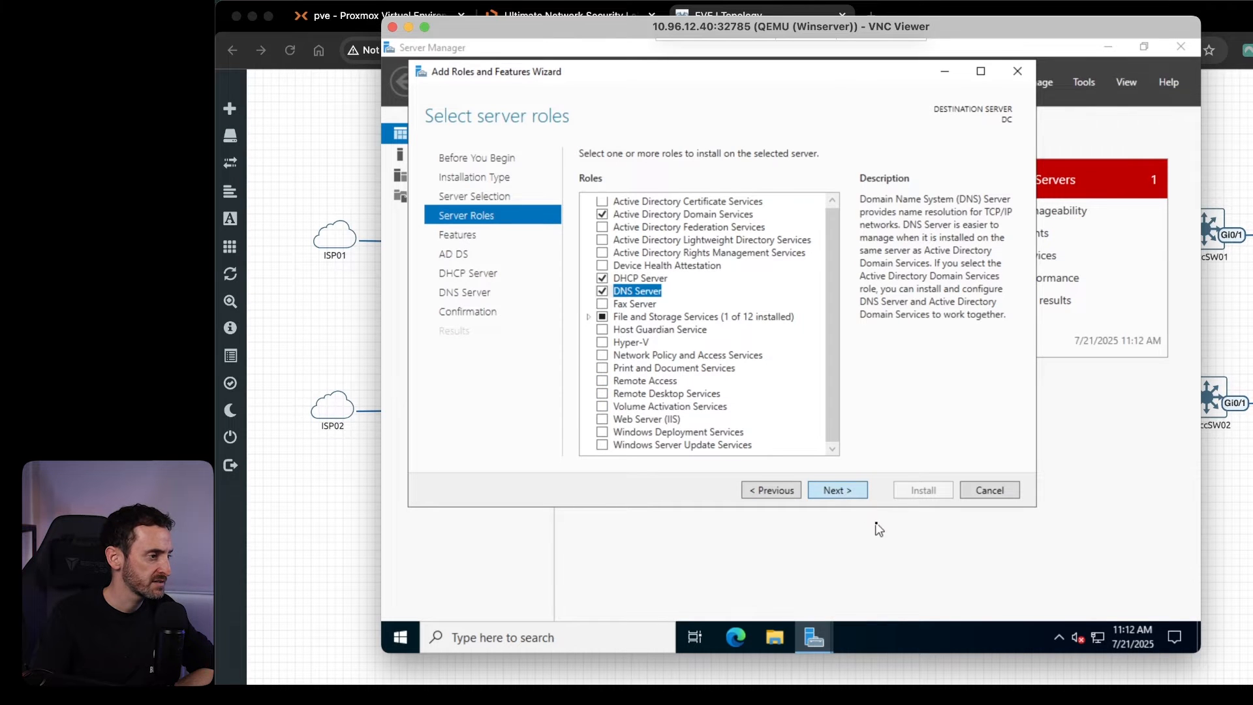
Keep the default features, accept the AD DS, DHCP and DNS information pages and install the selected roles.
left_click(856, 496)
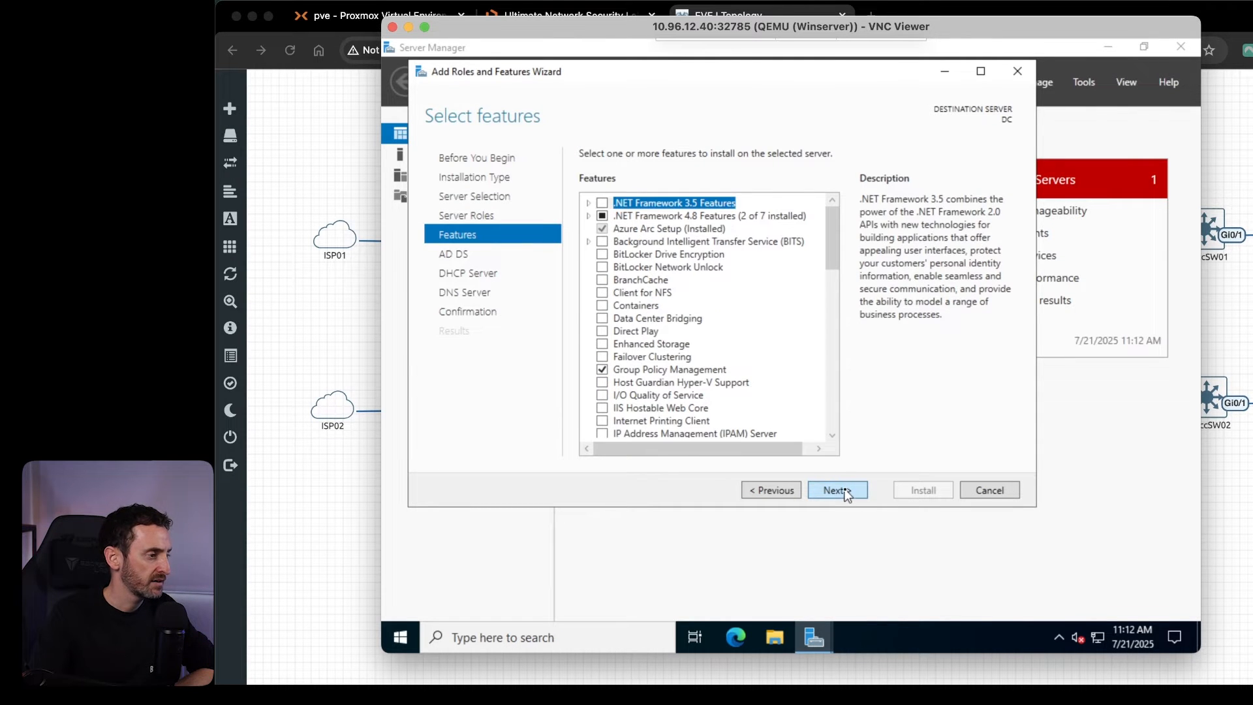
left_click(846, 495)
left_click(838, 491)
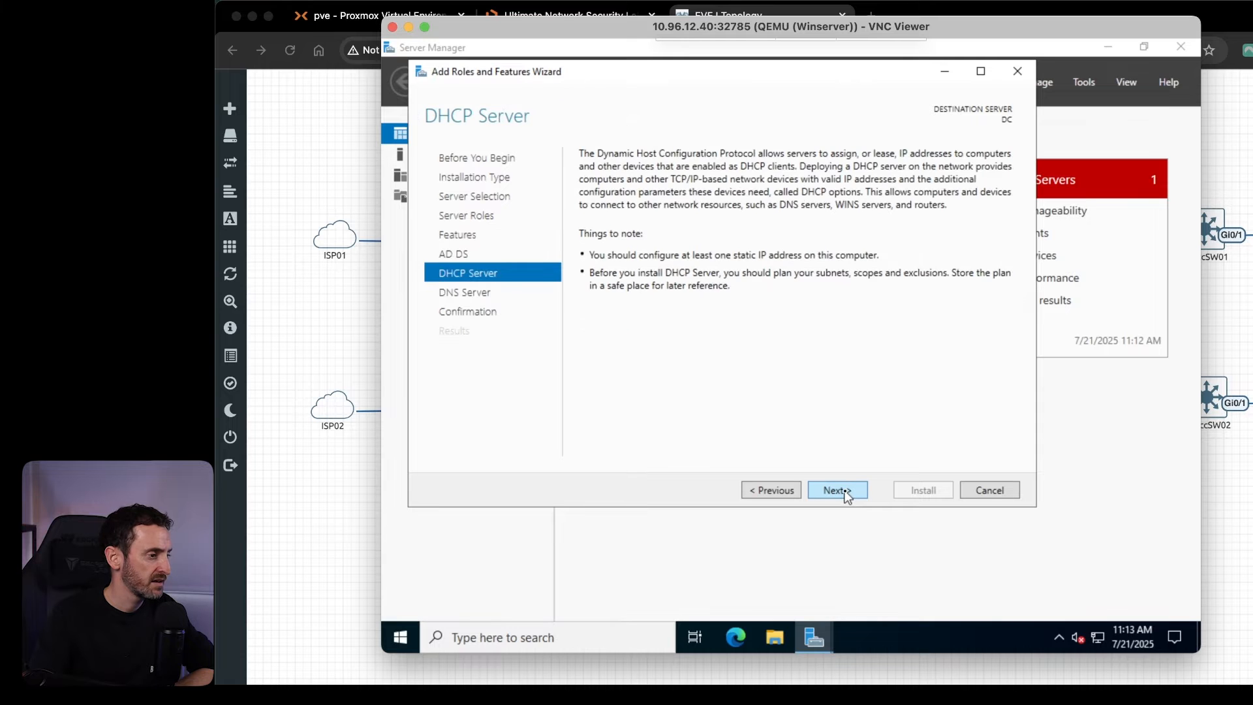
left_click(838, 490)
left_click(837, 490)
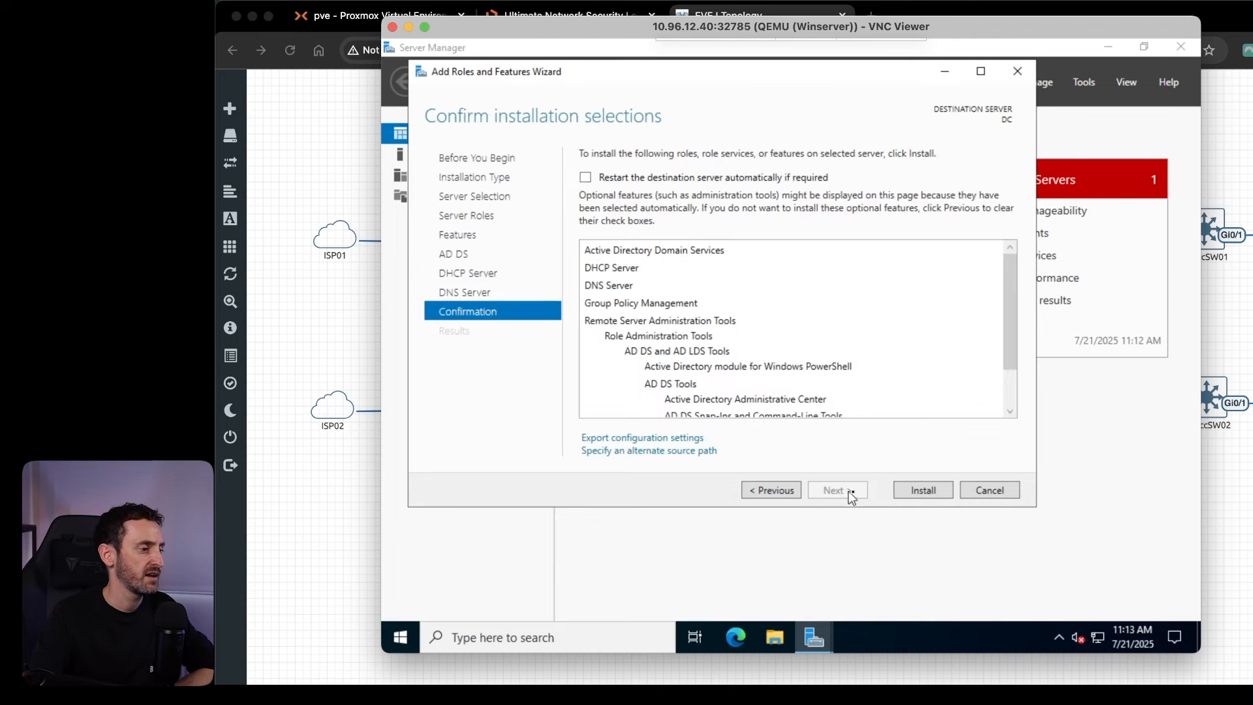
left_click(930, 495)
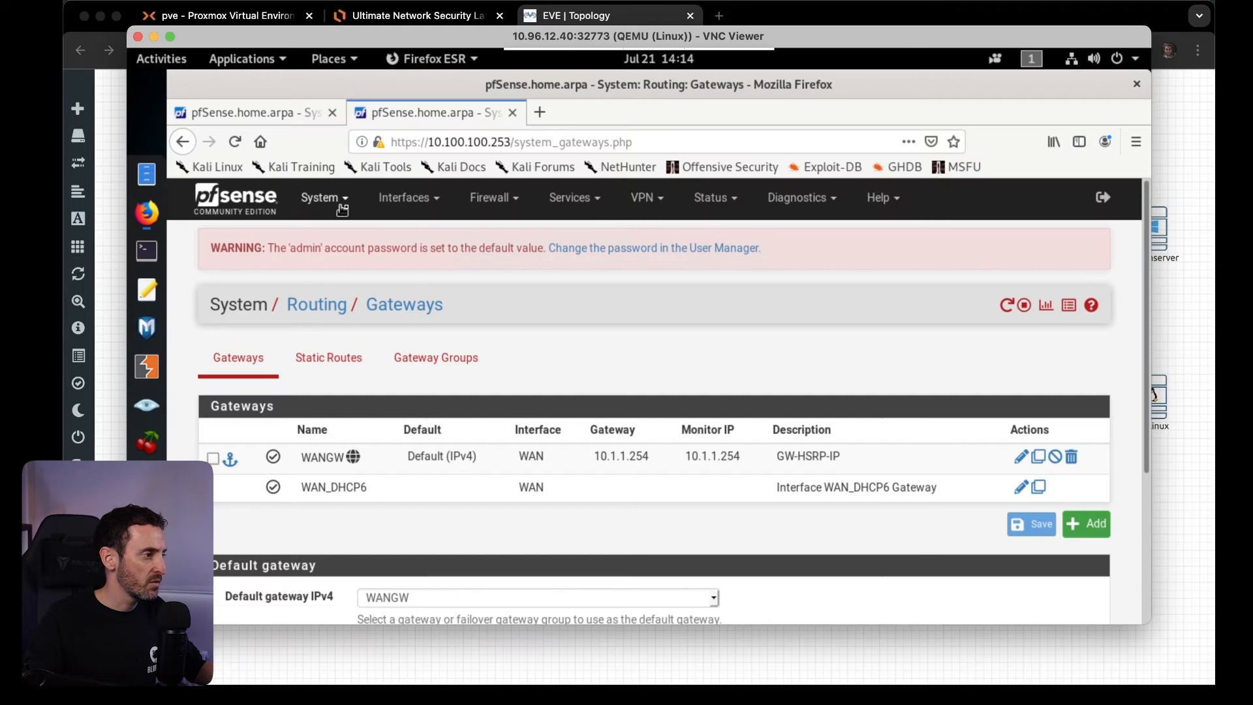
In the Linux node's Firefox, bring up the status dashboards of both pfSense firewalls, 10.100.100.252 and 10.100.100.253.
left_click(317, 199)
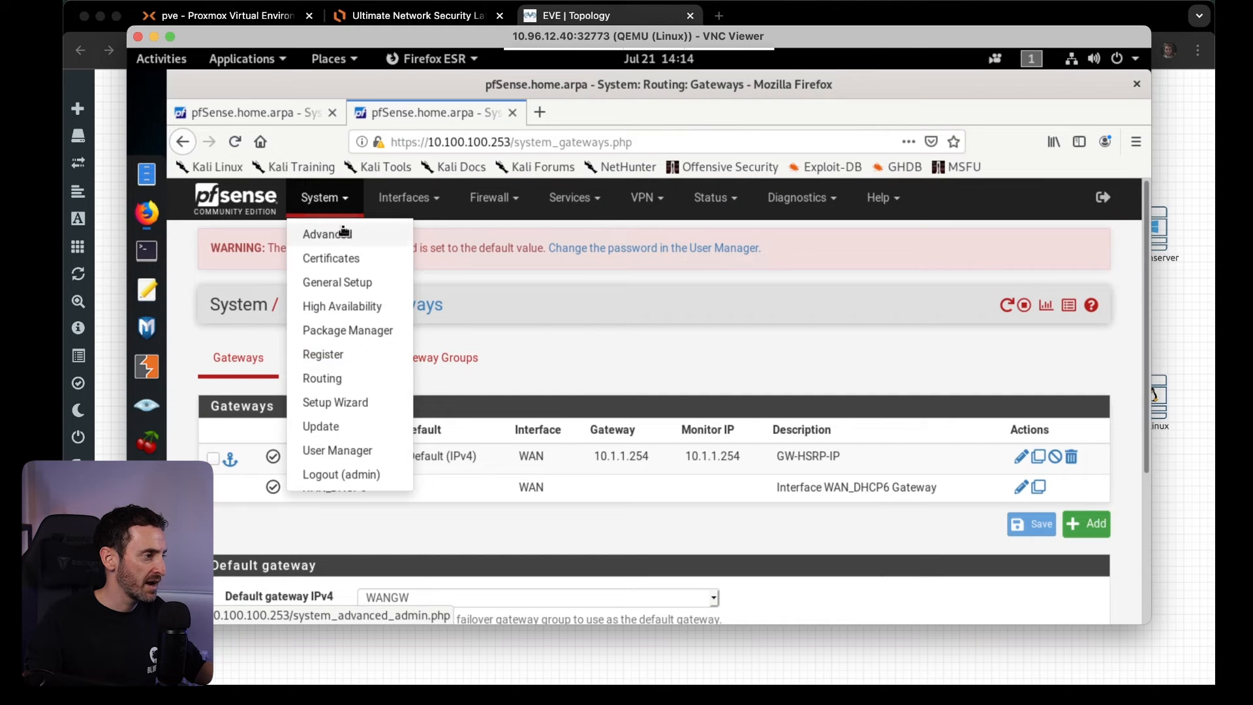
left_click(258, 198)
left_click(274, 116)
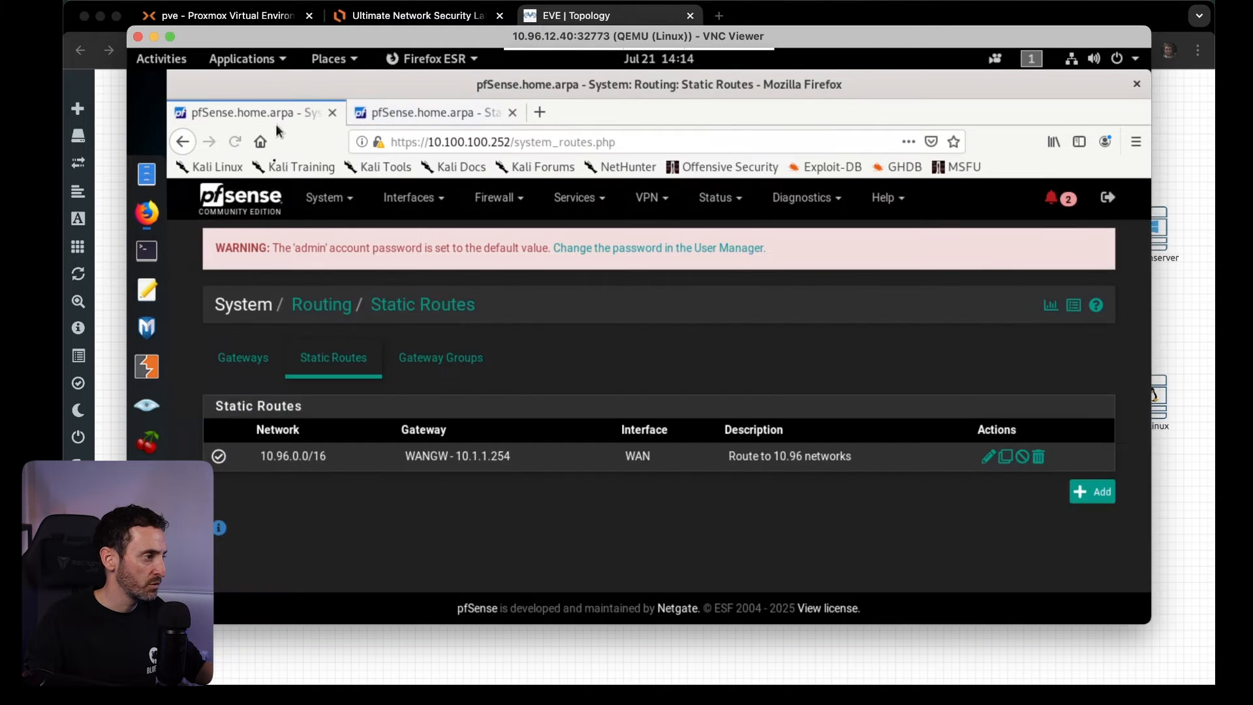
left_click(241, 203)
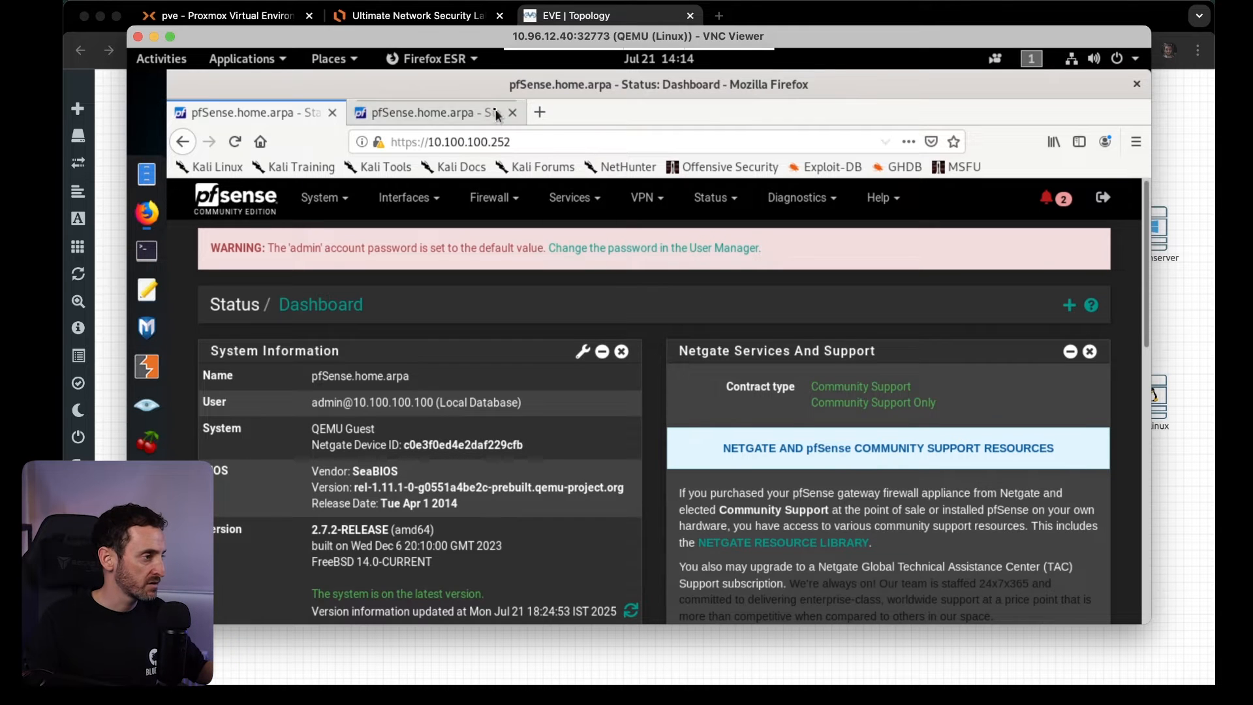
left_click(443, 112)
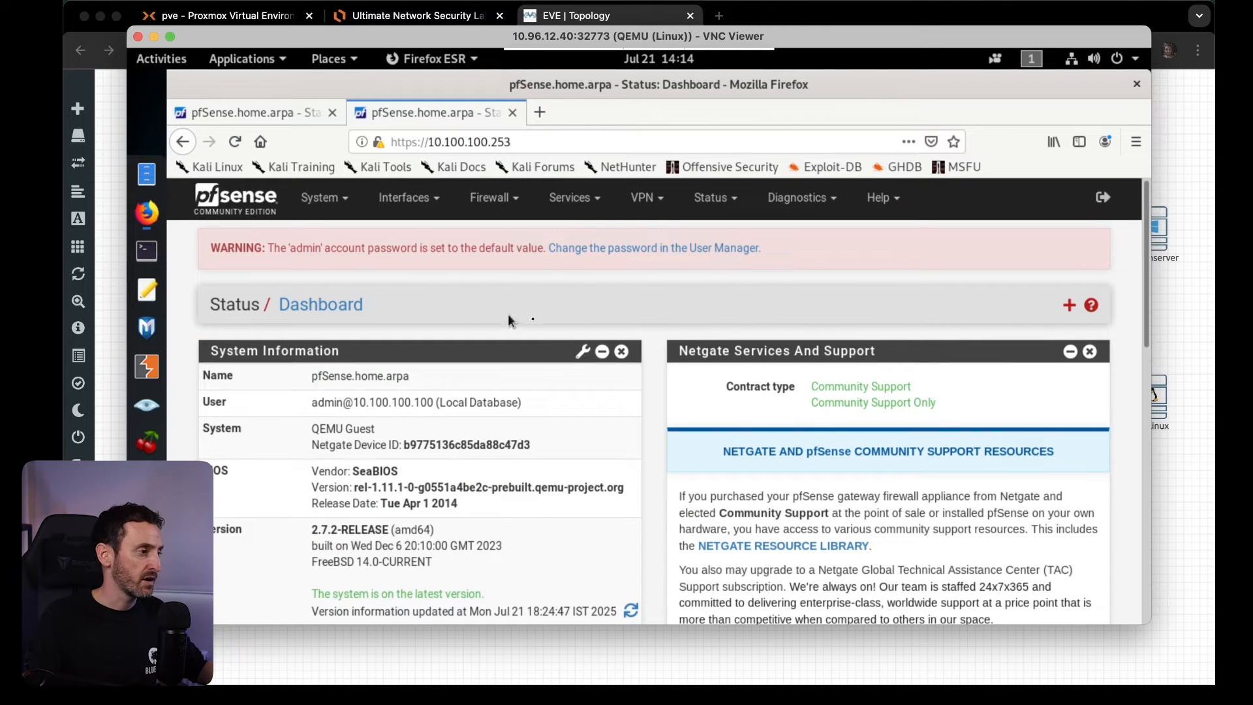
left_click(257, 117)
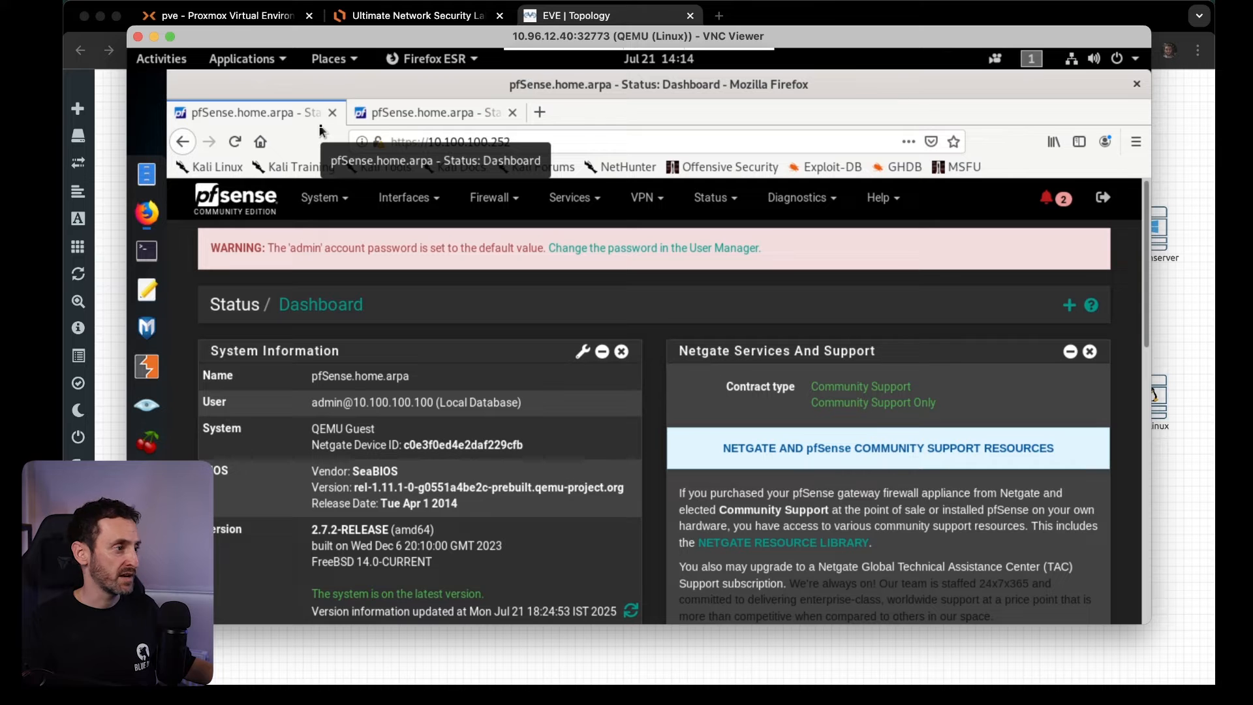
Switch to Lucidchart and examine the firewall and core switch addressing in the Ultimate Network Security Lab diagram.
left_click(388, 19)
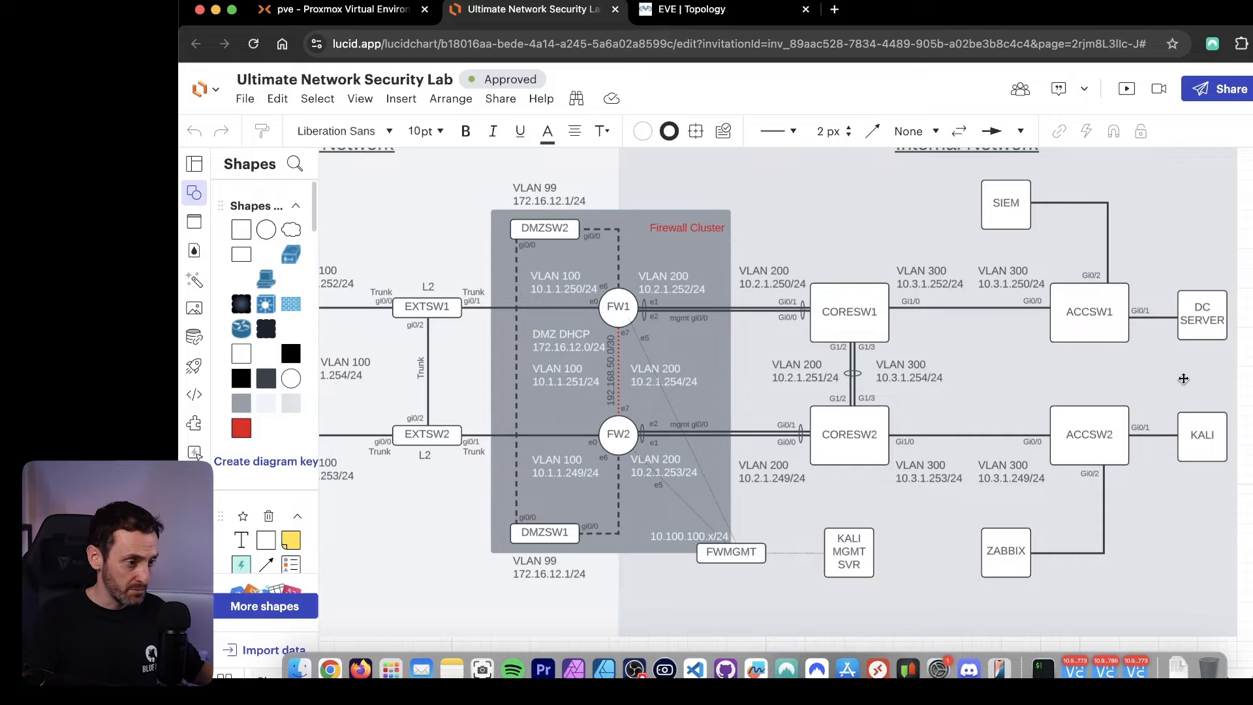
scroll(1215, 329, "up", 1)
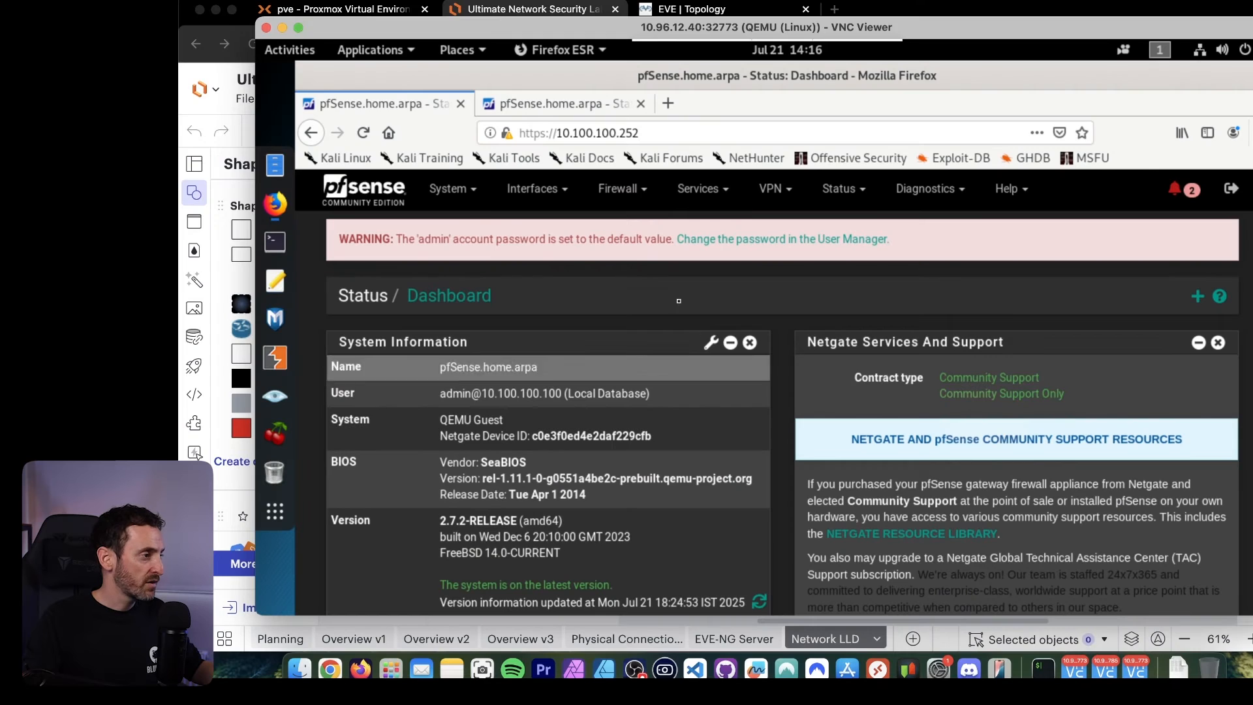
On the pfSense firewall at 10.100.100.252, check the static routes in the routing settings and start a new gateway.
left_click(477, 204)
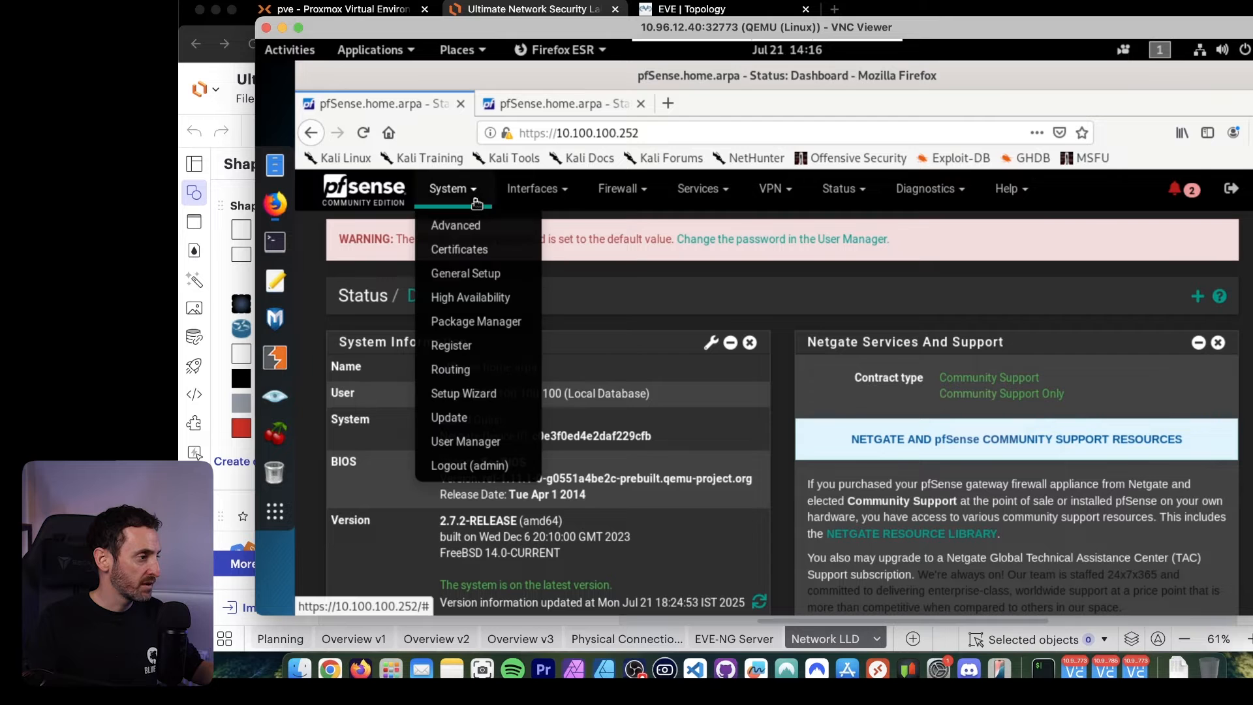
left_click(452, 370)
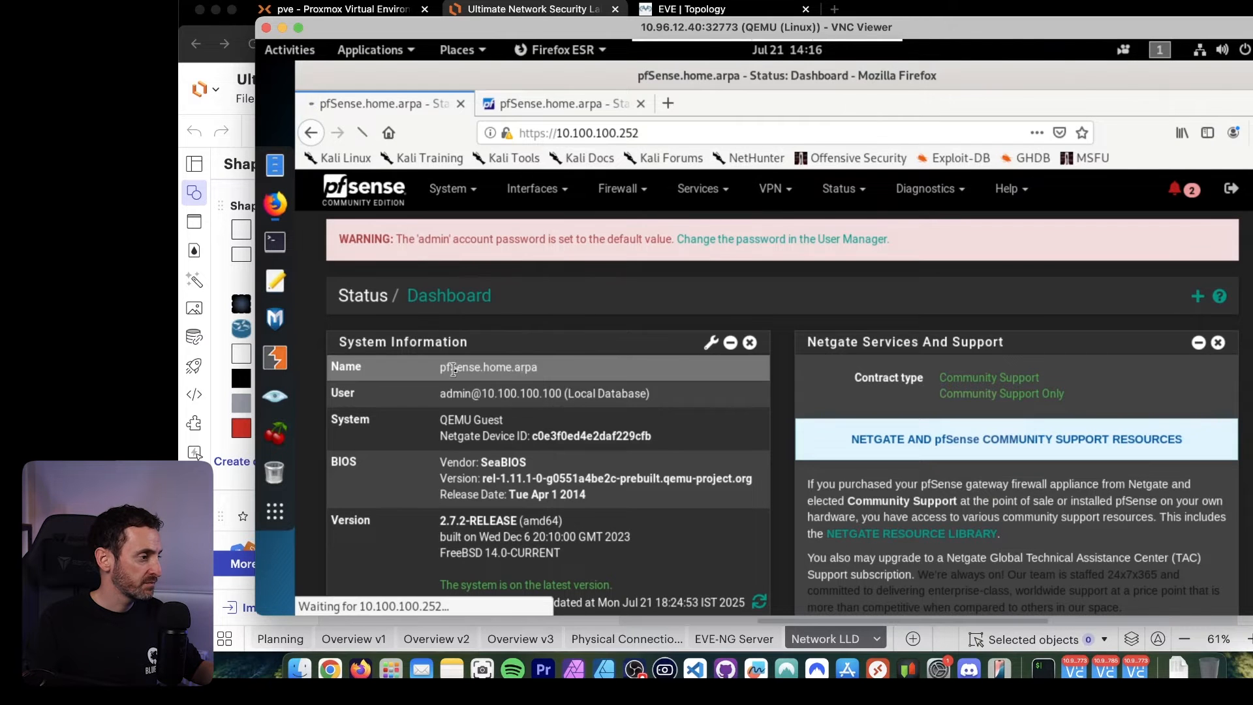
left_click(467, 348)
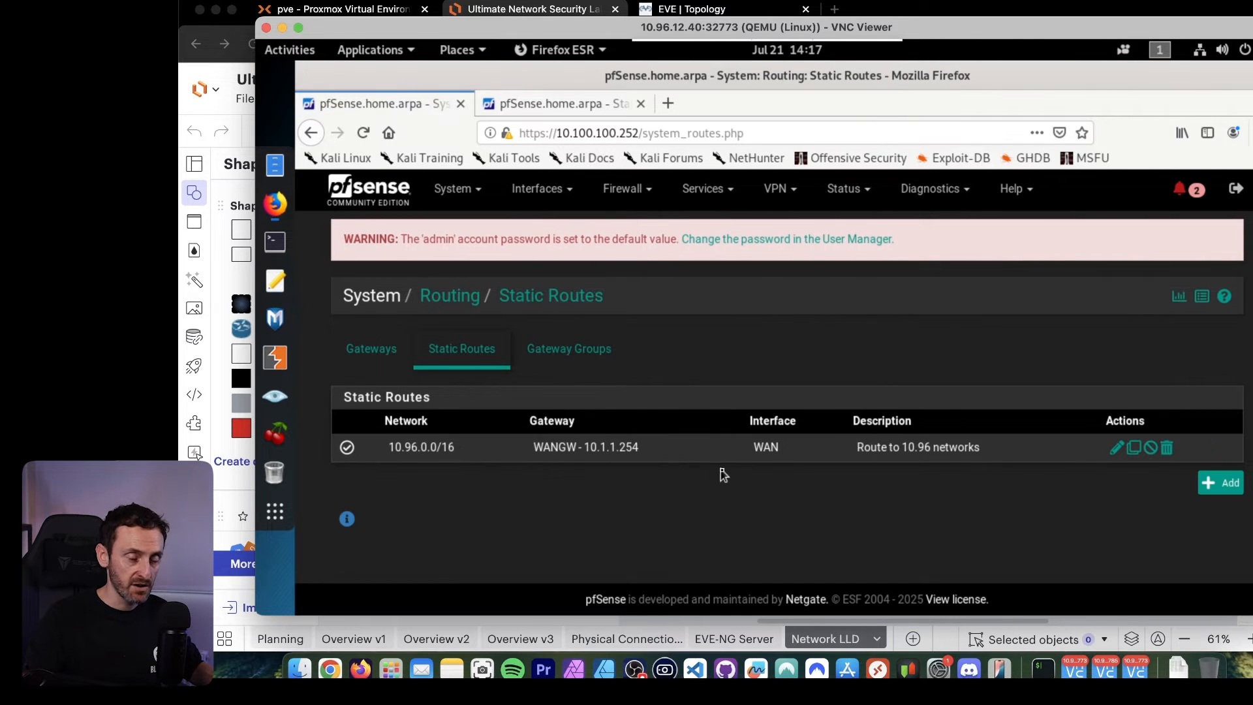
left_click(385, 356)
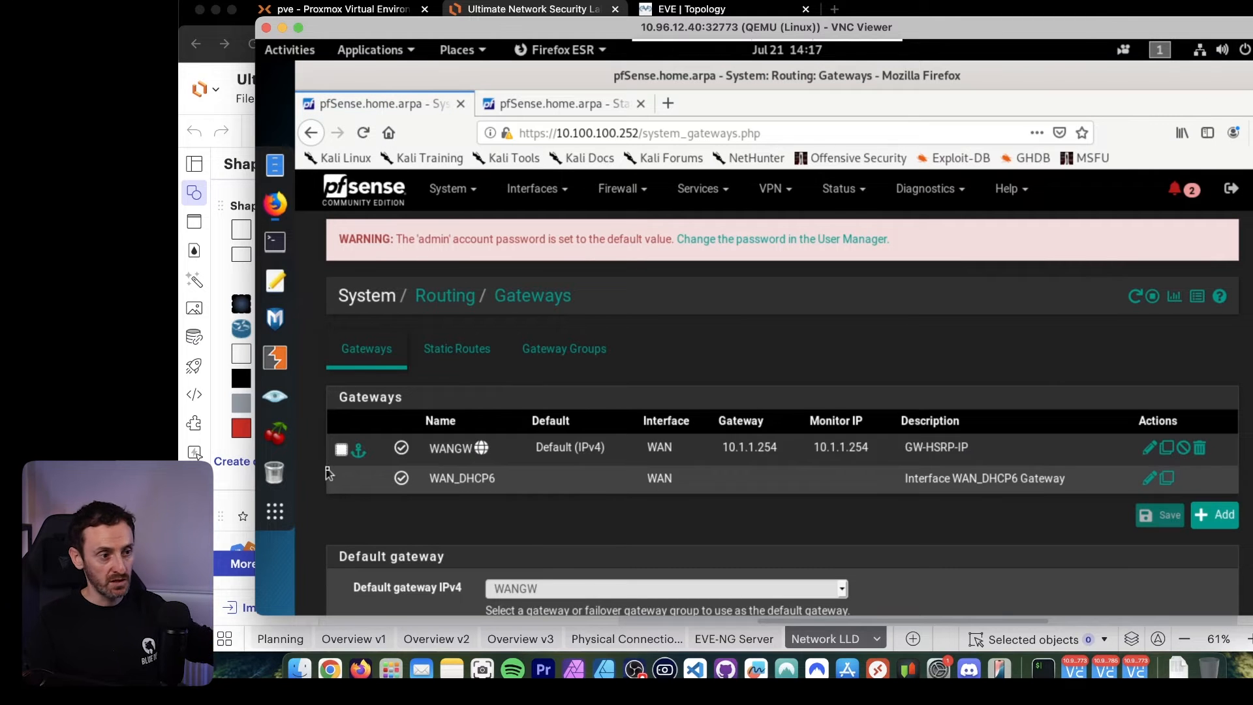
left_click(1213, 522)
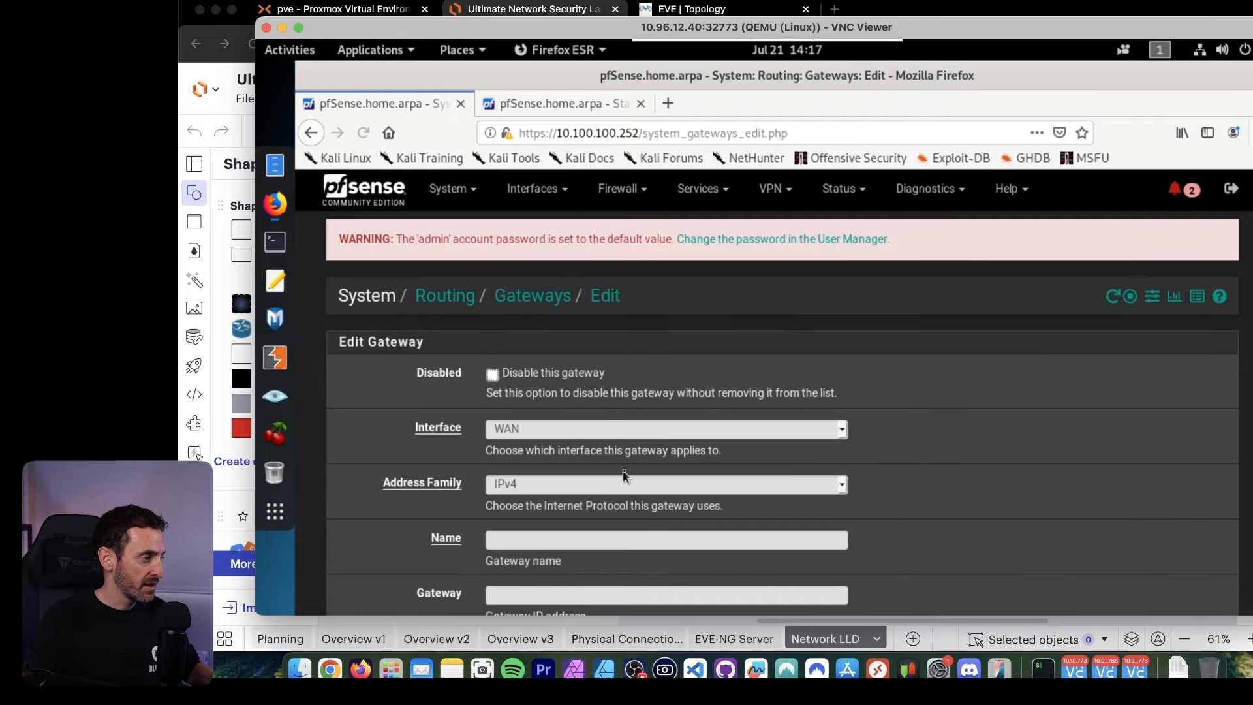
Assign the new gateway to the LAN interface, keep the IPv4 address family and name it INT-CORE.
scroll(848, 402, "down", 4)
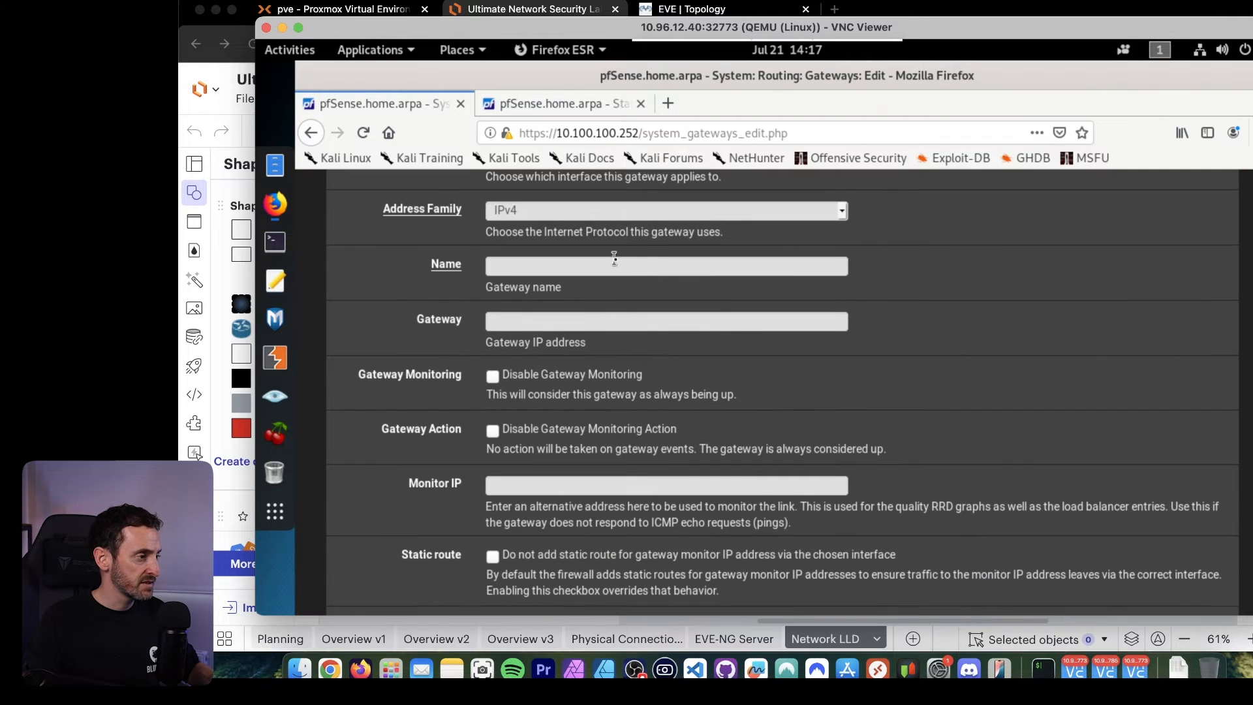
scroll(614, 259, "up", 1)
left_click(561, 247)
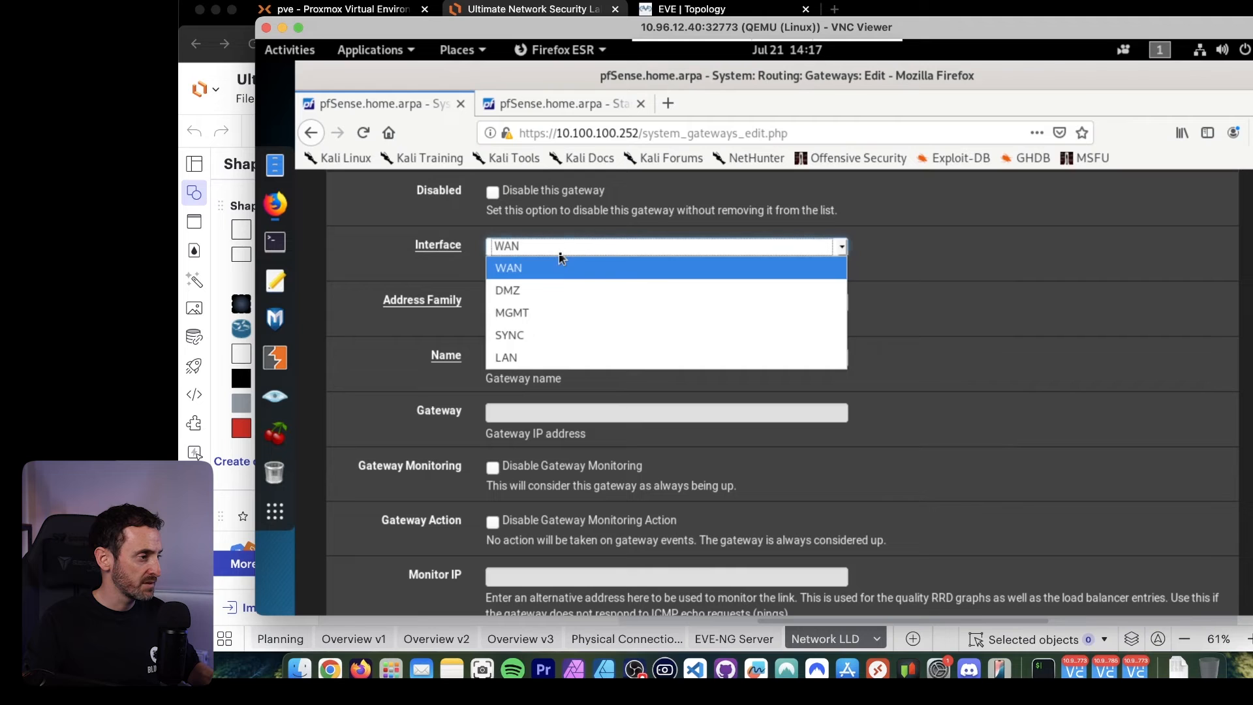
left_click(531, 357)
left_click(451, 304)
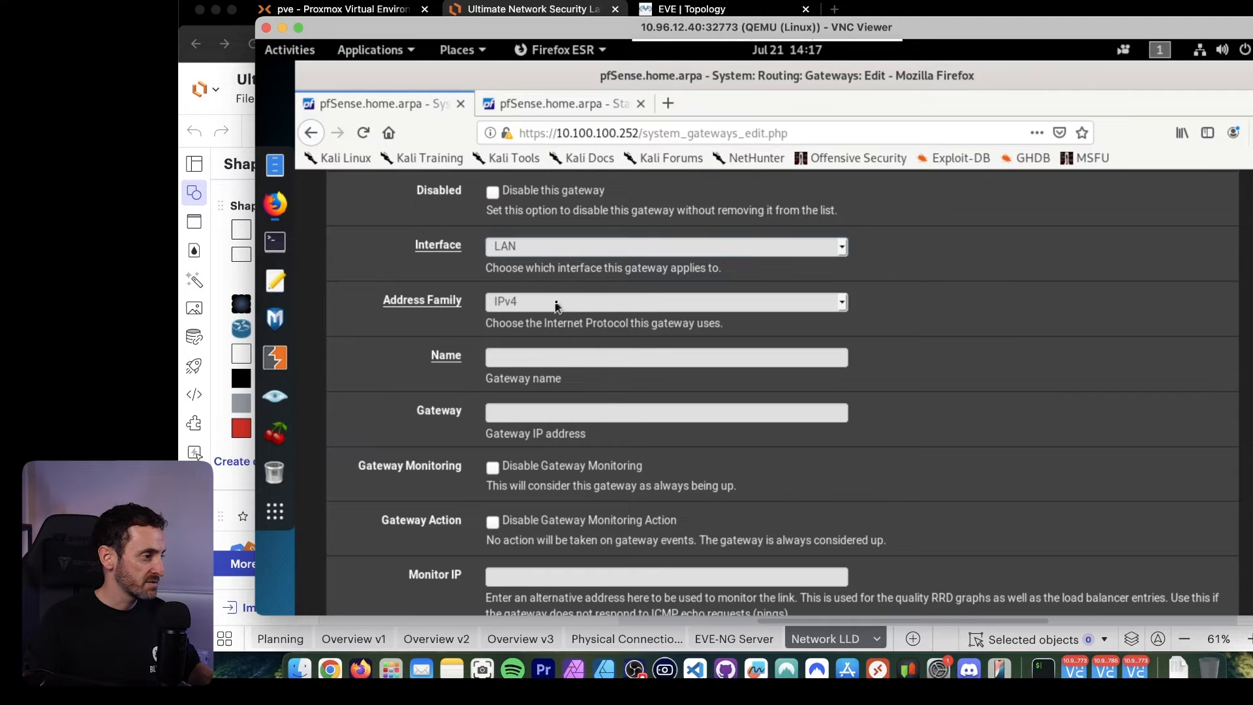
scroll(930, 293, "up", 1)
left_click(583, 357)
type("INT-CORE")
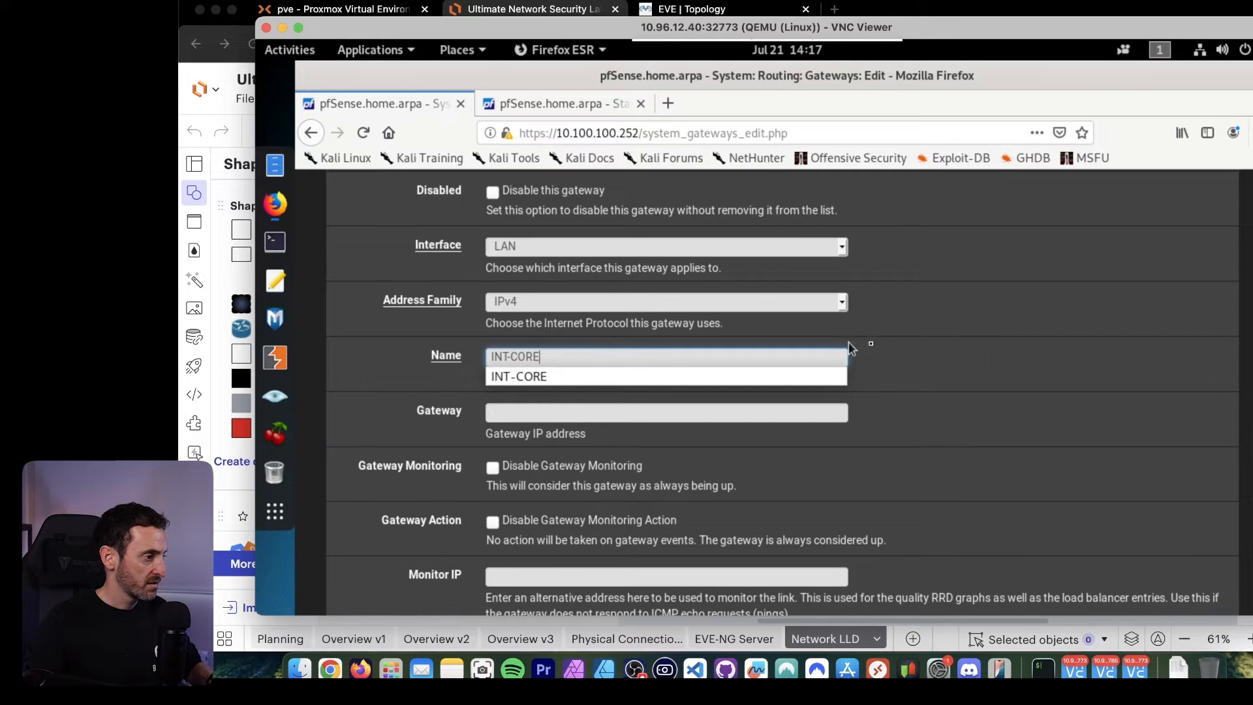
key("Escape")
Set the gateway IP address to 10.2.1.251 and save the gateway with the remaining options at their defaults.
left_click(581, 406)
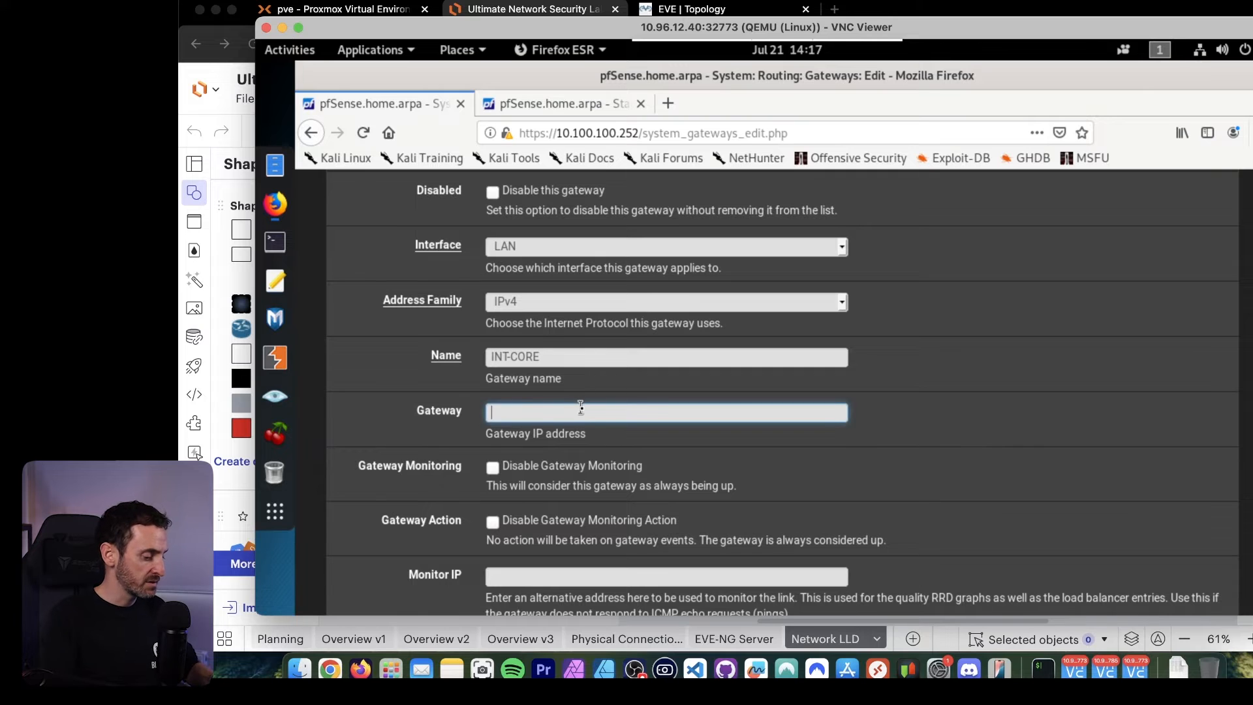
type("10.2.1.251")
left_click(561, 436)
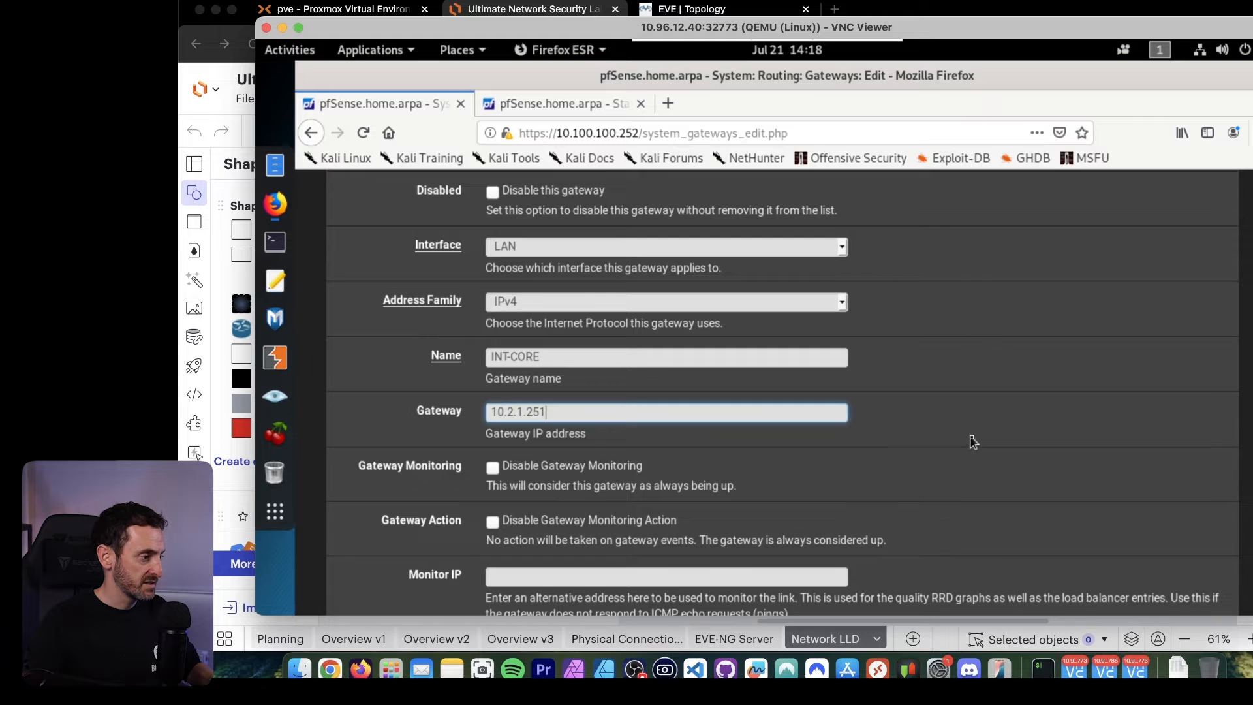
scroll(884, 448, "down", 4)
scroll(993, 447, "down", 5)
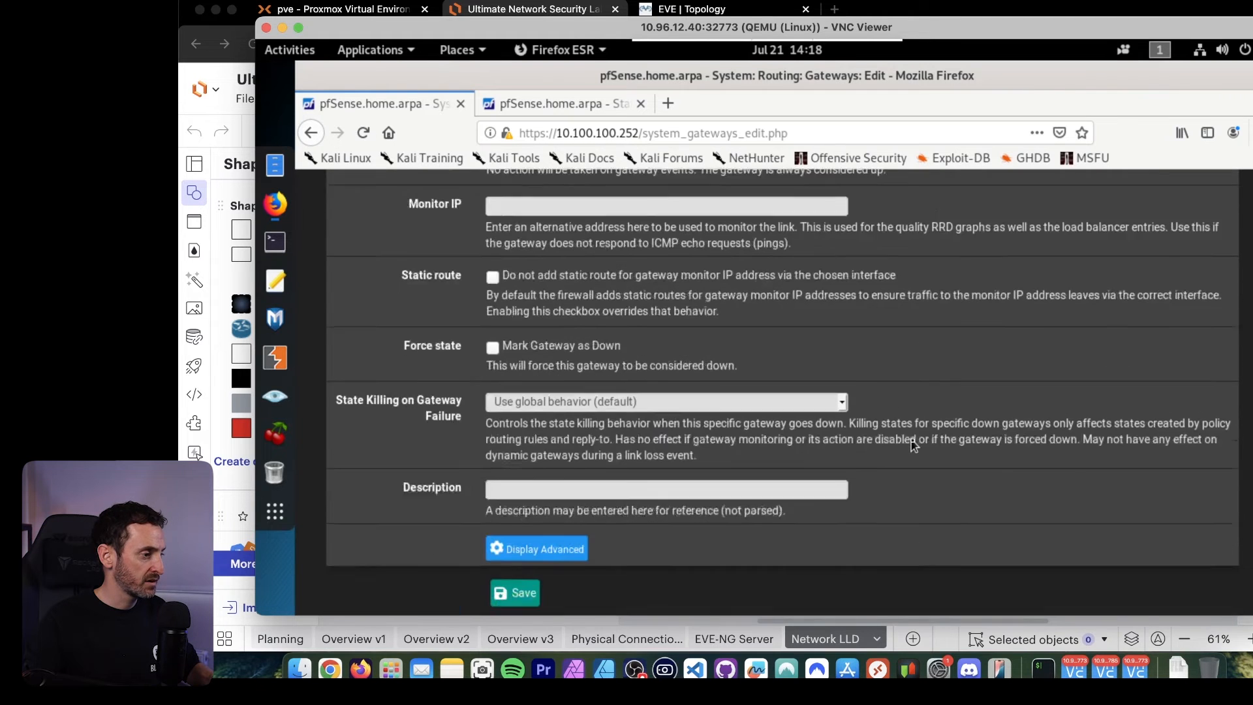
left_click(519, 533)
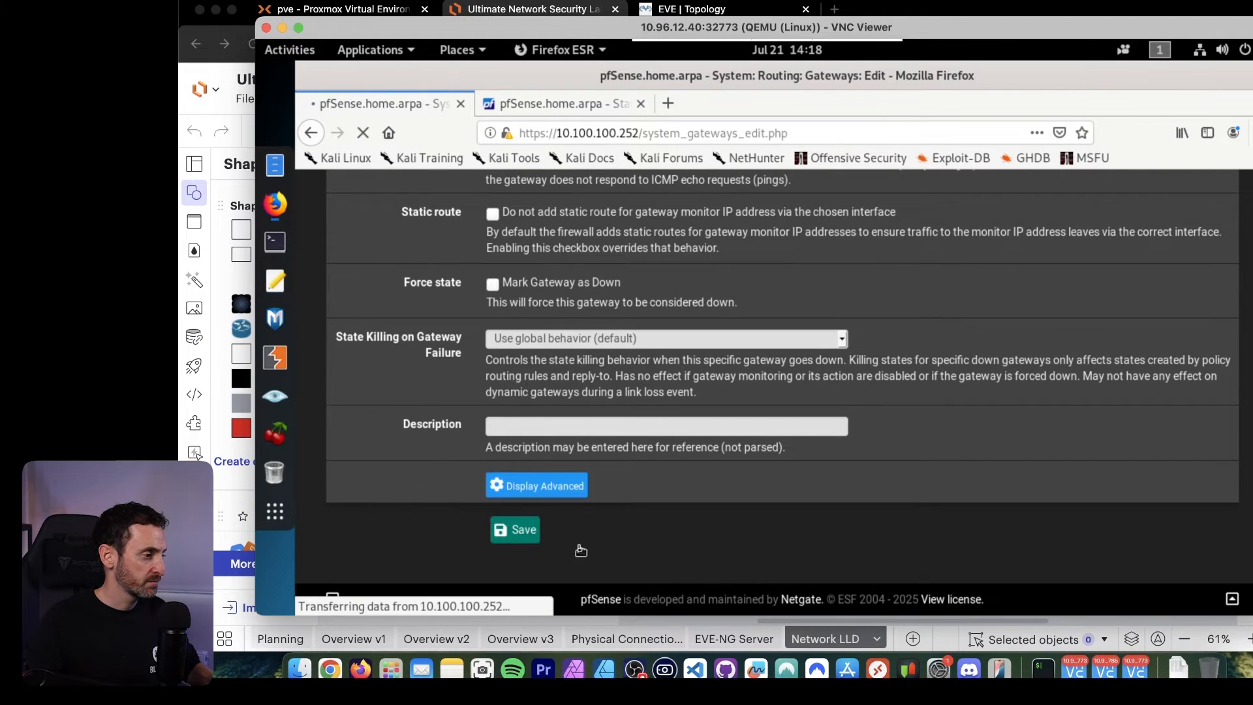
Correct the gateway name to INTCORE without the hyphen and save the gateway.
scroll(979, 484, "down", 5)
scroll(905, 439, "up", 1)
scroll(906, 439, "up", 1)
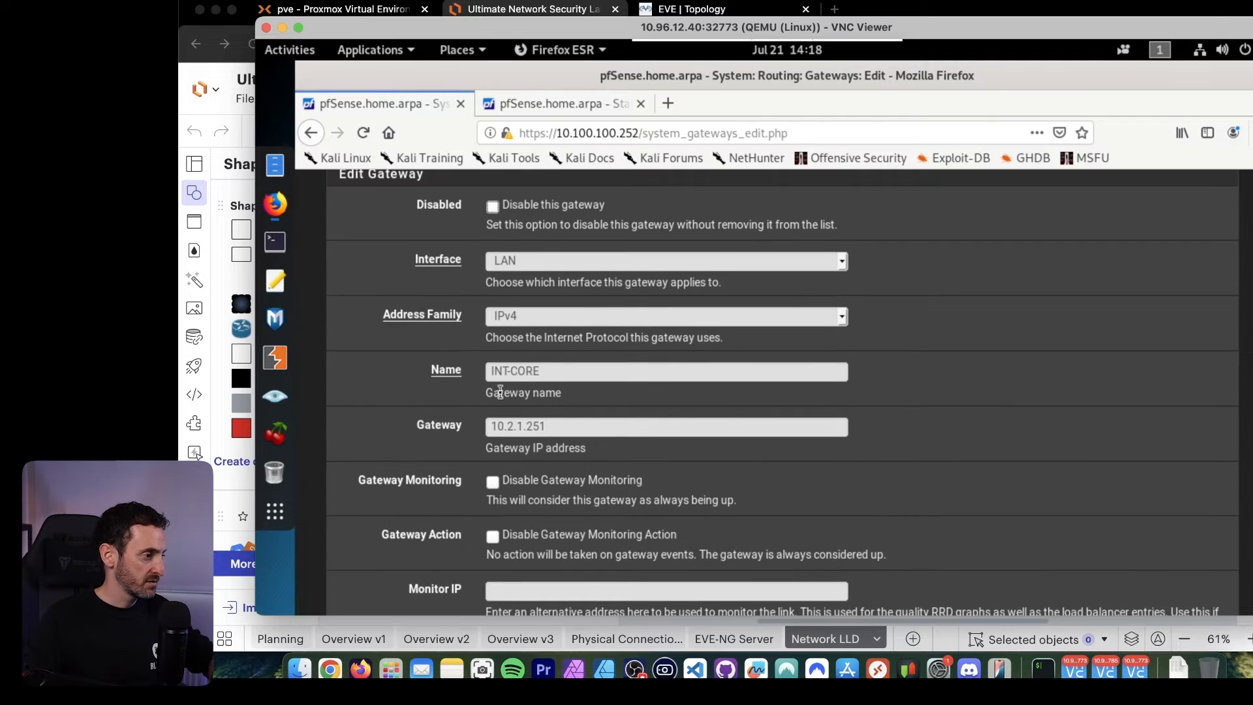
scroll(506, 384, "down", 1)
left_click(513, 325)
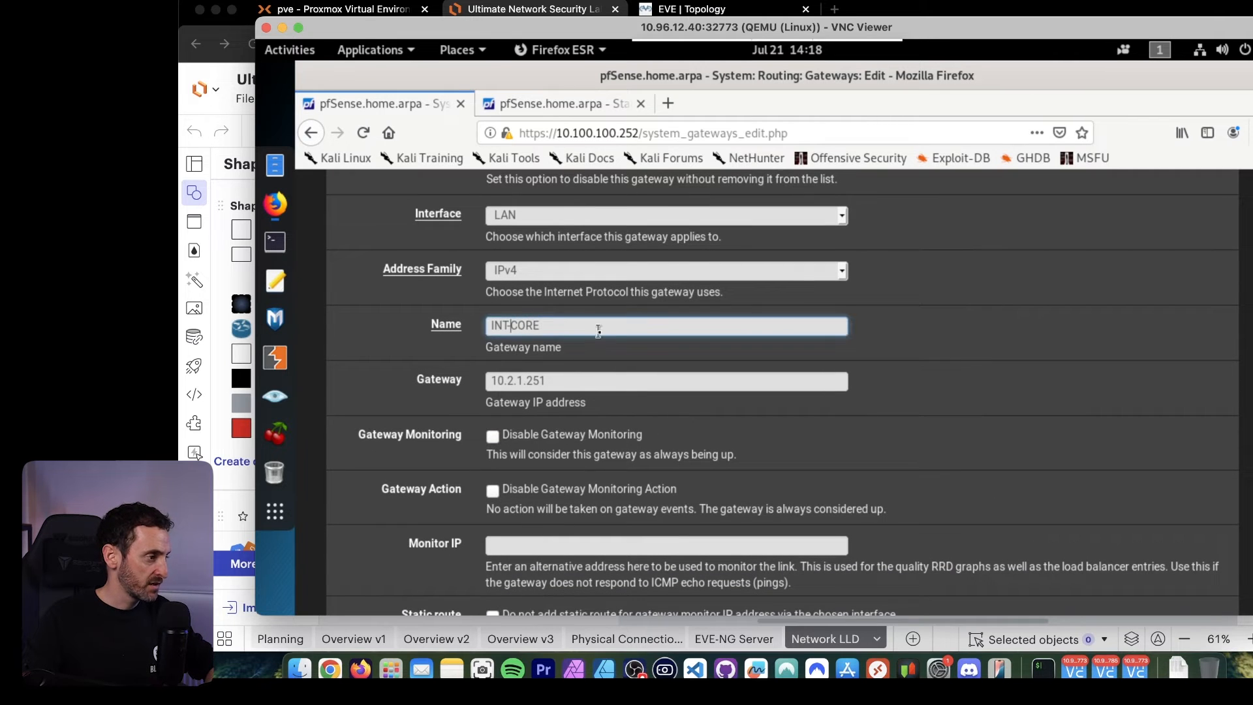
key("BackSpace")
left_click(1057, 349)
scroll(710, 432, "down", 6)
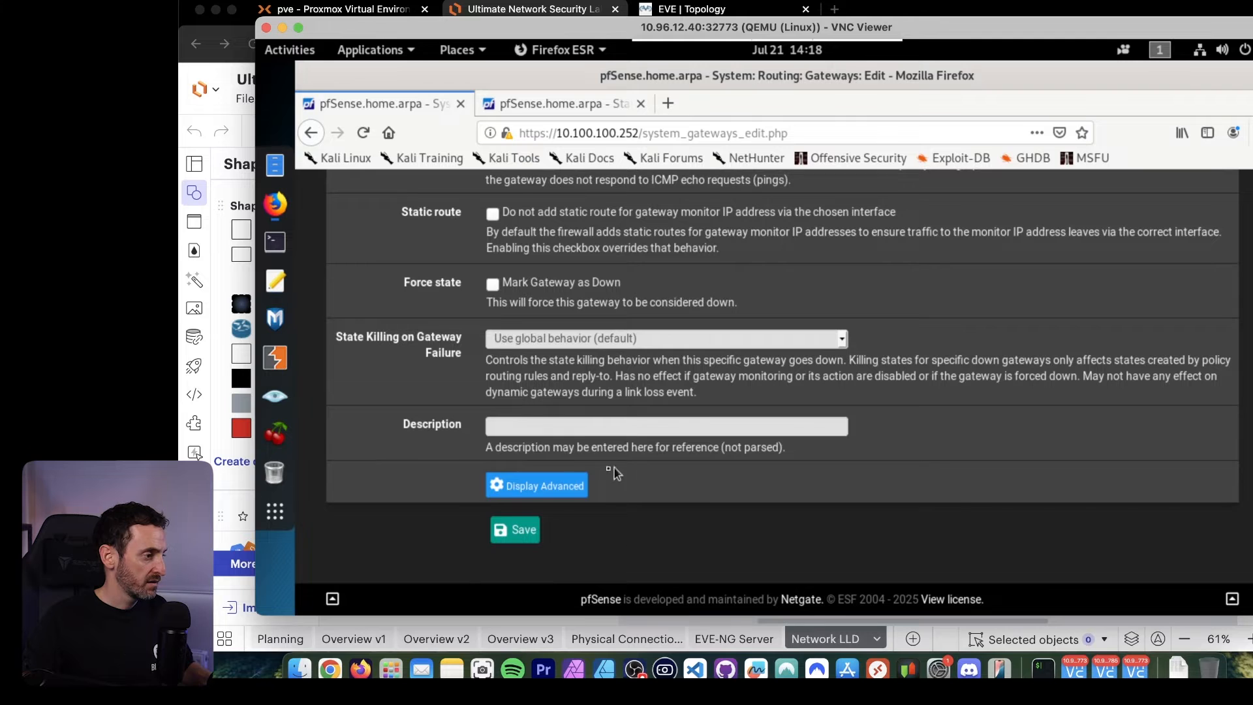
left_click(522, 531)
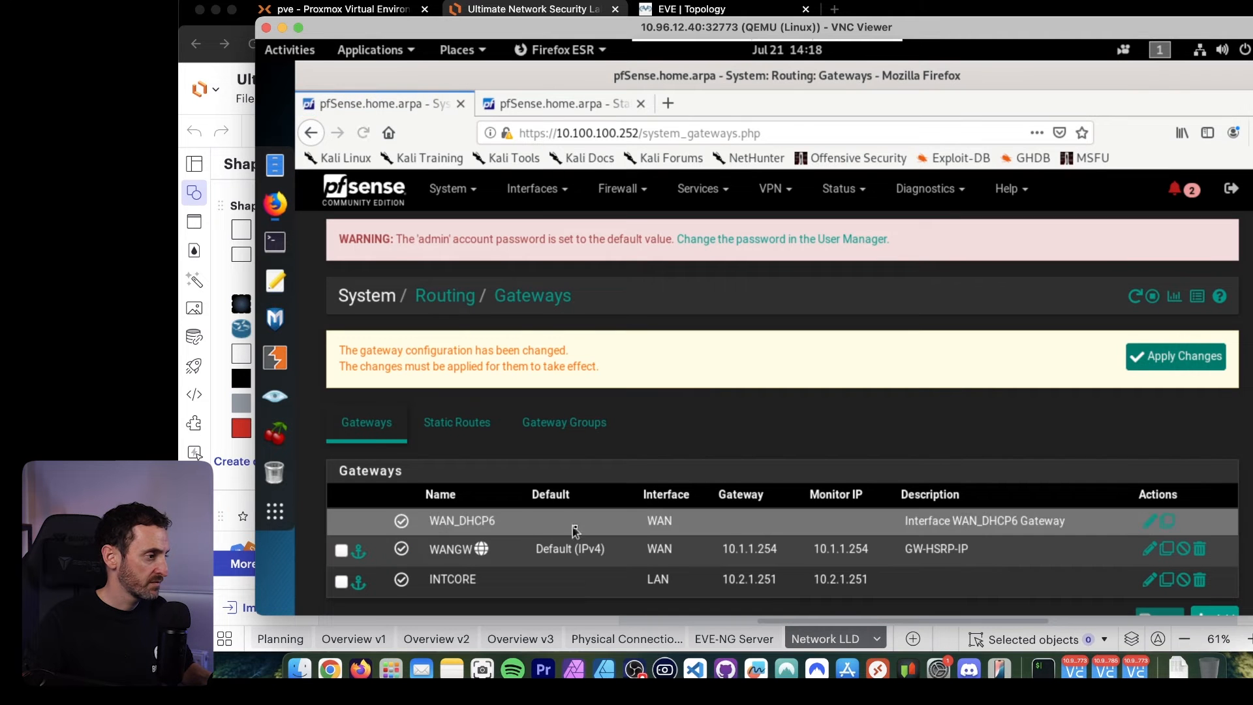
Start a new static route with destination network 10.3.1.0 and a /24 mask.
left_click(453, 425)
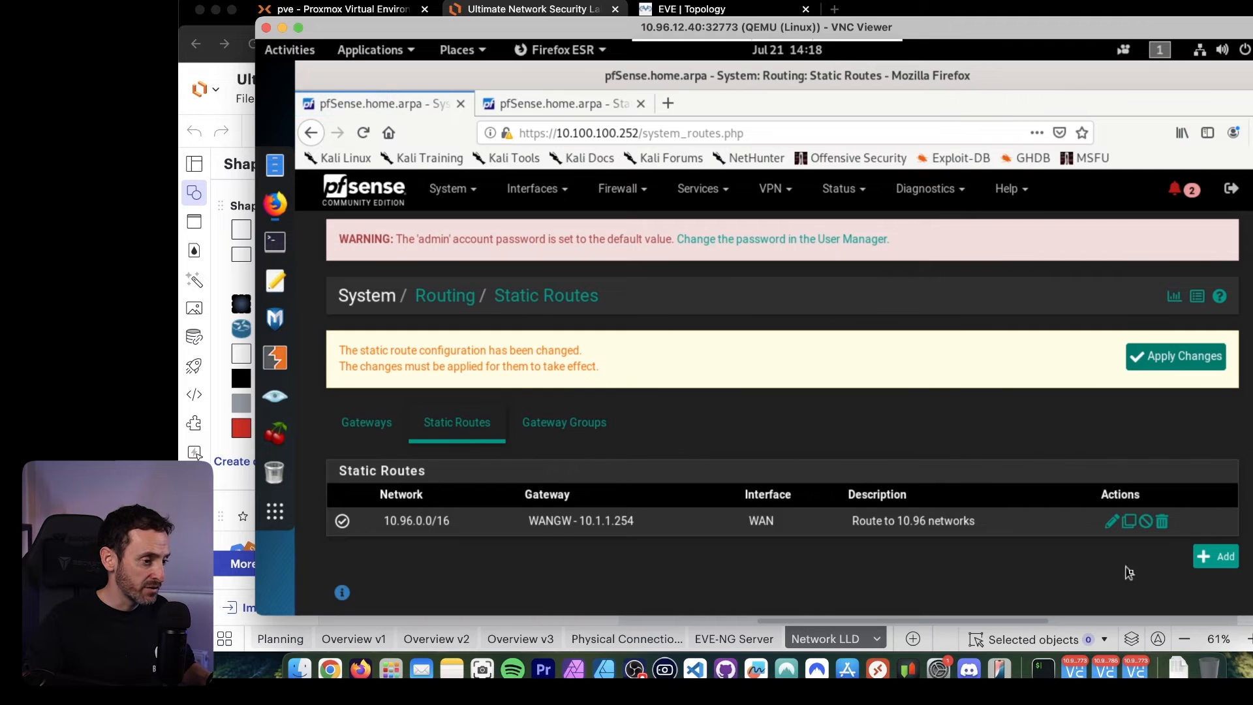
left_click(1218, 557)
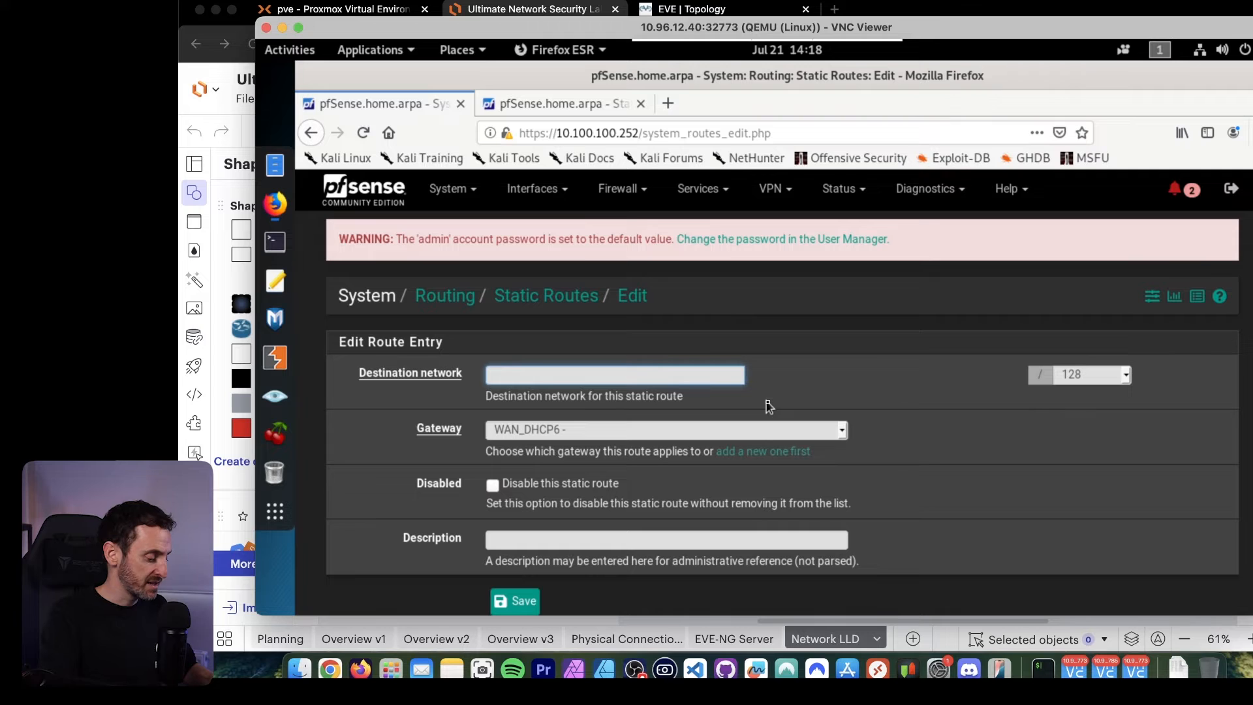
type("10.3.1.0")
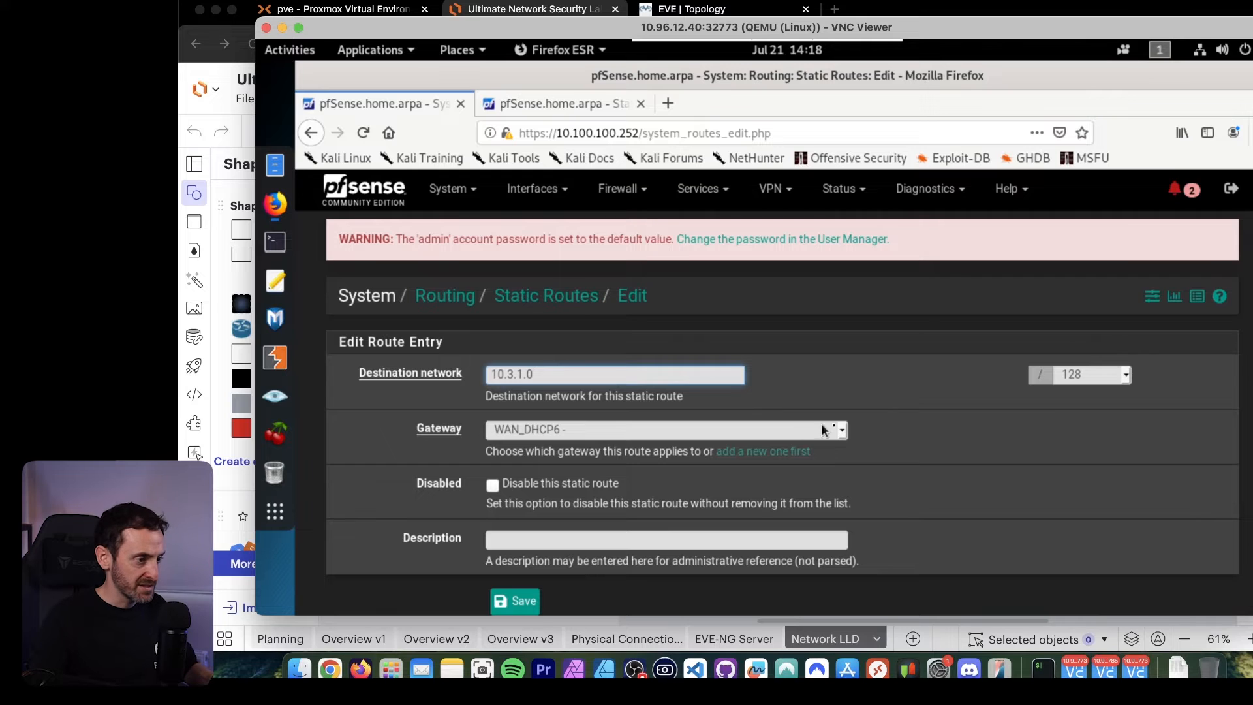
left_click(1093, 376)
left_click_drag(1128, 439, 1125, 471)
left_click(1097, 517)
left_click(1078, 506)
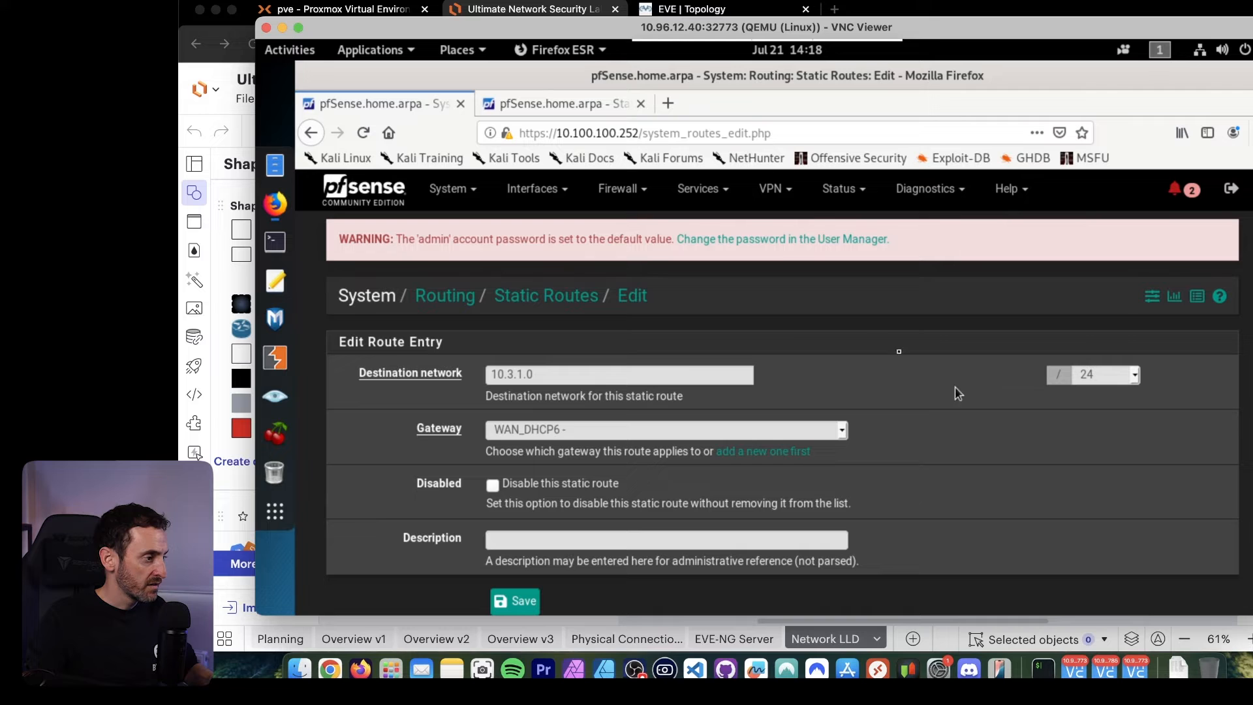
Route 10.3.1.0/24 through the INTCORE gateway, describe it as "Route 10.3 networks", save the route and apply the changes.
left_click(591, 431)
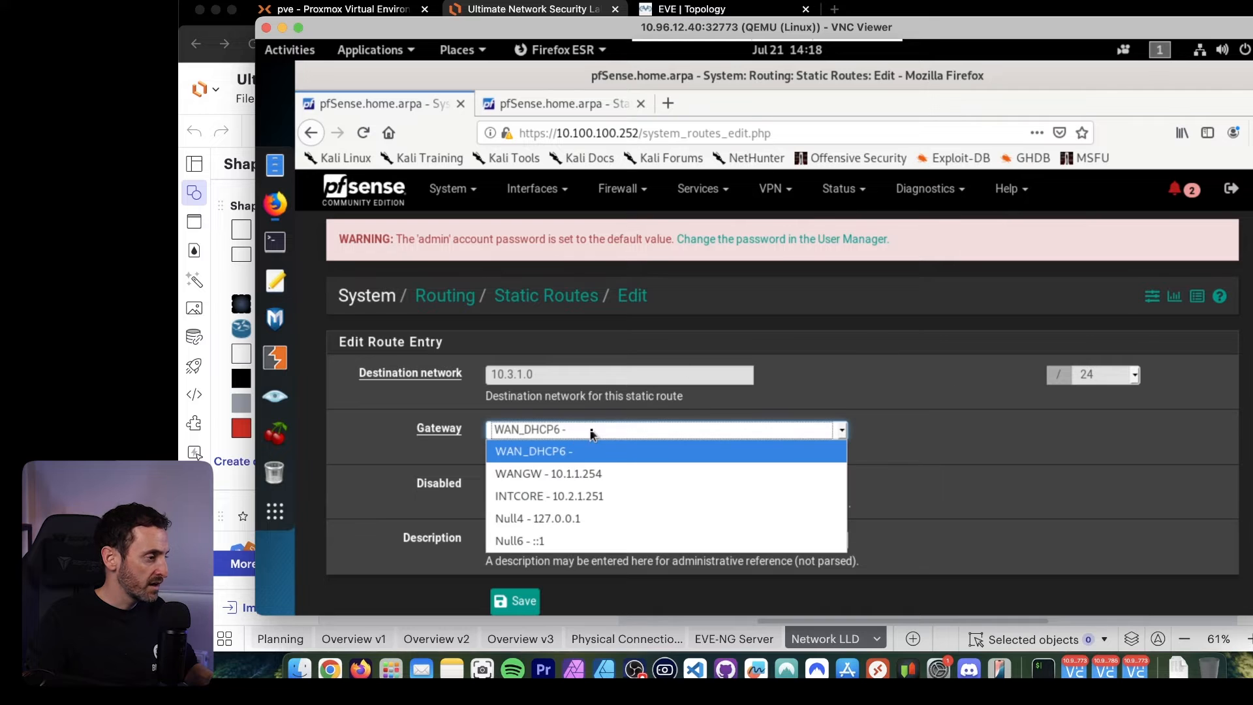
left_click(570, 500)
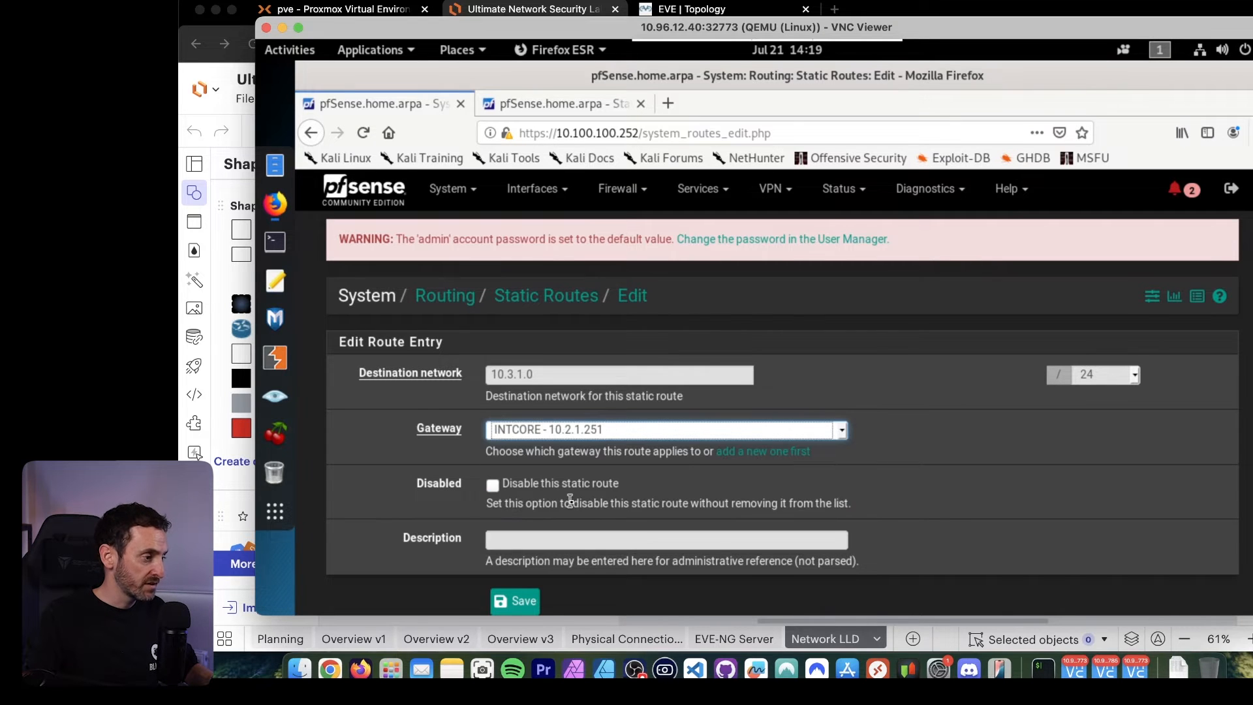
scroll(944, 493, "down", 2)
left_click(558, 469)
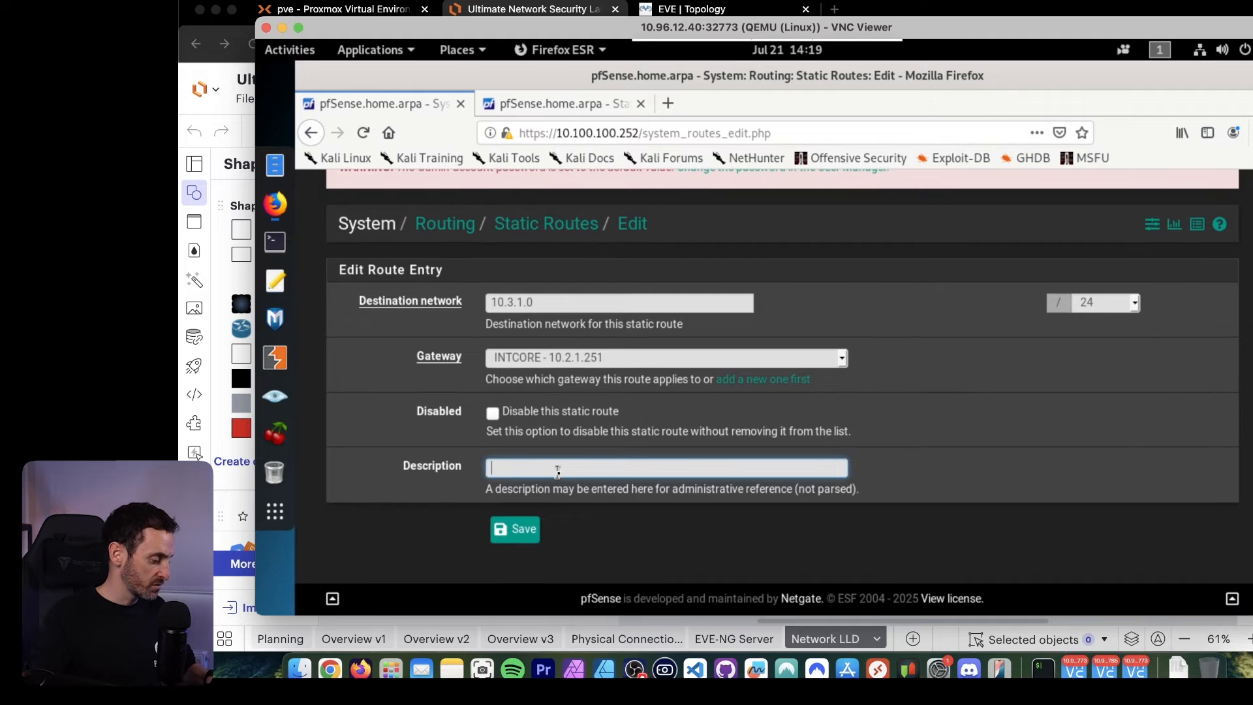
type("Route")
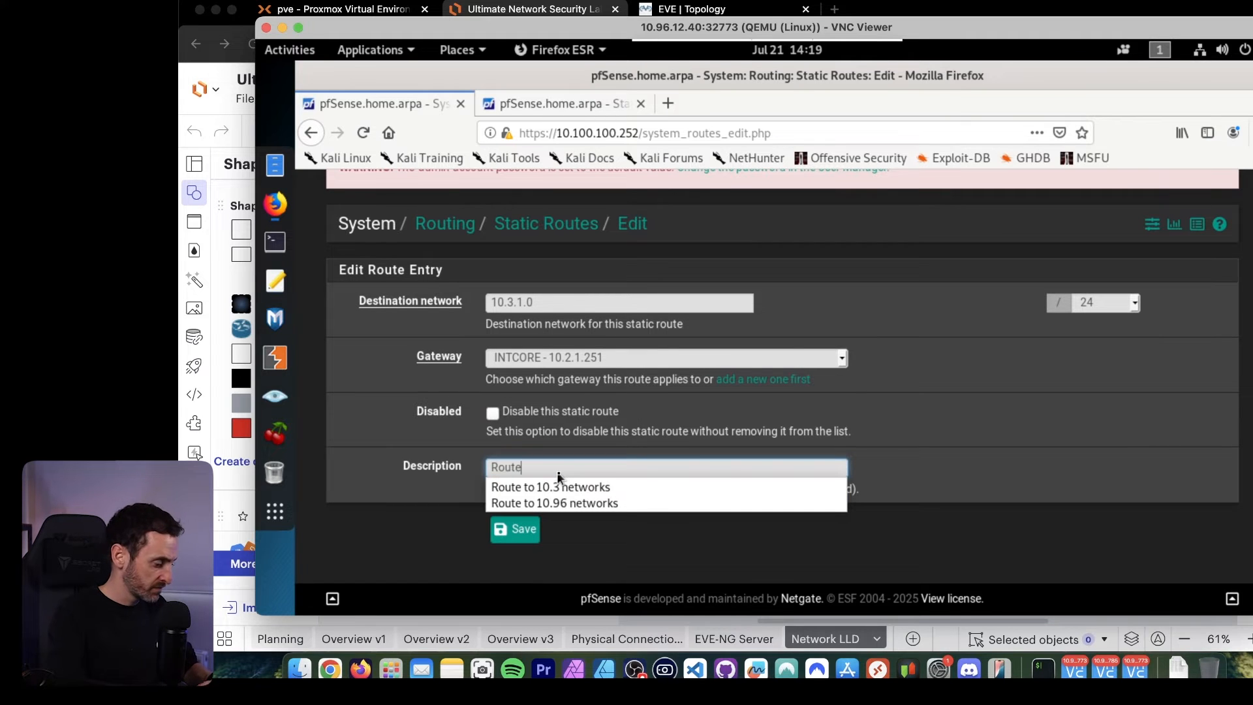
type(" 10")
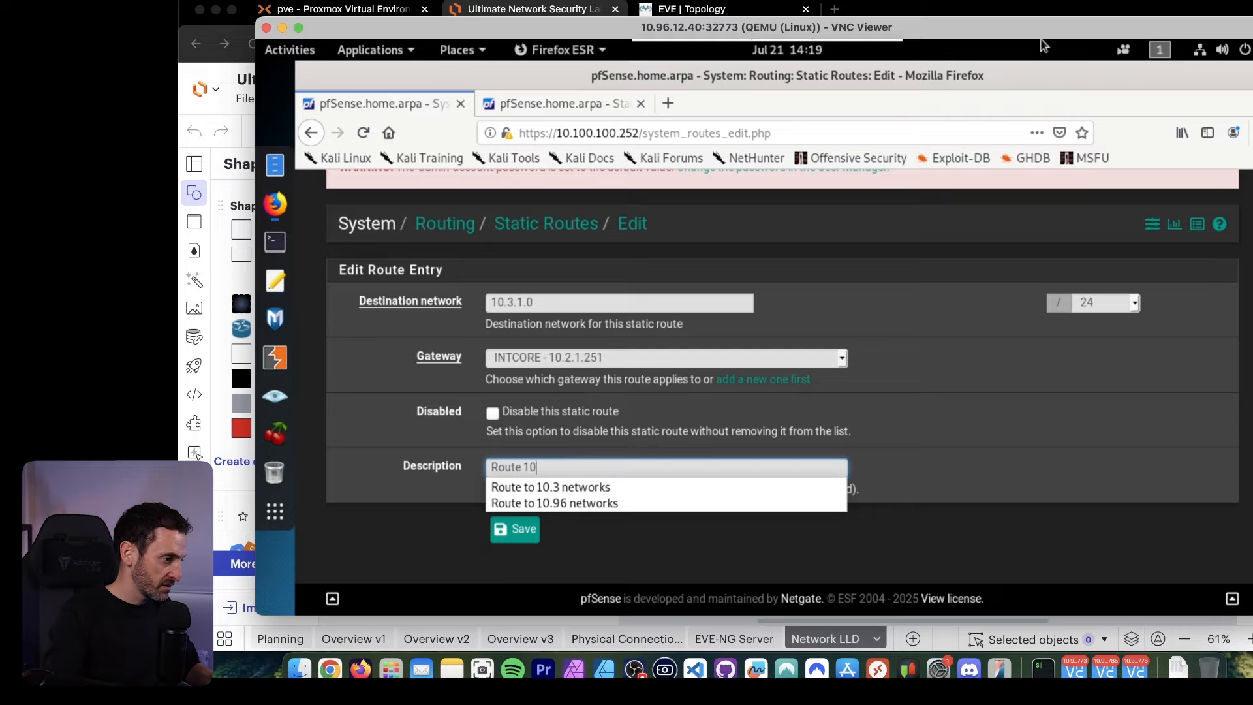
type(".3. networks")
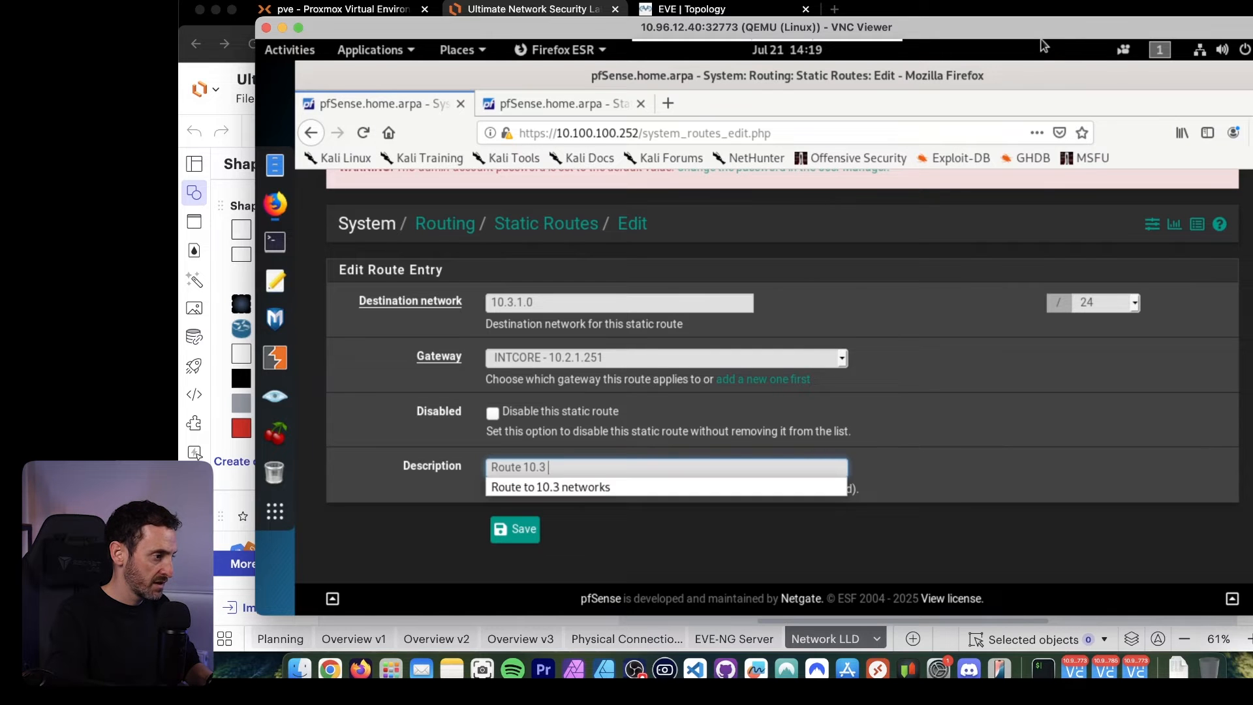
left_click(976, 500)
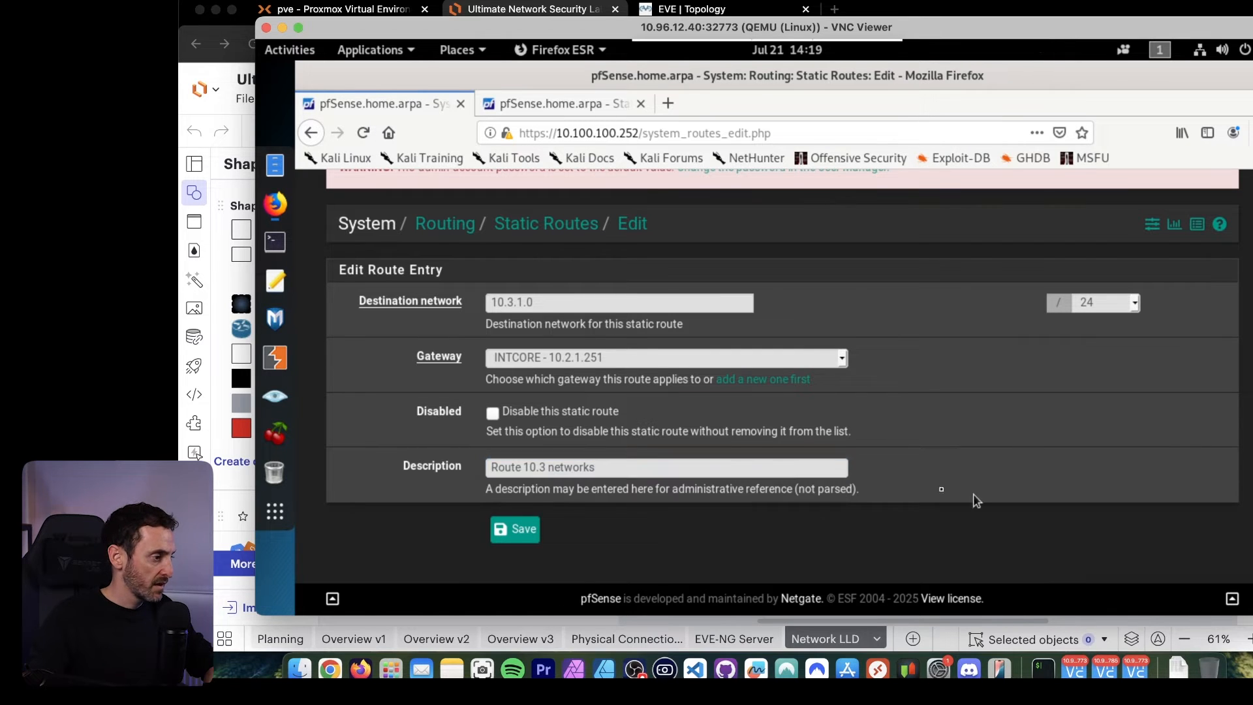
left_click(516, 529)
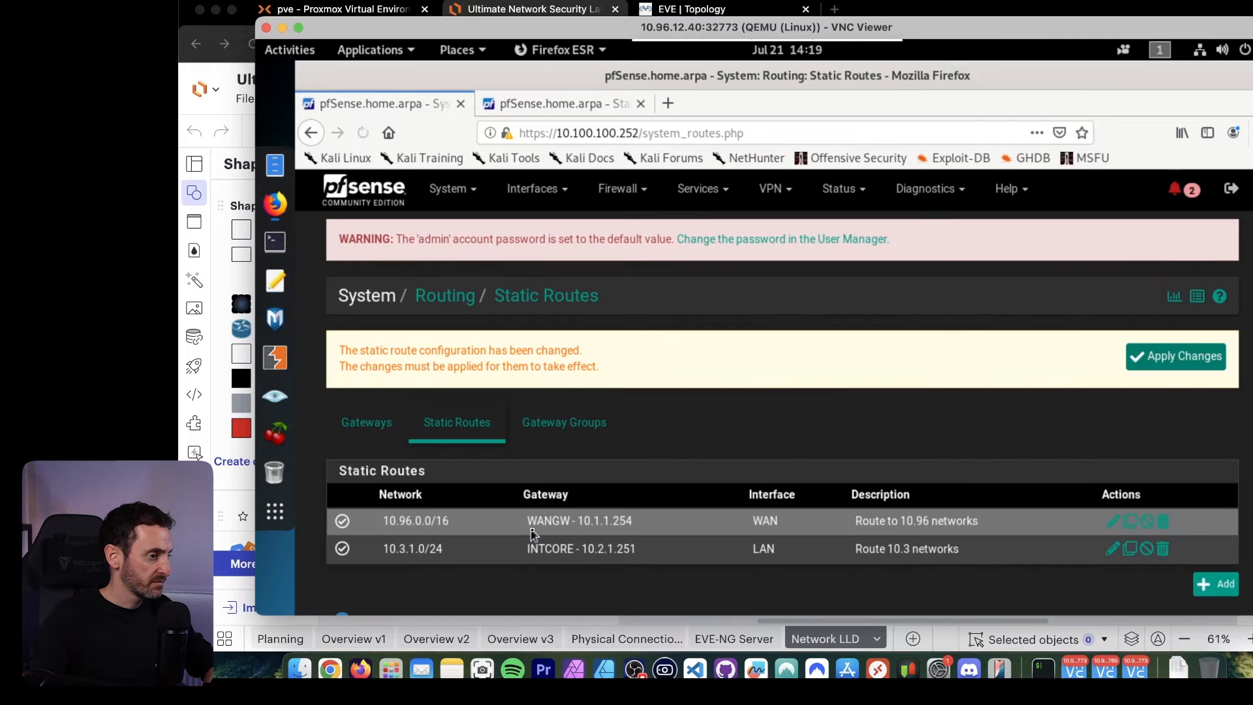
left_click(1160, 362)
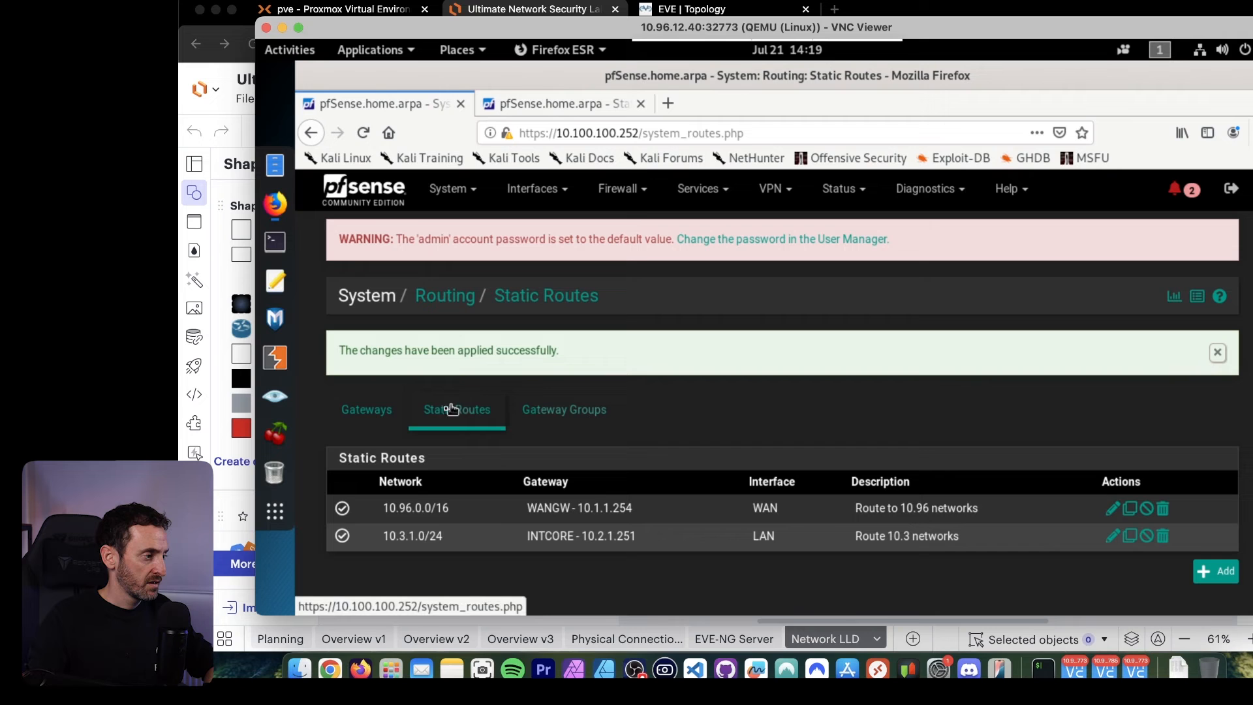
Review the gateways and static routes on this firewall and on the second pfSense firewall at 10.100.100.253.
left_click(384, 417)
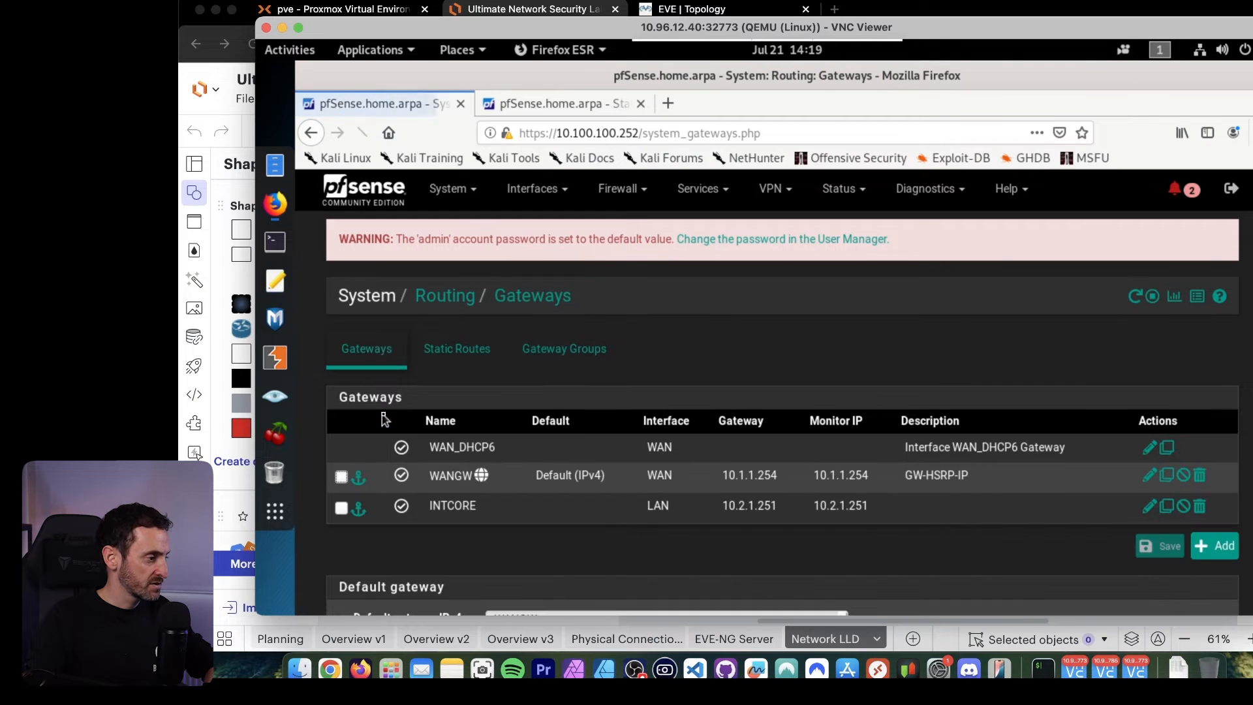
left_click(461, 350)
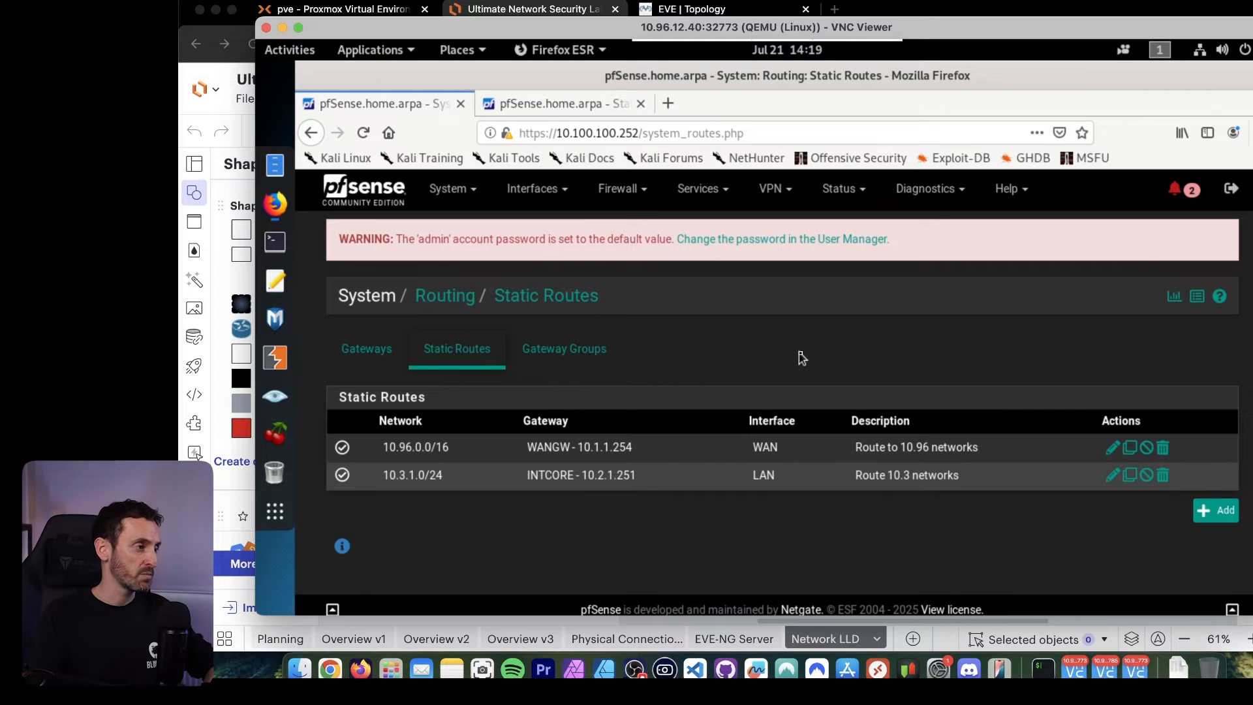
left_click(508, 110)
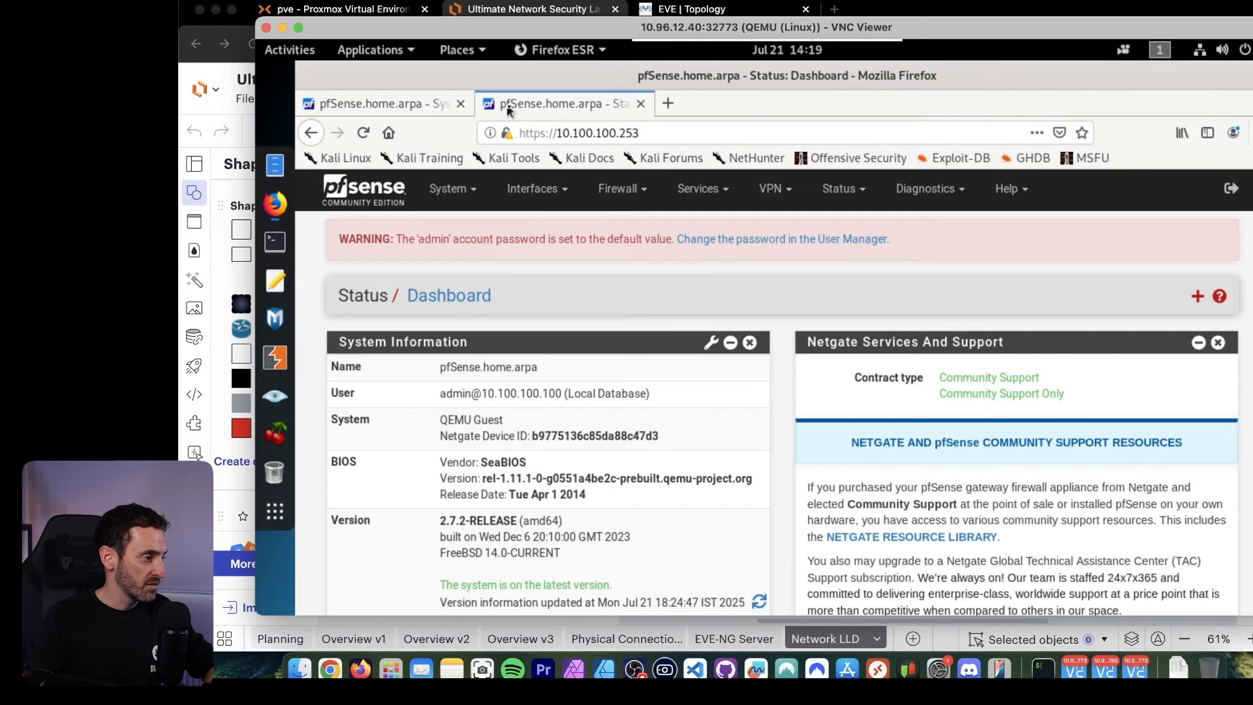
left_click(466, 197)
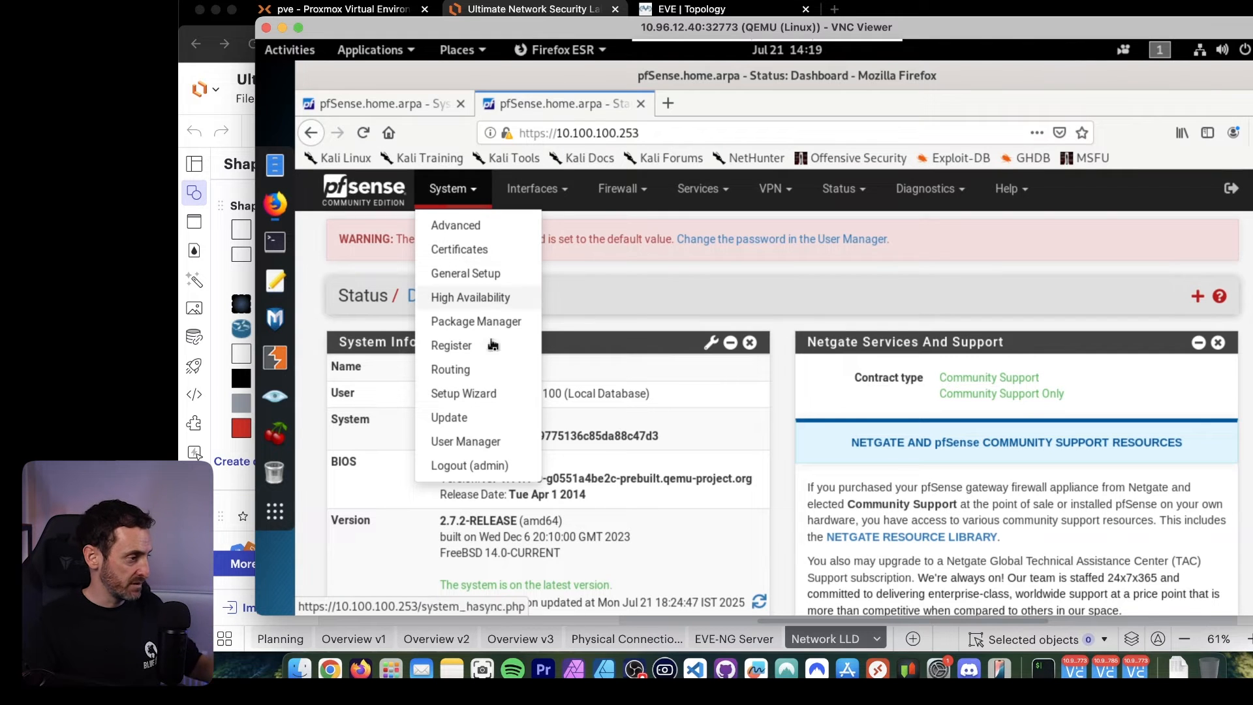
left_click(457, 369)
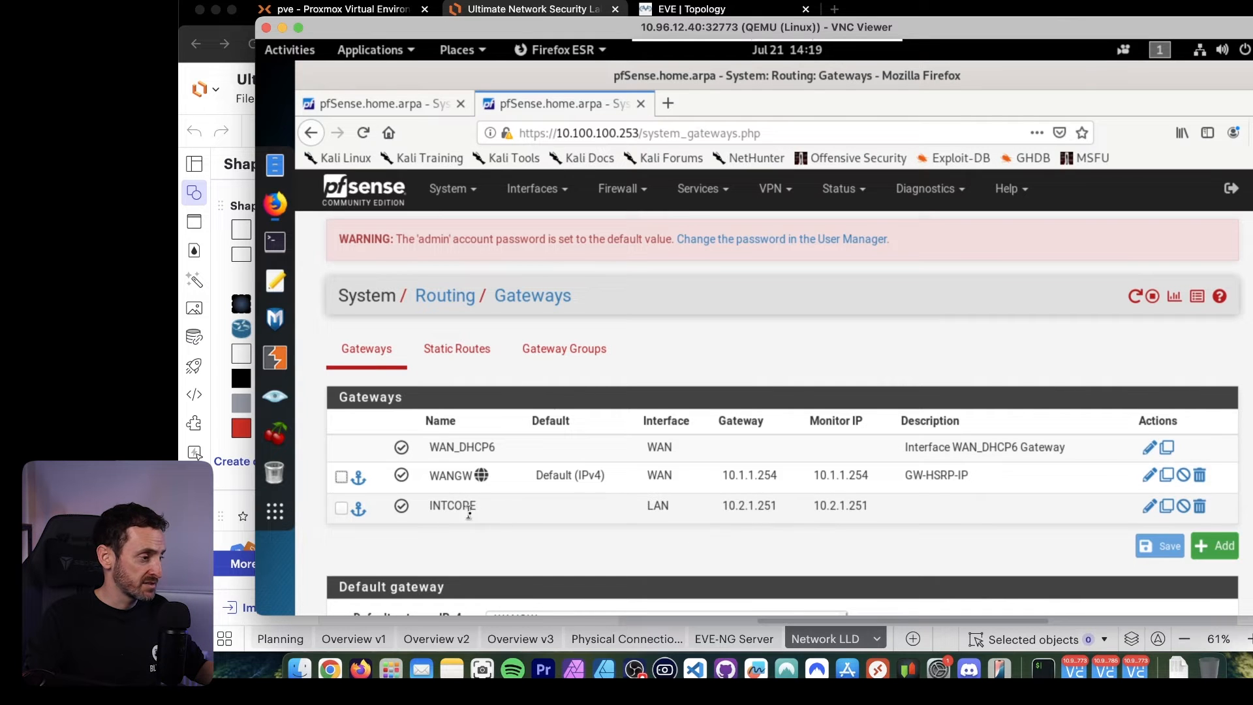
left_click(457, 359)
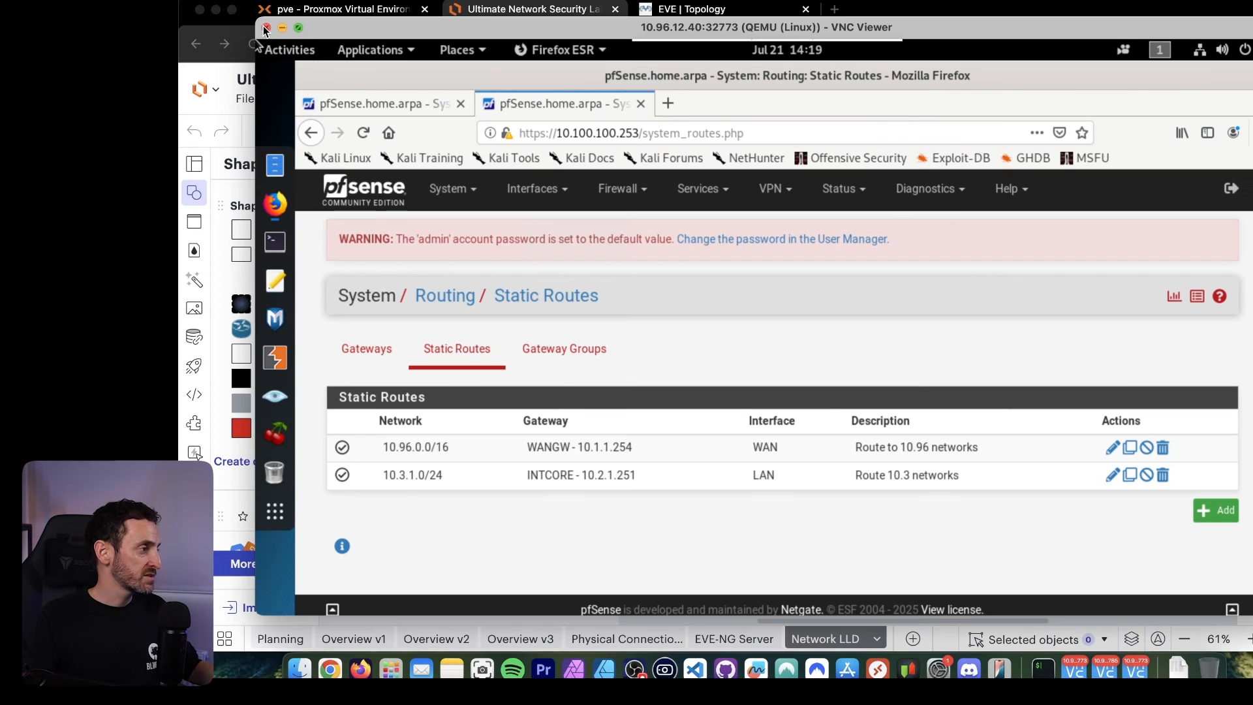
Switch to the EVE topology and open iTerm console sessions to CoreSw01 and CoreSw02.
key("super+Tab")
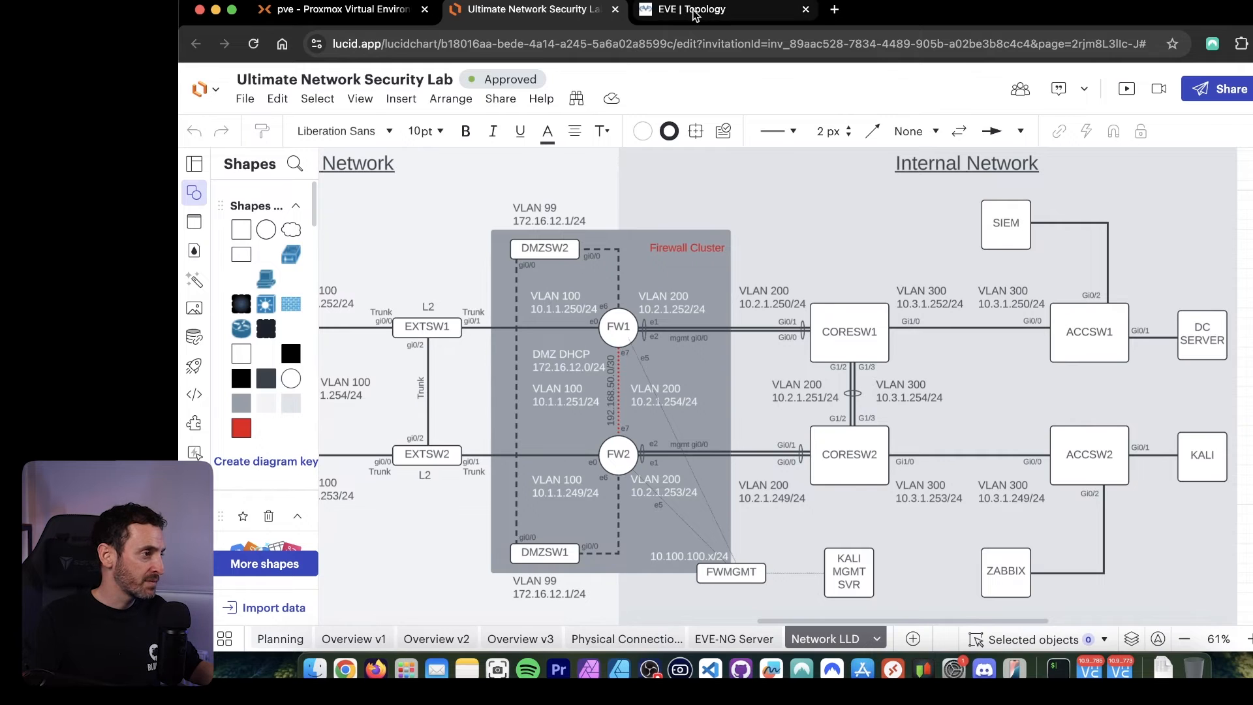
left_click(689, 13)
right_click(1208, 500)
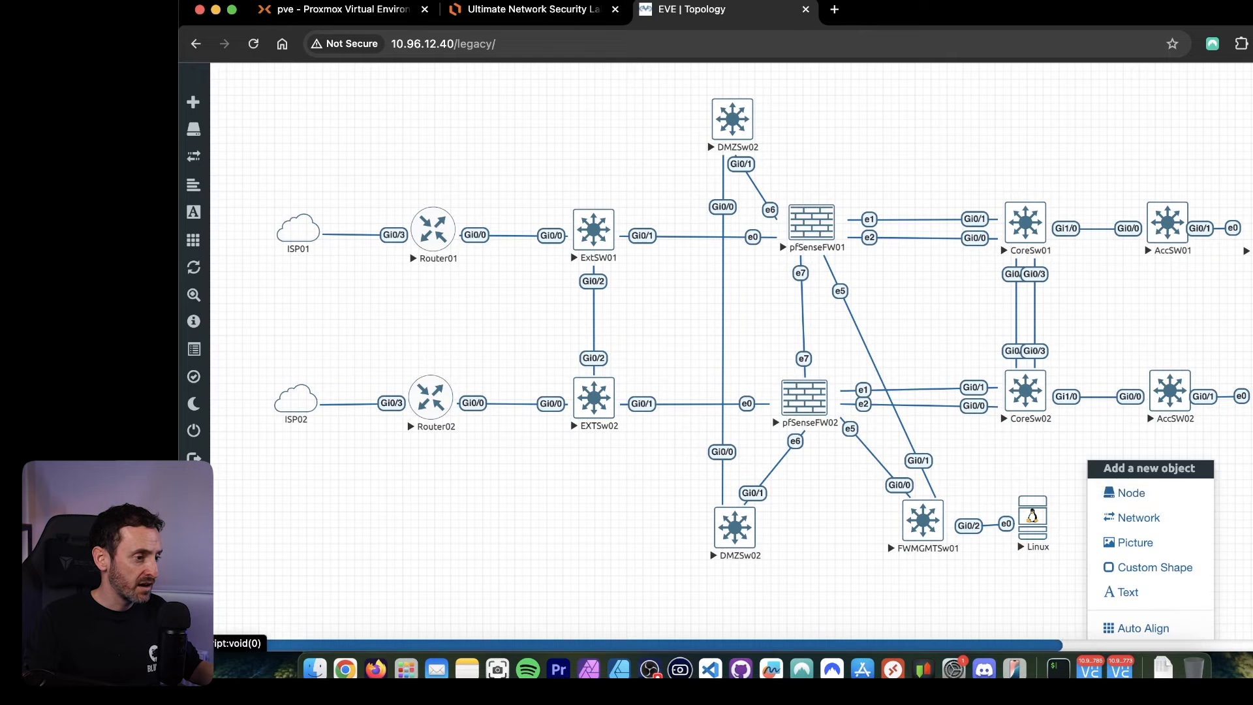
key("Escape")
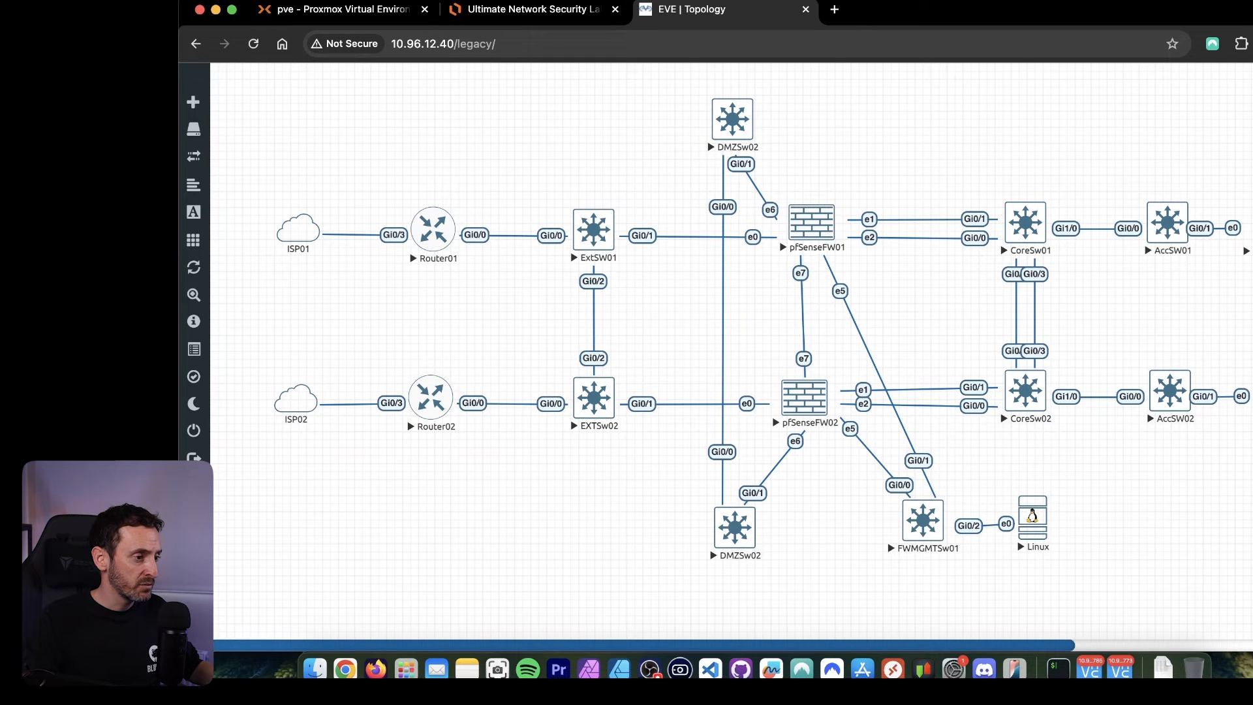
left_click(1020, 224)
left_click(871, 171)
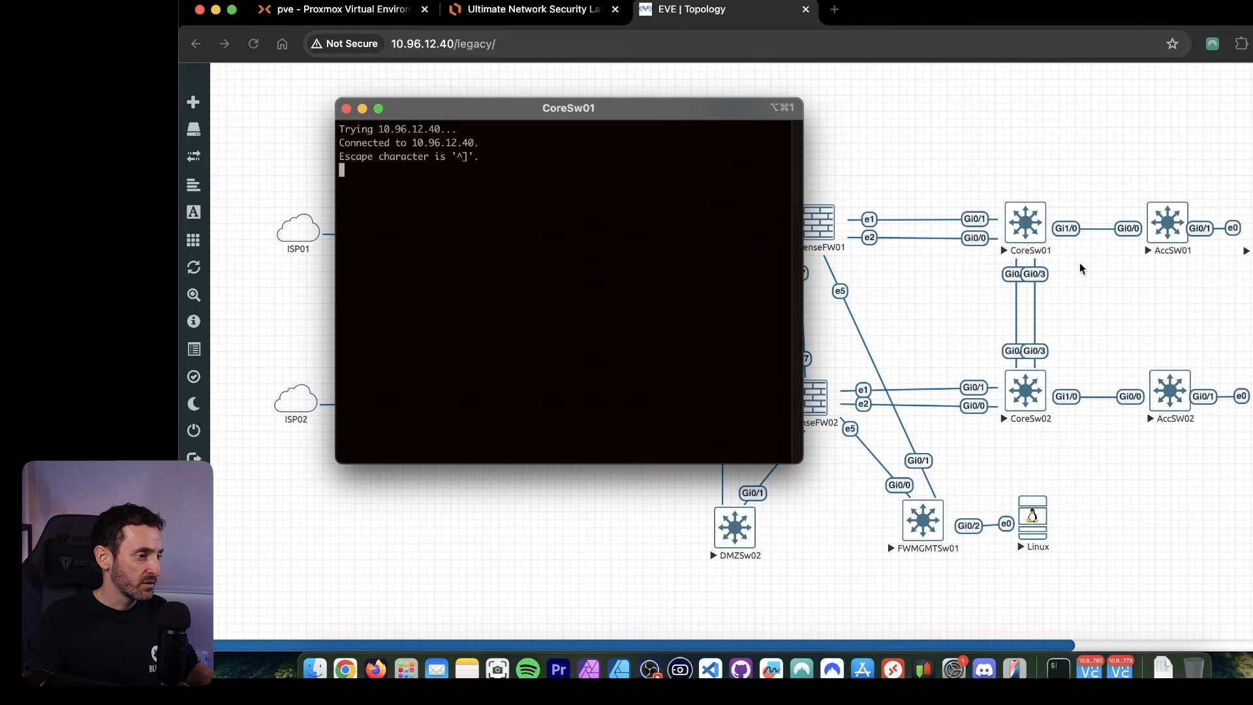
left_click(1037, 398)
left_click(1020, 400)
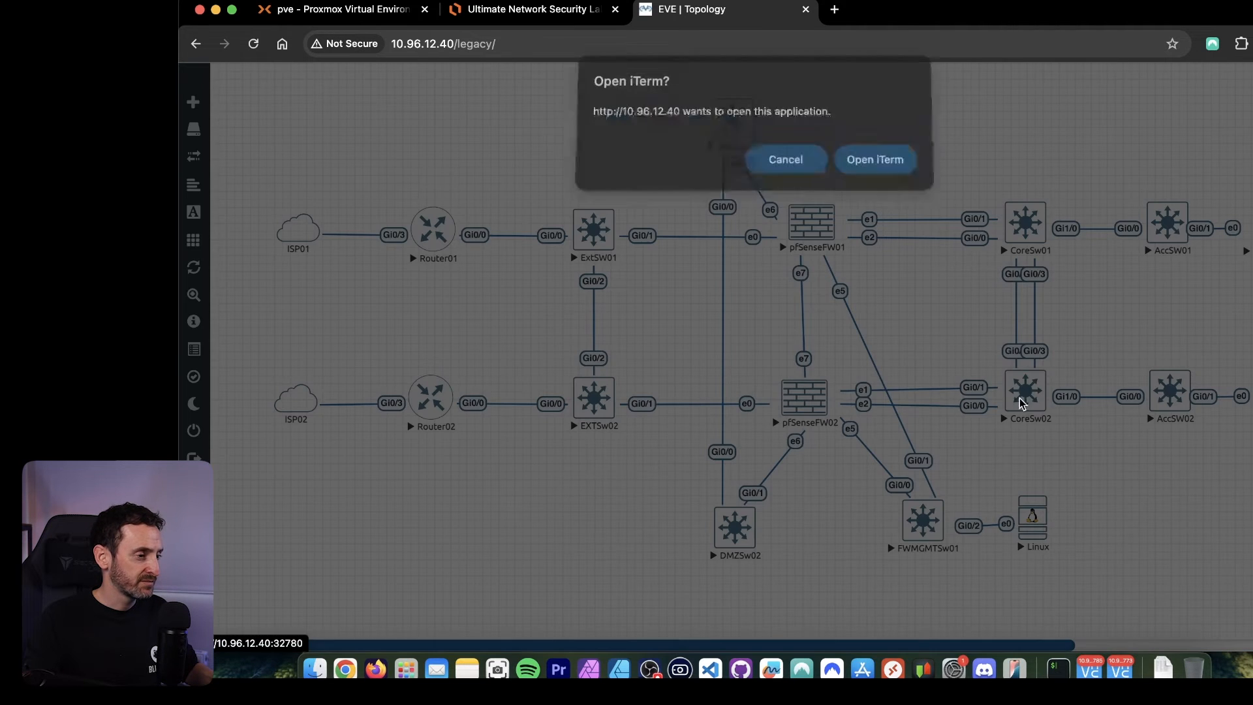
left_click(876, 165)
left_click_drag(684, 97, 655, 71)
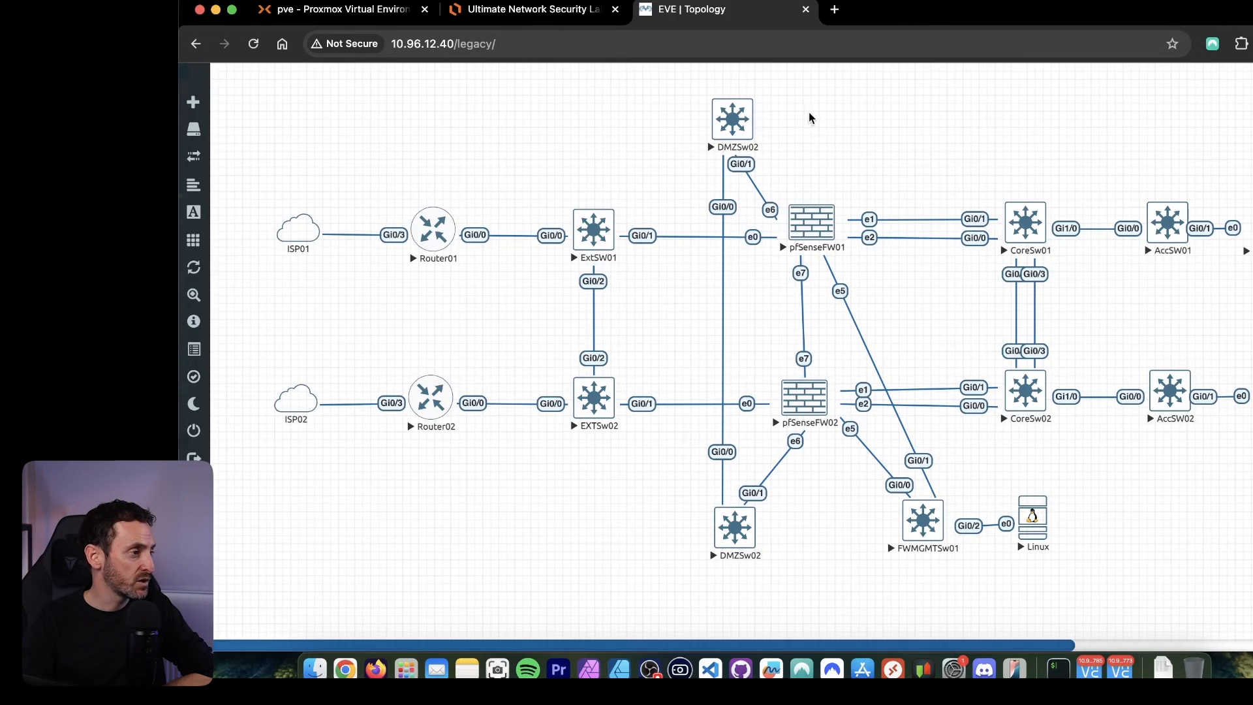
Bring the CoreSw01 console session to the front and enter privileged EXEC mode with en.
key("ctrl+Up")
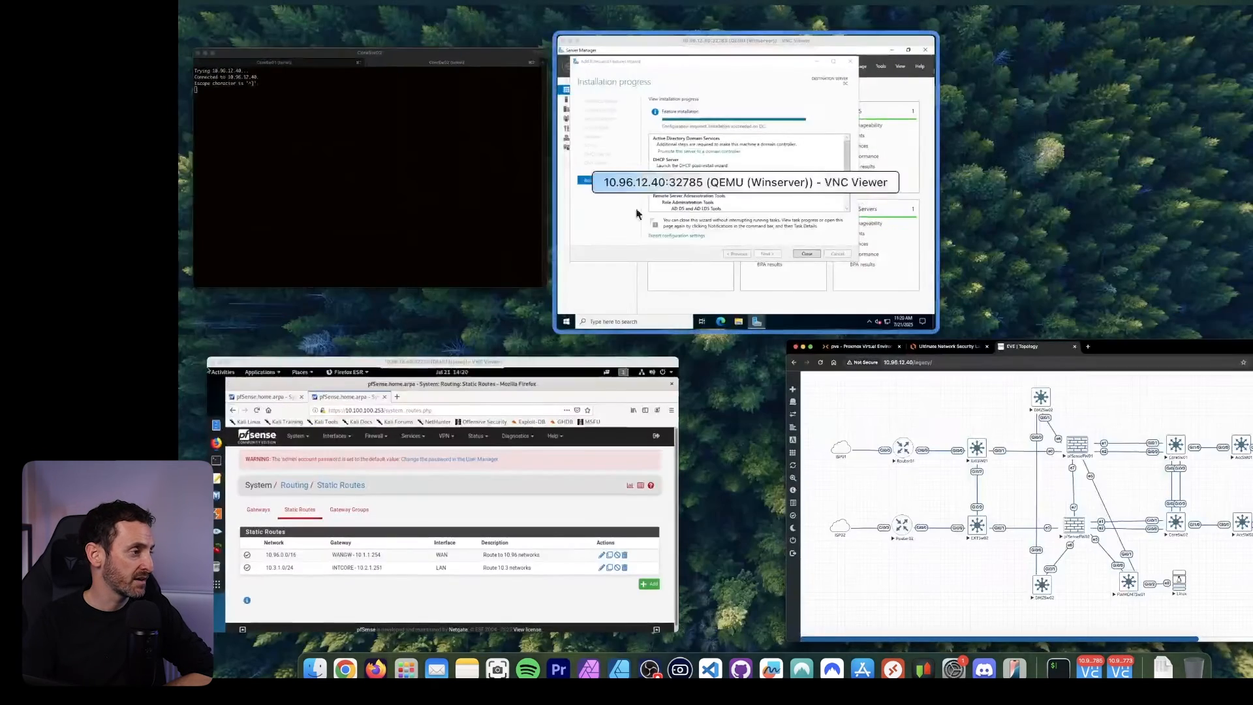
left_click(372, 218)
left_click(512, 102)
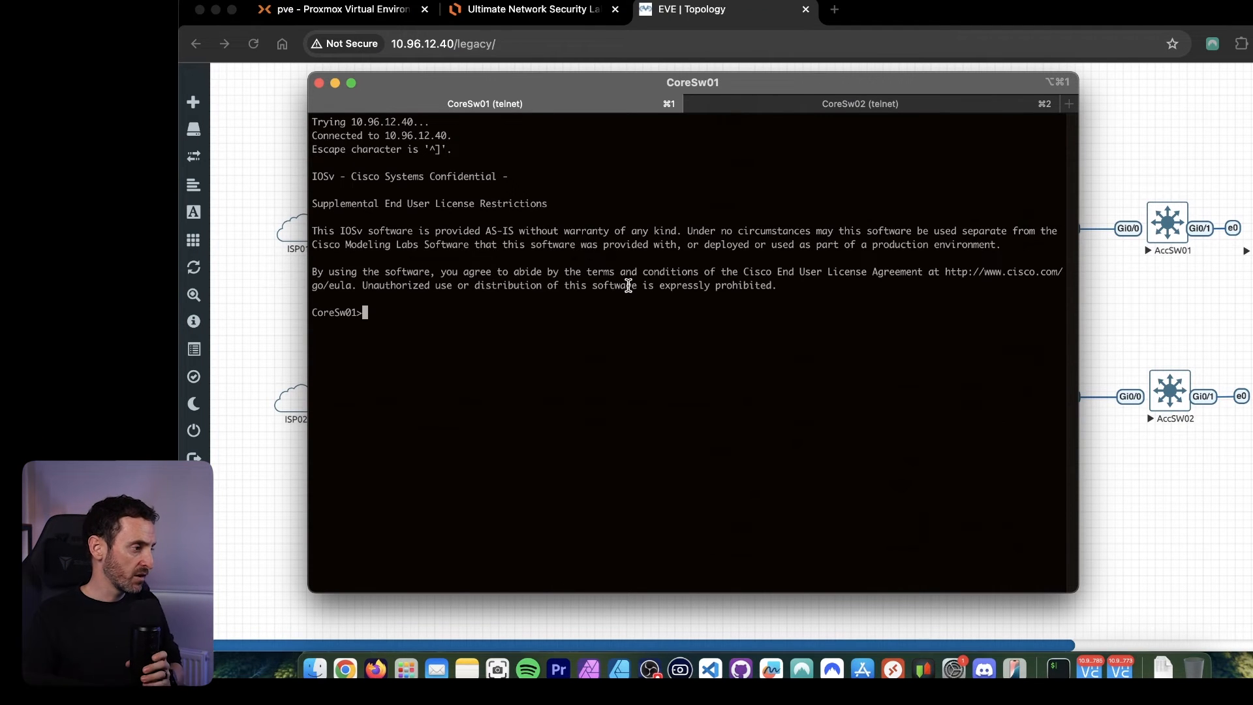
type("en")
key("Return")
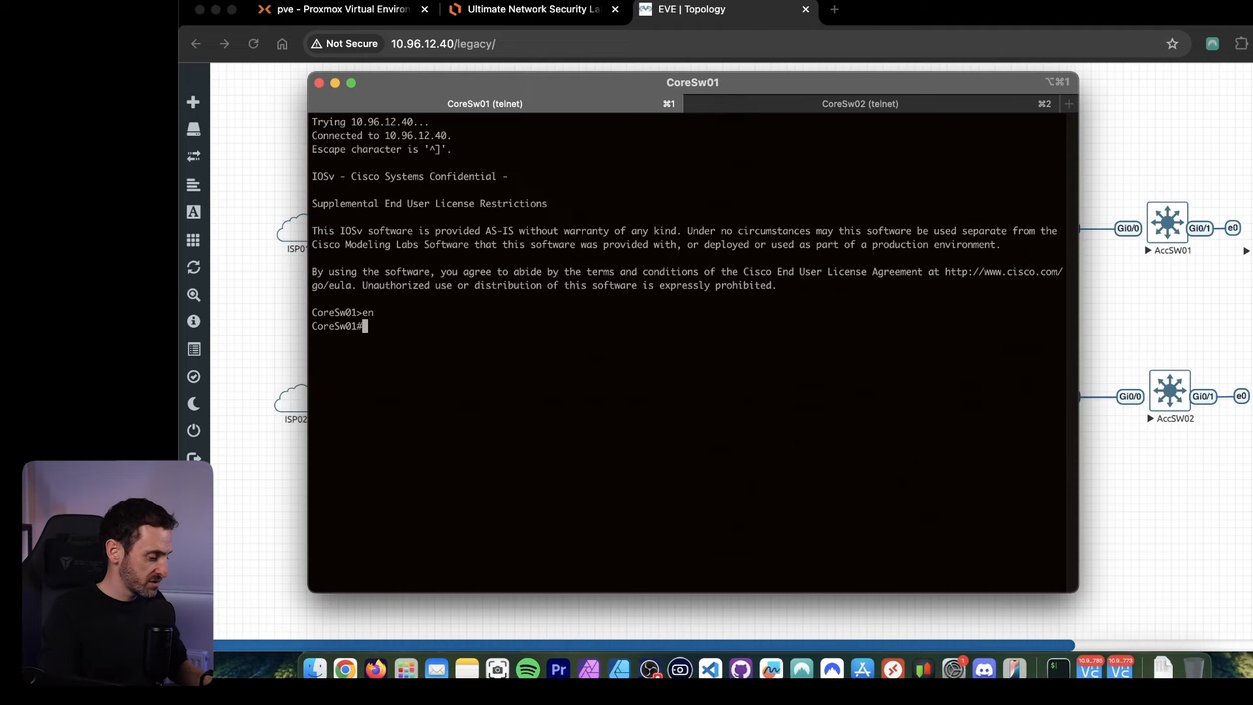
key("Return")
key("Return")
Display the running configuration of interface VLAN 300 on CoreSw01 with sh run int vlan 300.
type("sh run int")
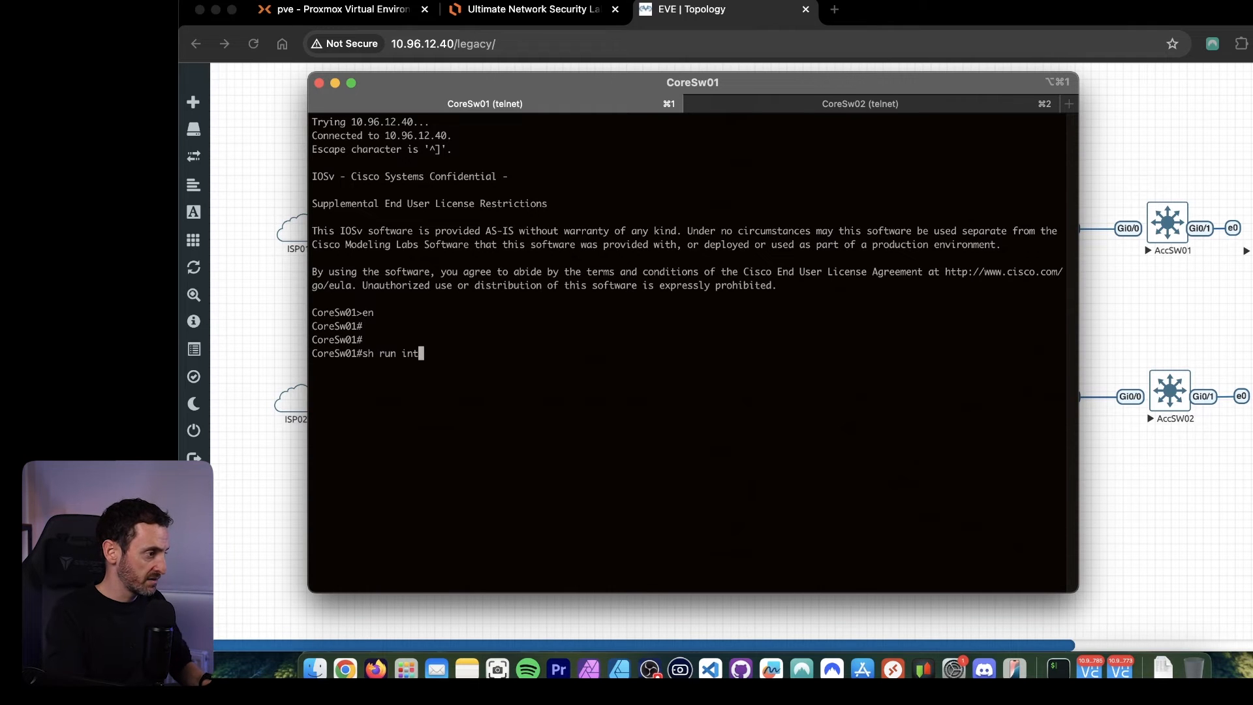
type(" vlan 30-")
key("Return")
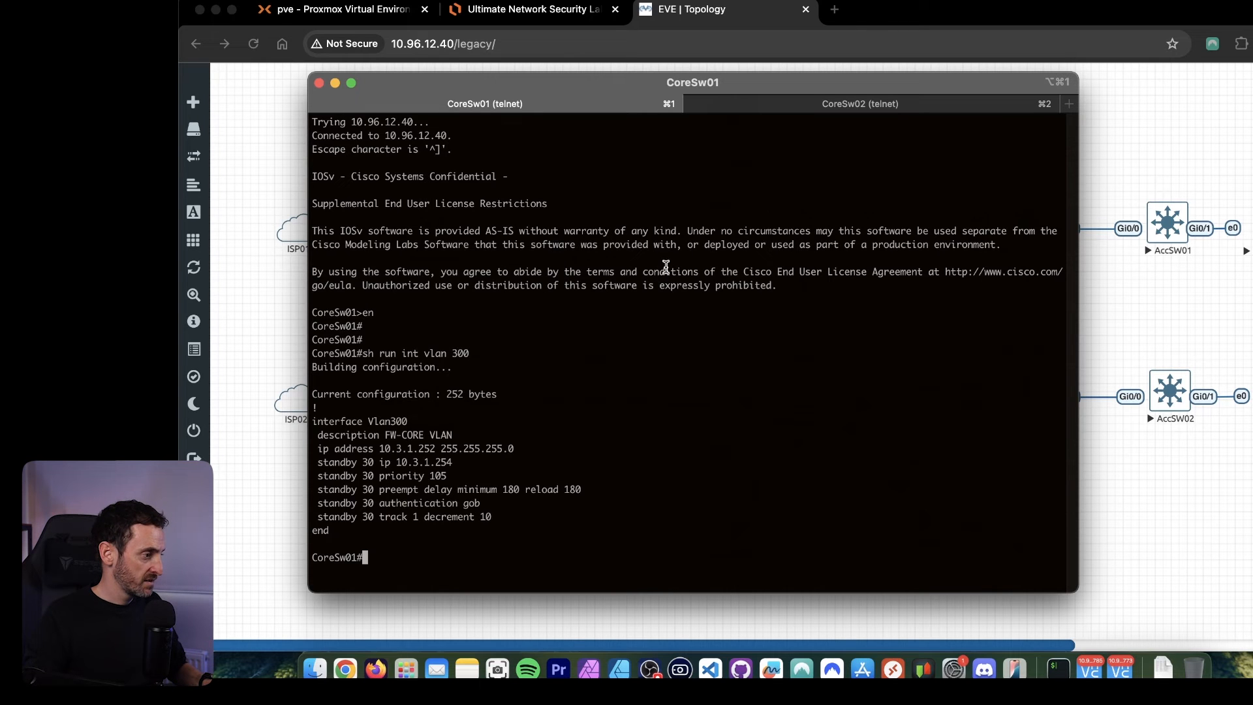
Add the helper address 10.3.1.12 to interface VLAN 300 on CoreSw01 and save the configuration with wr.
key("Return")
type("conf t")
key("Return")
type("int")
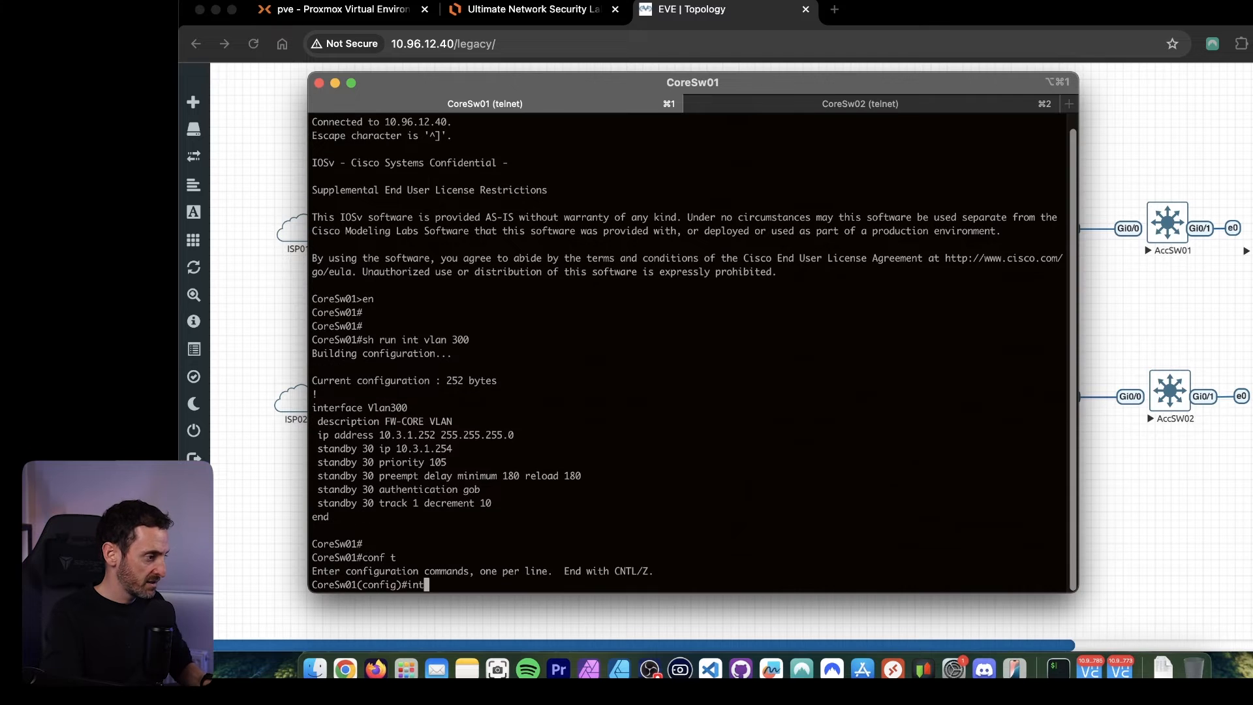
type(" vlan 300")
key("Return")
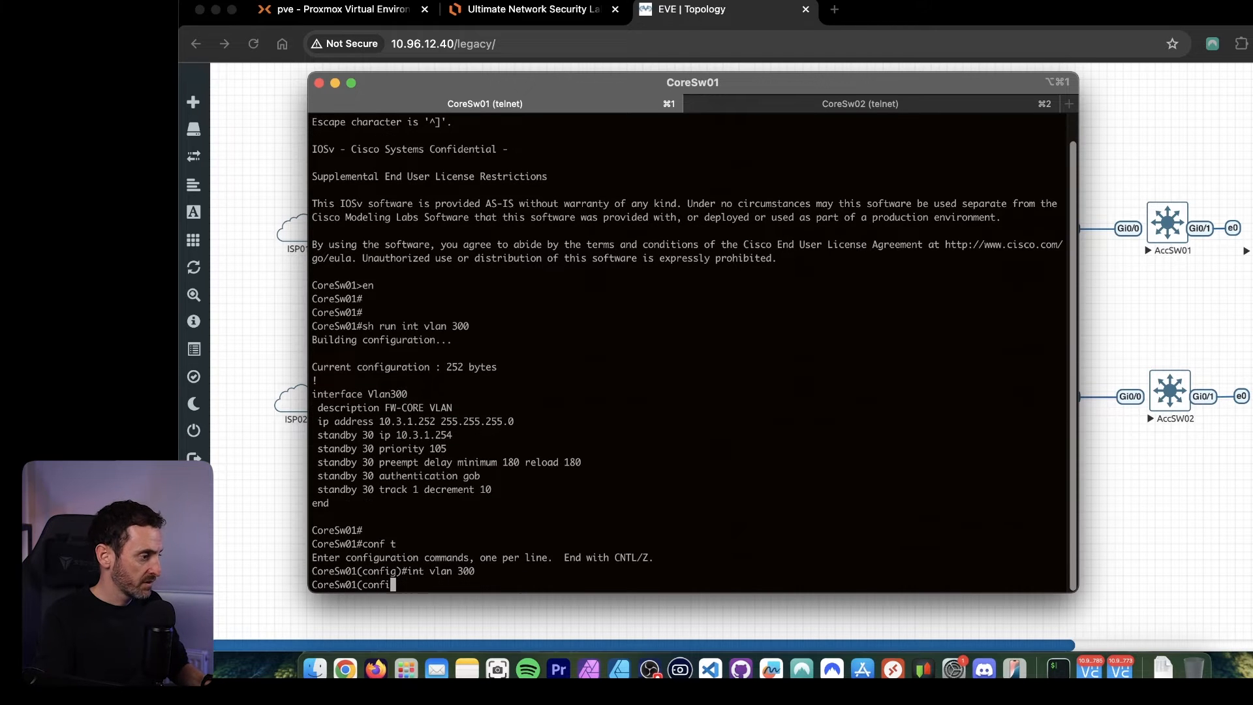
type("ip helper")
key("Tab")
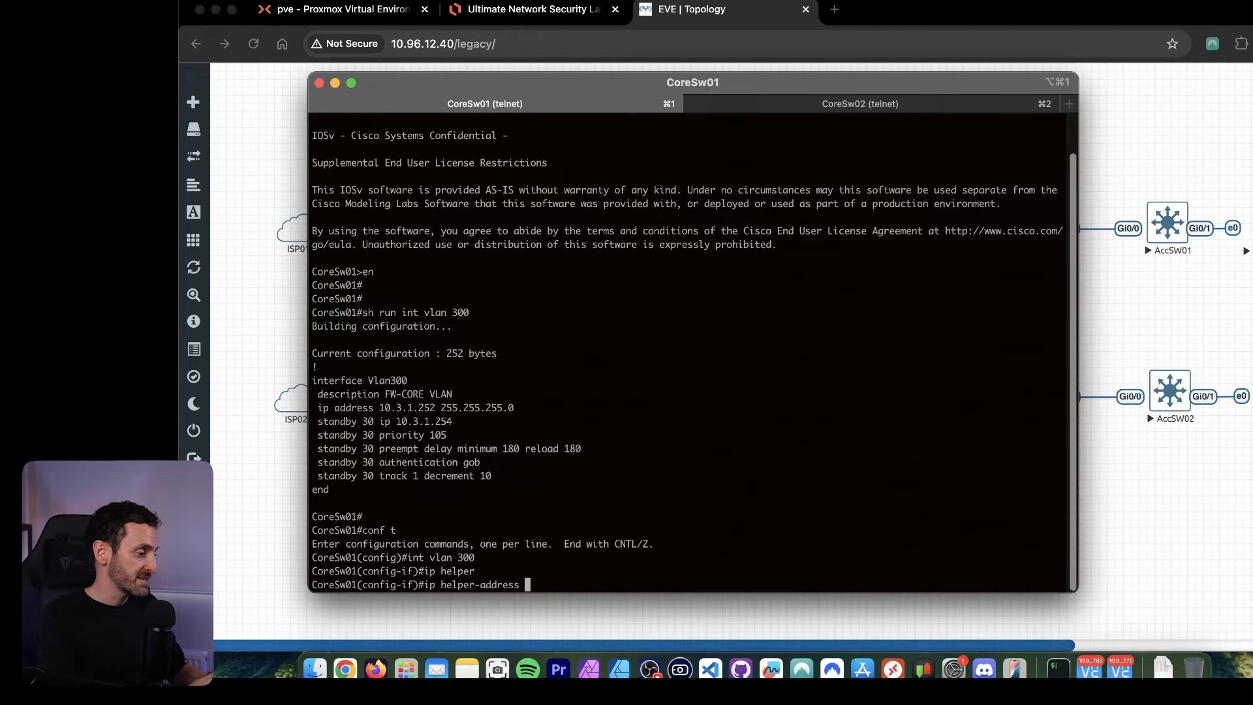
type("10.3.1.12")
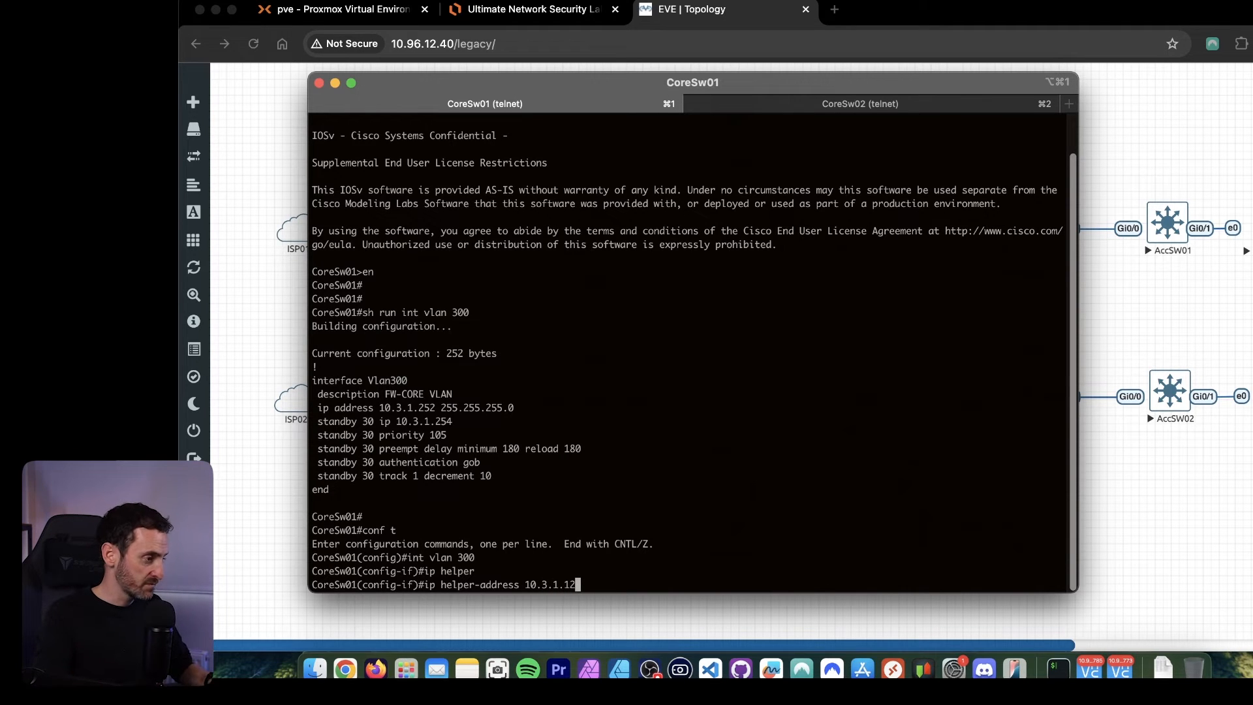
key("Return")
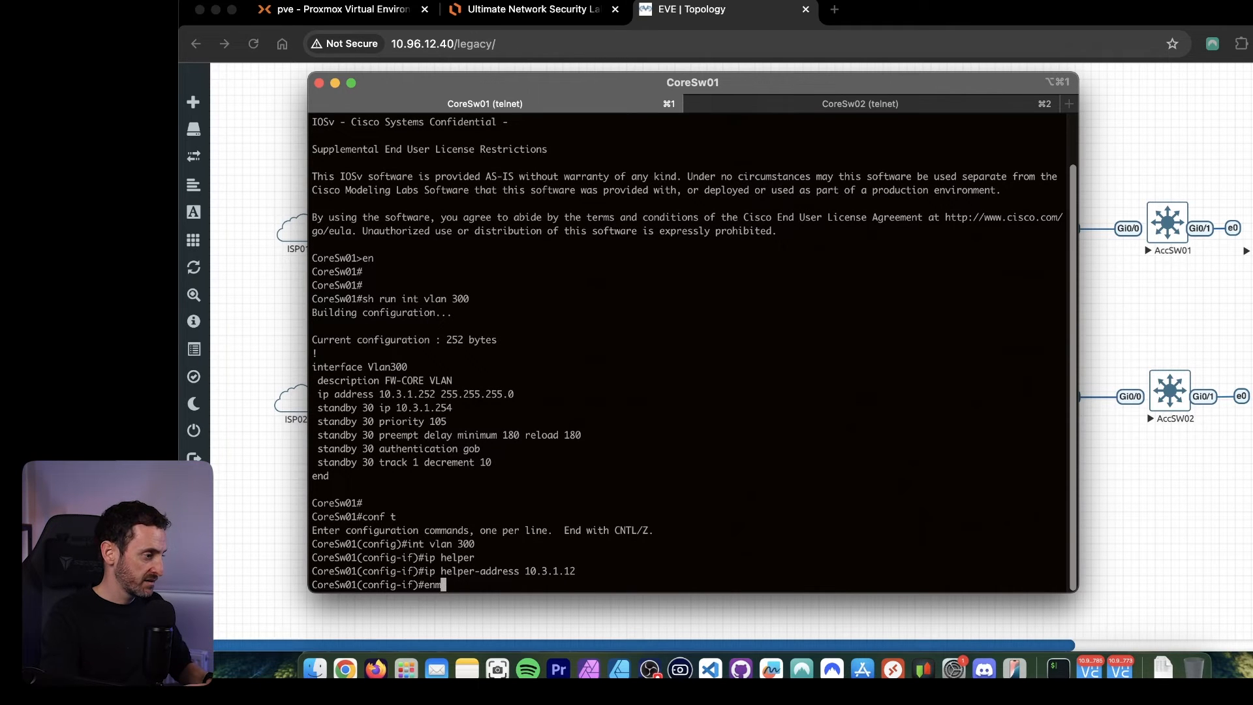
key("Return")
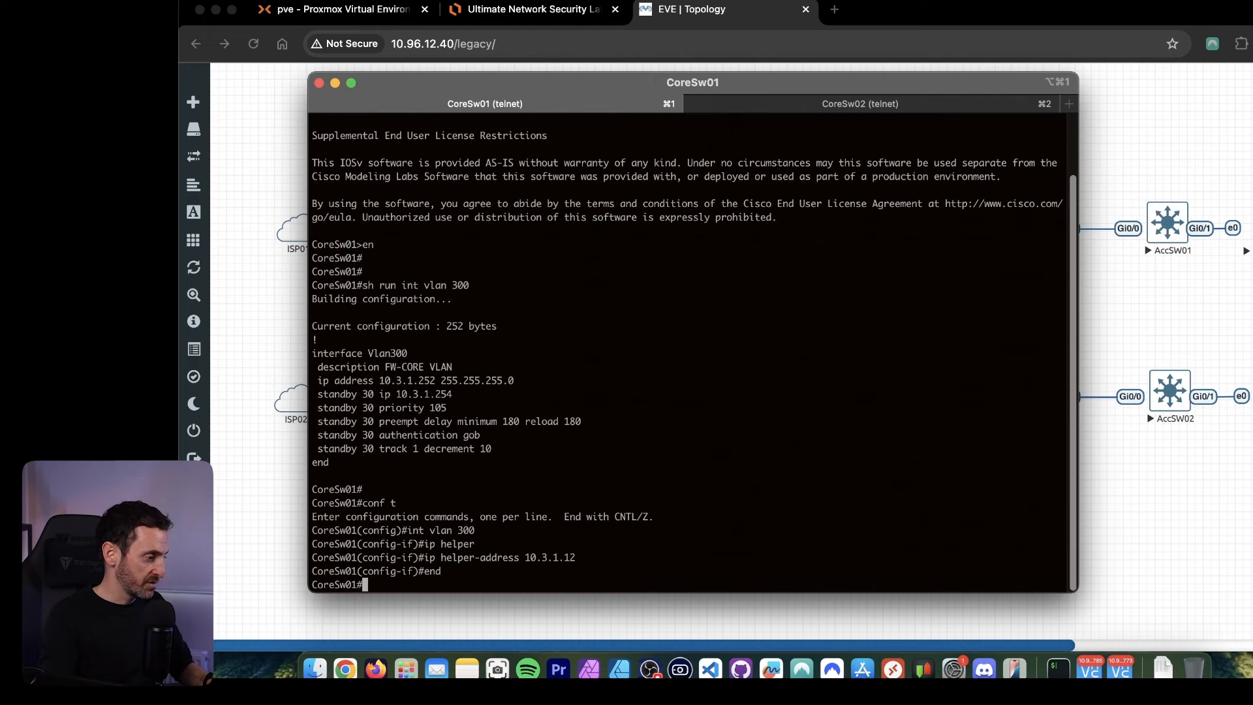
key("Return")
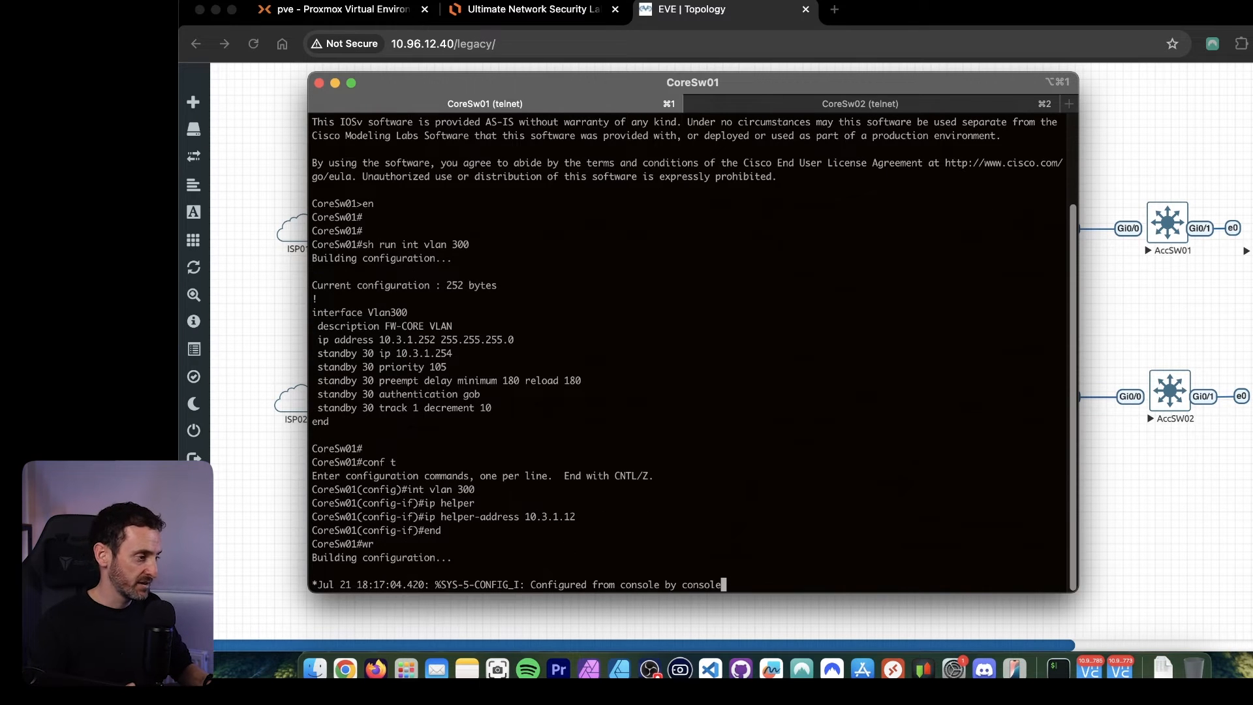
Switch to the CoreSw02 console session and enter global configuration mode with conf t.
left_click(848, 106)
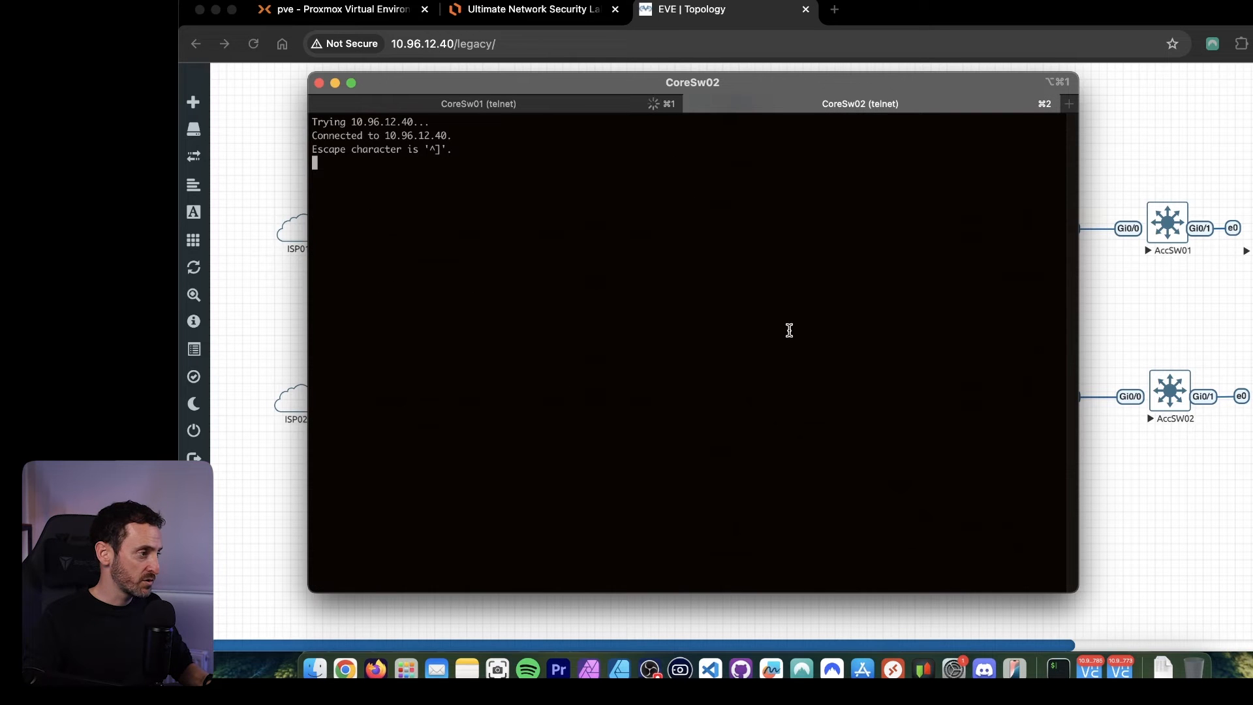
key("Return")
key("Return")
key("Return")
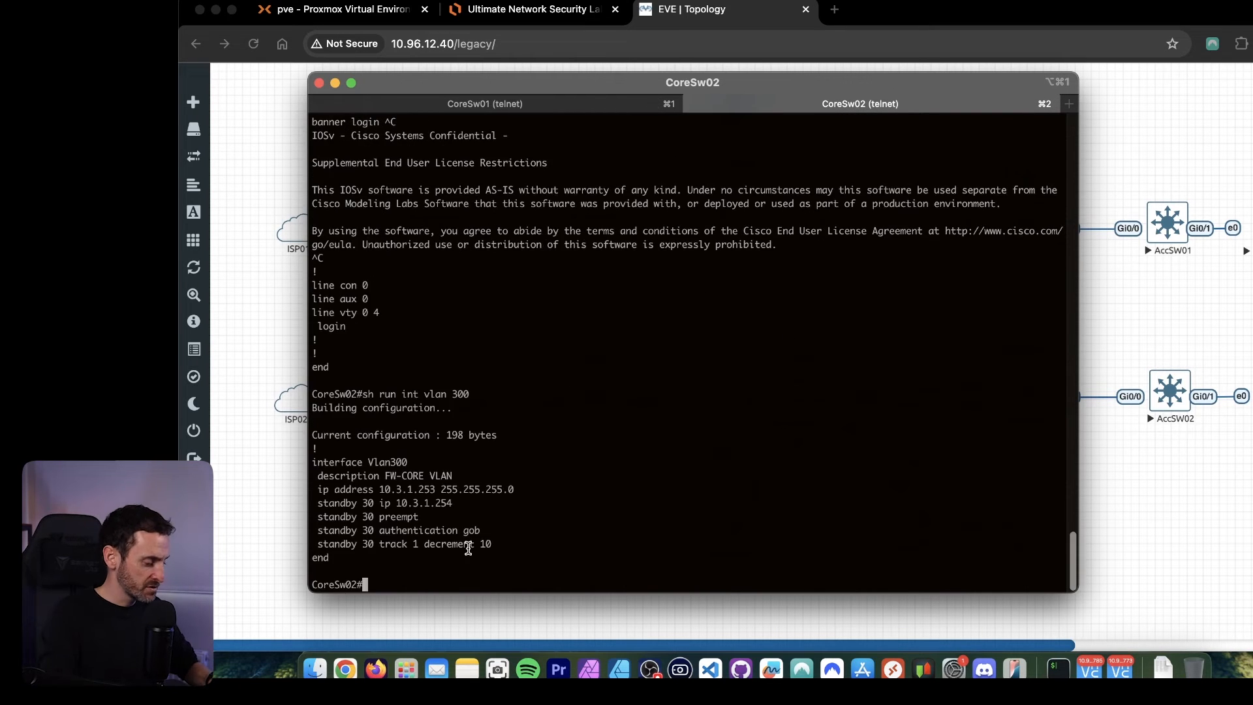
type("conf t")
key("Return")
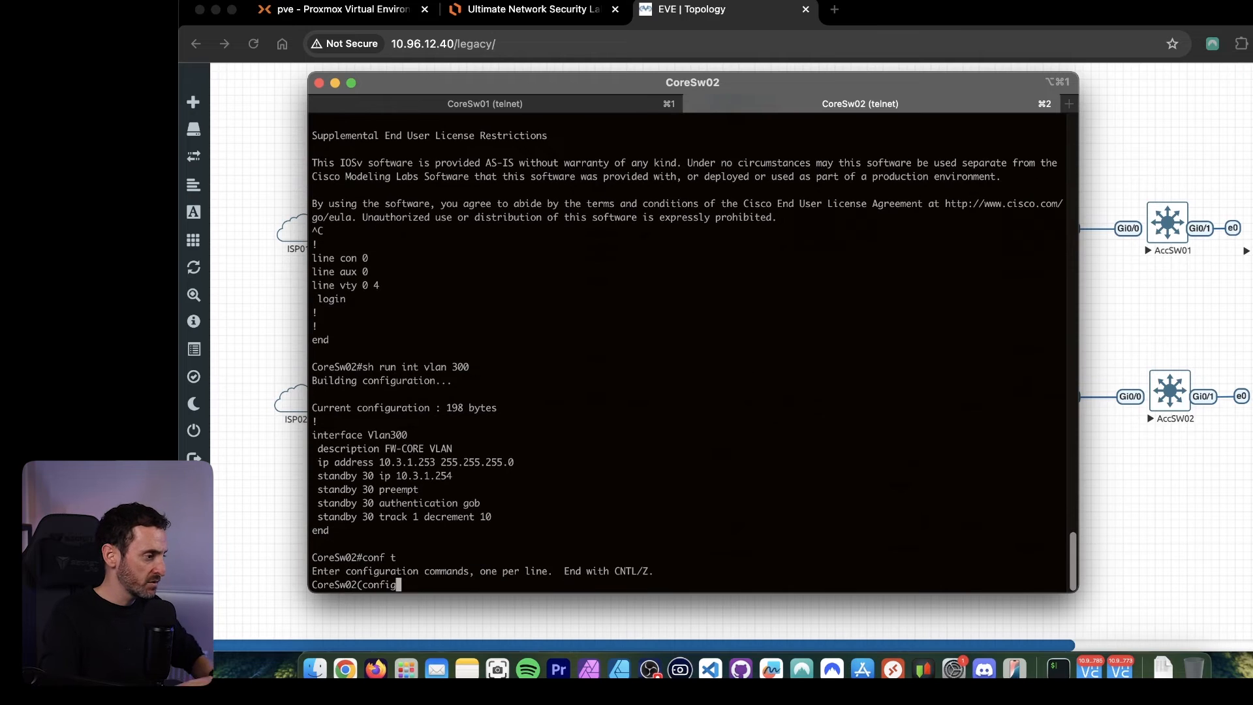
Try to set ip helper-address 10.3.1.12 in global configuration mode on CoreSw02.
type("ip helper-address 10.3")
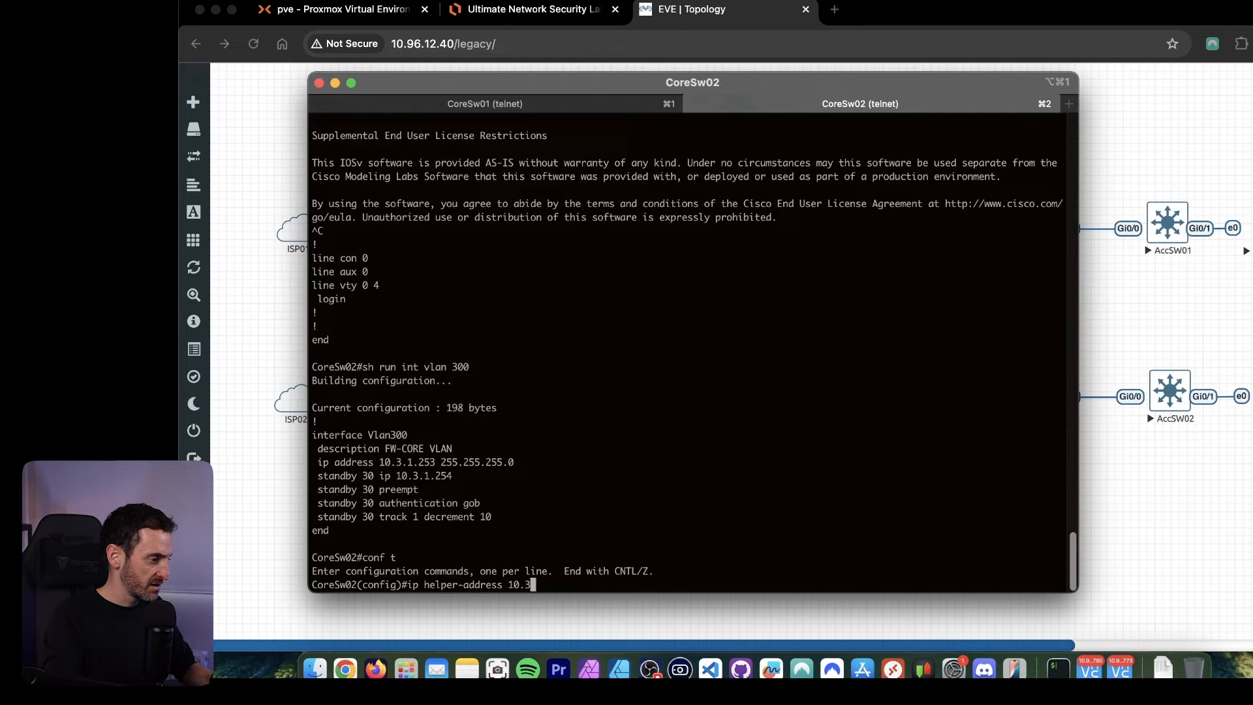
type(".1.12")
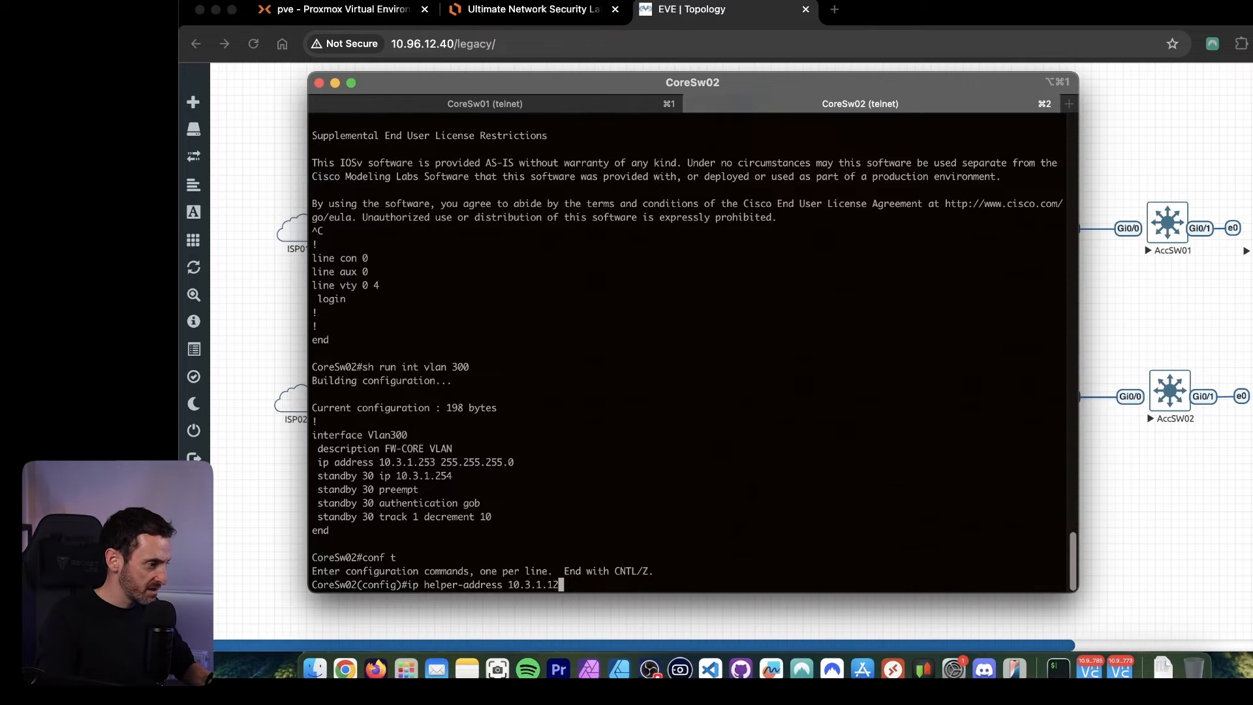
key("Return")
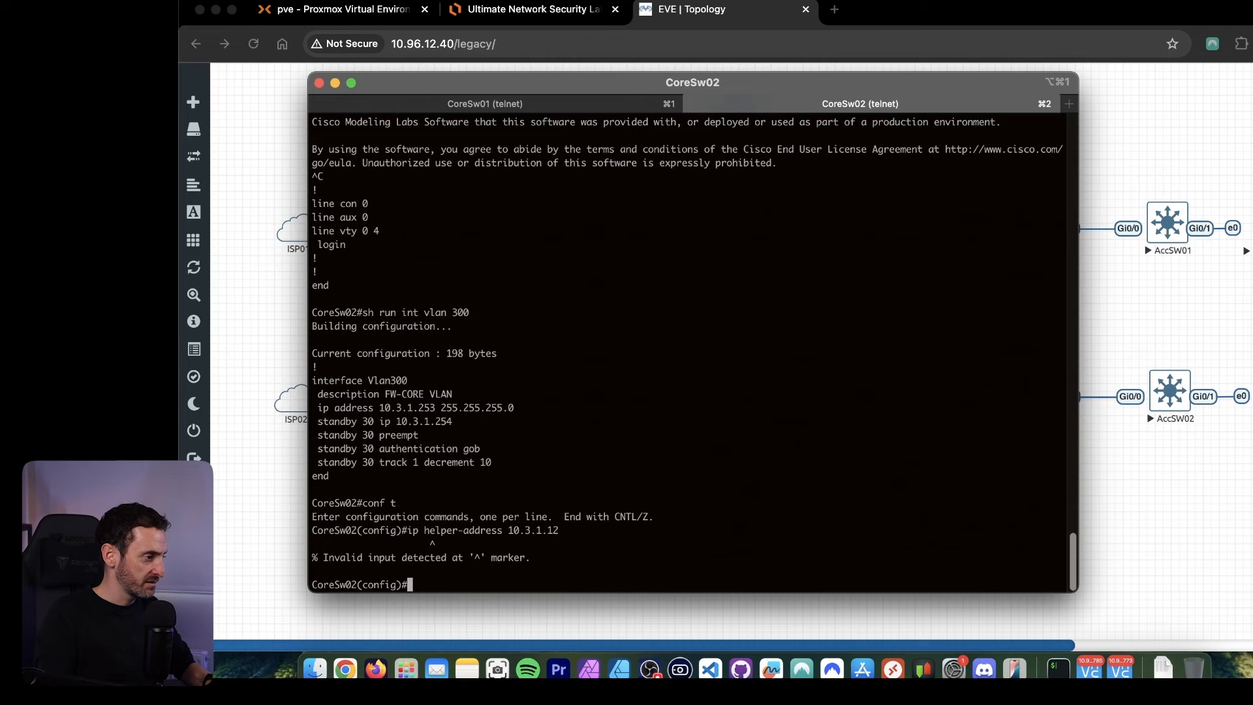
key("Up")
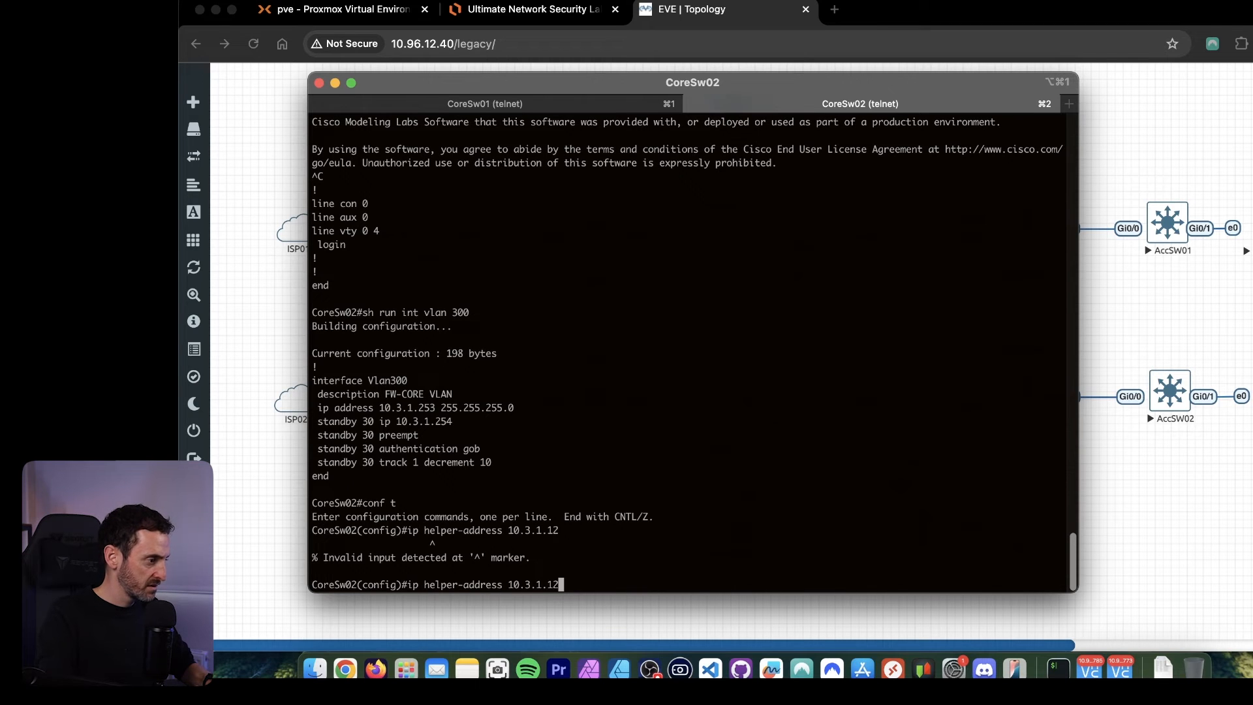
key("BackSpace")
key("BackSpace")
key("BackSpace")
key("BackSpace")
key("BackSpace")
key("BackSpace")
key("BackSpace")
key("BackSpace")
key("BackSpace")
key("BackSpace")
key("BackSpace")
key("BackSpace")
key("BackSpace")
key("BackSpace")
key("BackSpace")
key("BackSpace")
key("BackSpace")
key("BackSpace")
key("BackSpace")
key("BackSpace")
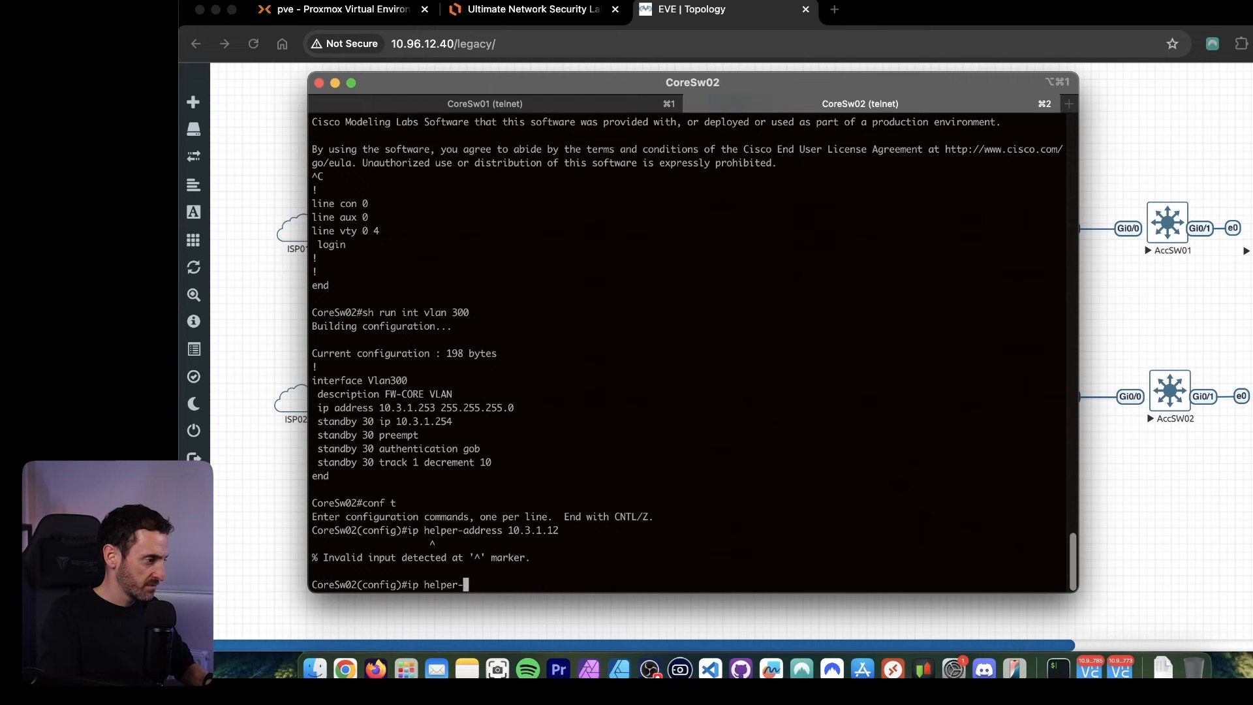
key("BackSpace")
key("BackSpace")
key("BackSpace")
key("BackSpace")
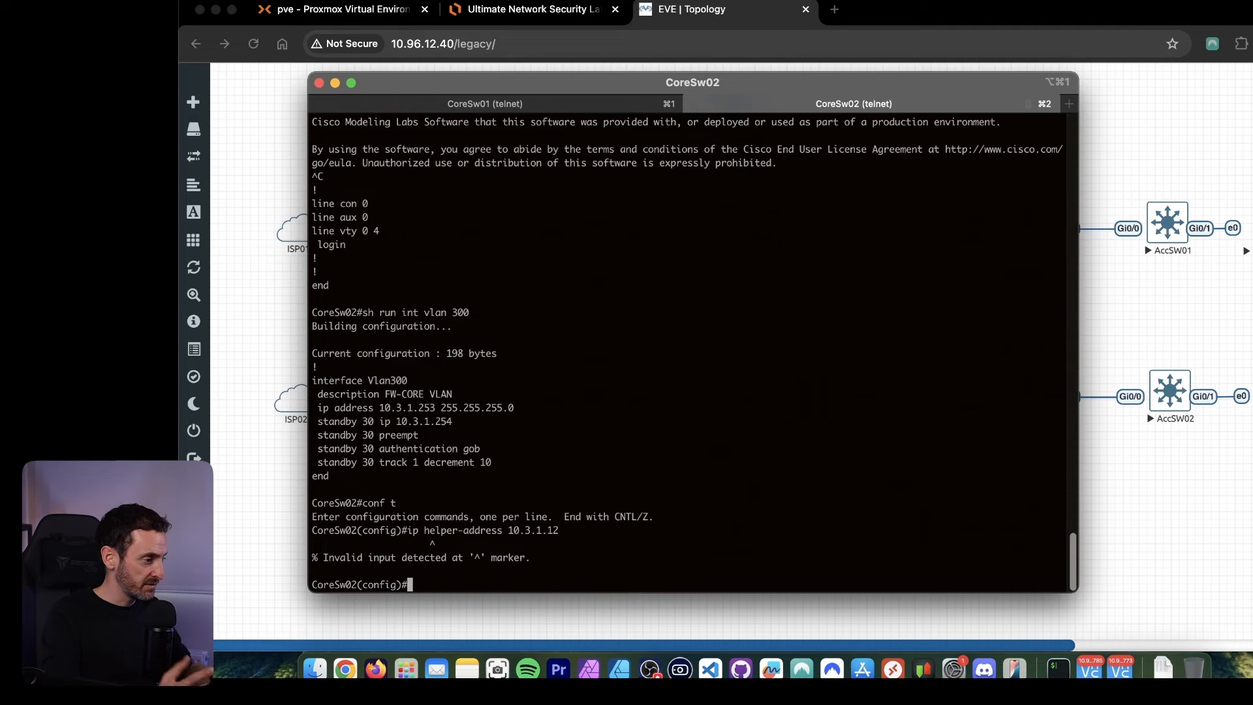
Add the helper address 10.3.1.12 to interface VLAN 300 on CoreSw02.
type("int vlan 300")
key("Return")
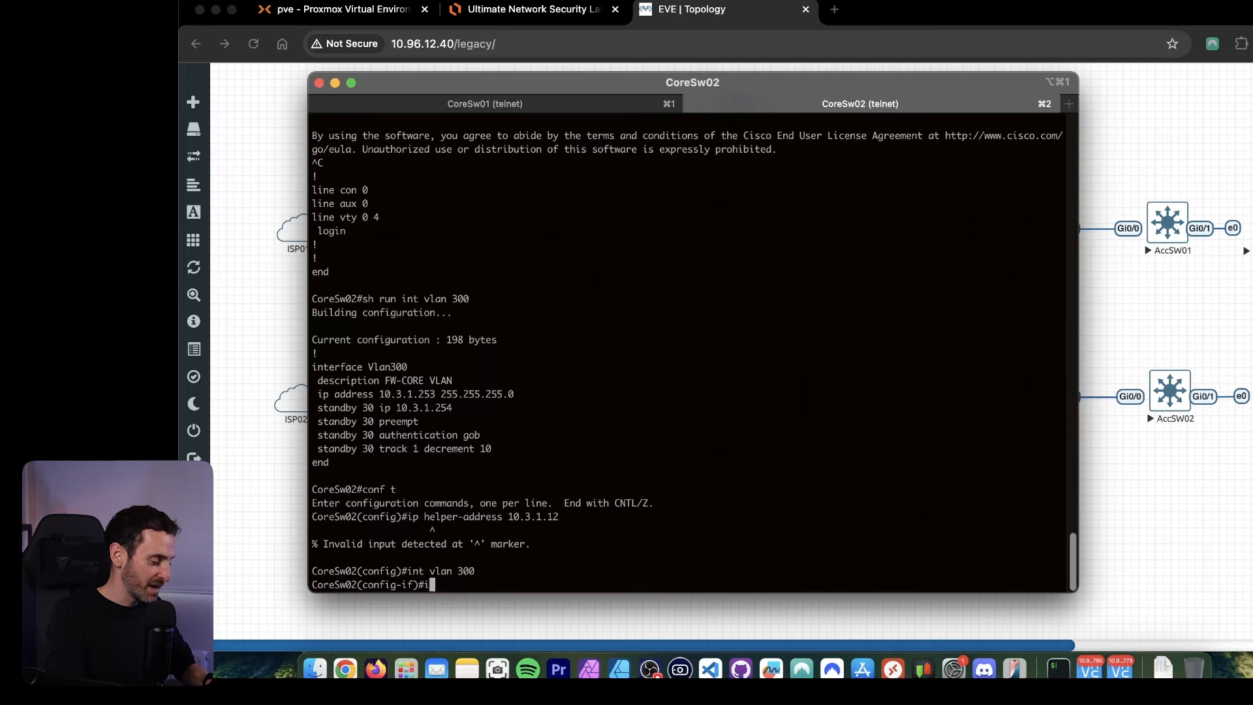
type("ip hel;p")
key("BackSpace")
type("per-add")
key("Tab")
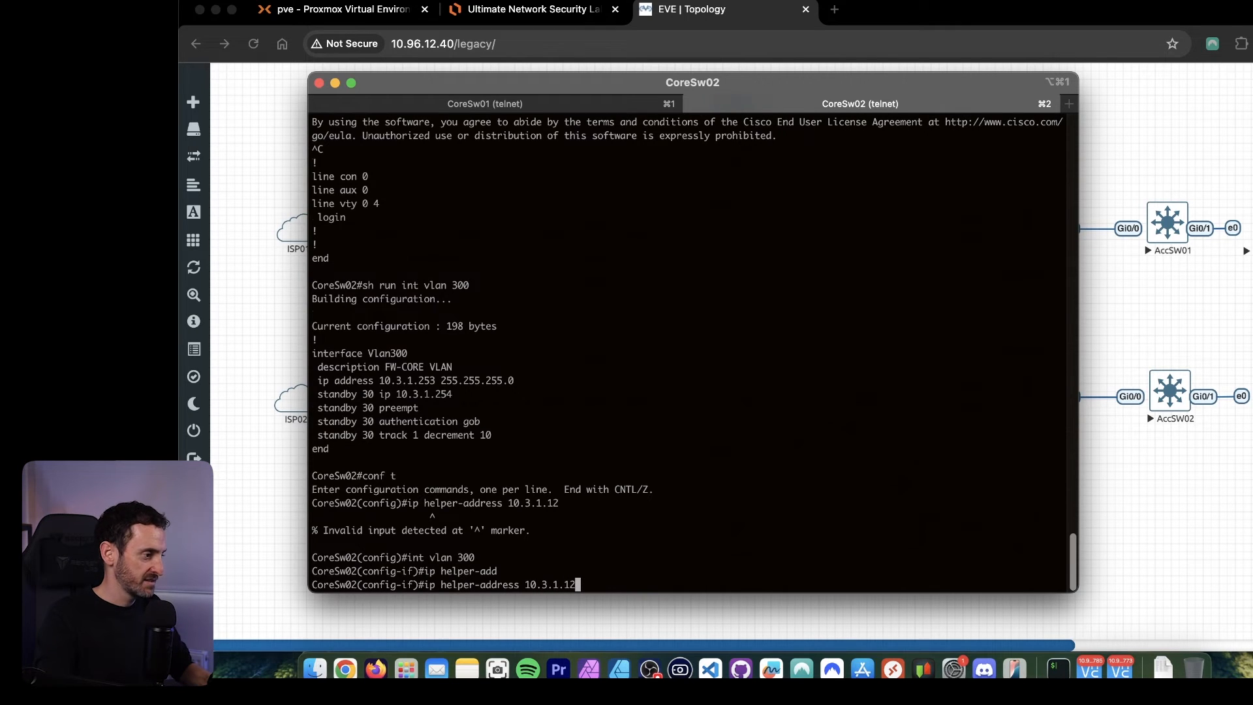
key("Return")
key("Return")
key("Return")
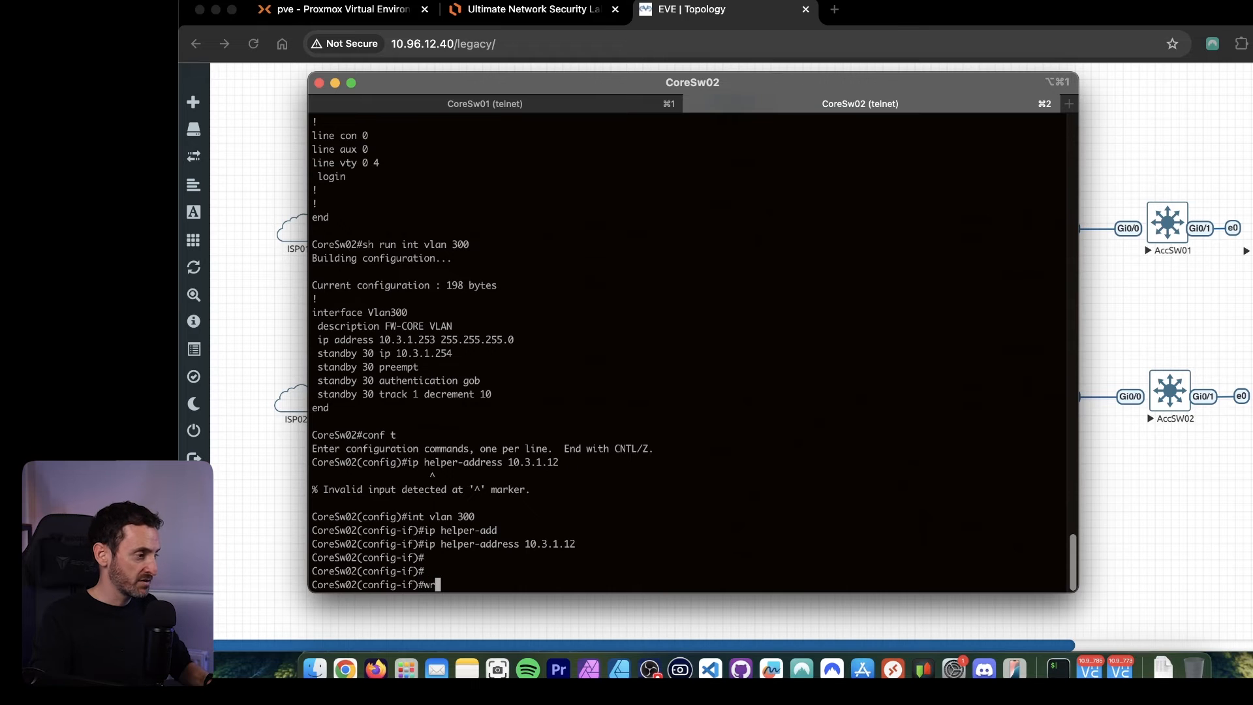
Save the CoreSw02 configuration with do wr and leave configuration mode with end.
key("Return")
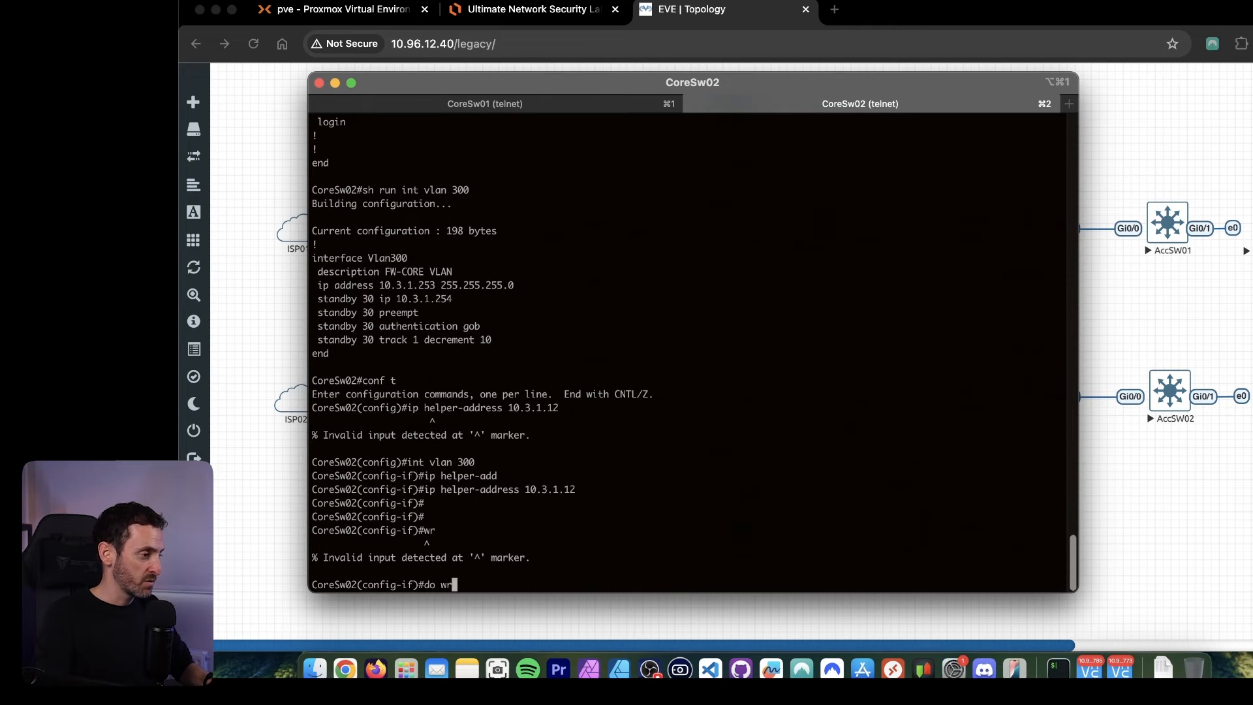
key("Return")
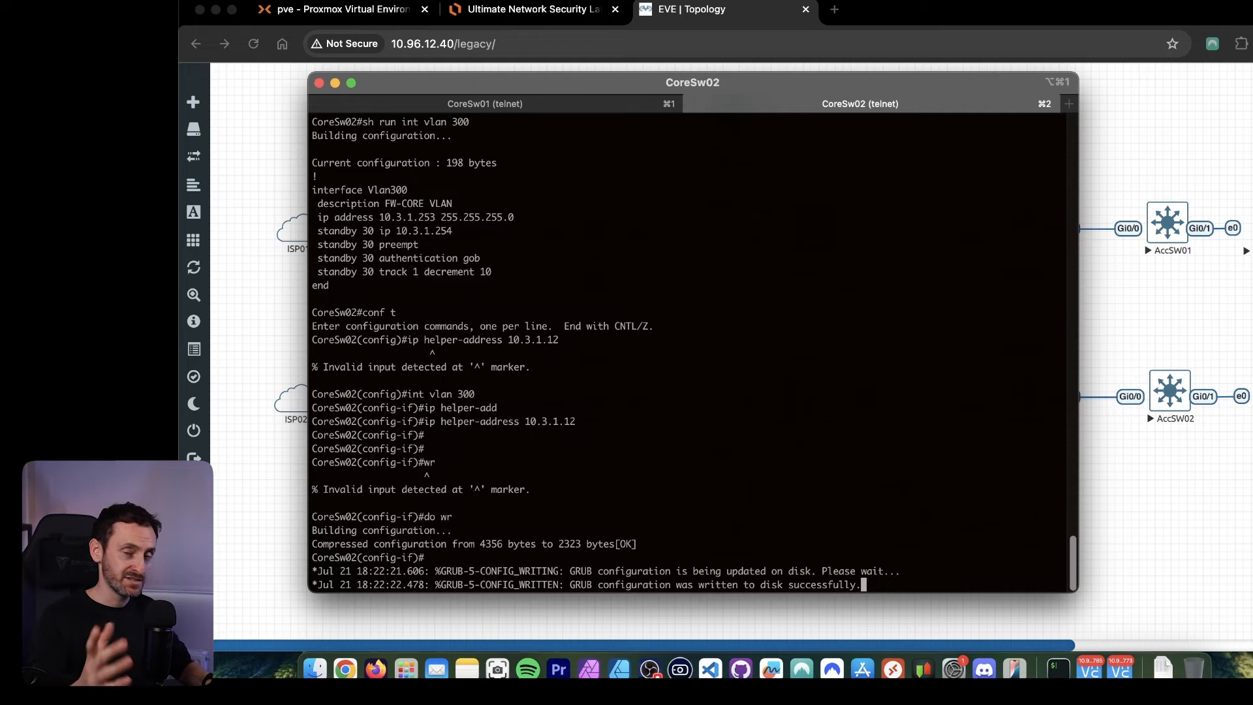
key("Return")
key("Return")
key("Return")
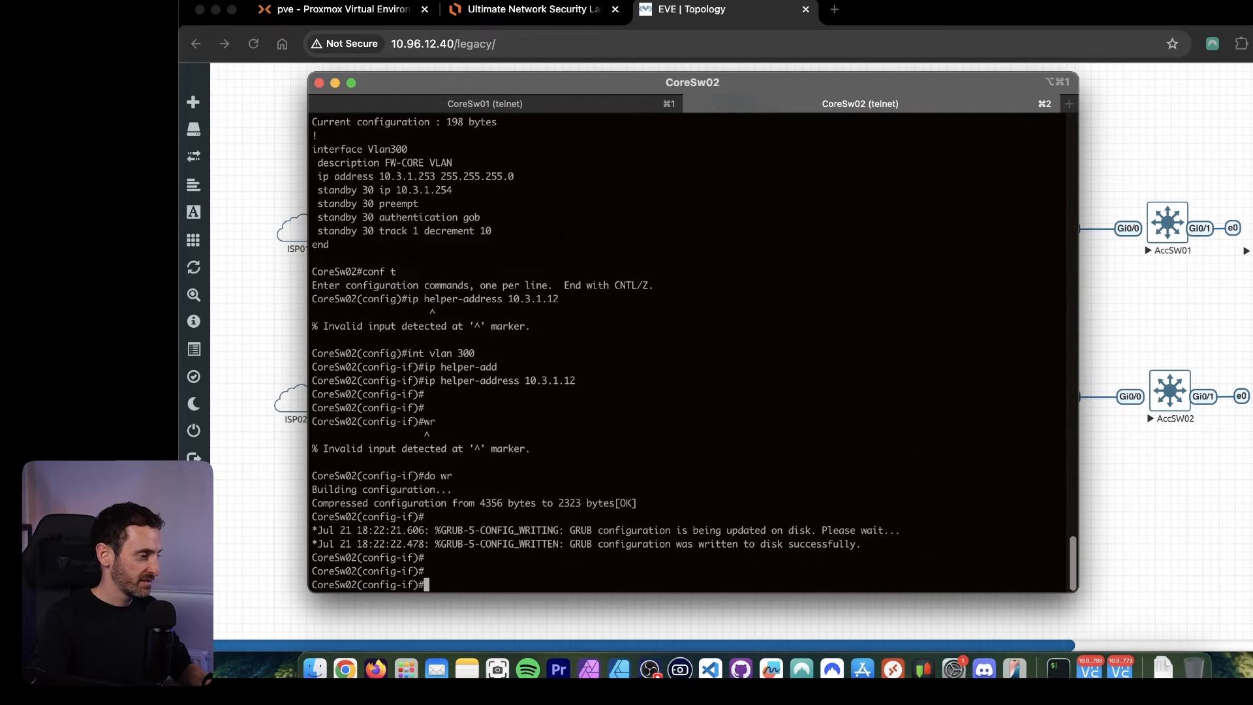
type("end")
key("Return")
key("Return")
key("Return")
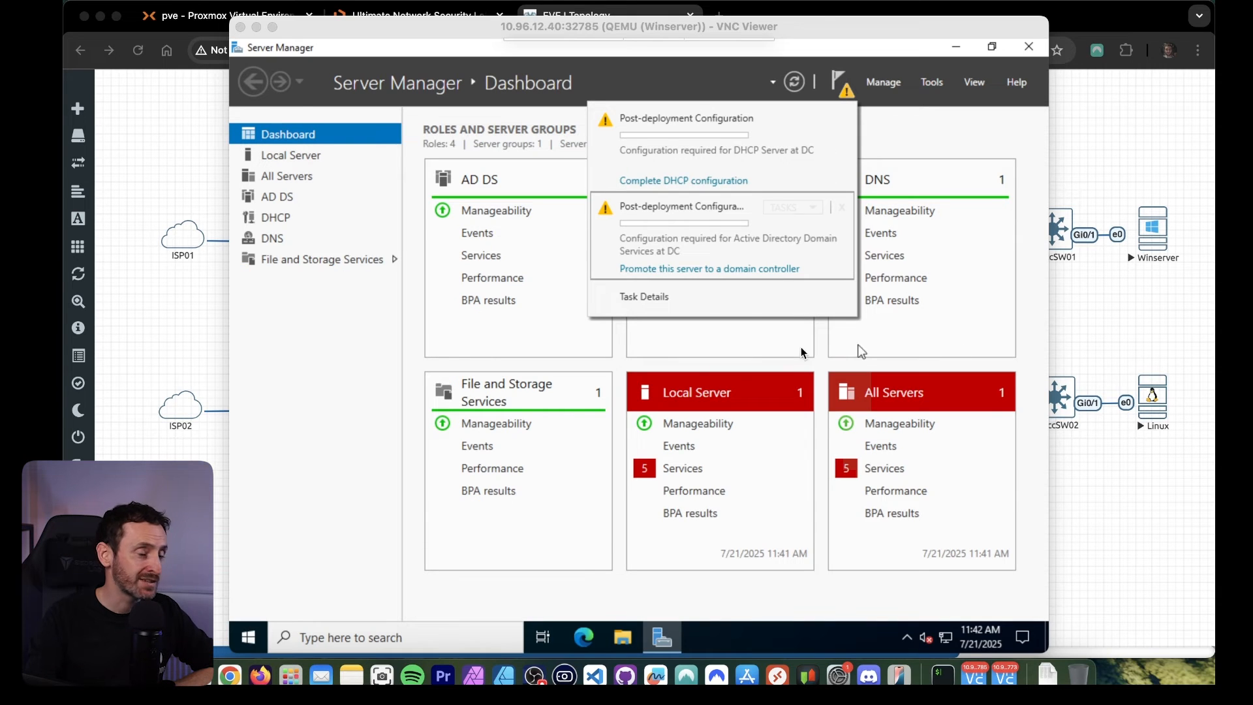
Start promoting DC to a domain controller in a new forest with the root domain name lab.local.
left_click(705, 269)
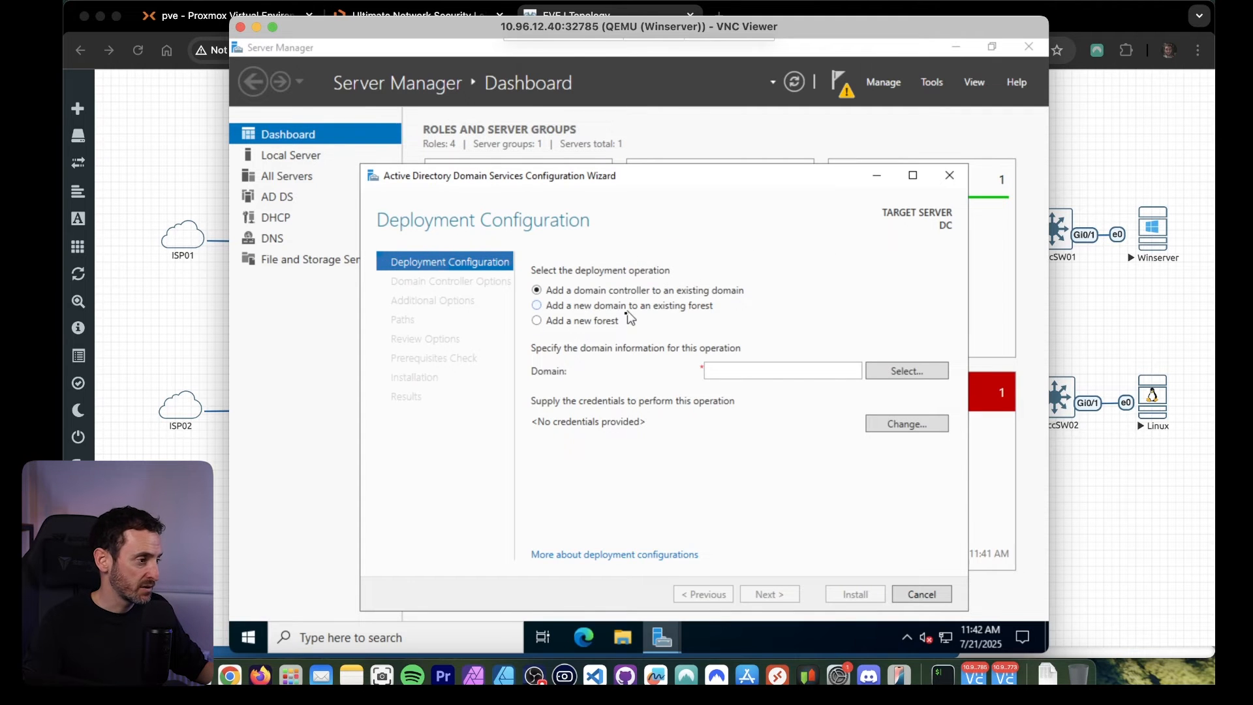
left_click(548, 322)
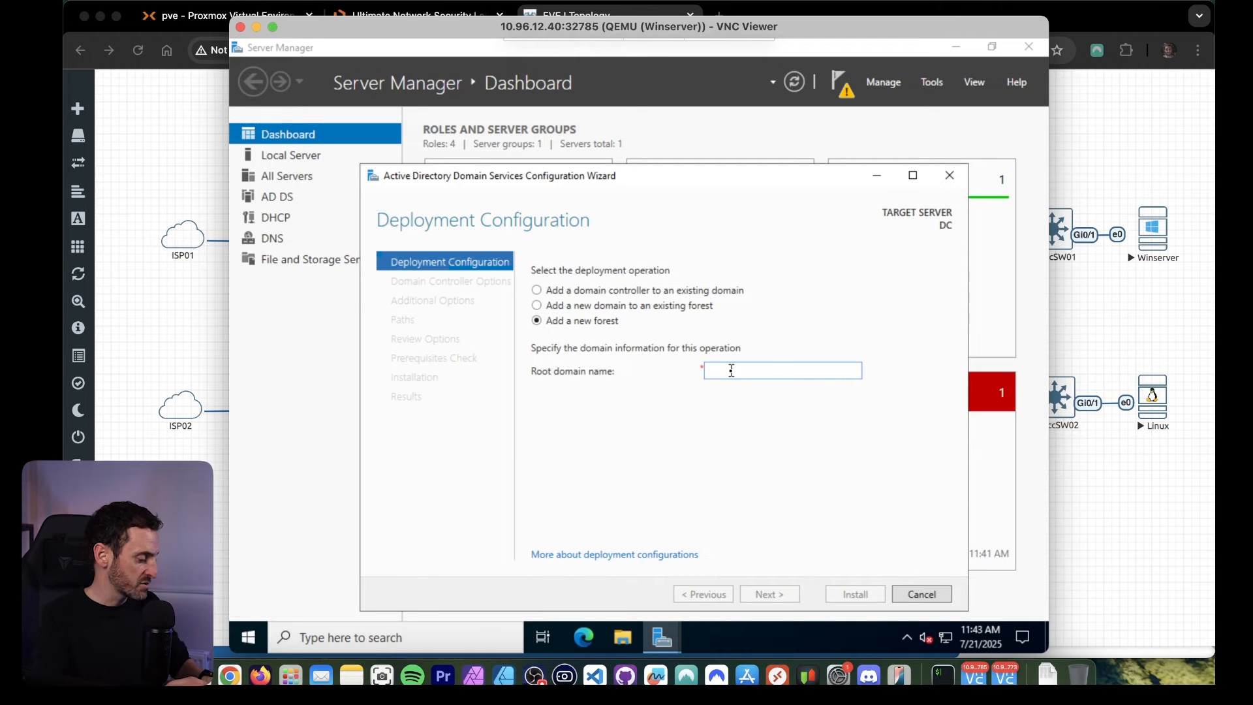
type("ger")
key("BackSpace")
key("BackSpace")
type("lab.local")
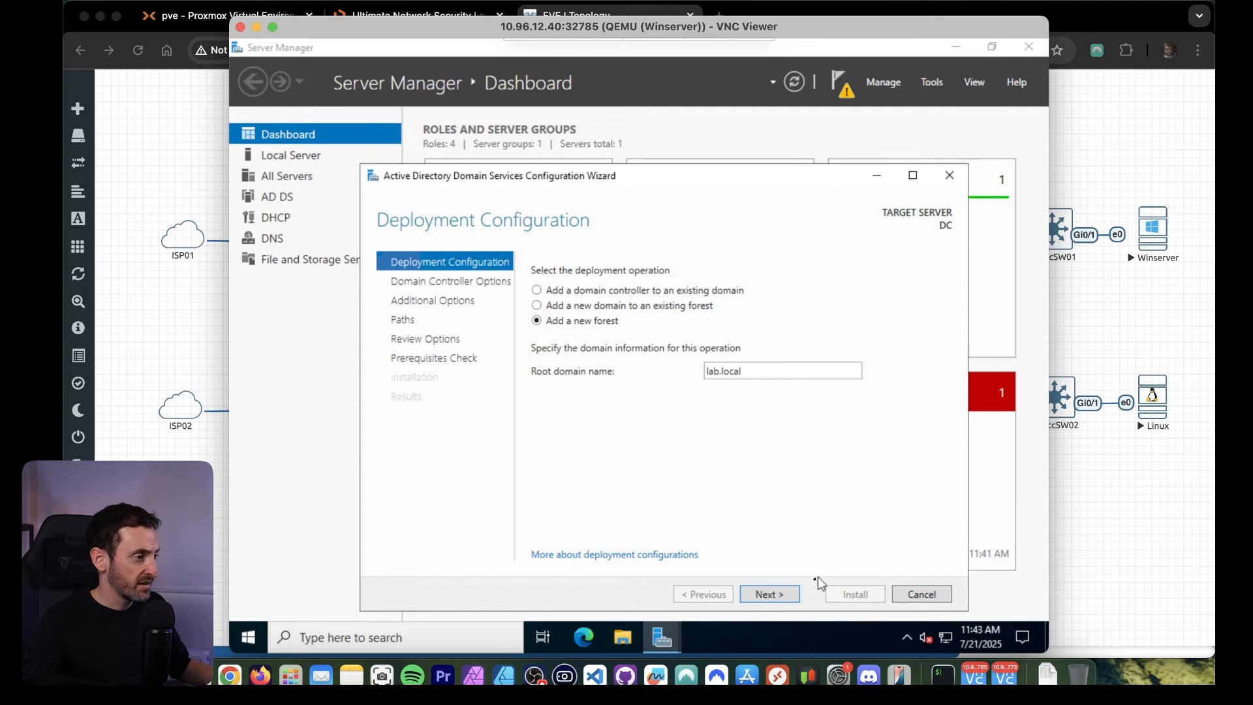
left_click(776, 591)
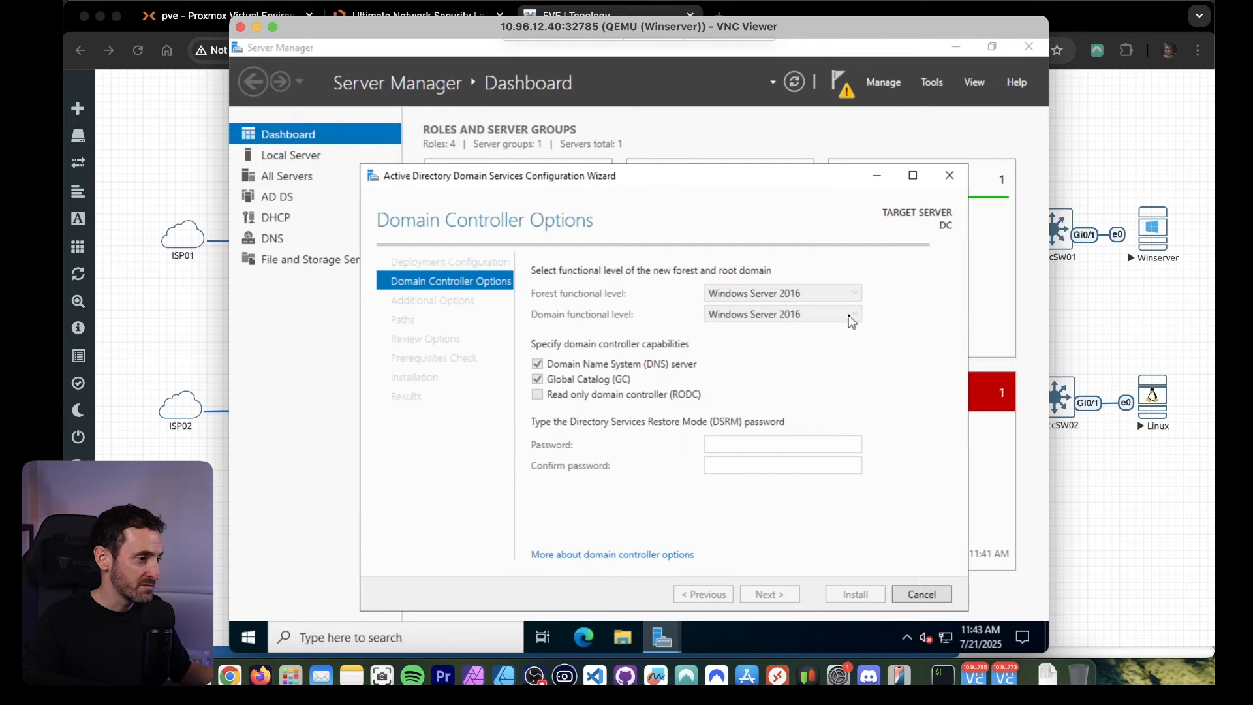
Check the available forest and domain functional levels, keeping both at Windows Server 2016.
left_click(844, 295)
left_click(841, 297)
left_click(847, 296)
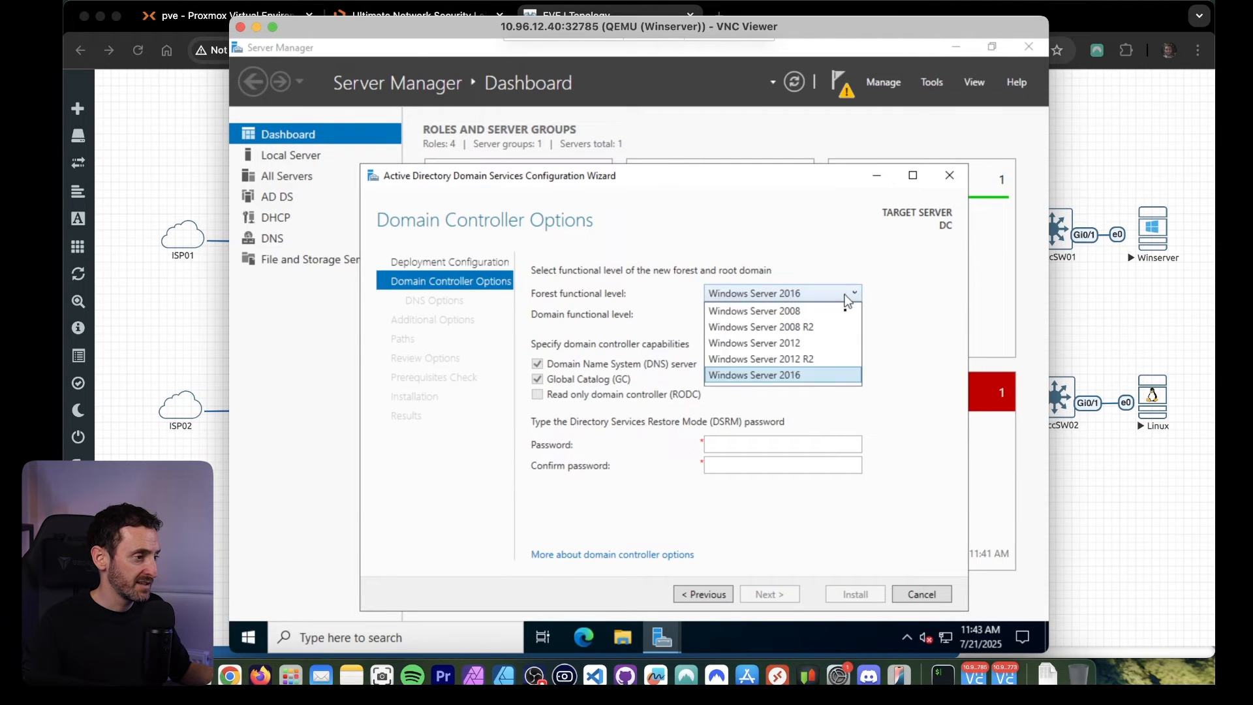
left_click(886, 365)
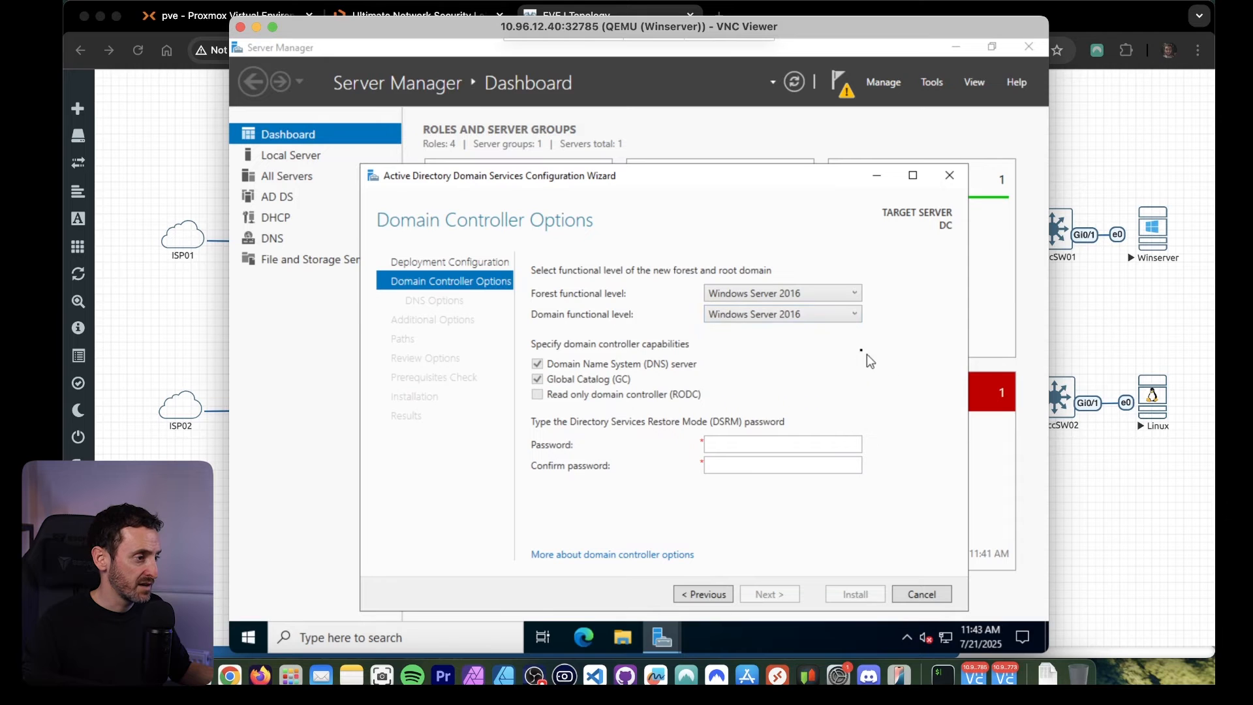
left_click(847, 317)
left_click(845, 354)
Enter and confirm the Directory Services Restore Mode password and accept the domain controller options.
left_click(733, 443)
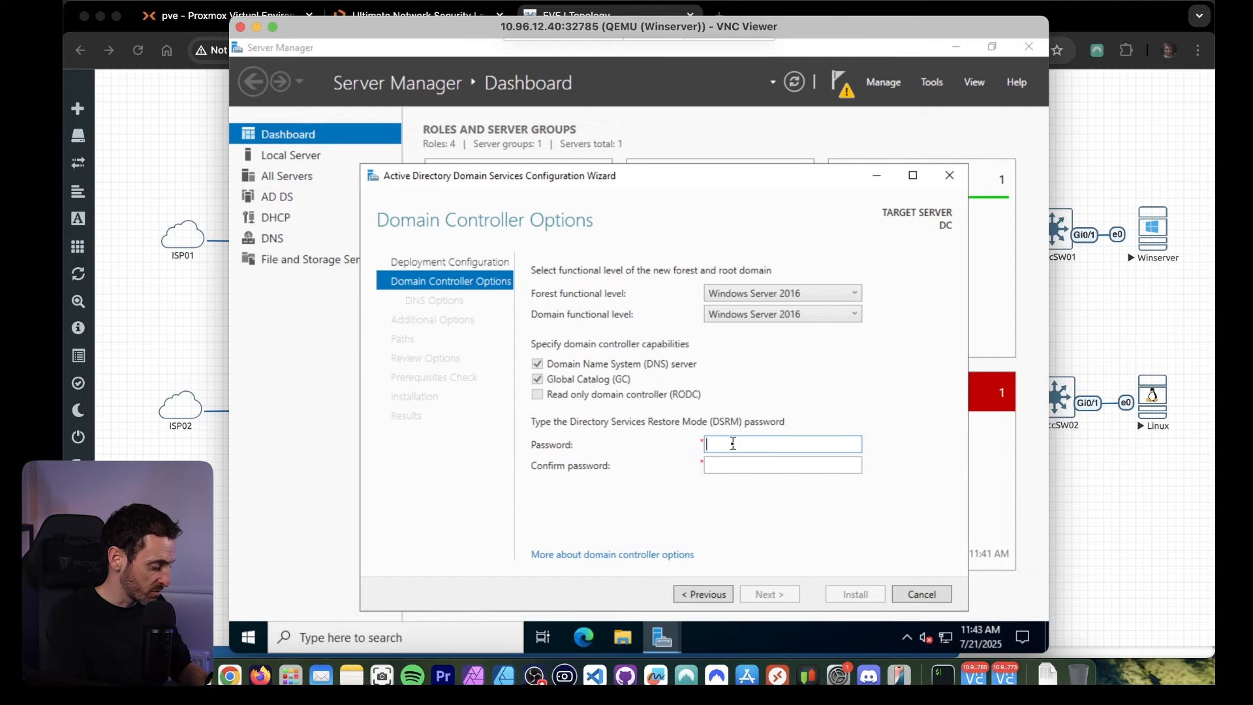
key("Tab")
type("•••••••")
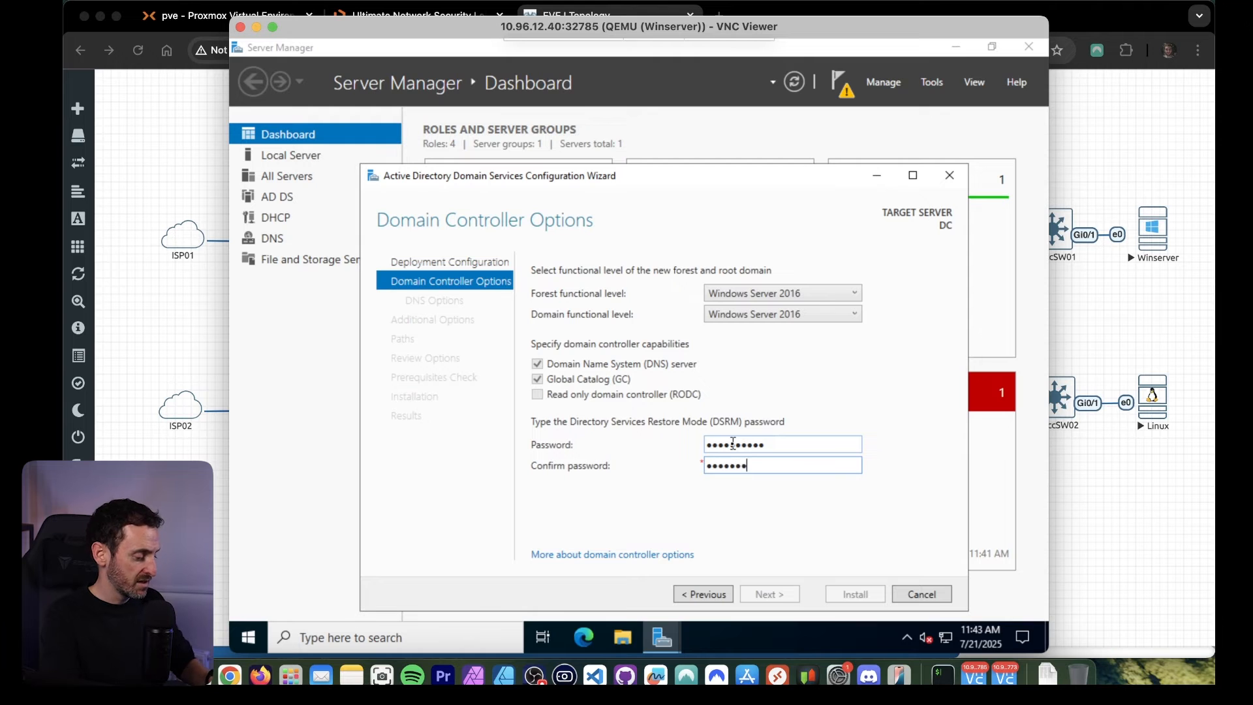
type("•••")
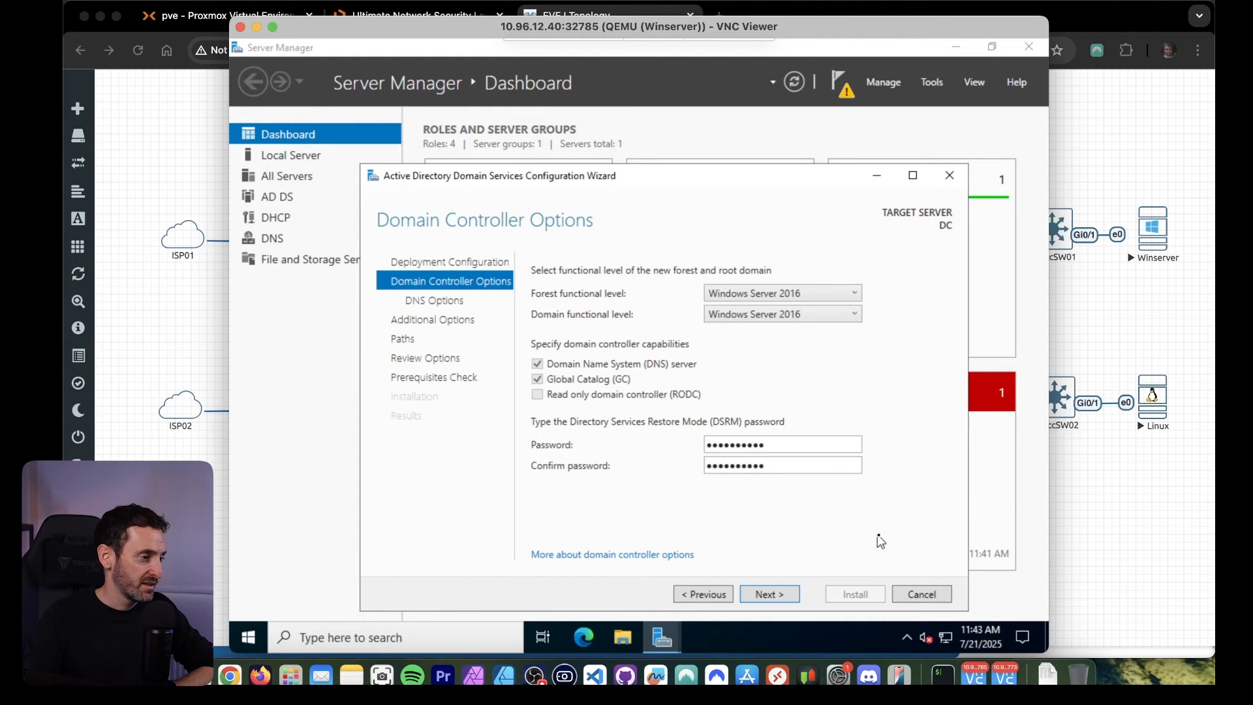
left_click(773, 594)
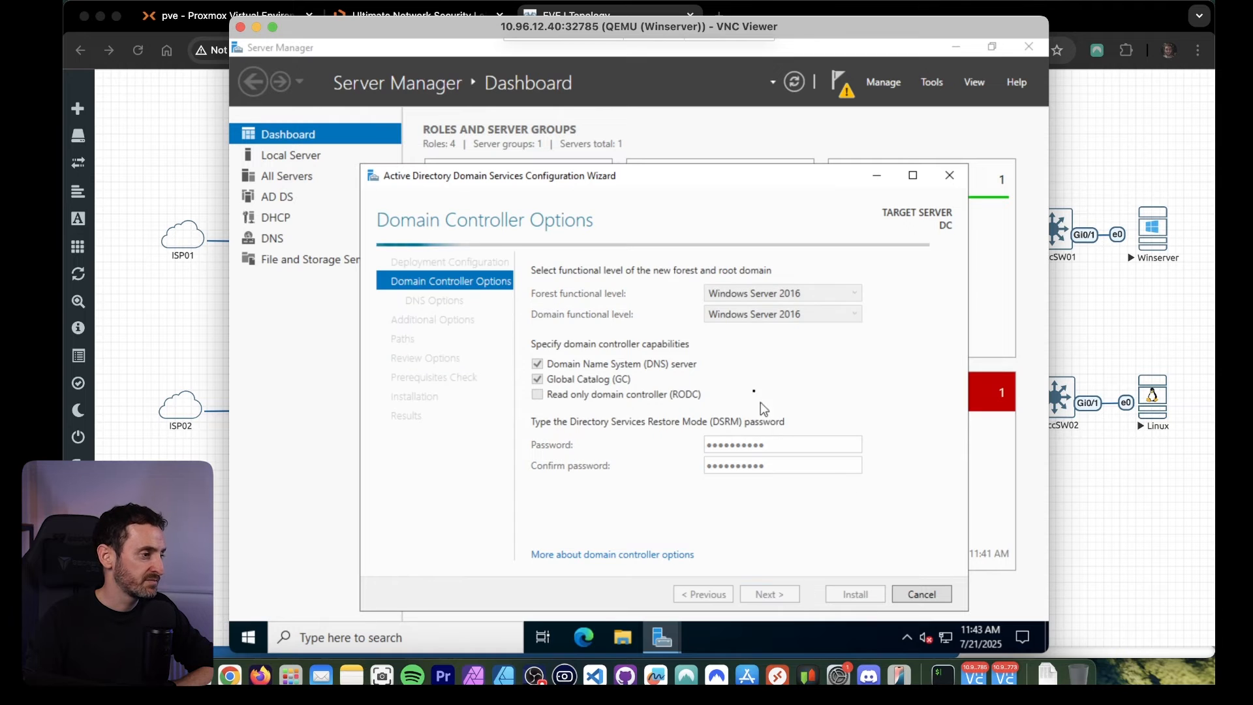
Accept the default DNS options, additional options, and AD DS database, log and SYSVOL folder paths.
left_click(770, 594)
left_click(771, 594)
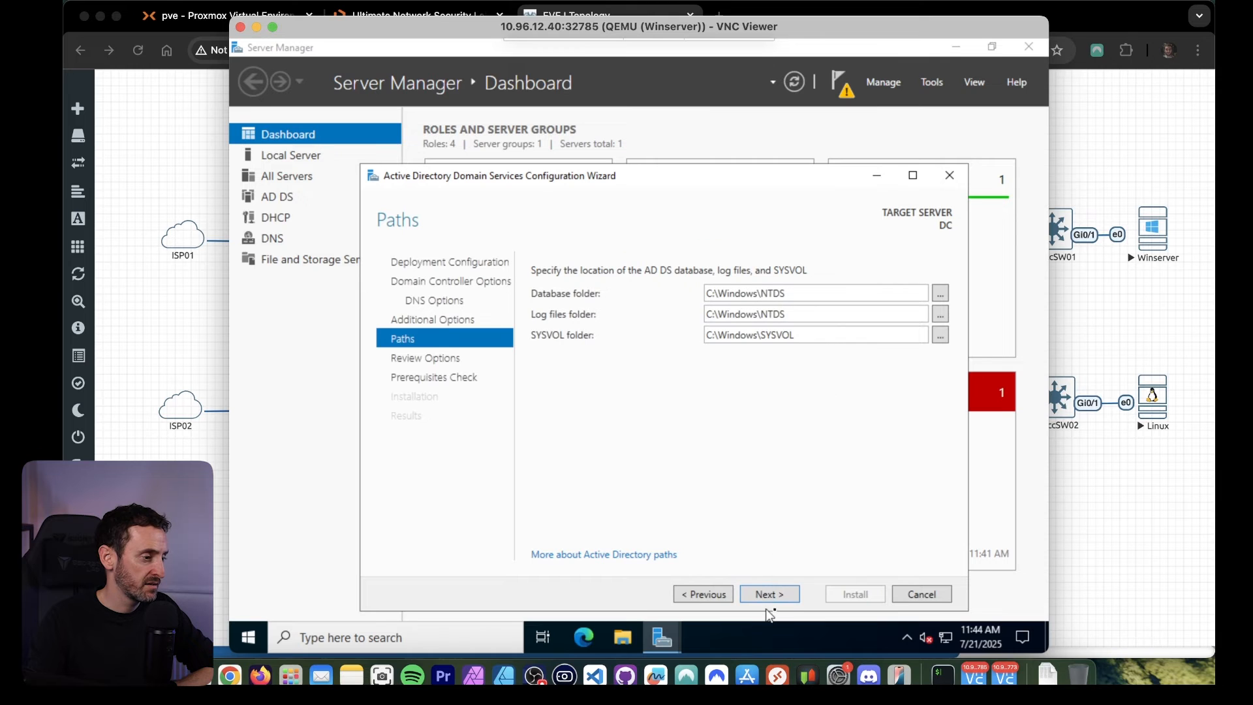
left_click(776, 597)
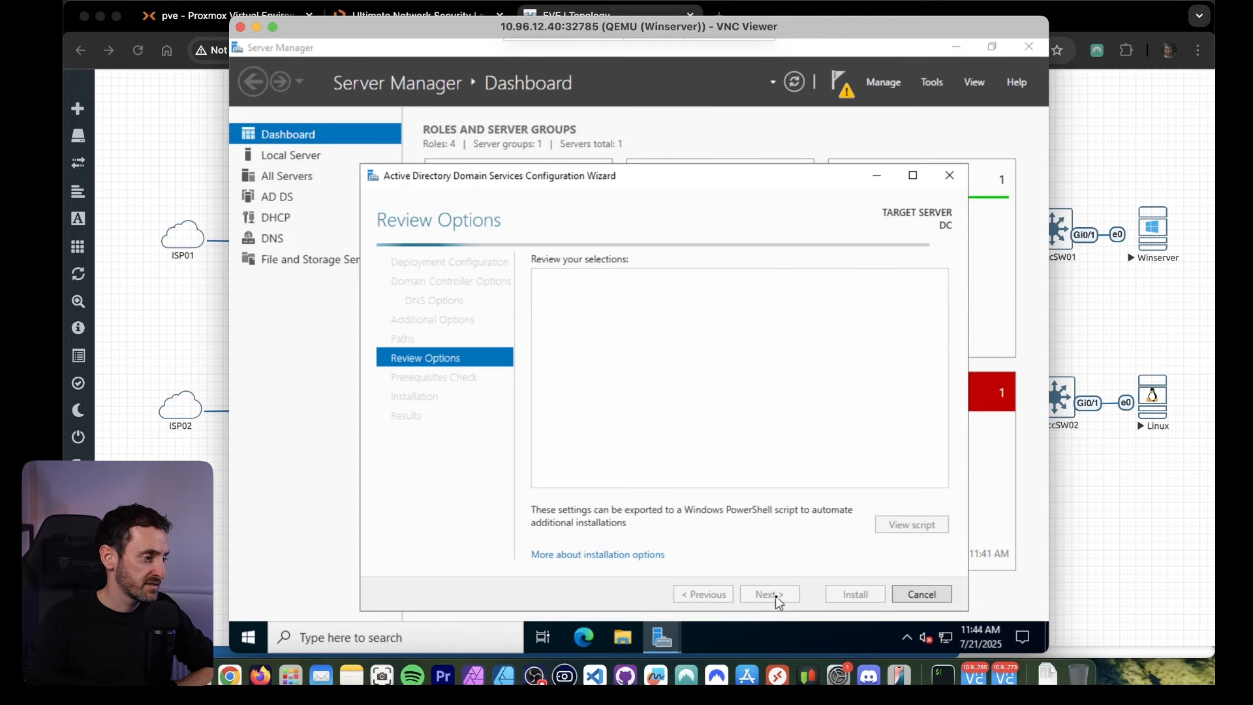
Accept the reviewed selections, check the prerequisite results, and install Active Directory Domain Services on DC.
left_click(776, 596)
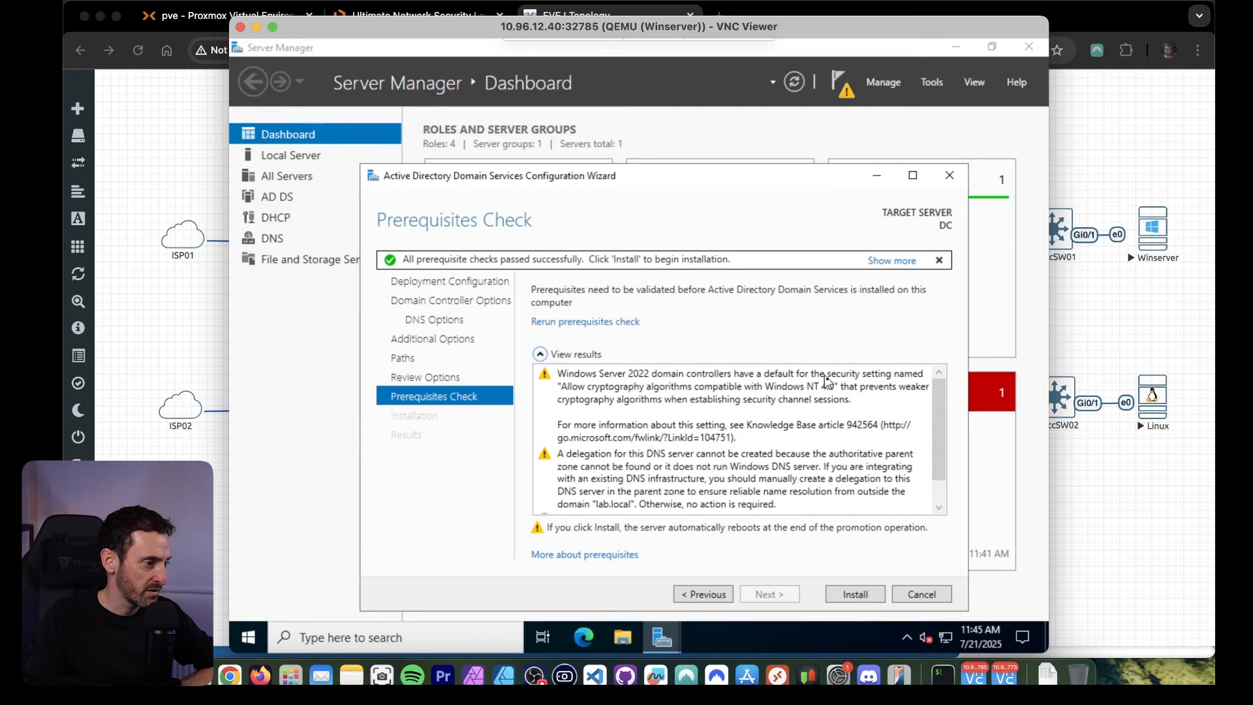
scroll(931, 432, "down", 1)
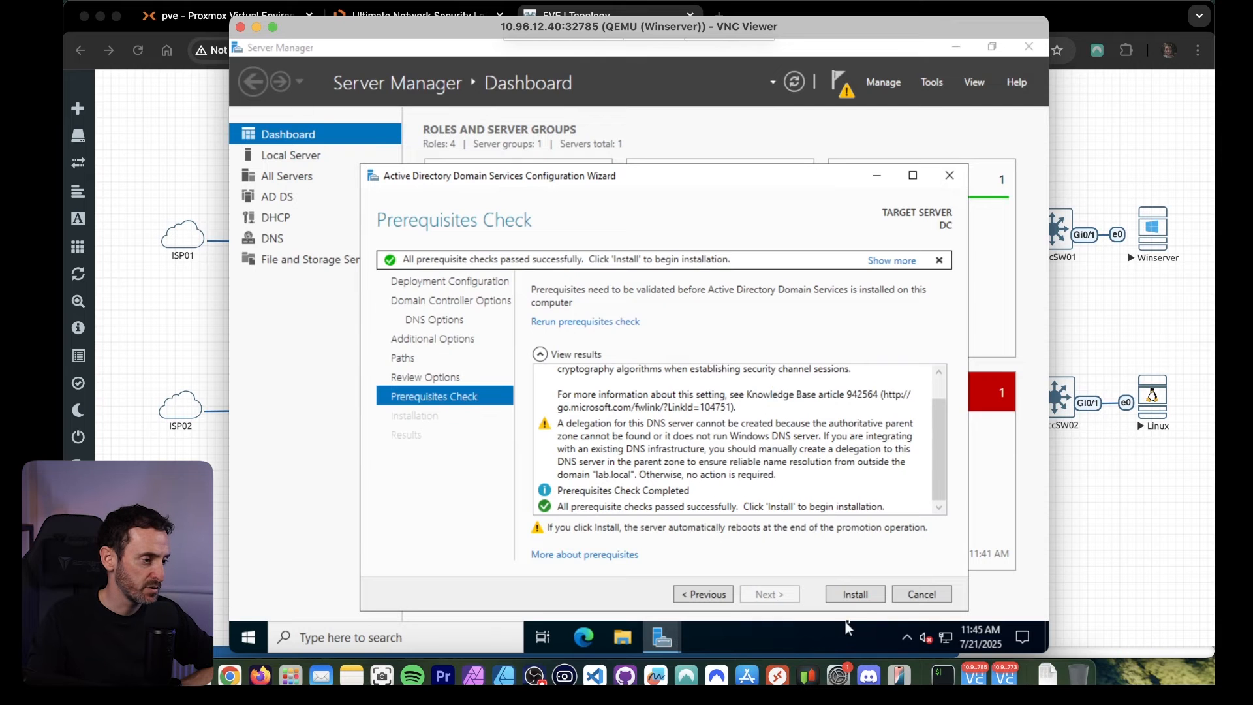
left_click(852, 598)
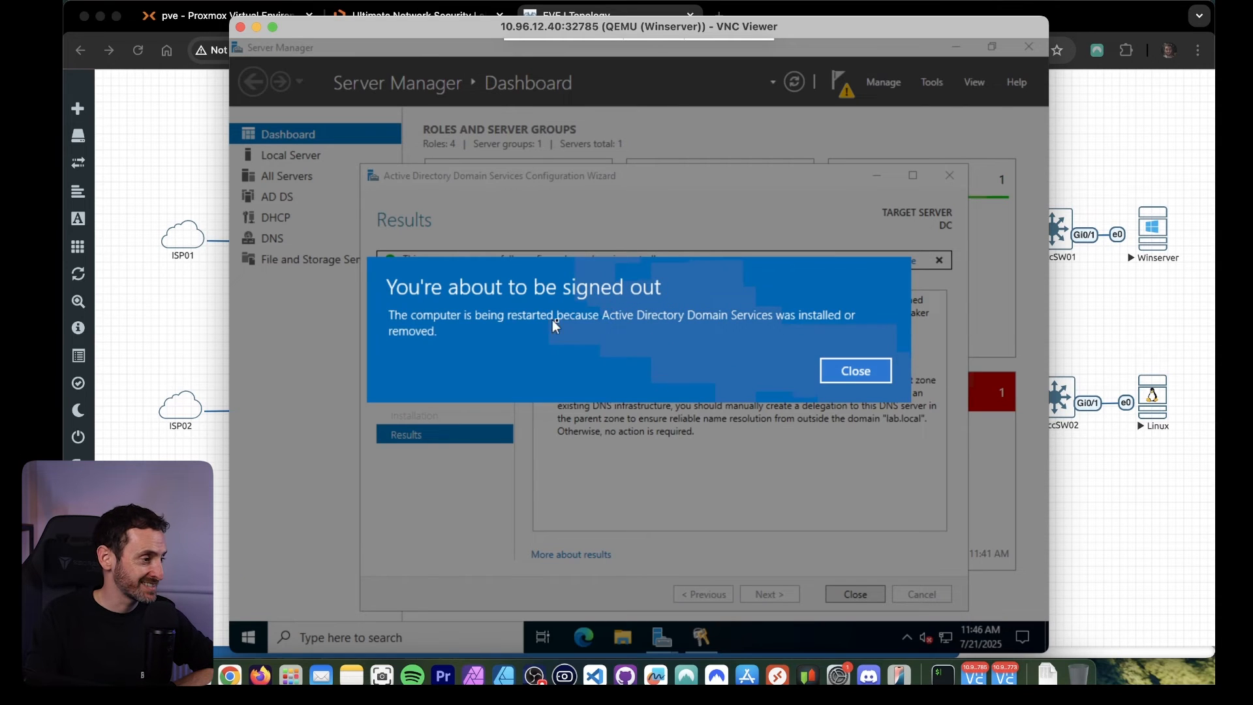
Dismiss the restart notice and the wizard results, and sign back in as LAB\Administrator with the account password.
left_click(854, 378)
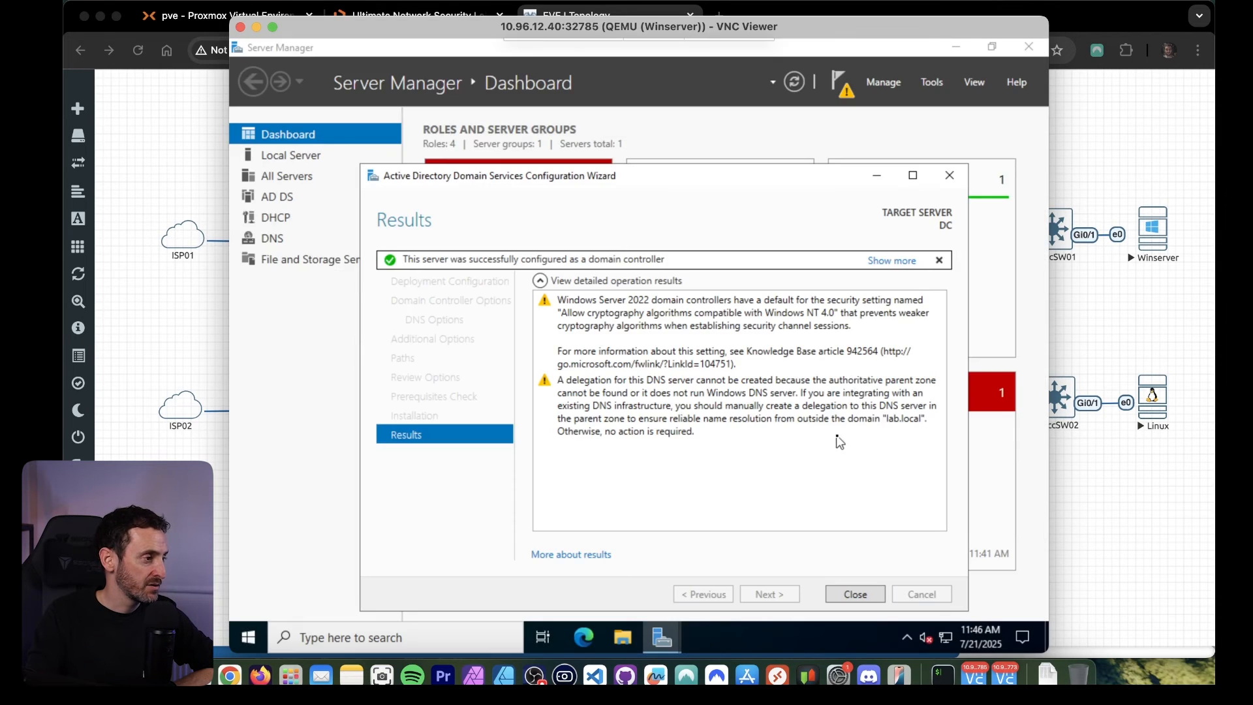
left_click(864, 593)
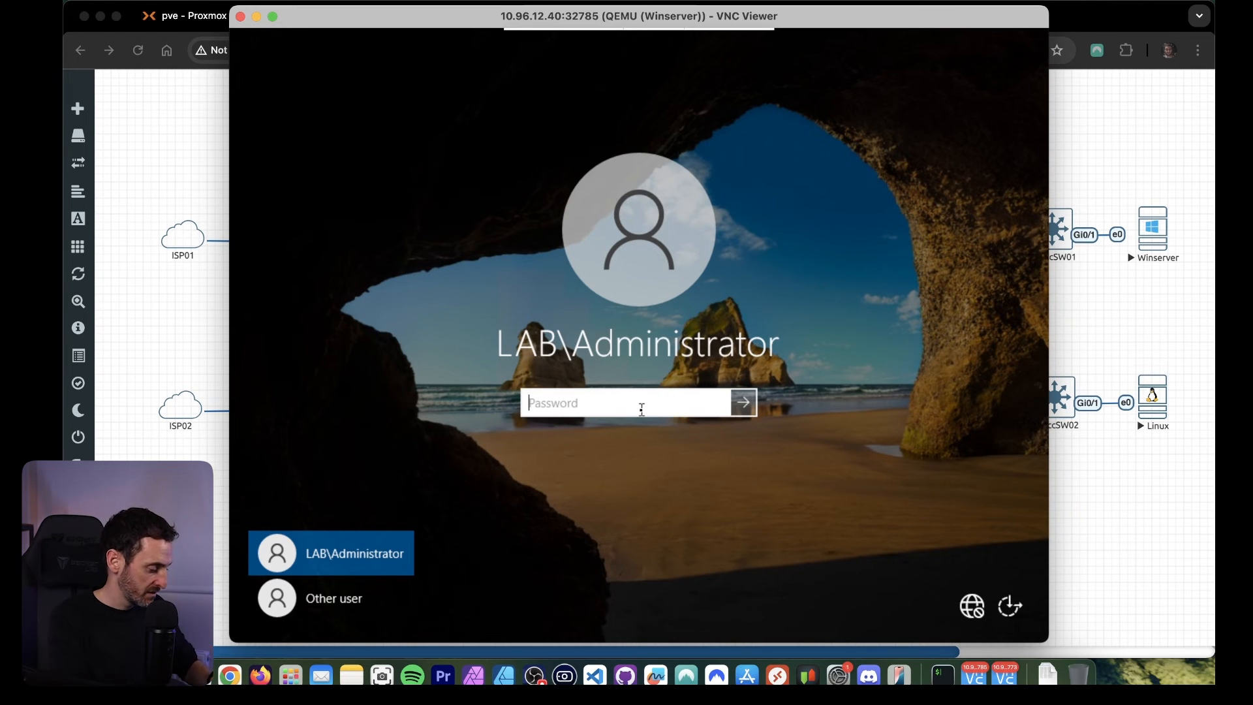
key("Return")
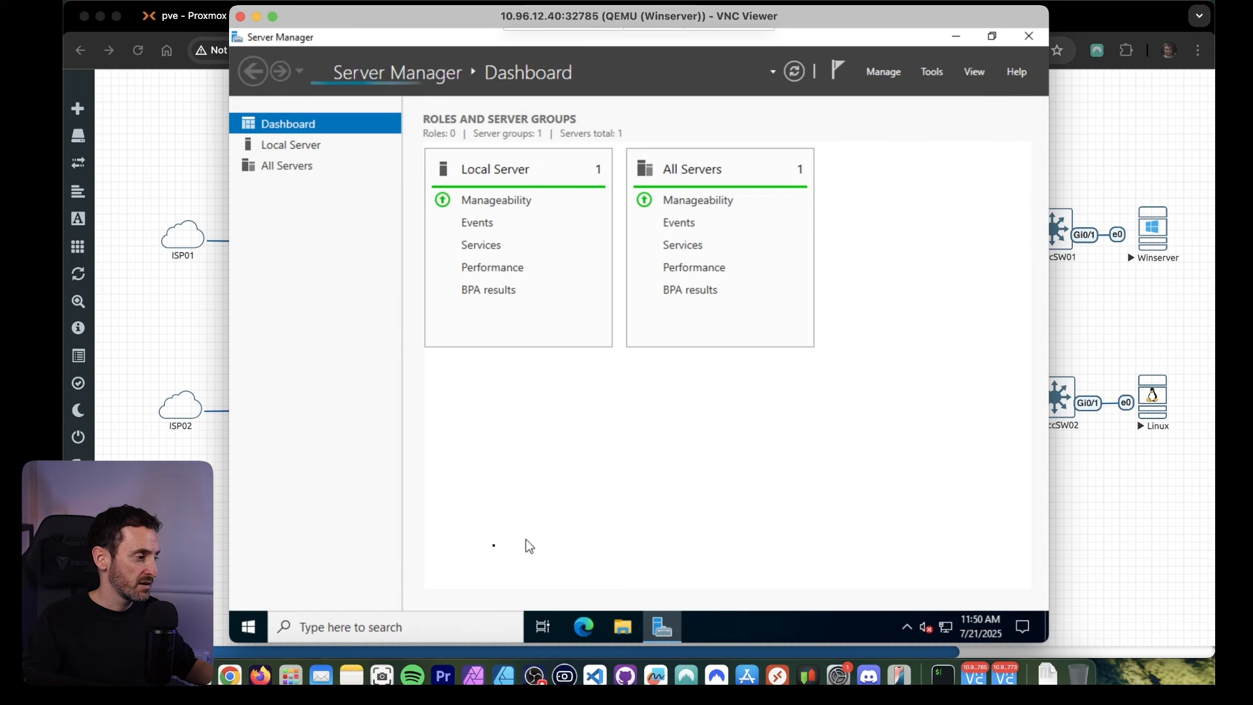
Open the DHCP and DNS management consoles from the Windows administrative tools.
left_click(248, 627)
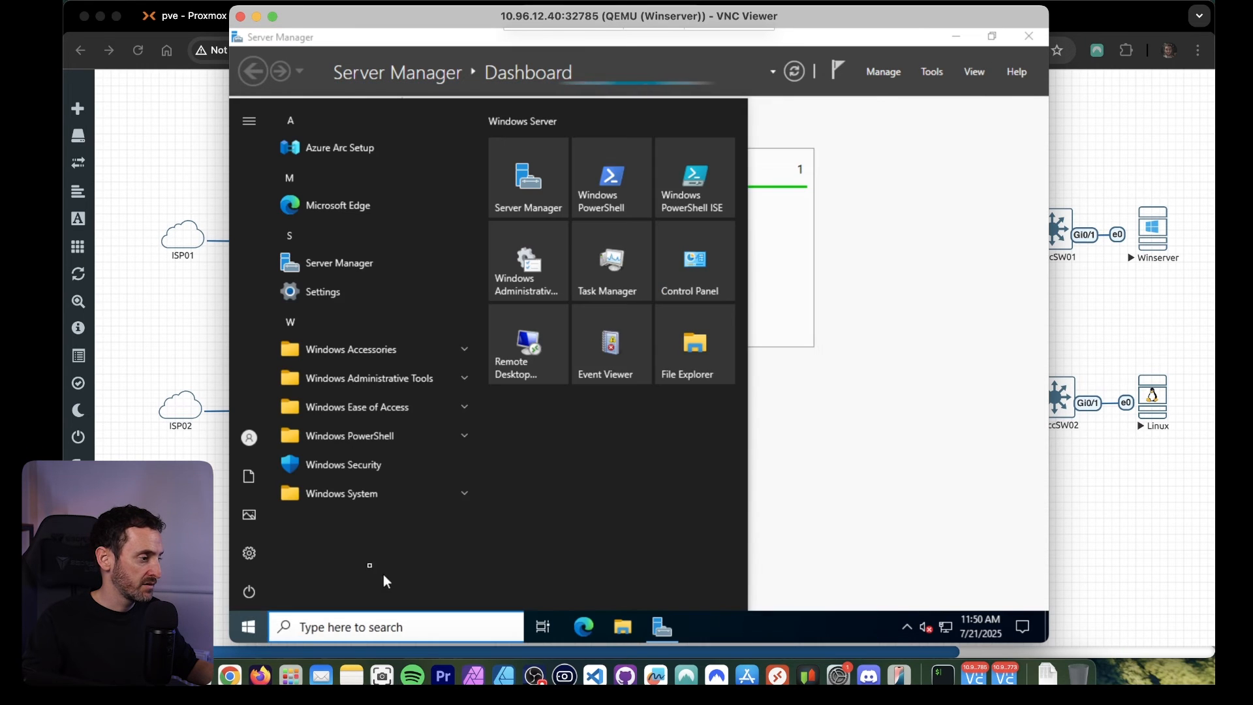
left_click(509, 267)
left_click(501, 359)
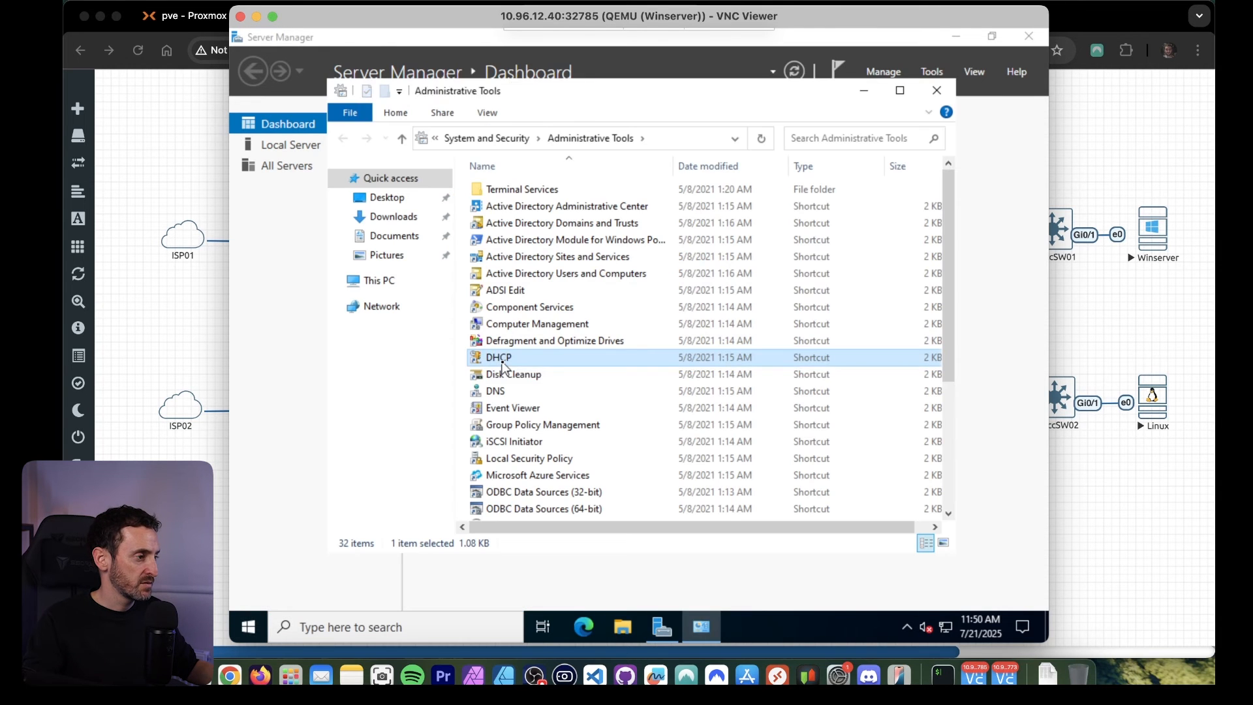
left_click(873, 98)
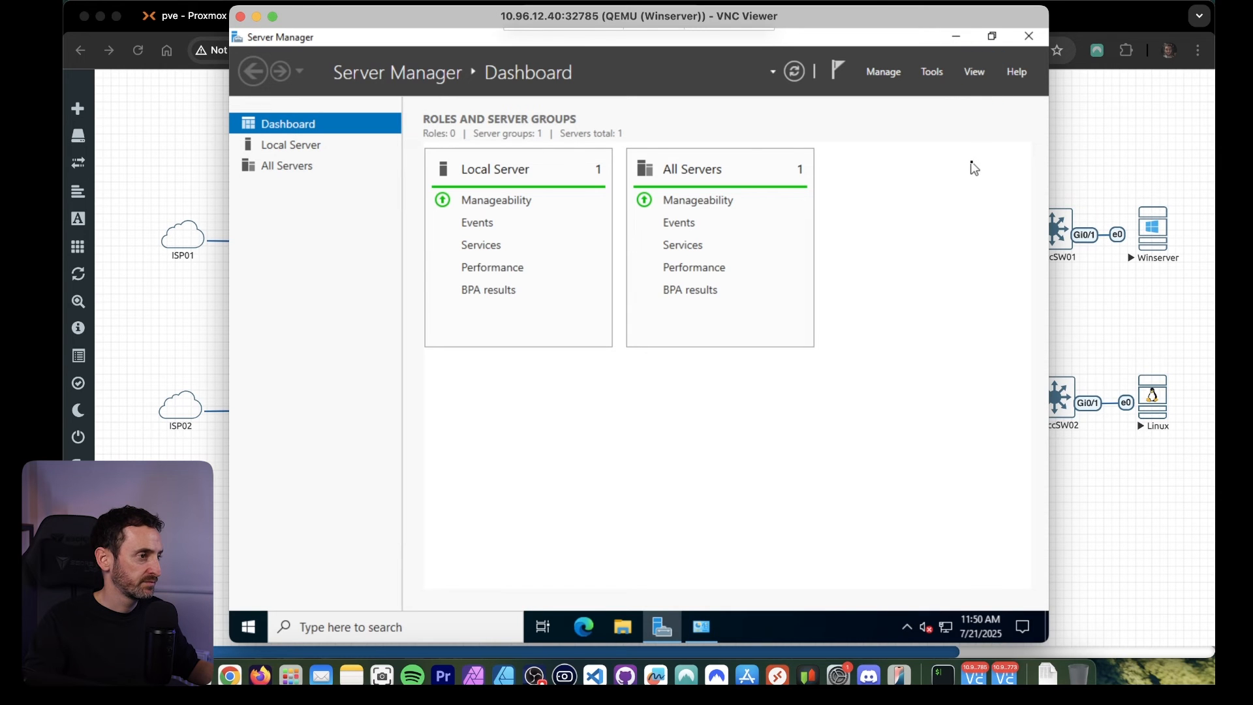
left_click(248, 625)
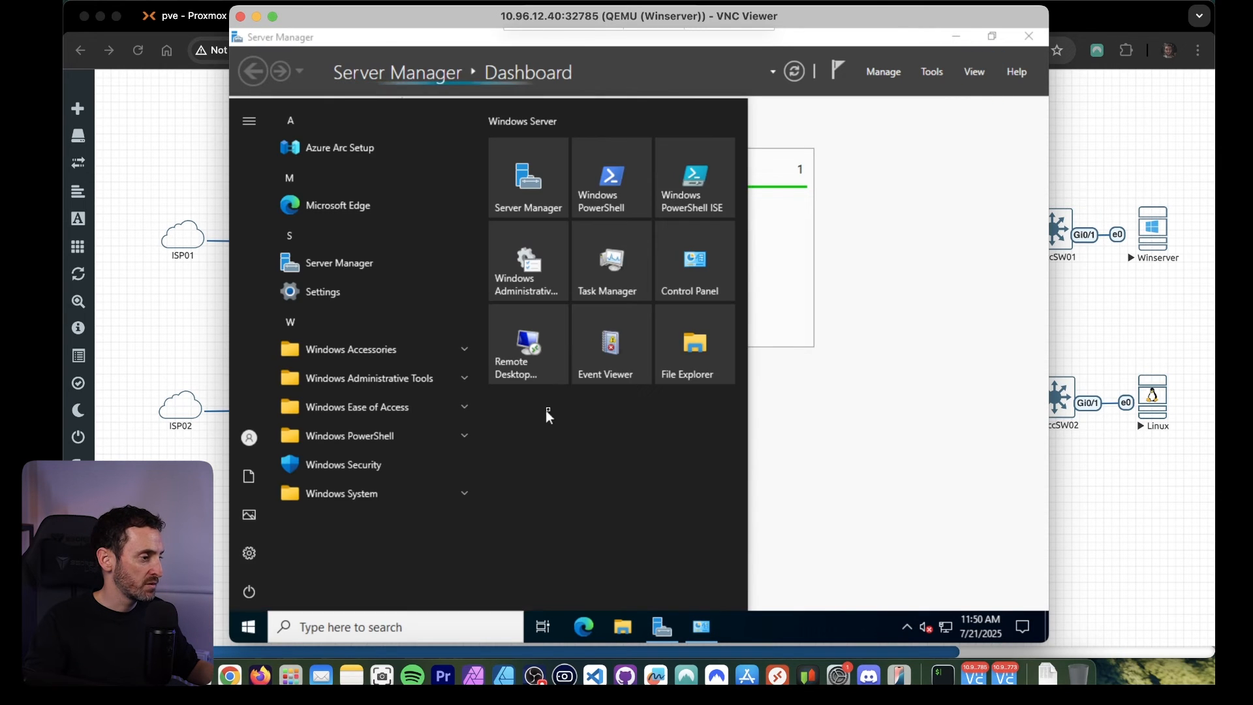
left_click(417, 382)
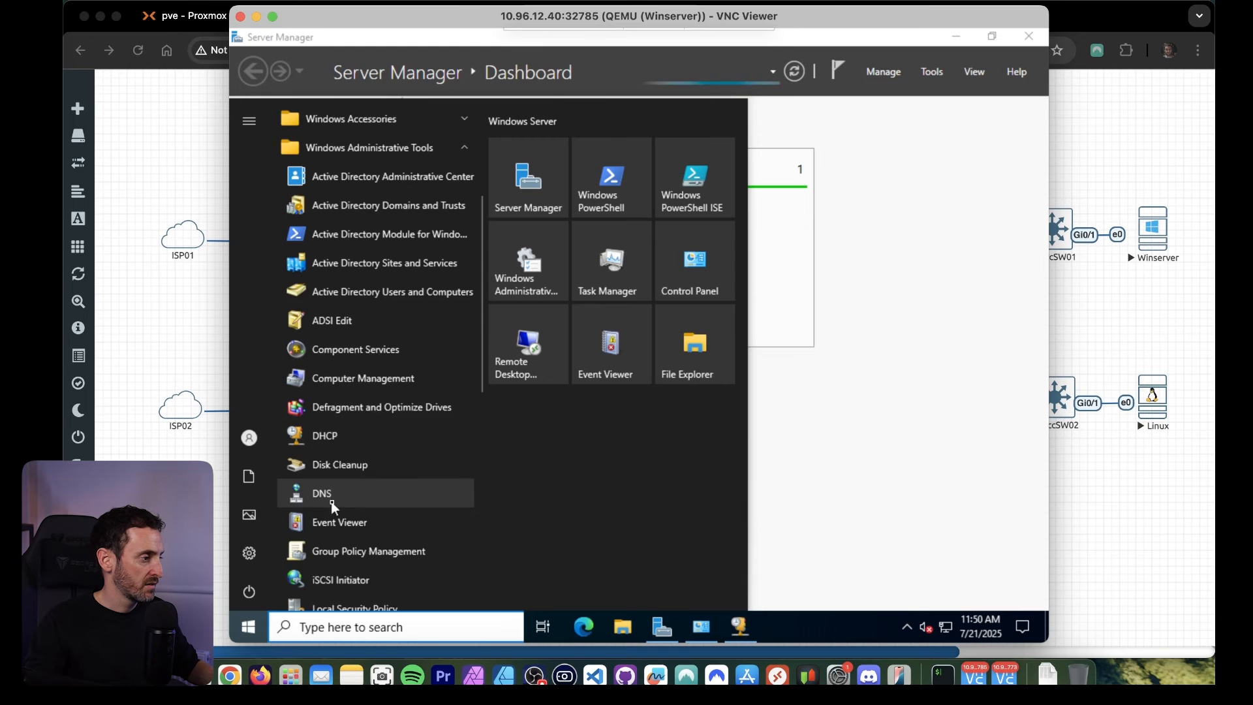
left_click(471, 486)
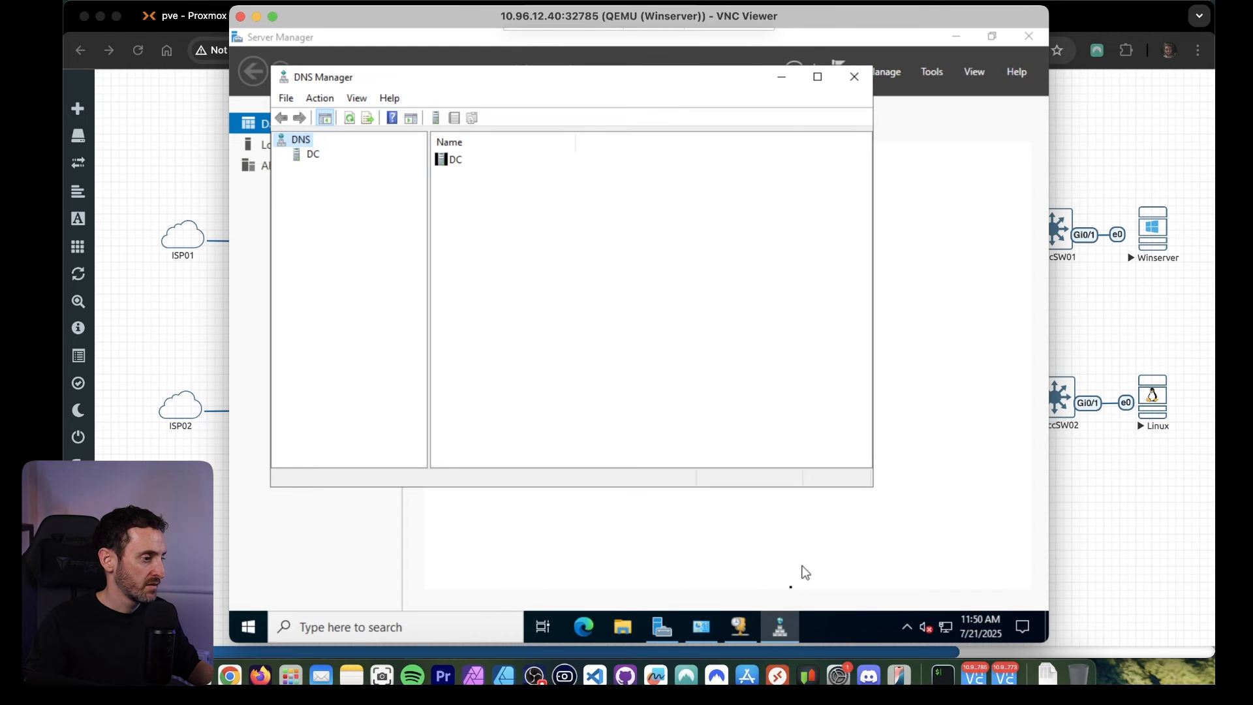
Maximize the DHCP console, expand dc.lab.local down to its IPv4 node, and widen the console tree.
left_click(741, 628)
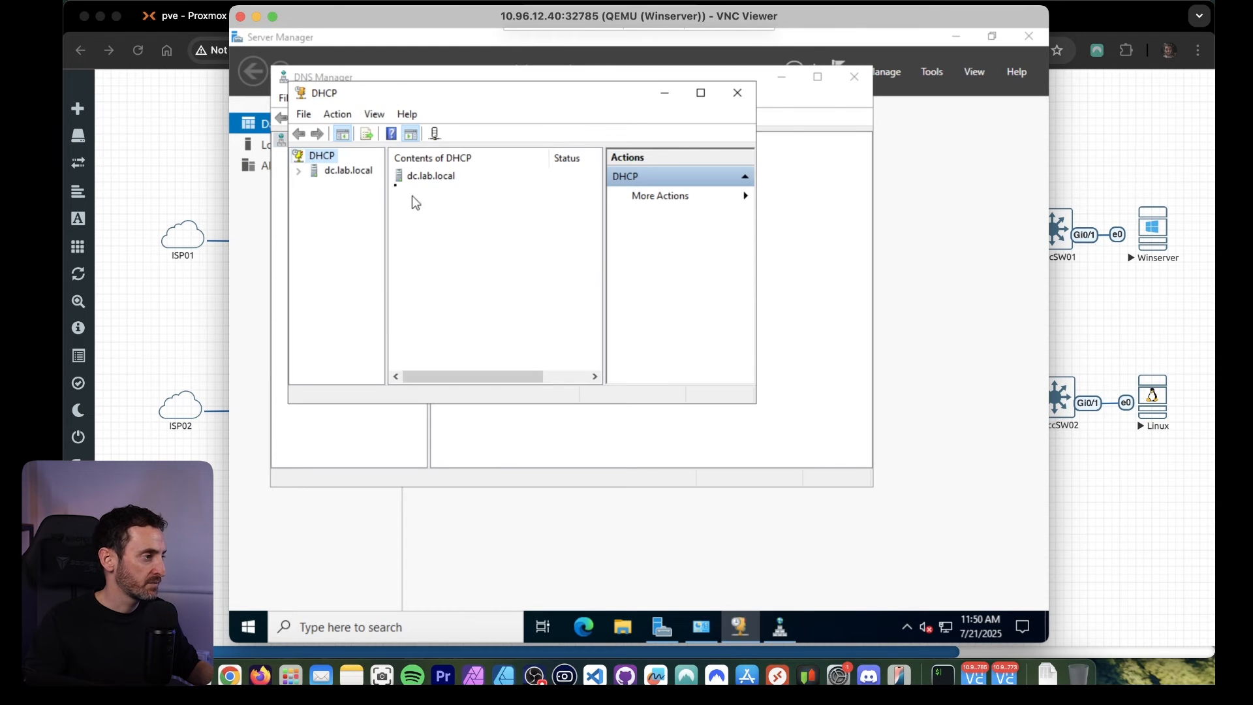
left_click(348, 171)
left_click(701, 95)
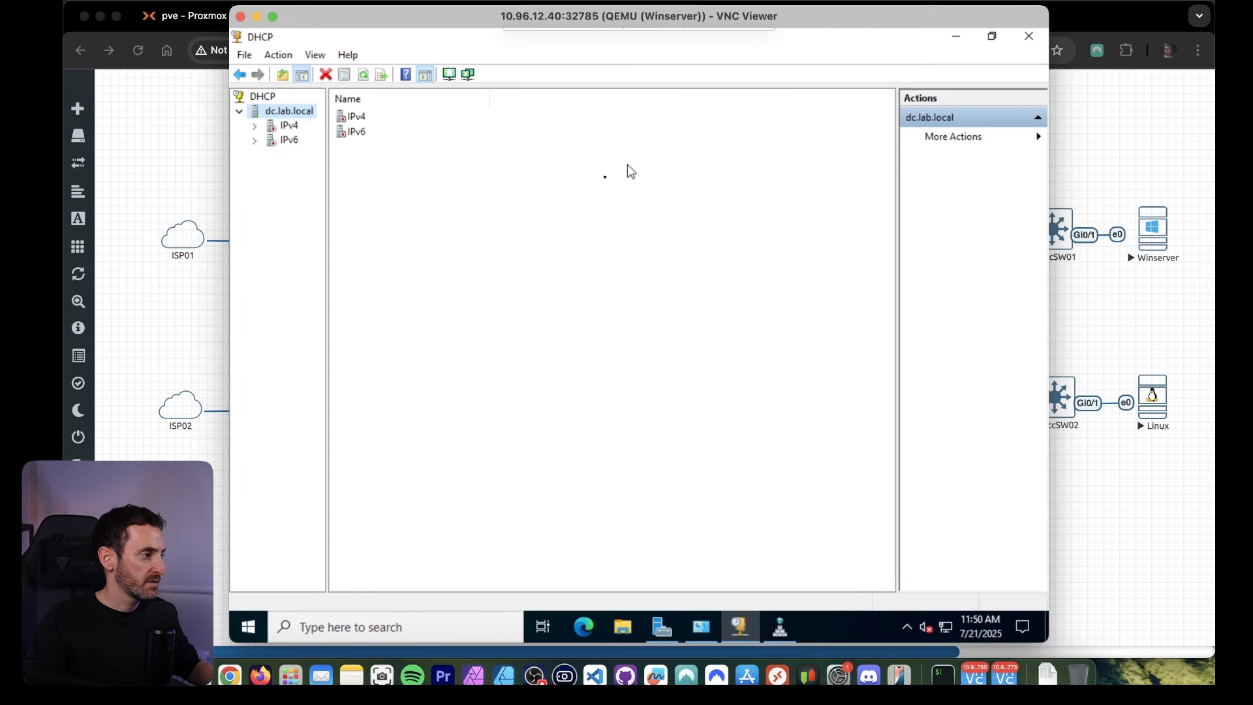
double_click(289, 126)
left_click_drag(328, 175, 473, 174)
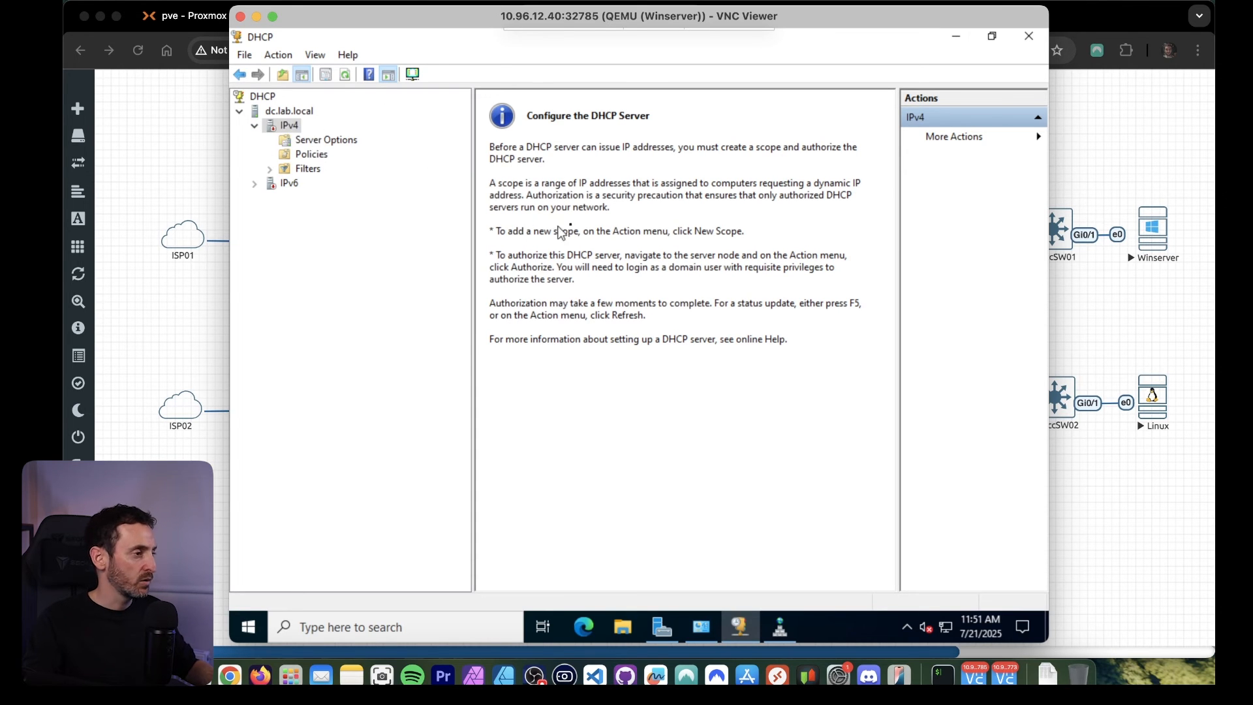
left_click(289, 112)
left_click(287, 127)
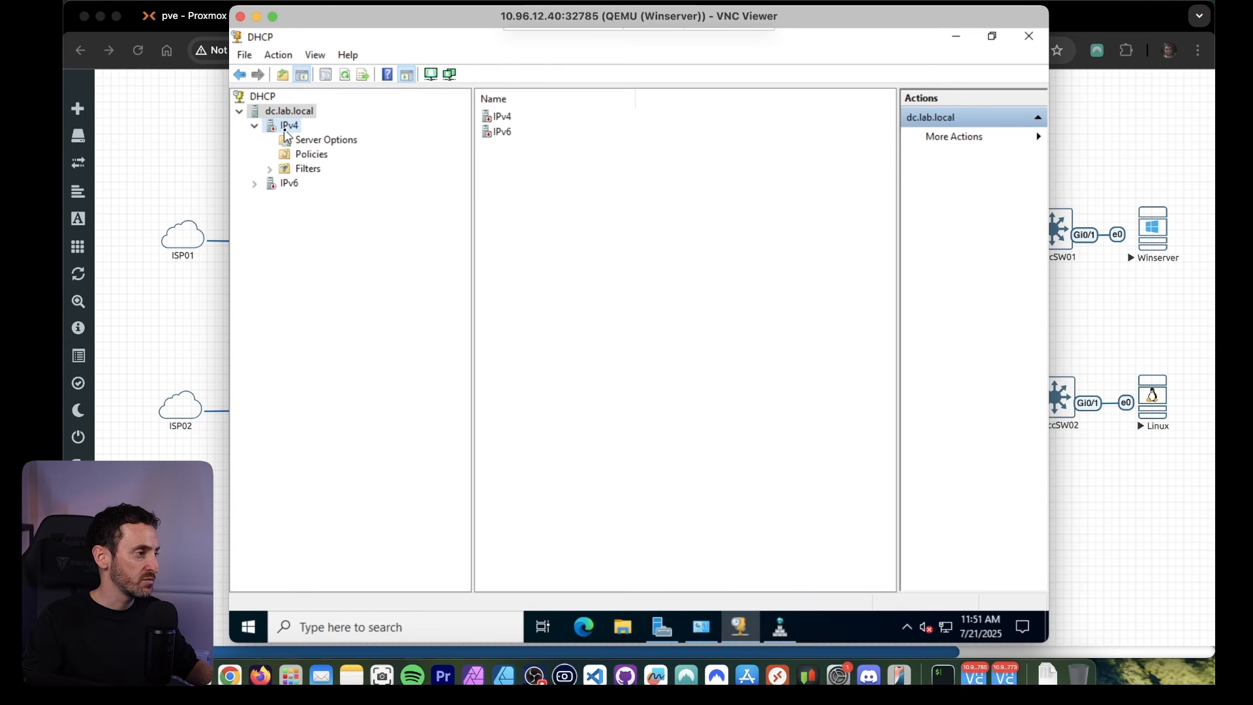
Start a new IPv4 scope and name it VLAN300.
right_click(287, 129)
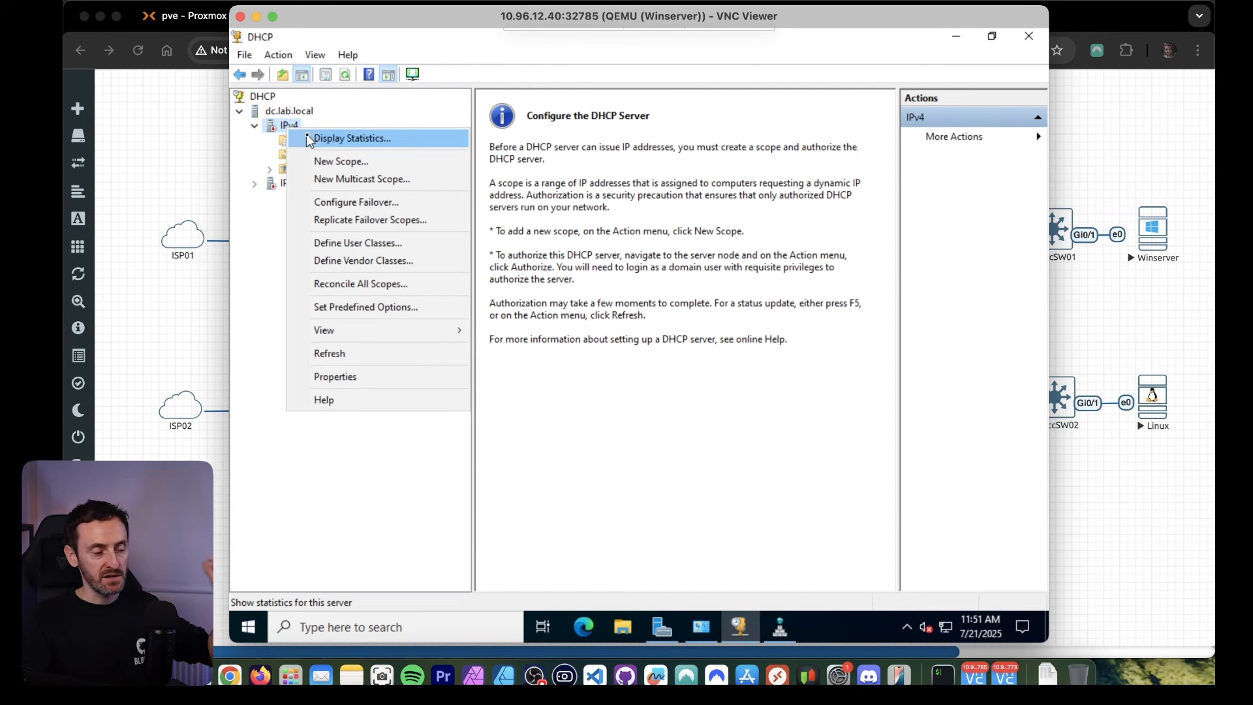
left_click(334, 162)
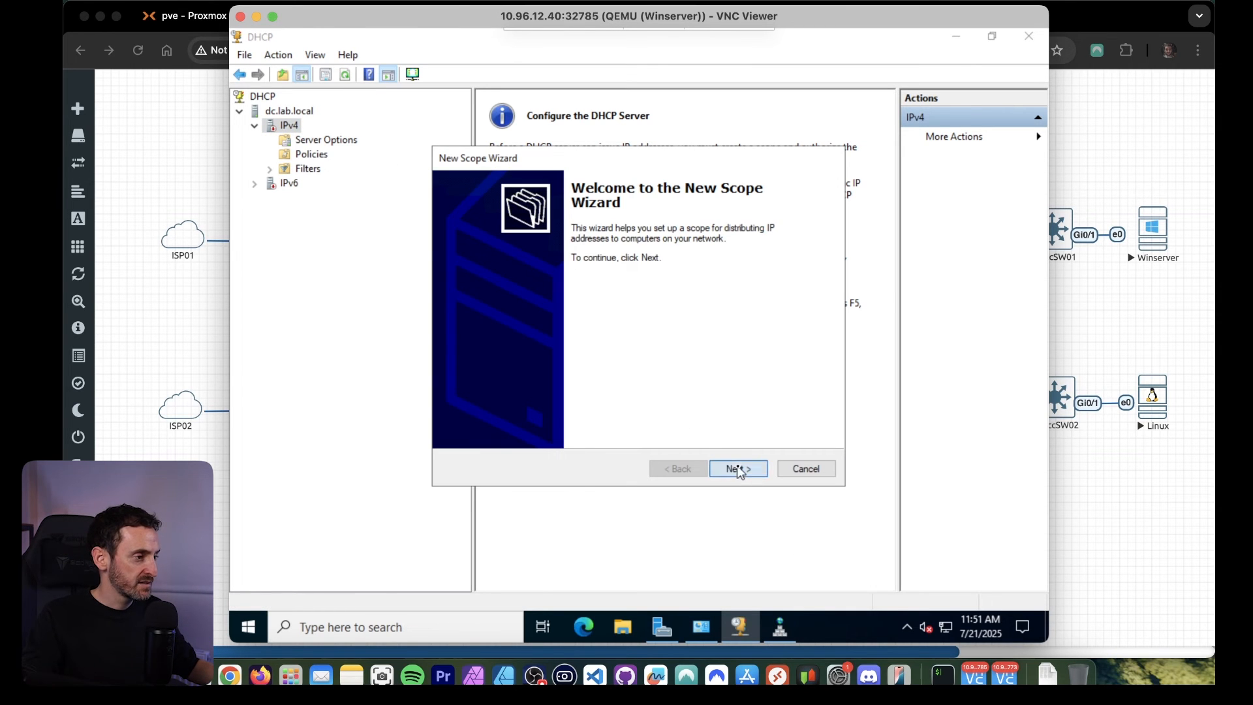
left_click(738, 468)
type("VB")
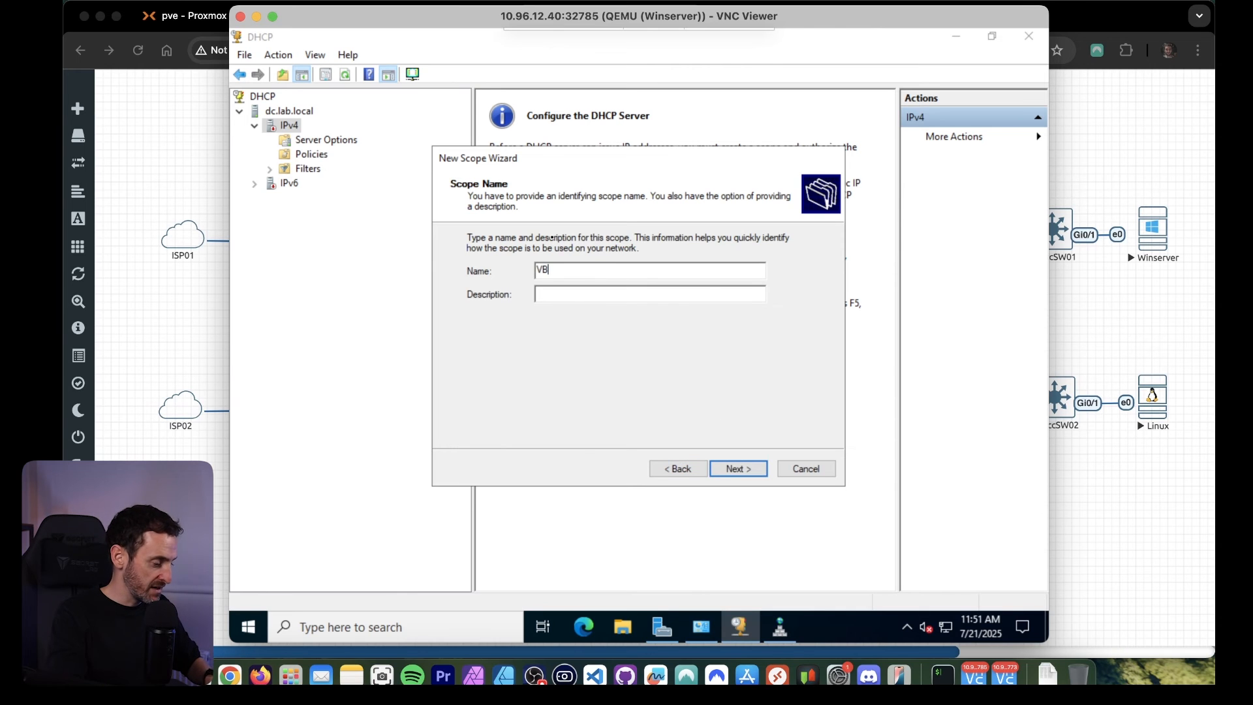
type("LAN3")
key("BackSpace")
key("BackSpace")
key("BackSpace")
key("BackSpace")
key("BackSpace")
key("BackSpace")
key("BackSpace")
type("VLAN300")
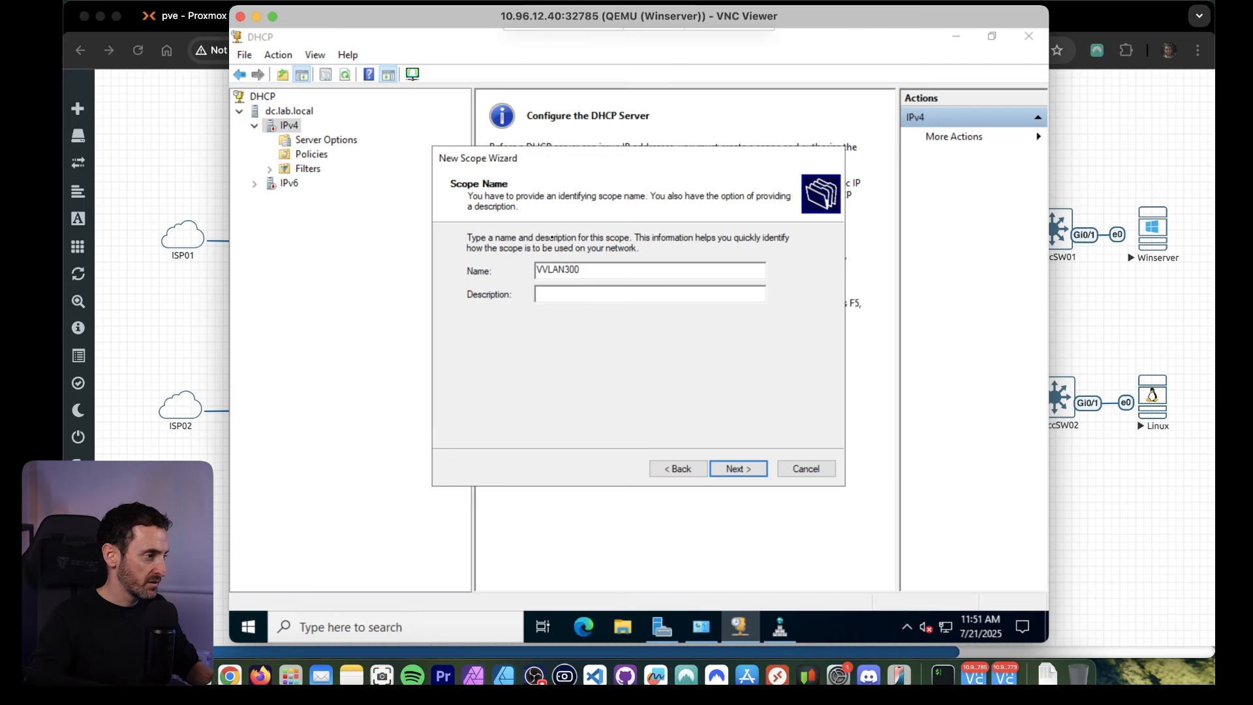
key("Left")
key("Left")
key("Left")
key("Left")
key("Left")
key("Left")
key("BackSpace")
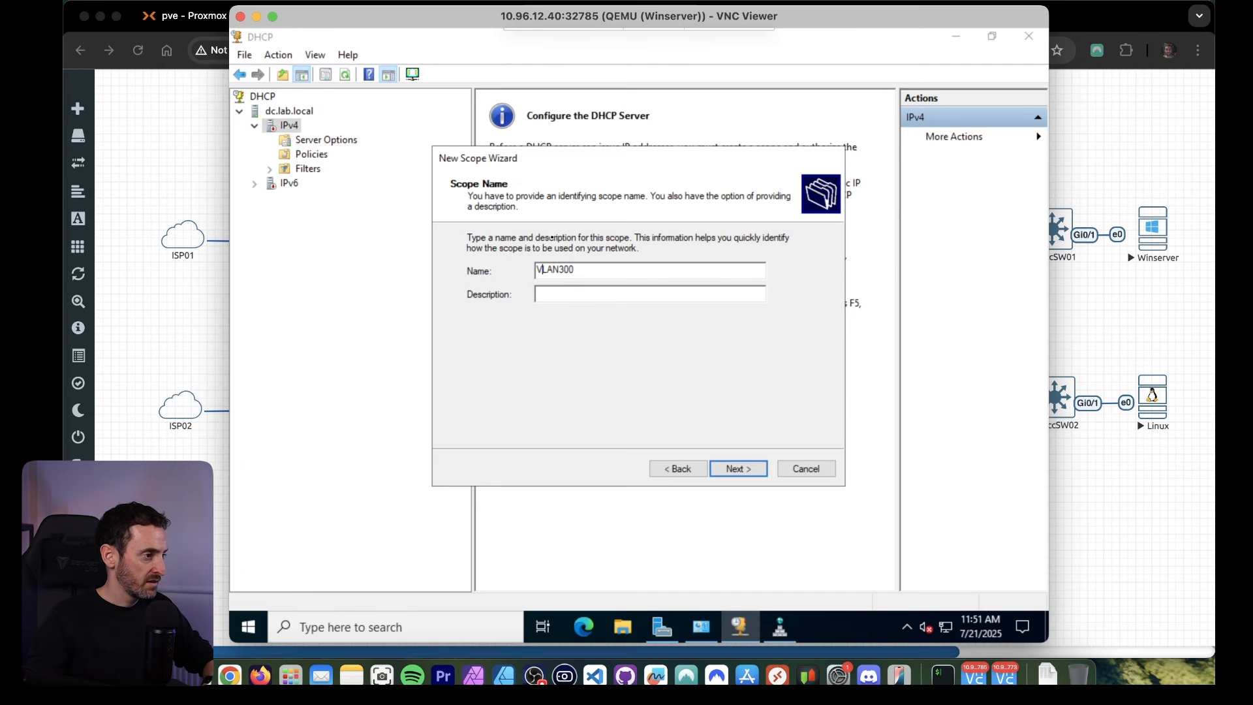
left_click(739, 467)
Set the scope's address range from 10.3.1.50 to 10.3.1.100.
type("10 ")
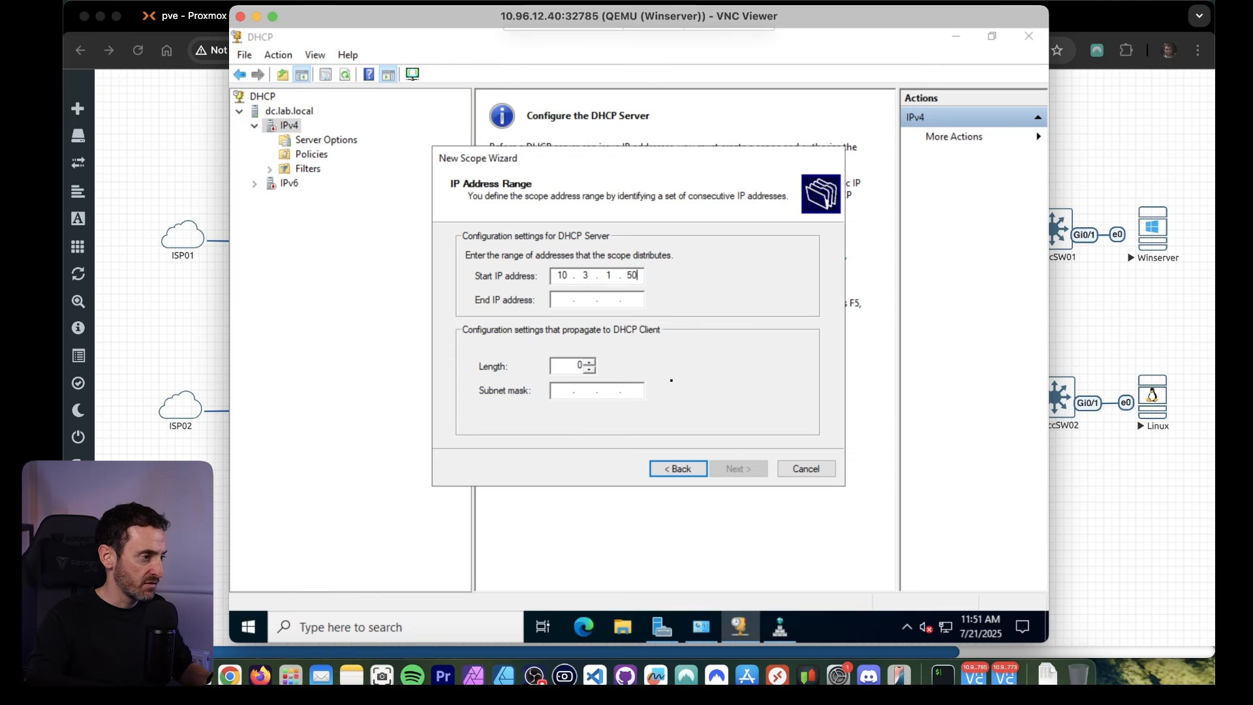
type(". 3 . 1 . 50")
key("Tab")
type("1")
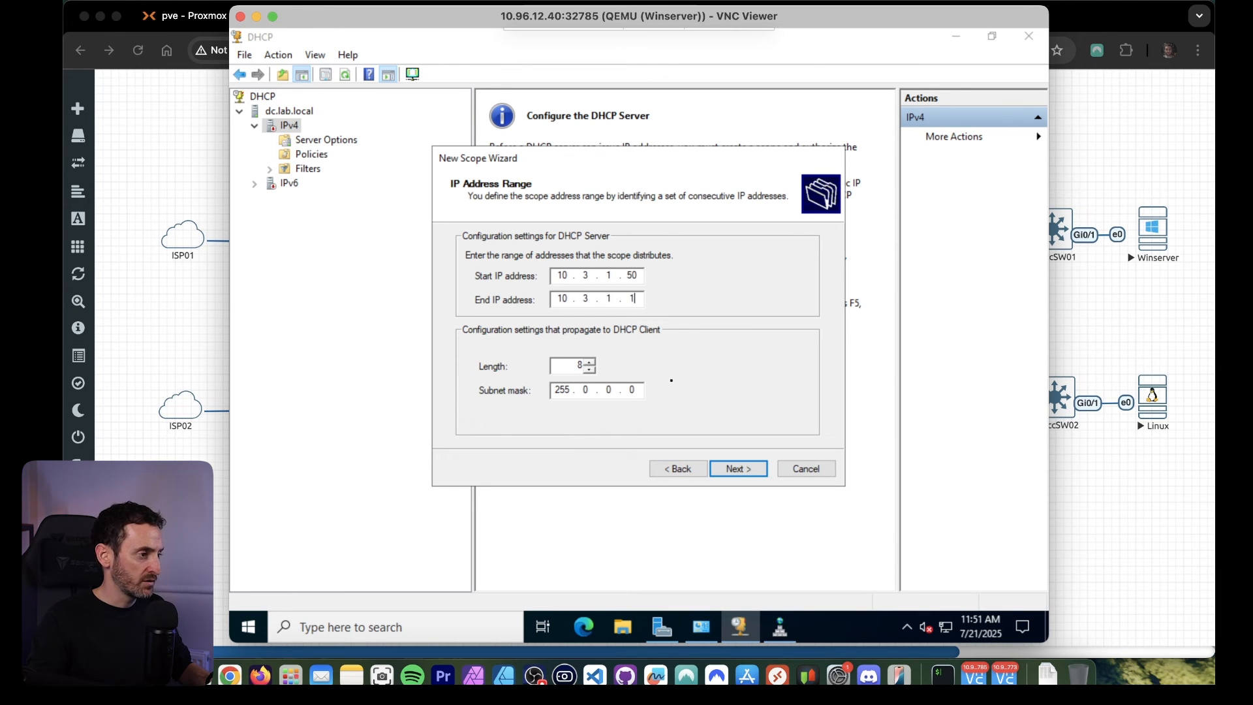
Set the scope's subnet mask to 255.255.255.0 and accept the address range settings.
left_click(583, 392)
type("244")
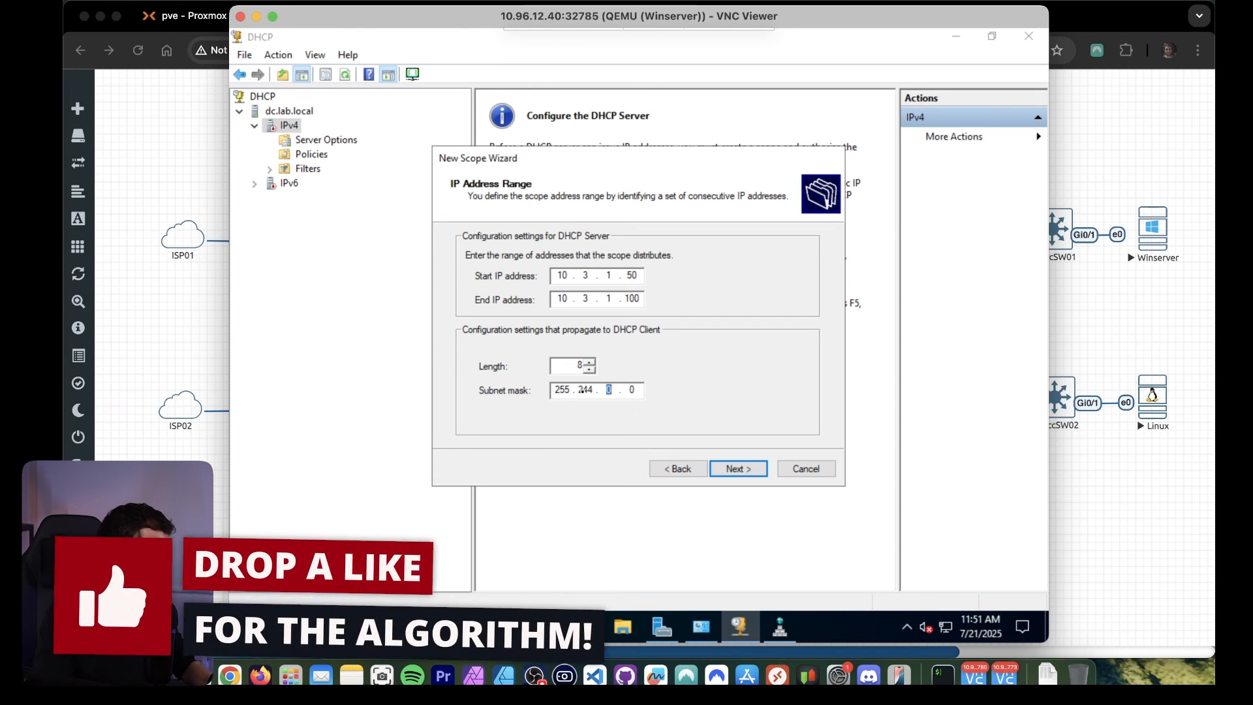
key("BackSpace")
key("BackSpace")
key("BackSpace")
type("2")
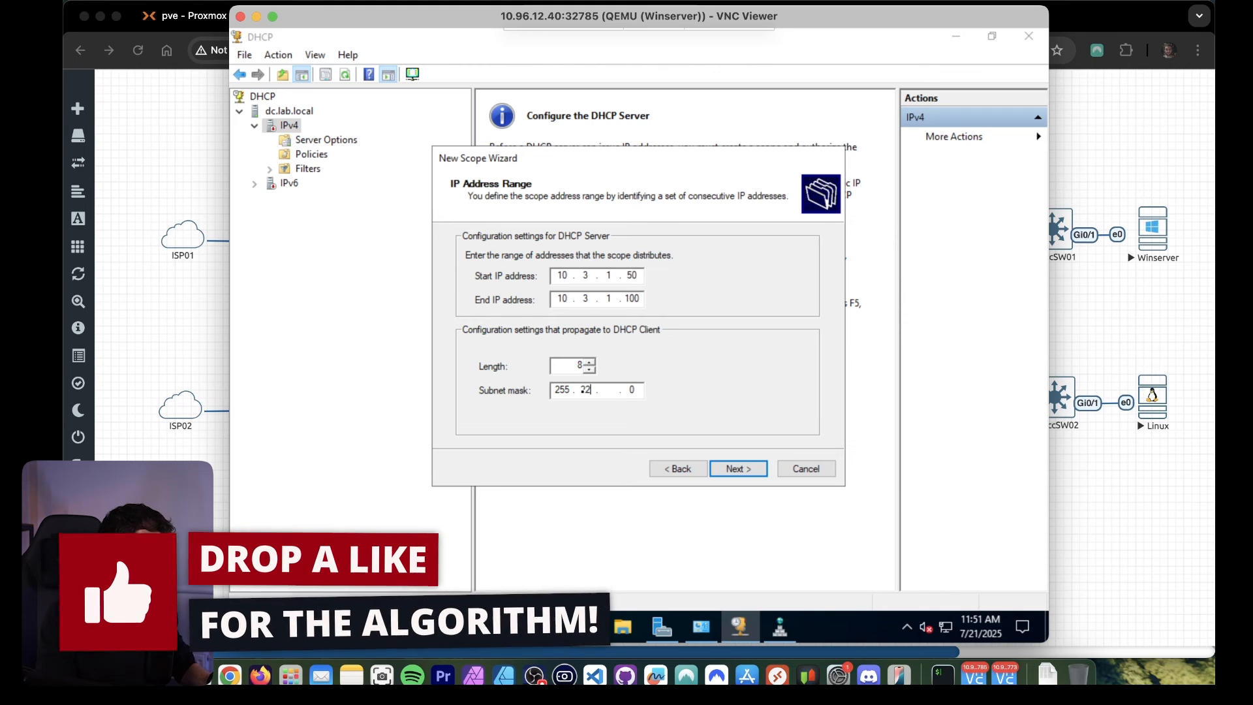
type("55 . 255")
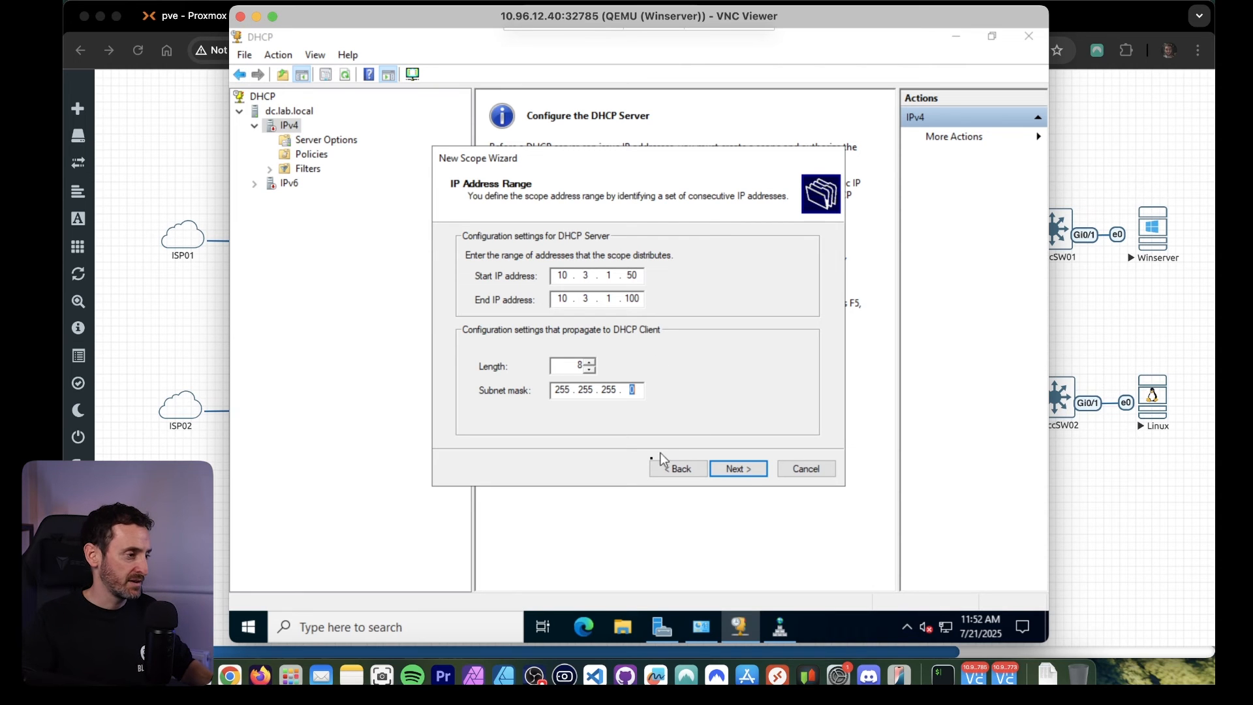
left_click(739, 467)
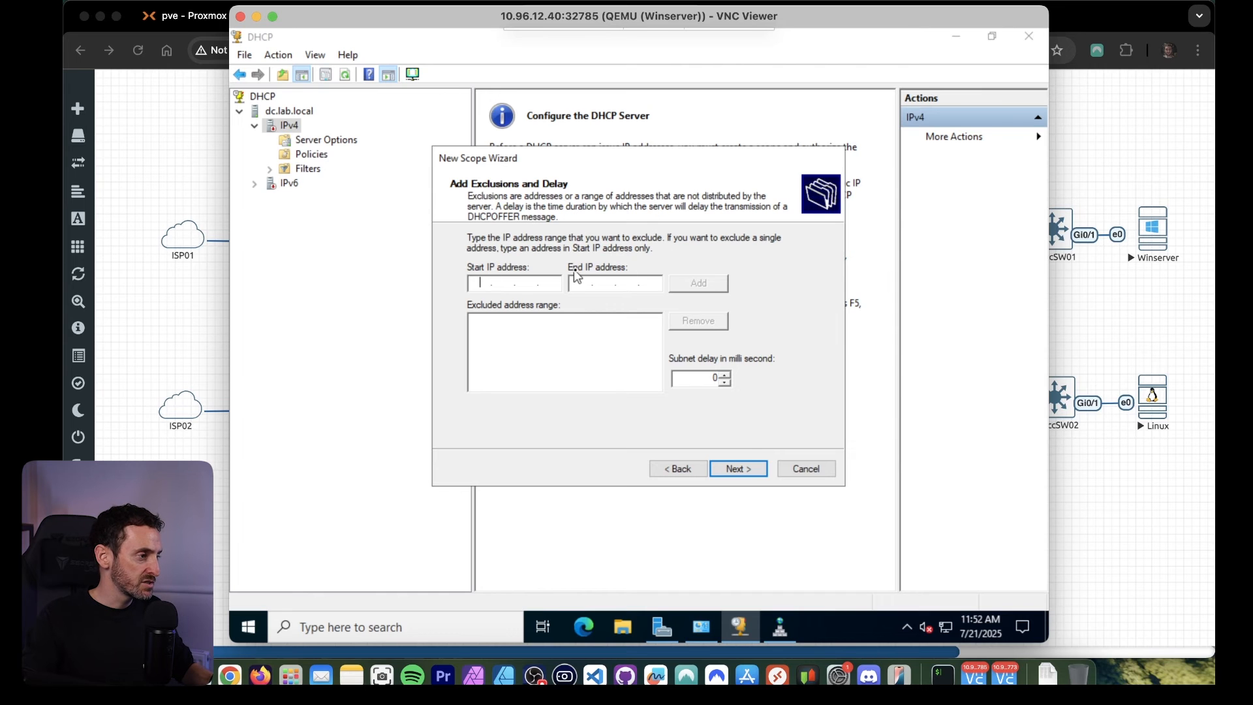
Leave the exclusions empty, keep the default lease duration, and choose to configure the DHCP options now.
left_click(744, 471)
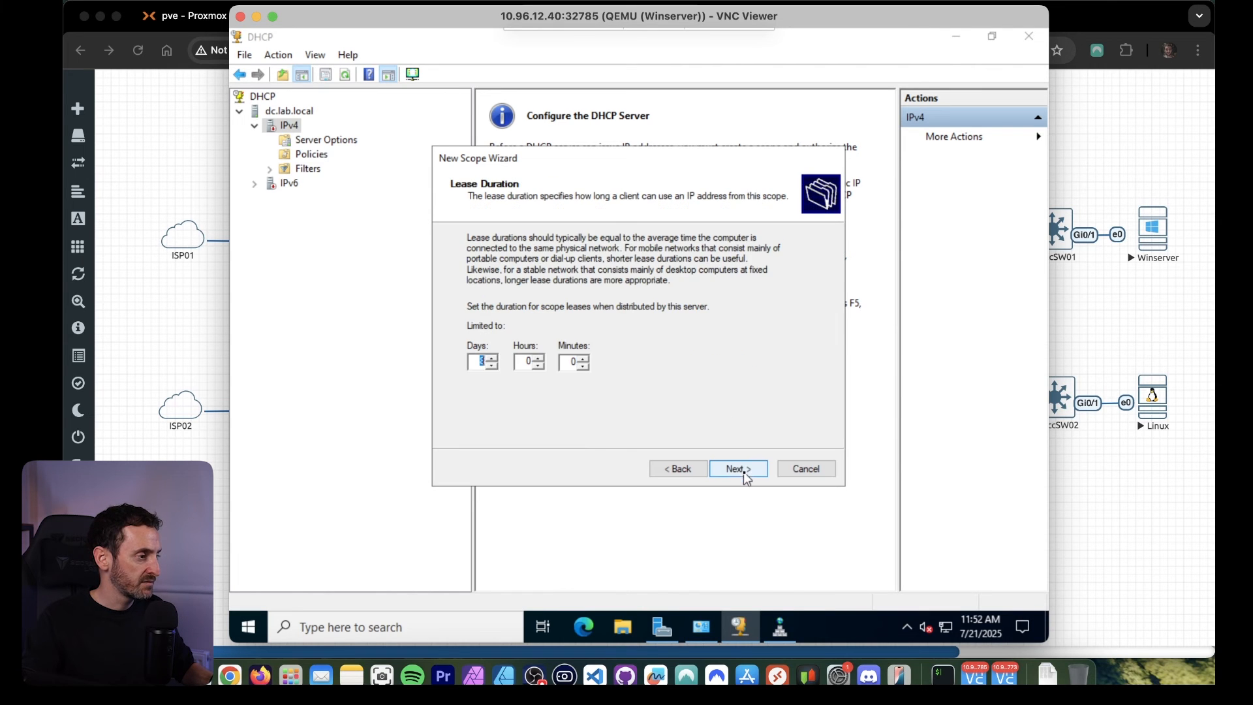
left_click(744, 473)
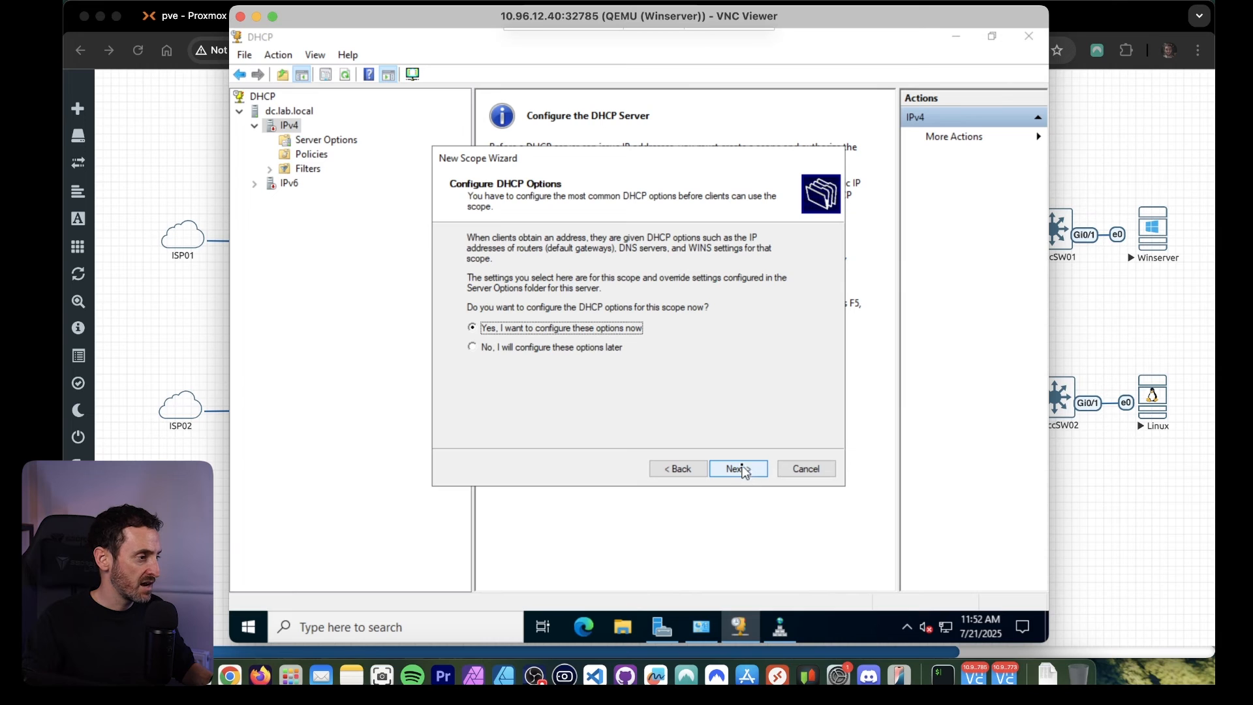
left_click(744, 471)
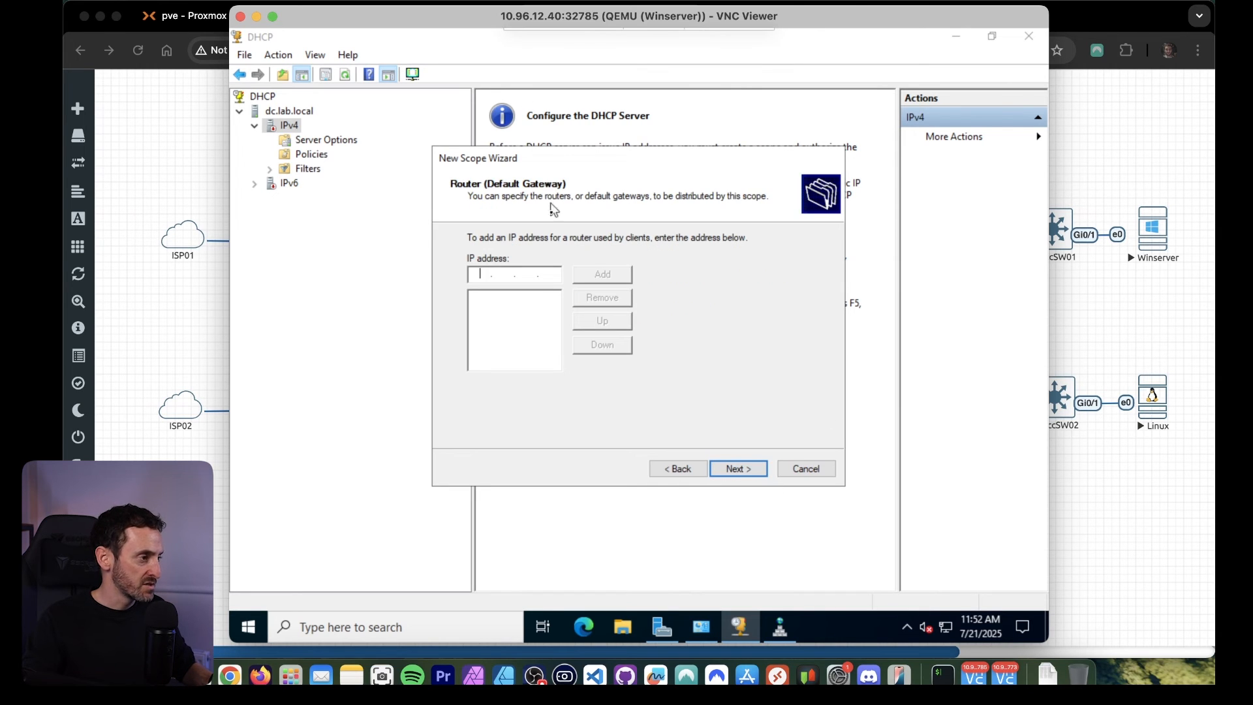
Add 10.3.1.254 as the scope's default gateway and accept it.
type("10.")
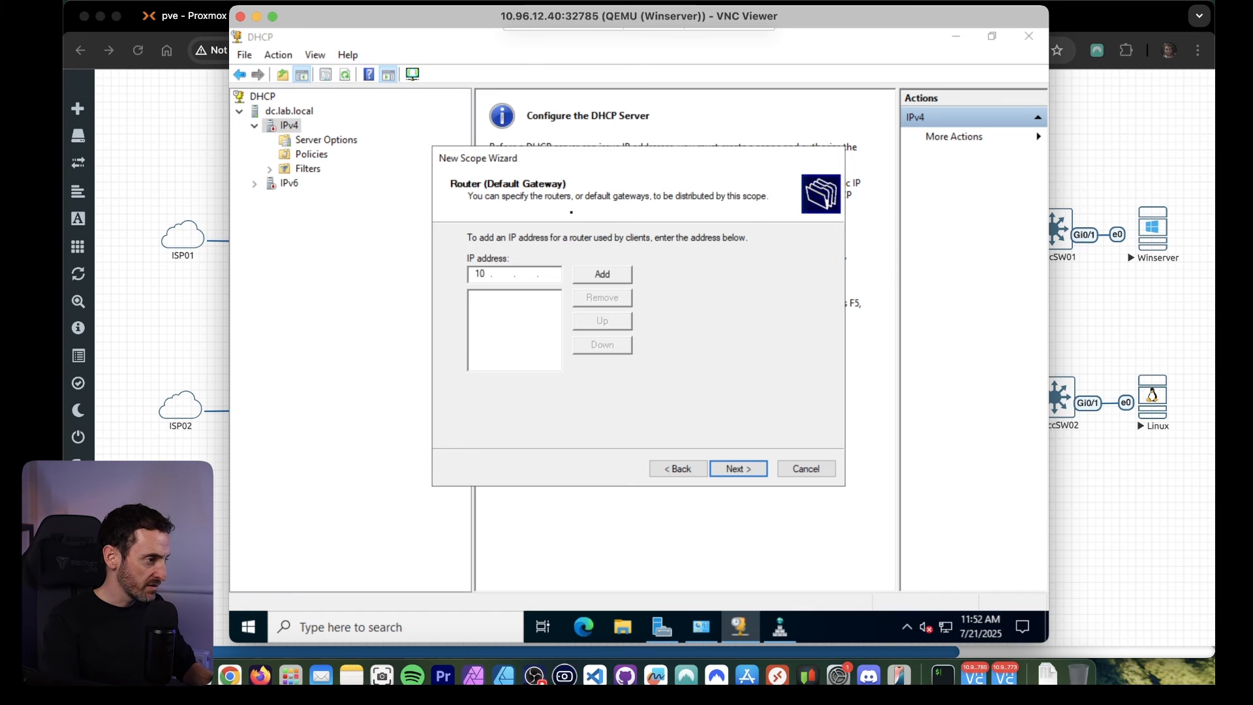
type("3.1.254")
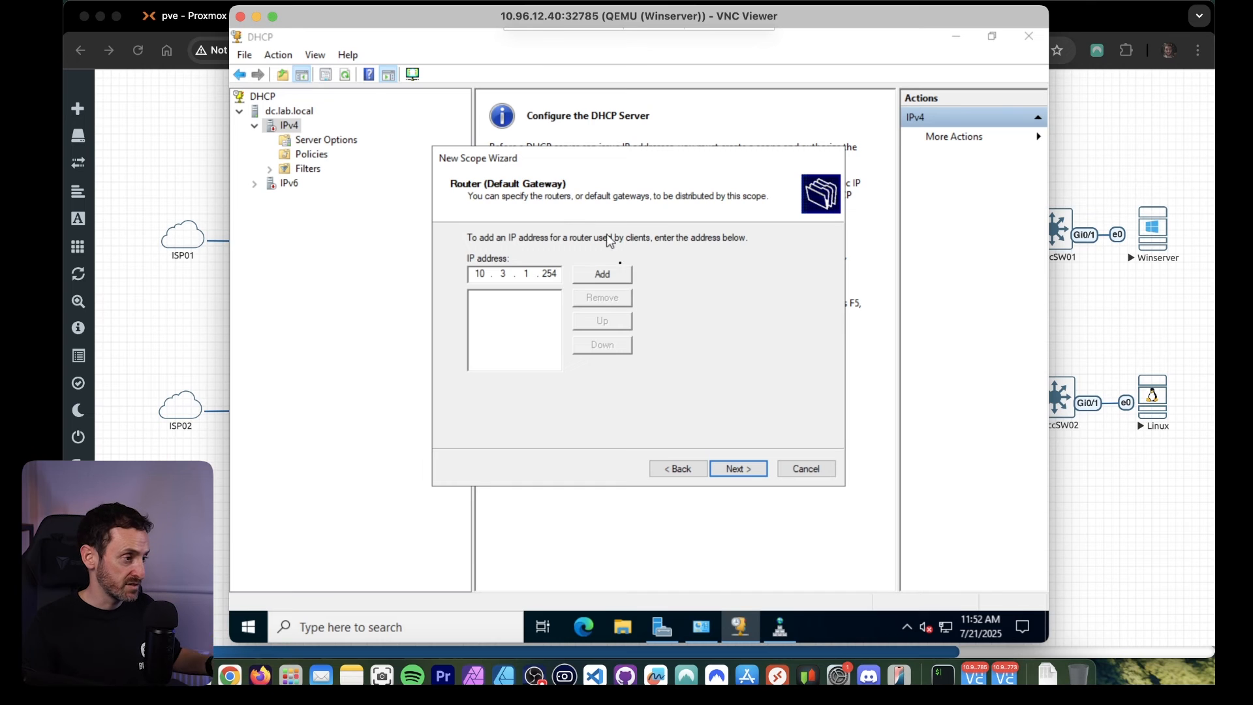
left_click(615, 276)
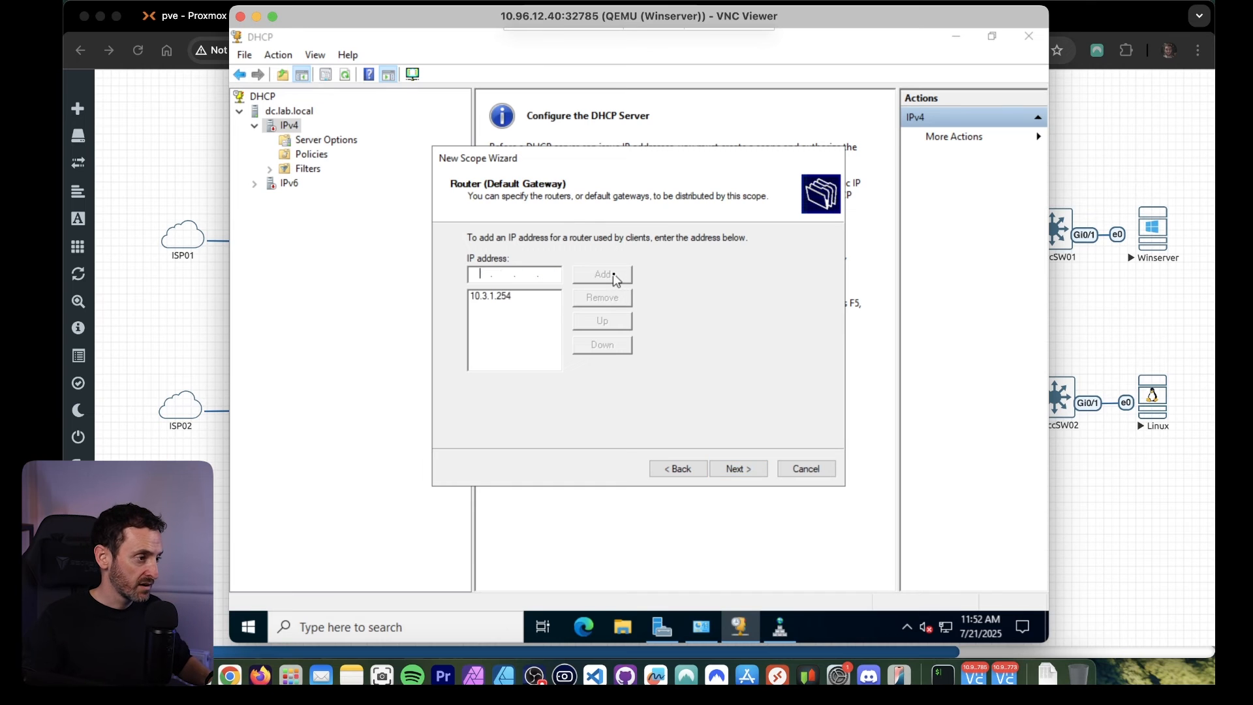
left_click(736, 469)
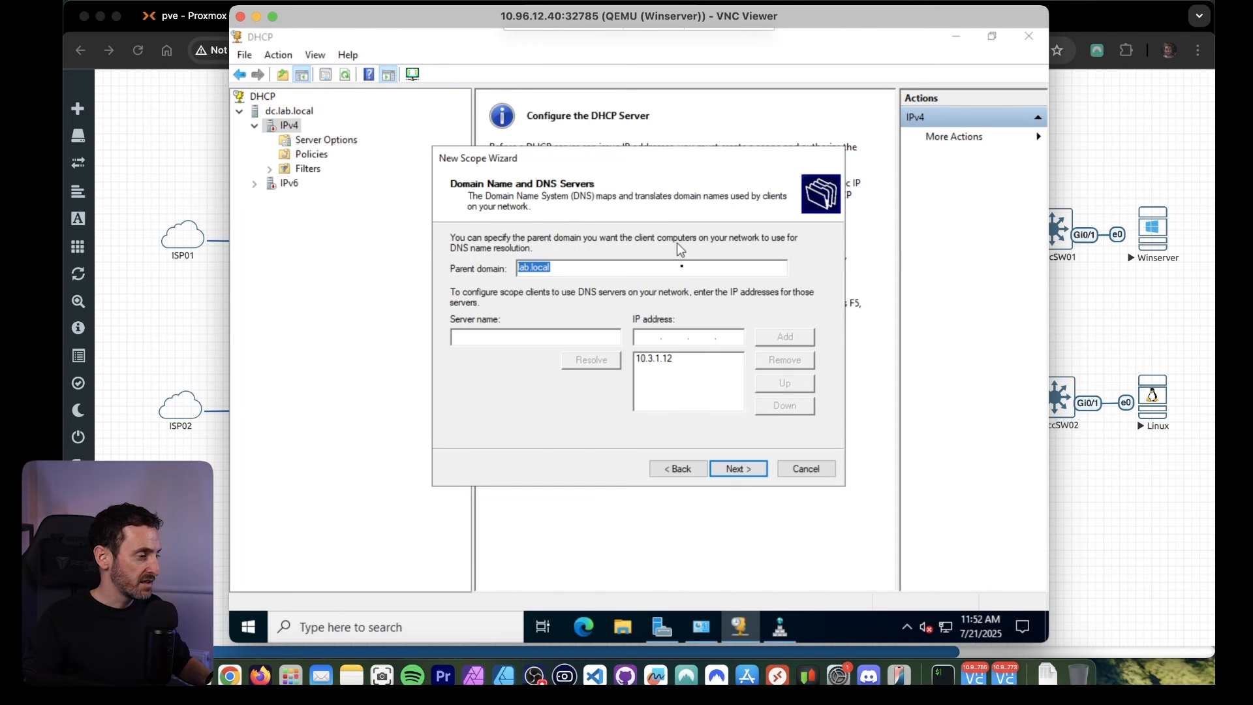
Keep lab.local as parent domain and 10.3.1.12 as DNS server, leave WINS empty, and finish the scope wizard with the scope activated.
left_click(659, 359)
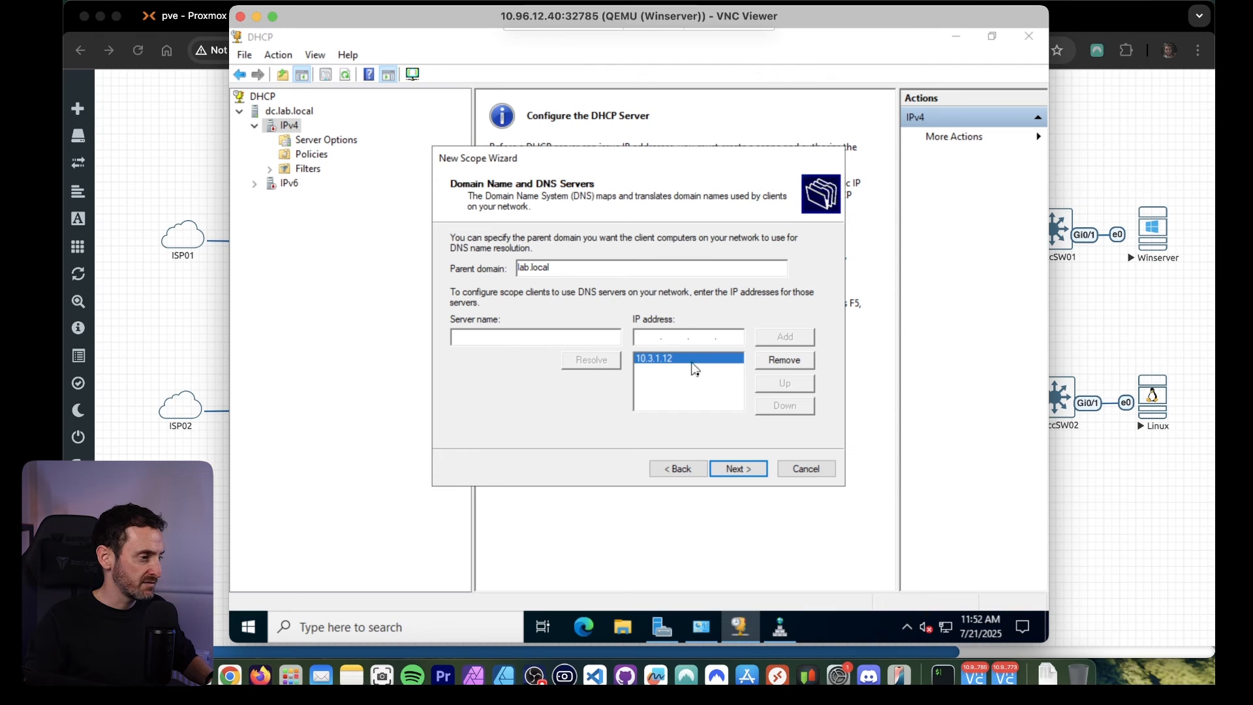
left_click(734, 469)
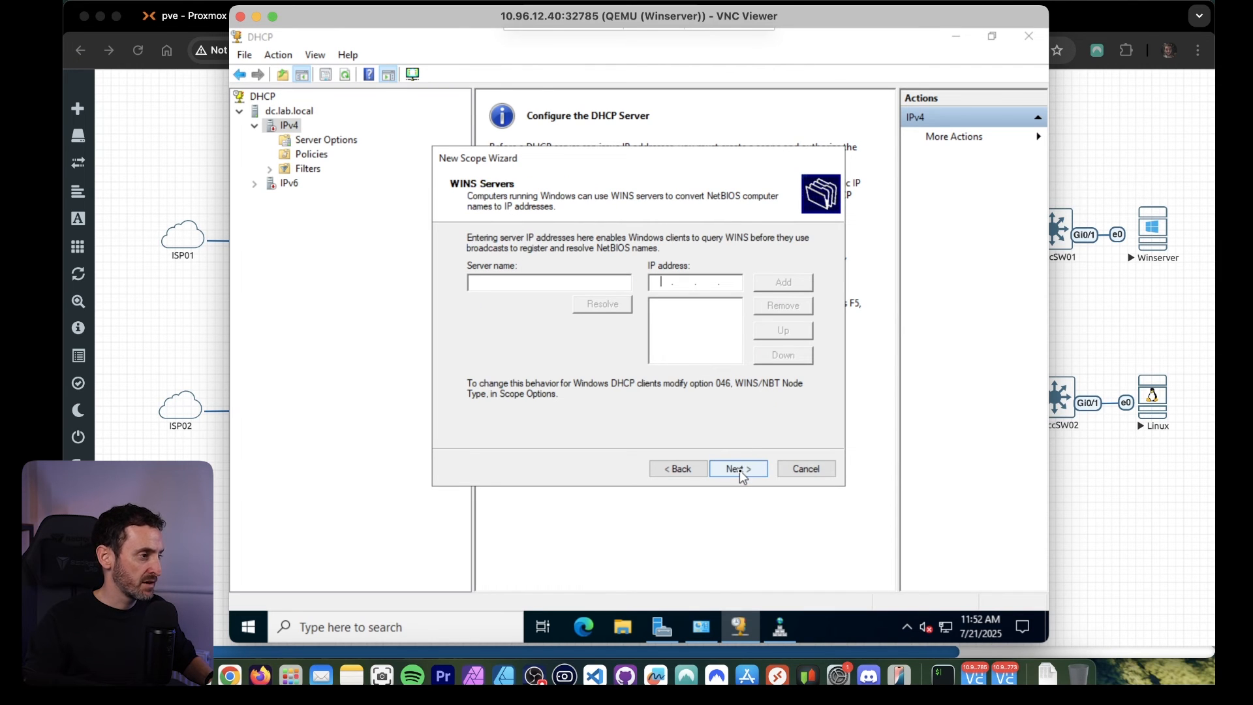
left_click(741, 473)
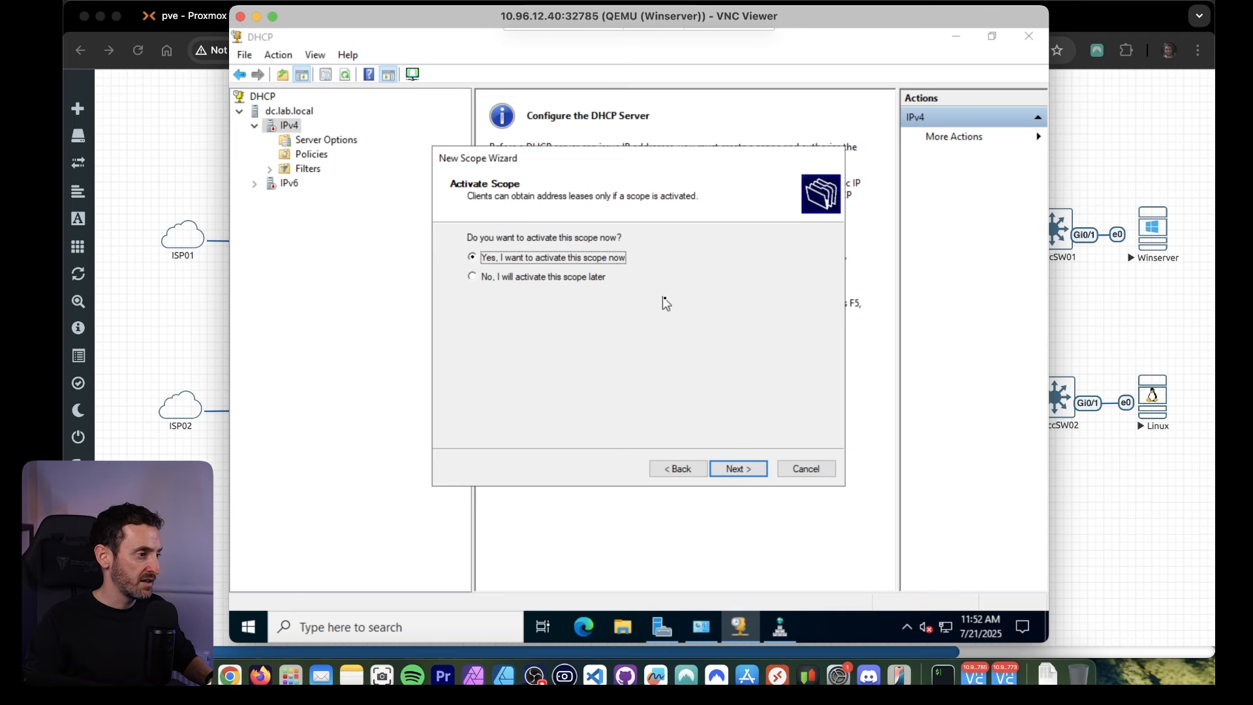
left_click(748, 472)
left_click(744, 472)
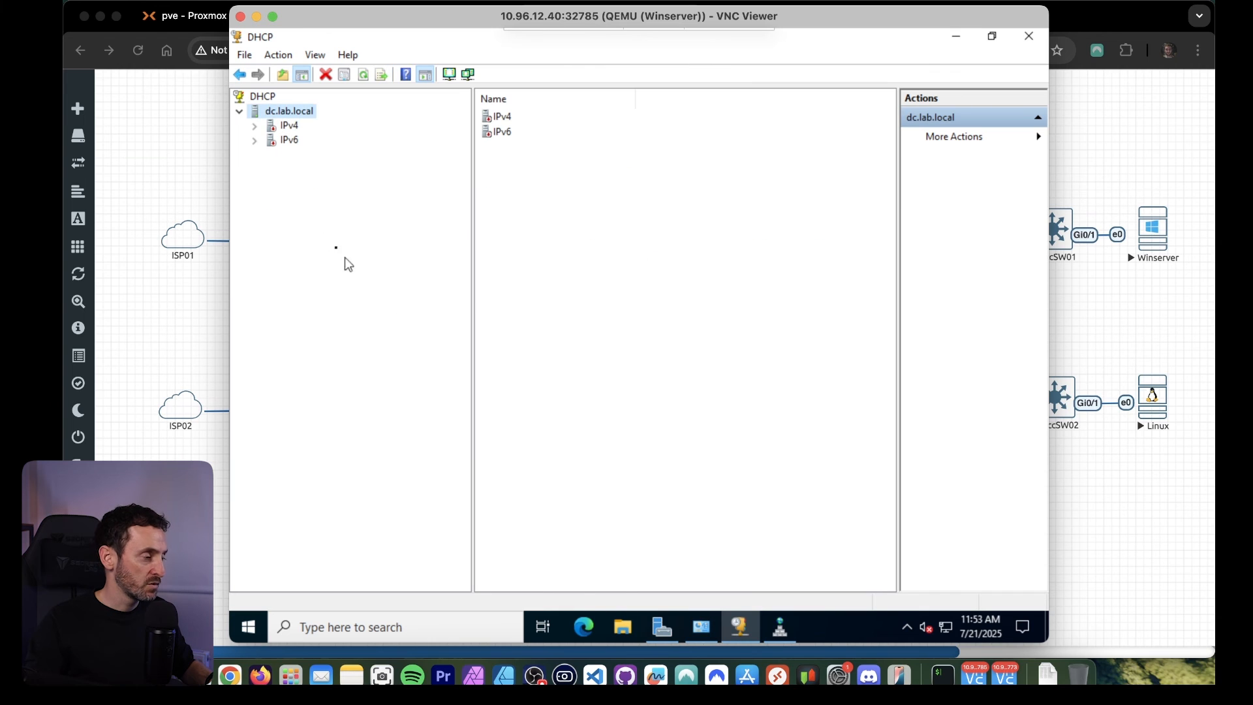
Complete the DHCP post-install configuration in Server Manager, authorizing the server with the LAB\Administrator credentials.
left_click(662, 627)
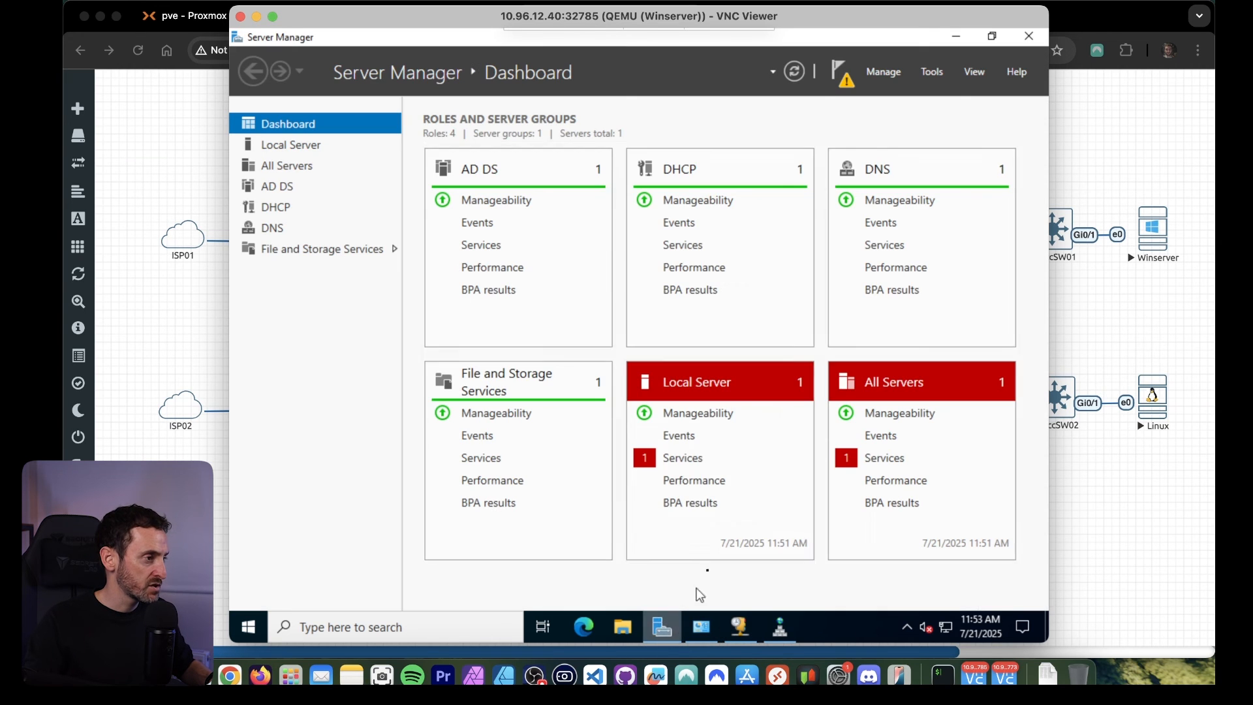
left_click(848, 84)
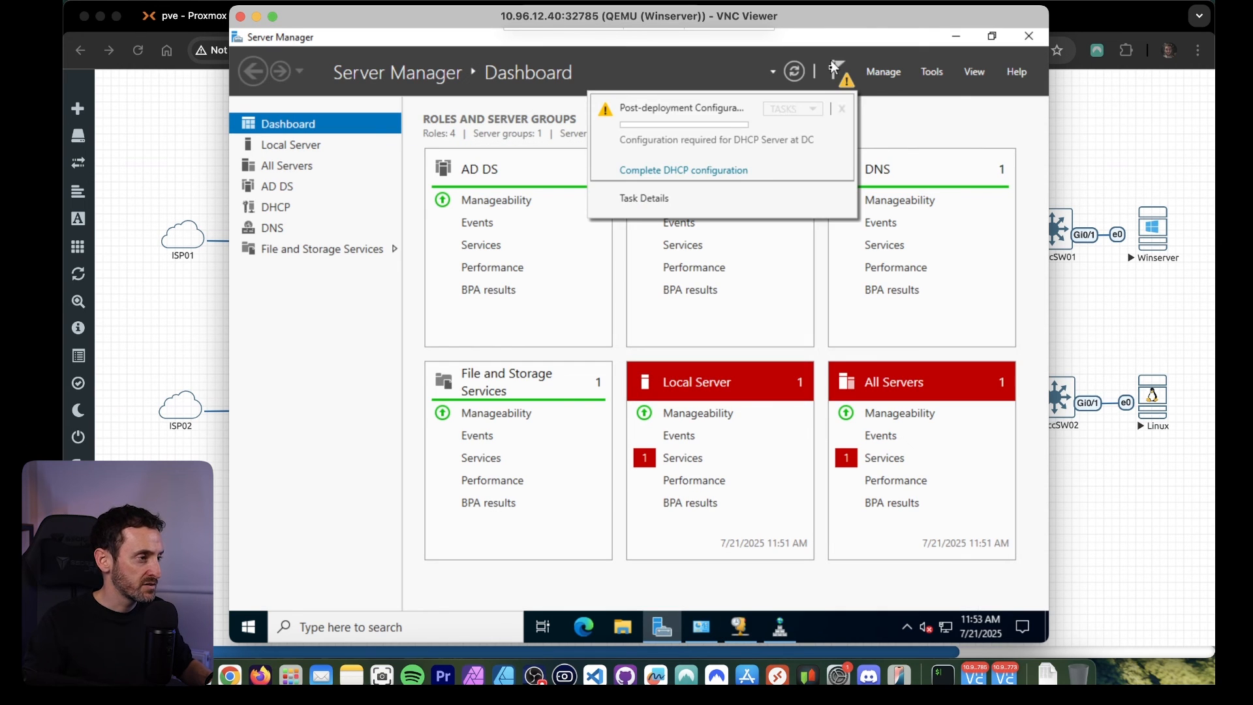
left_click(690, 170)
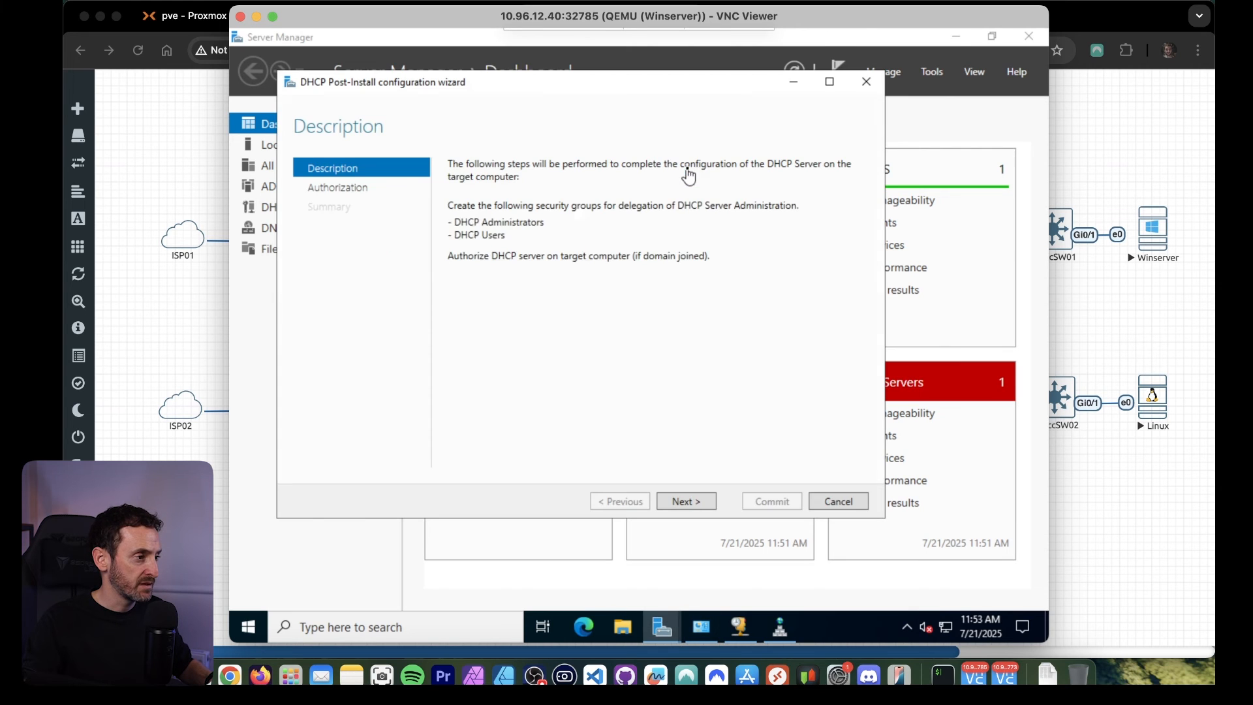
left_click(687, 502)
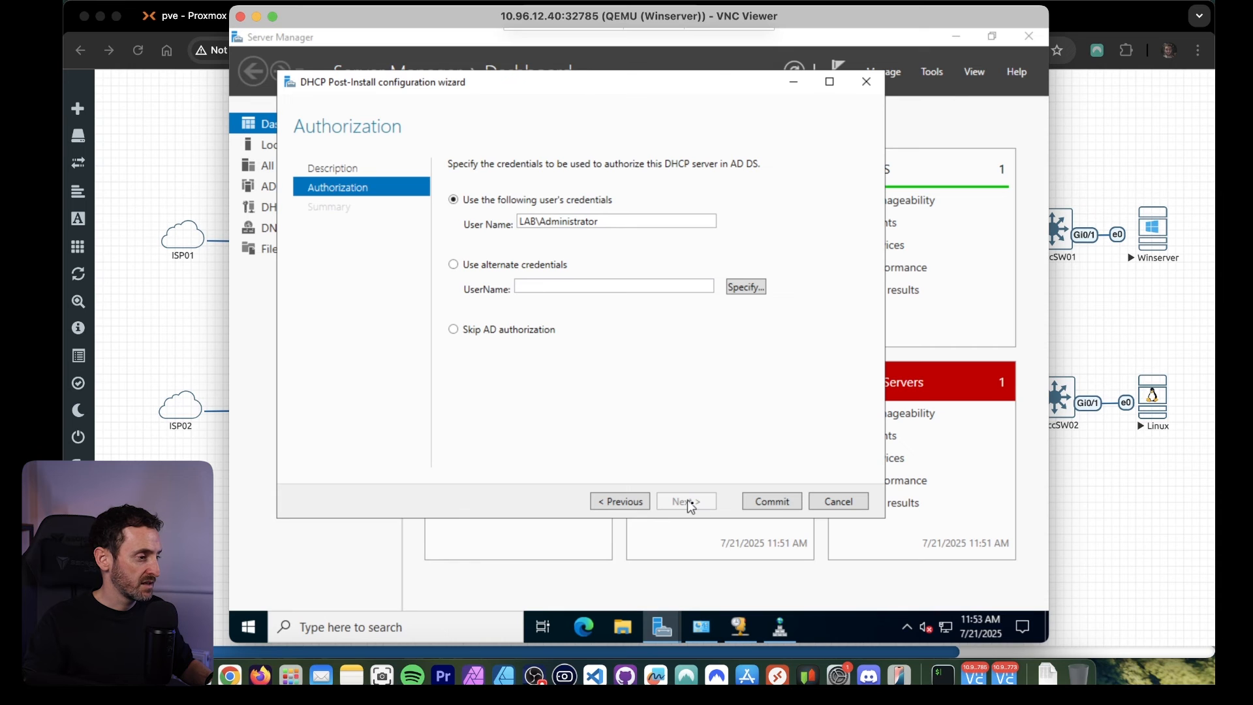
left_click(775, 504)
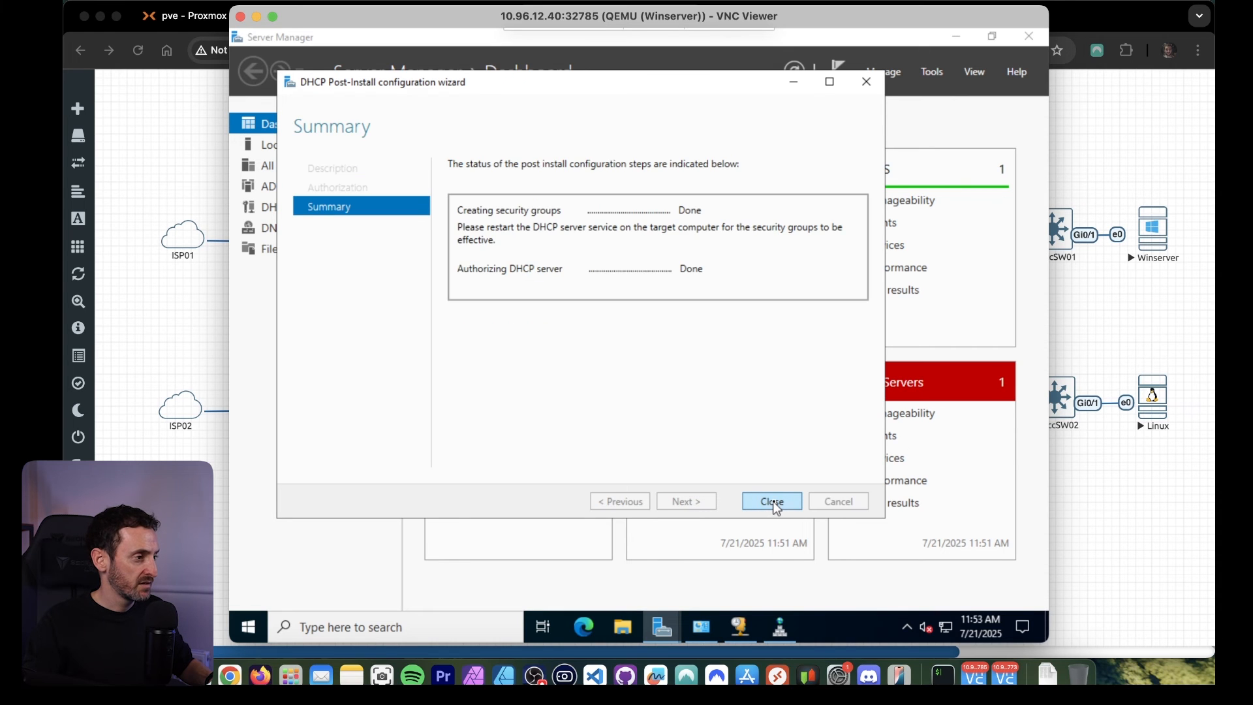
left_click(775, 502)
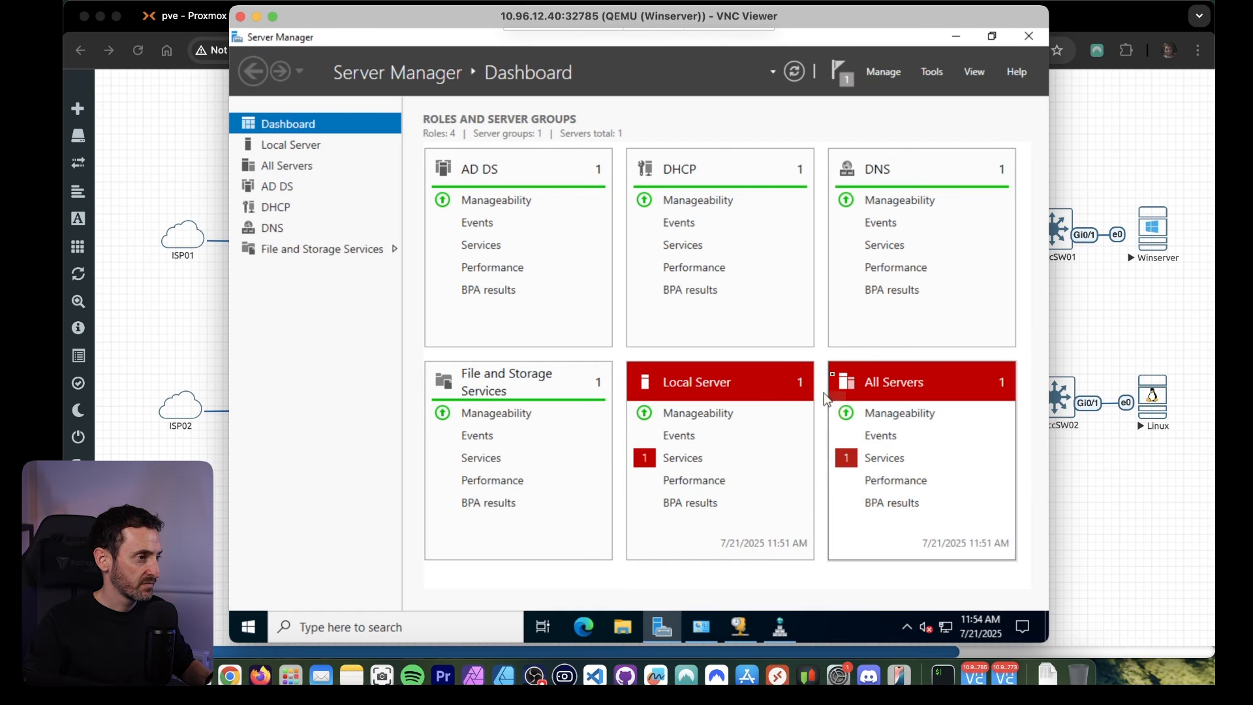
Refresh dc.lab.local in the DHCP console and expand IPv4 down to the contents of the VLAN300 scope.
left_click(740, 627)
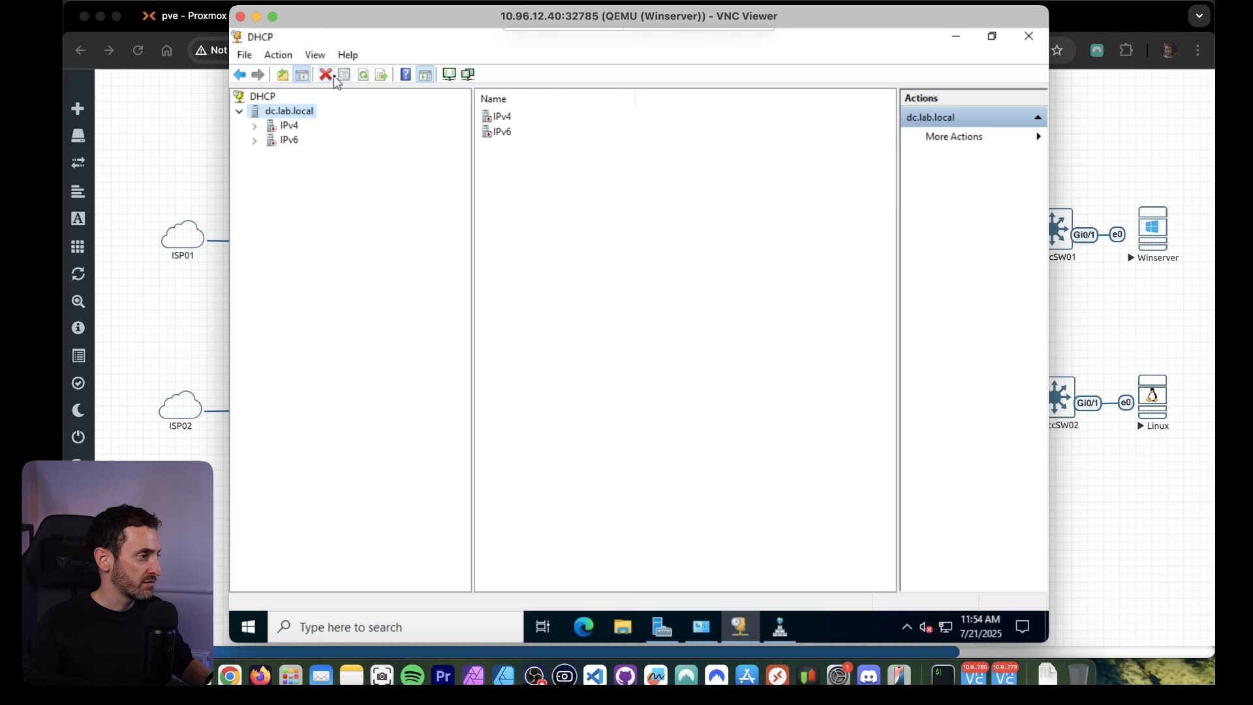
left_click(363, 74)
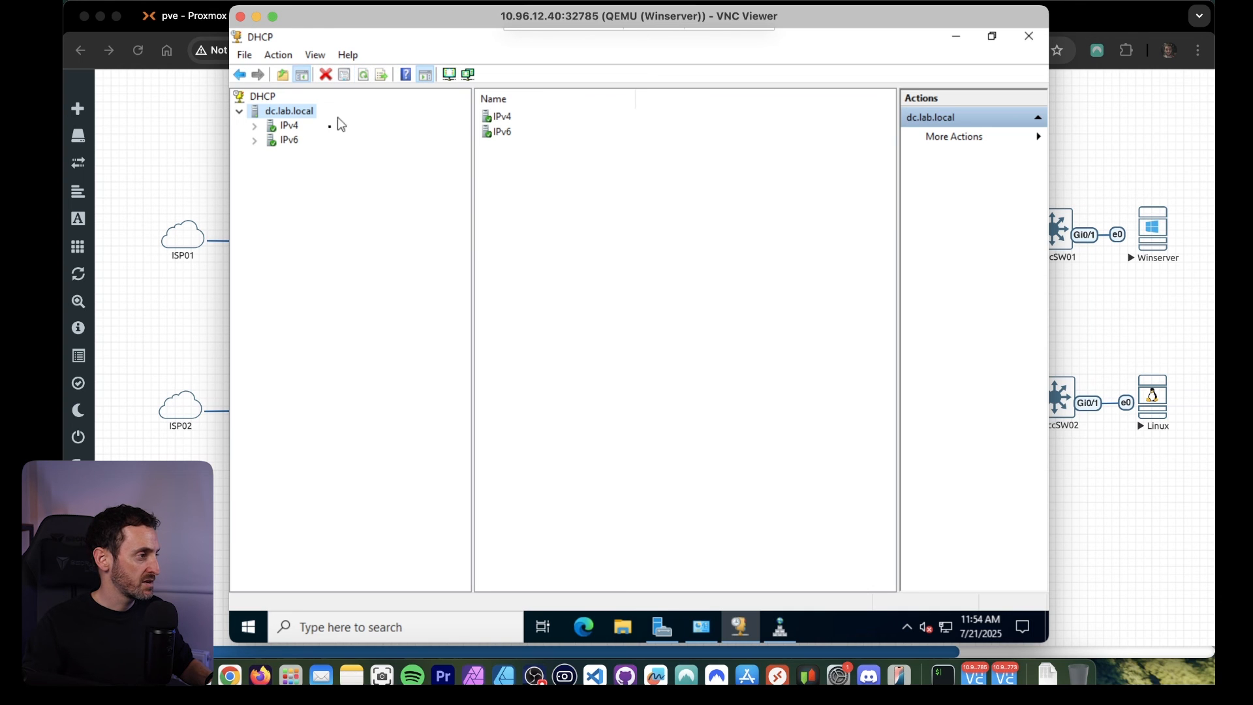
left_click(256, 126)
left_click(282, 126)
left_click(308, 155)
left_click(268, 155)
left_click(269, 155)
left_click(270, 154)
Review the VLAN300 scope's address leases, reservations and scope options.
left_click(331, 185)
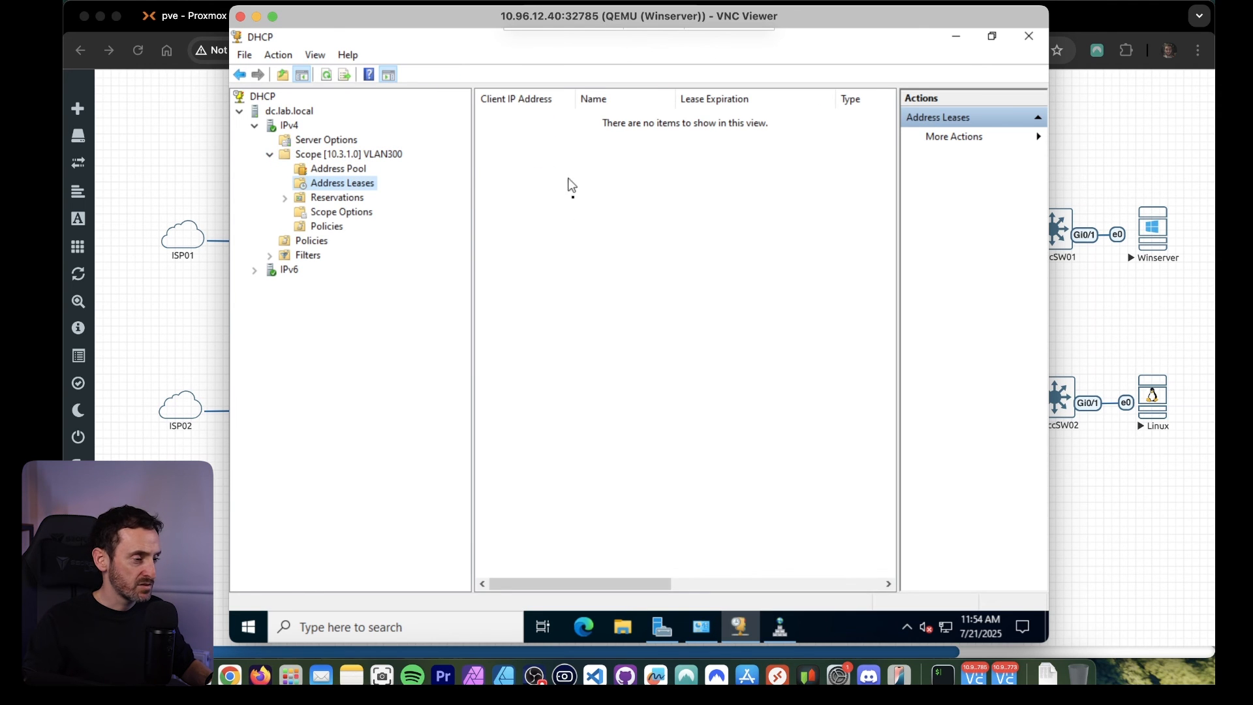
left_click(346, 198)
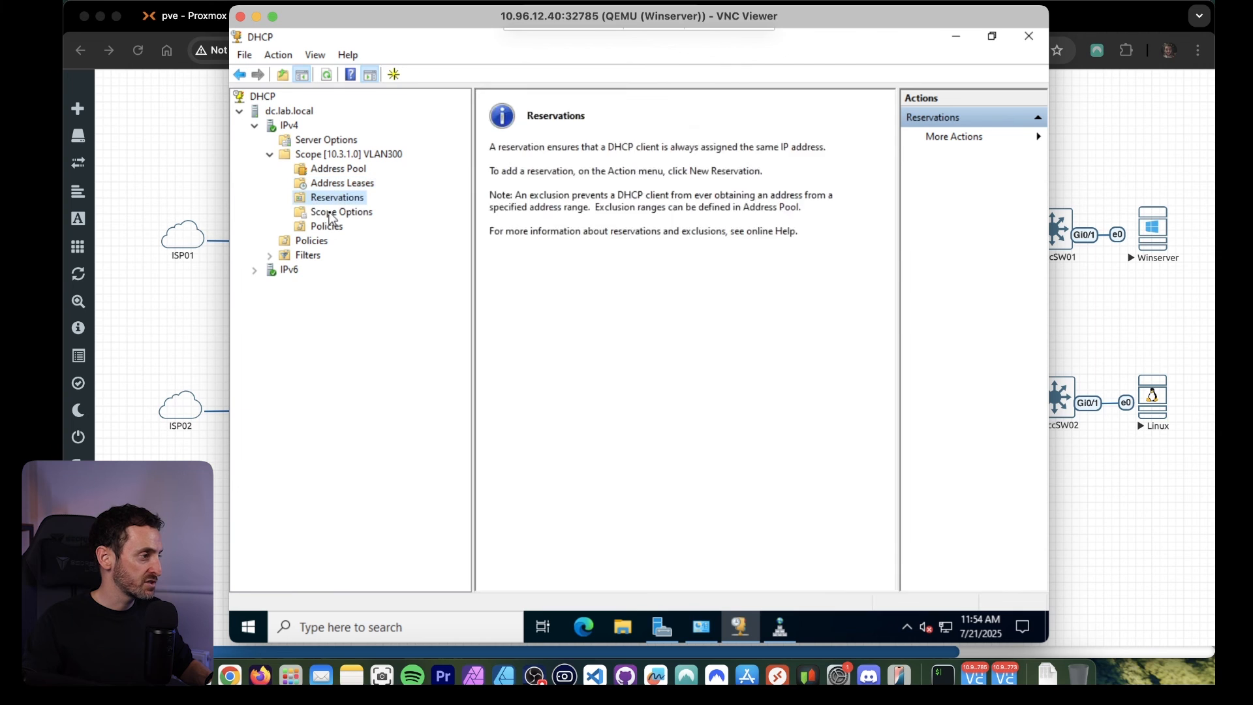
left_click(341, 214)
left_click(719, 115)
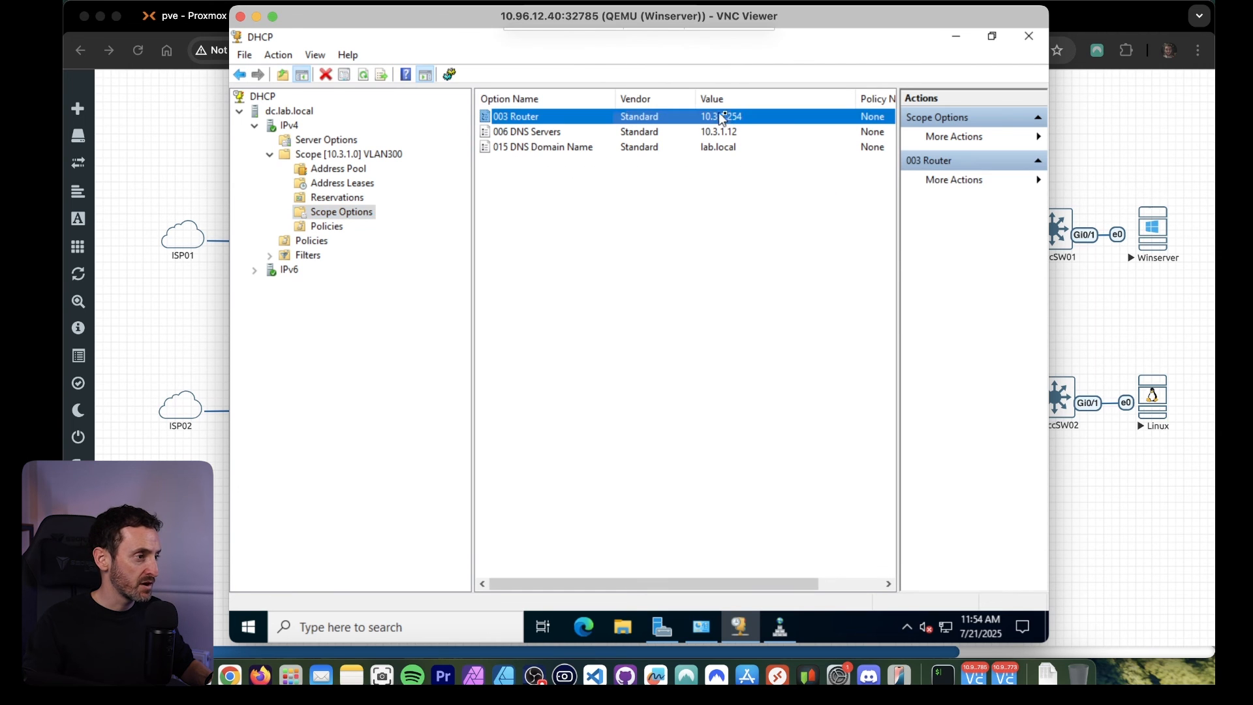
left_click(724, 252)
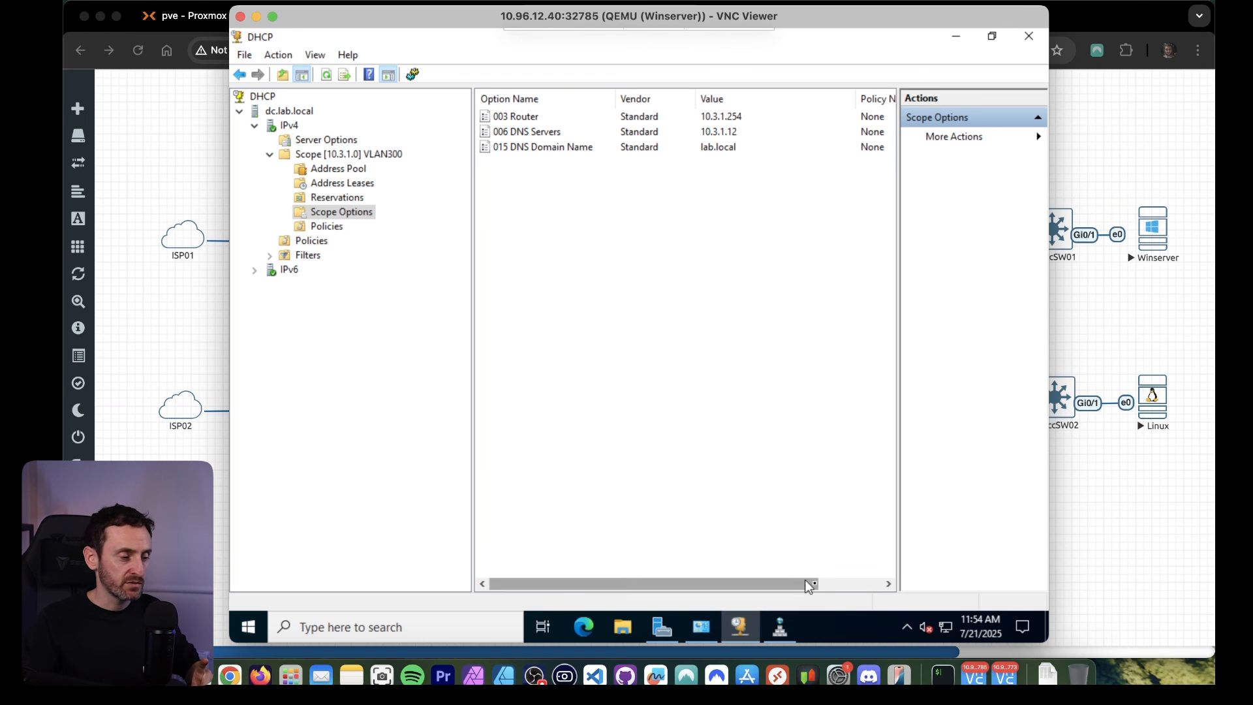
Check the forwarders in the DC server's DNS properties, keep the root hints option enabled, and close DNS Manager.
left_click(781, 627)
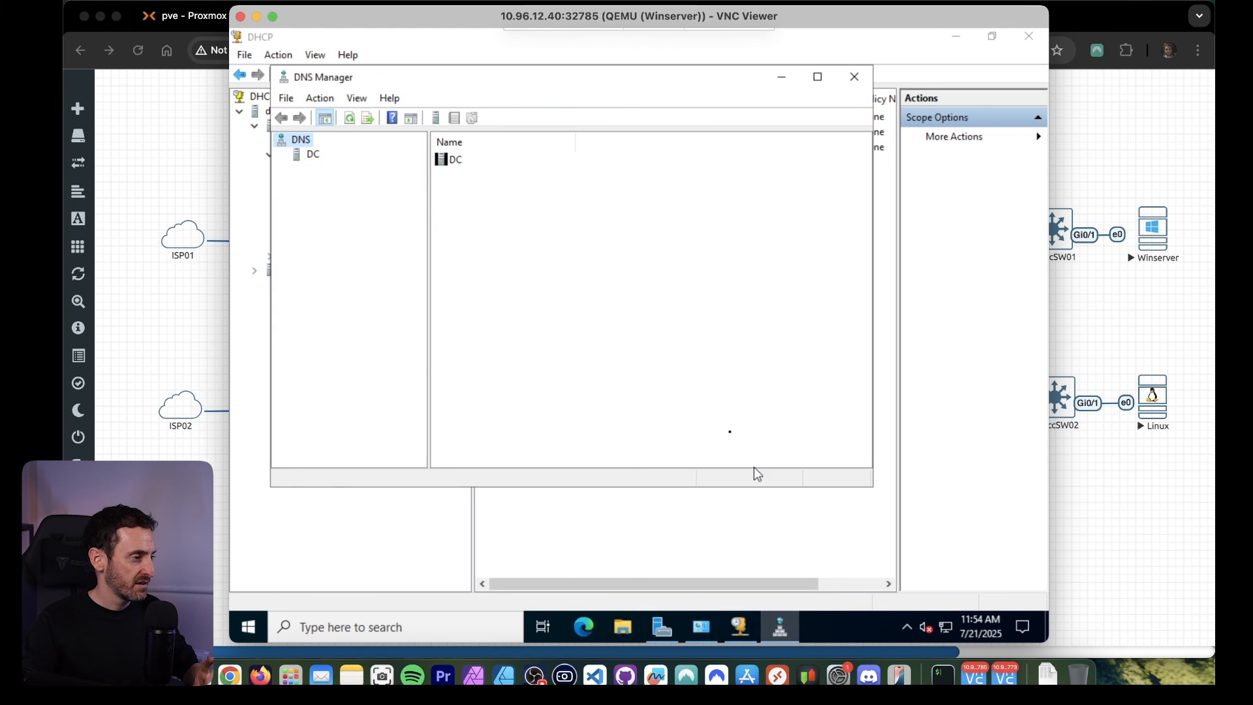
left_click(313, 156)
right_click(309, 155)
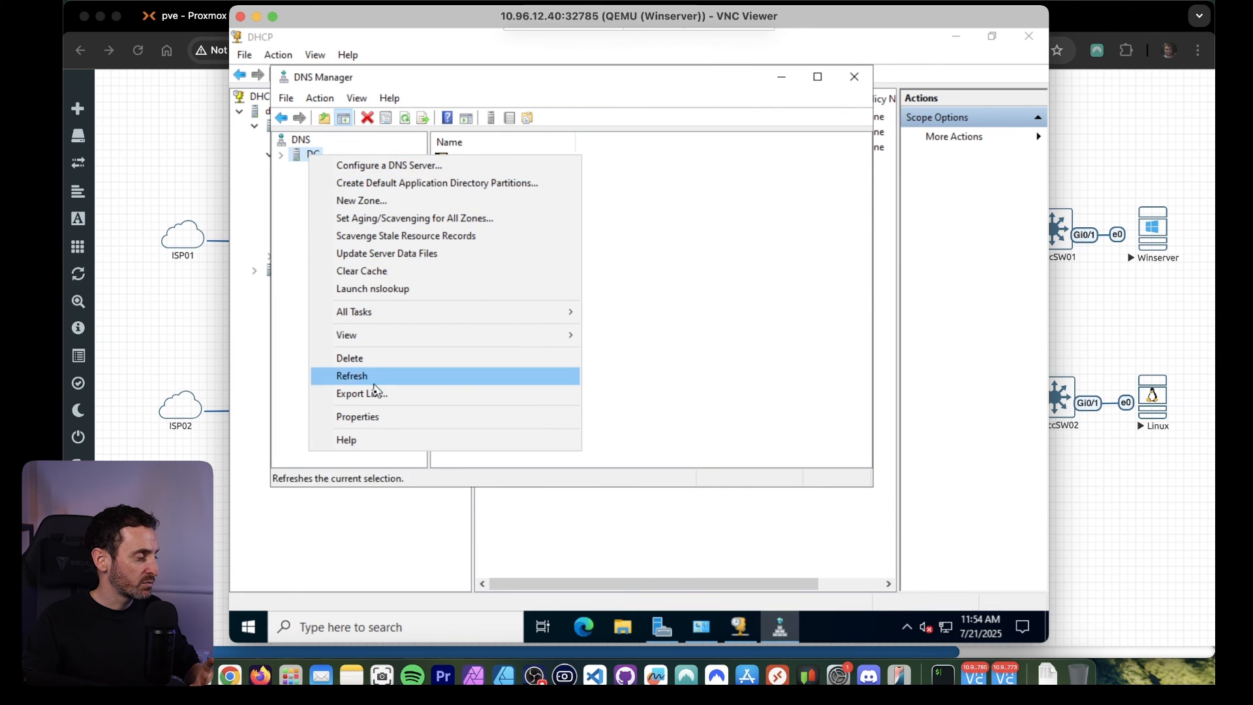
left_click(384, 424)
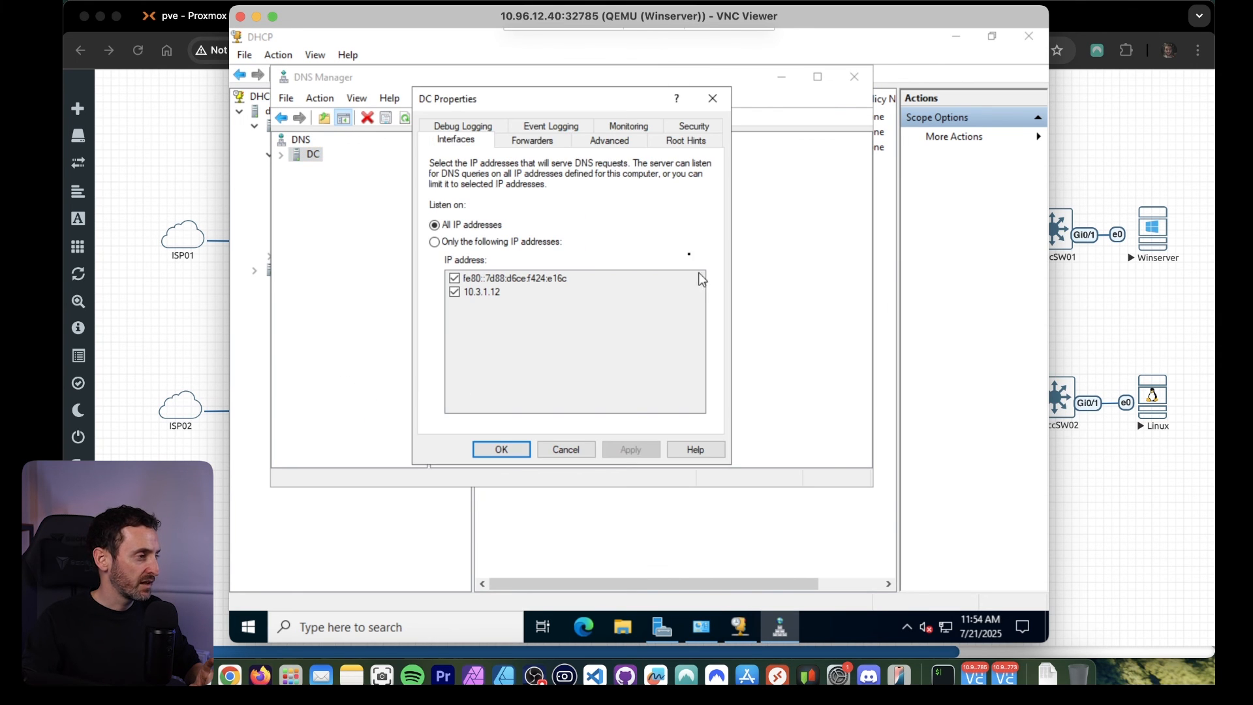
left_click(532, 141)
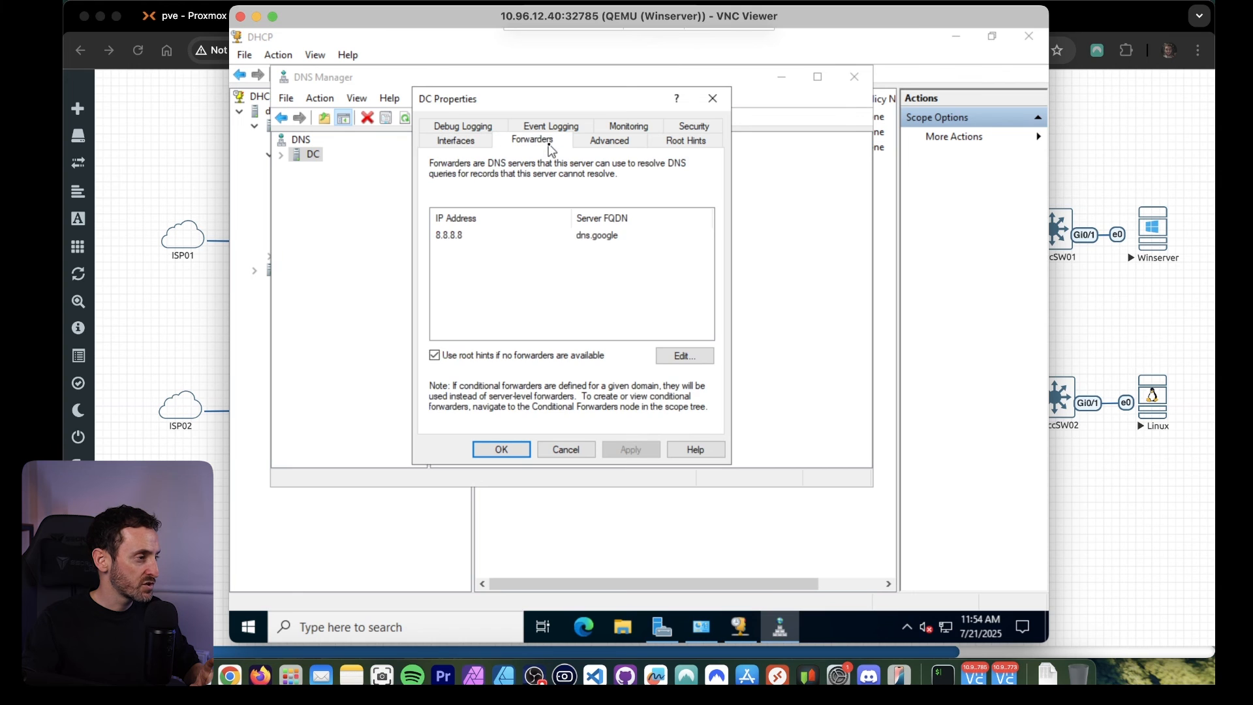
left_click(435, 357)
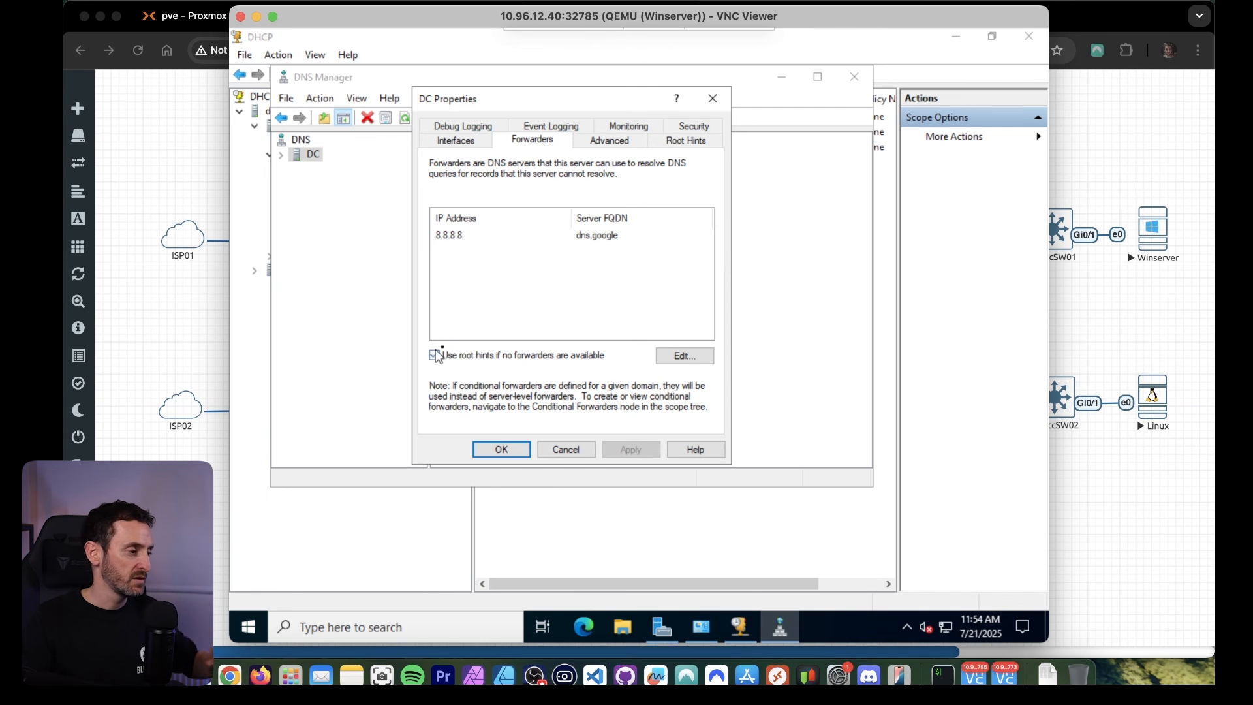
left_click(502, 449)
left_click(855, 76)
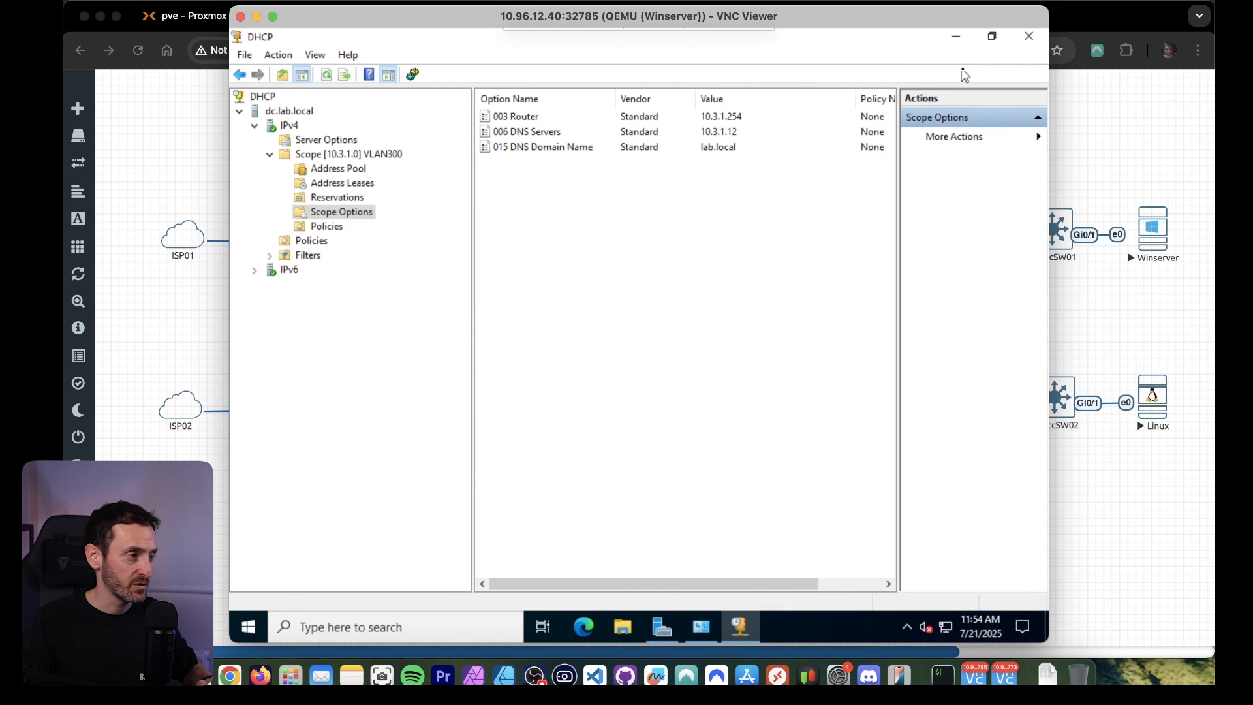
Close the Winserver console and open a VNC session to the Linux node attached to AccSW02, accepting the unencrypted connection.
left_click(240, 16)
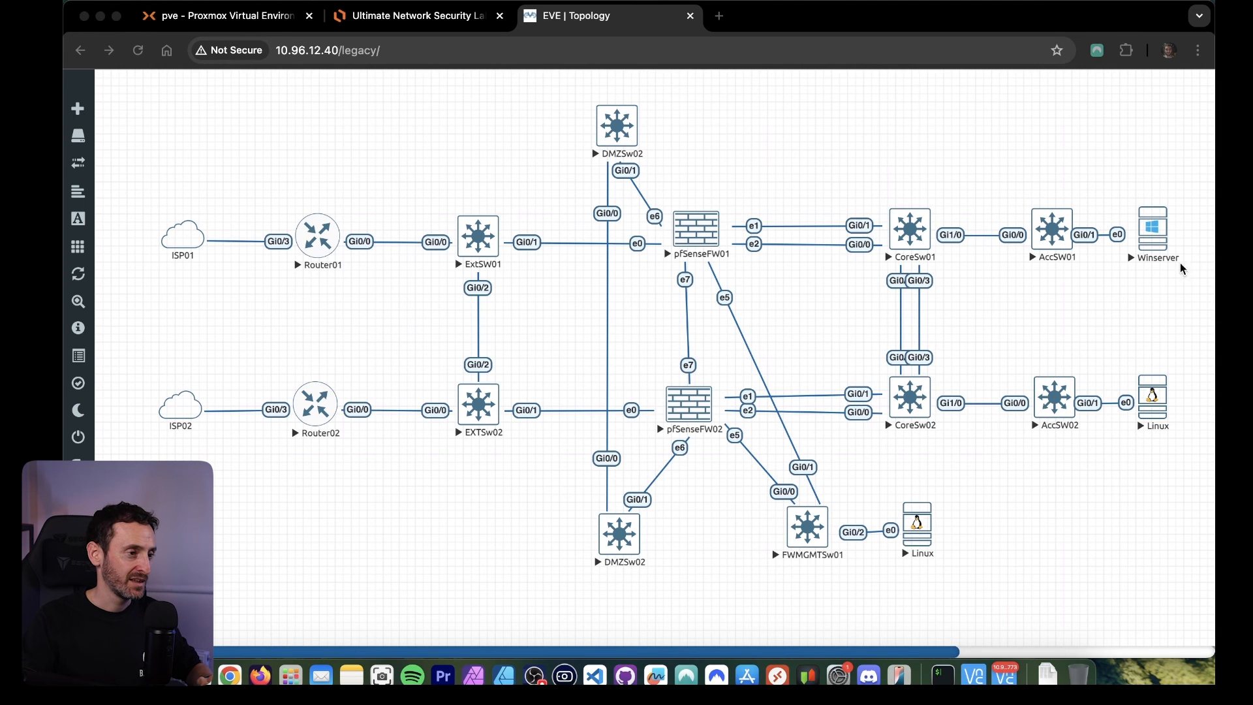
left_click_drag(1201, 494, 1121, 366)
left_click(1198, 490)
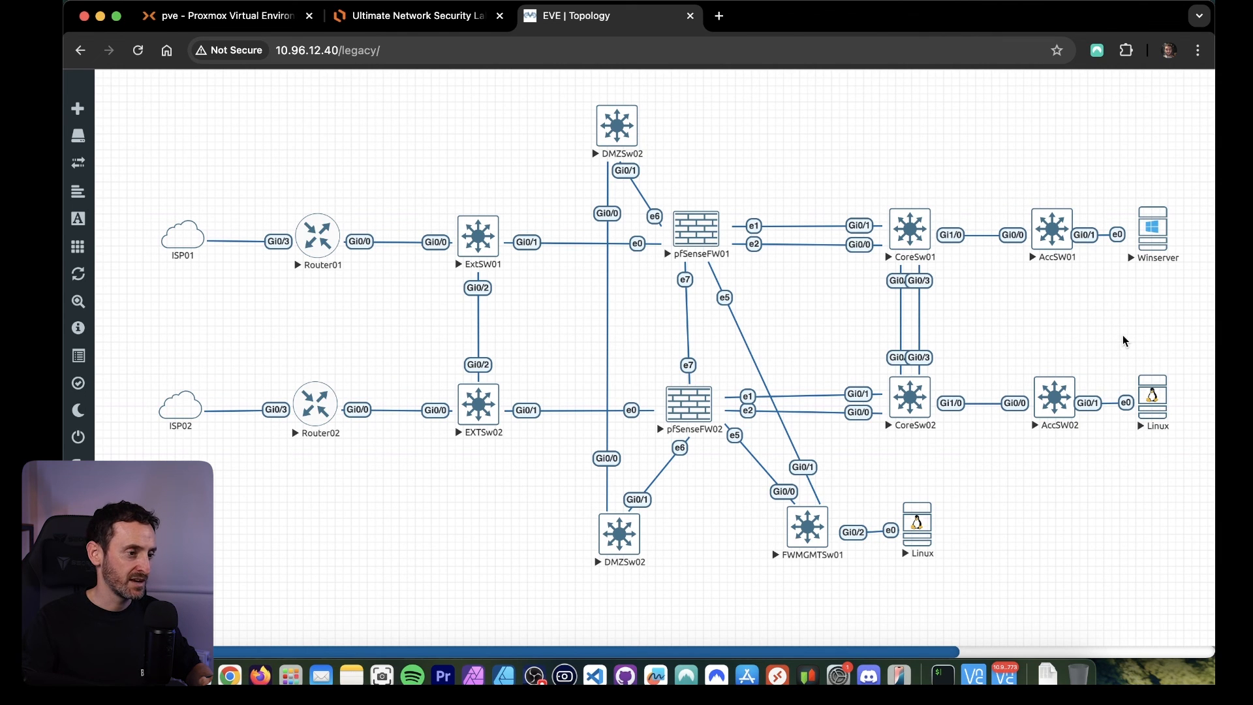
left_click(1150, 391)
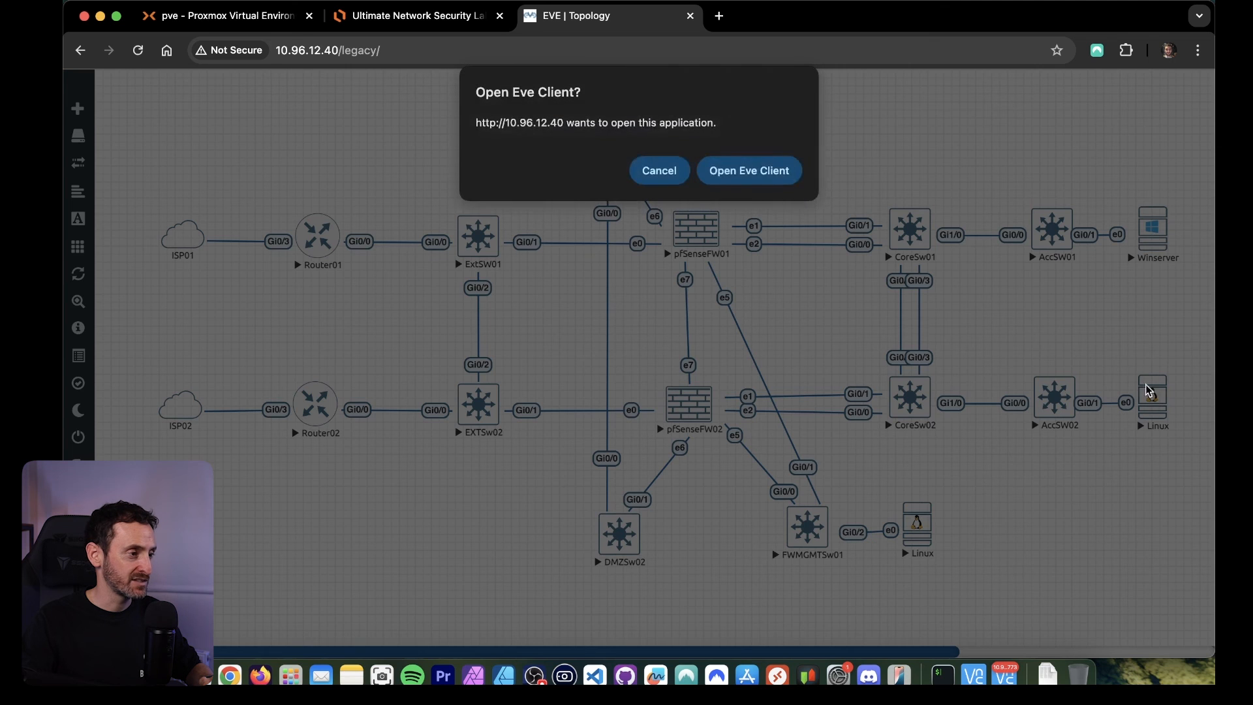
left_click(734, 175)
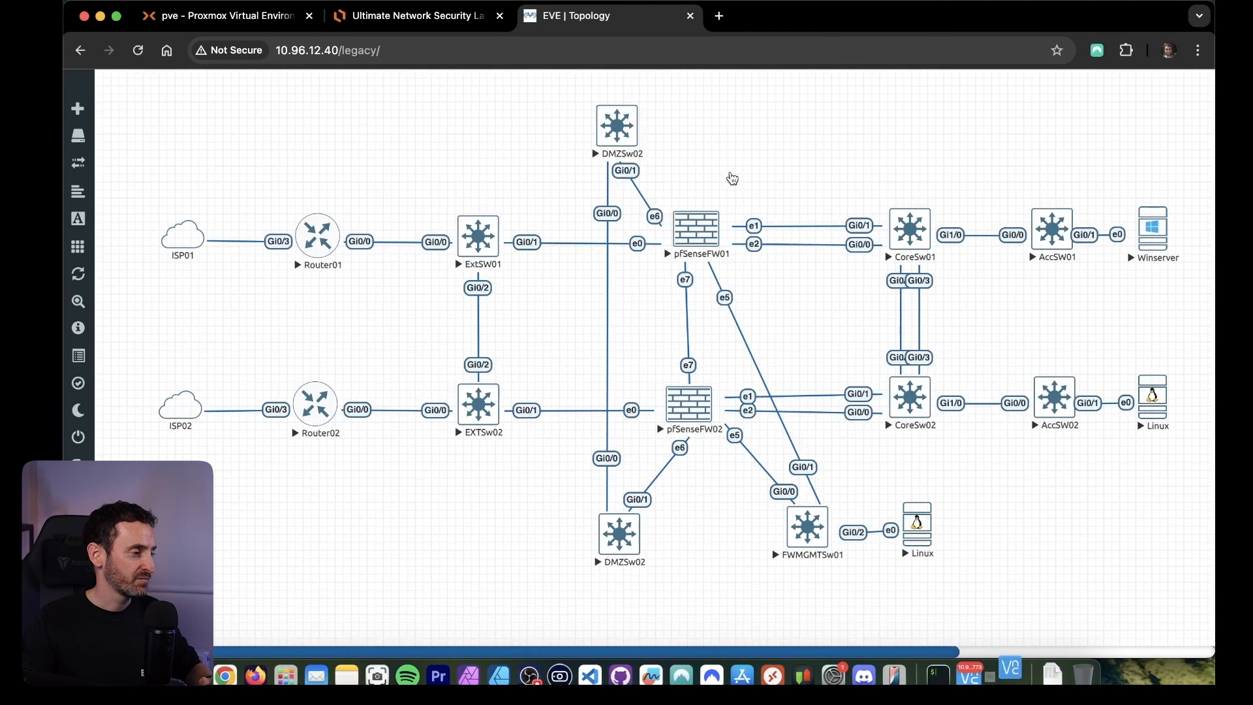
left_click(757, 340)
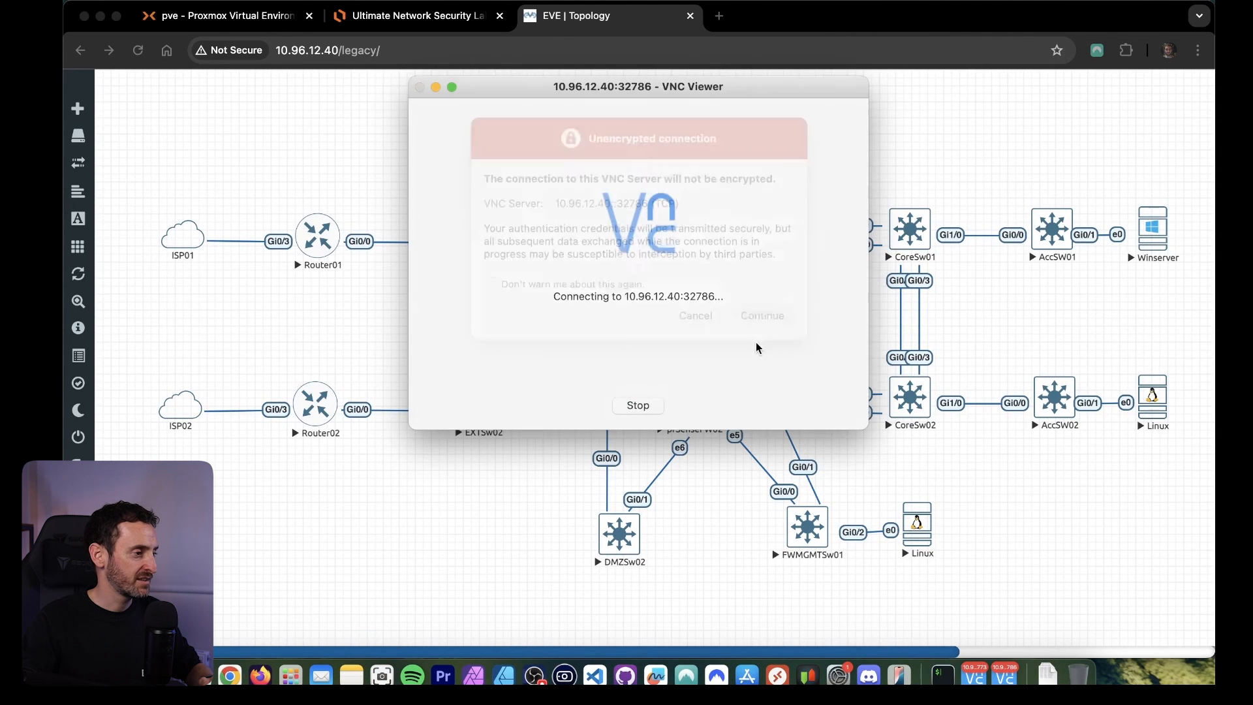
left_click_drag(649, 222, 707, 81)
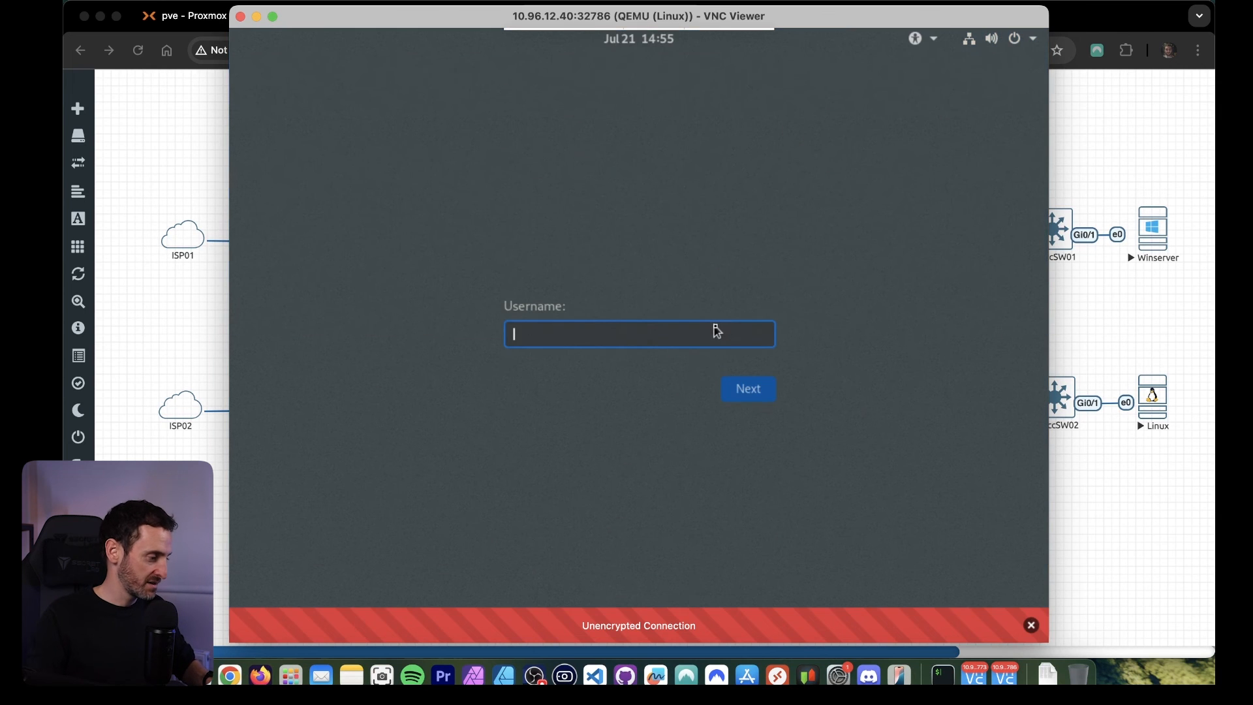
Sign in to the Linux machine as root with the account password.
type("root")
key("Return")
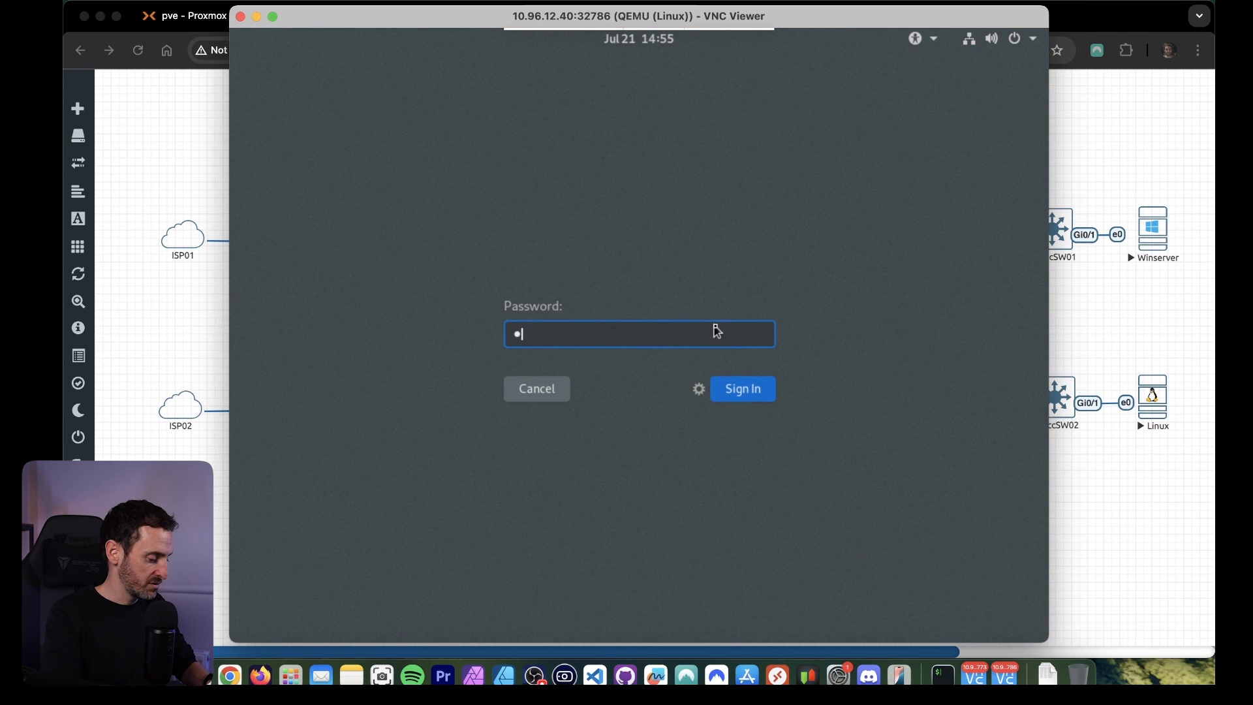
type("••••")
key("Return")
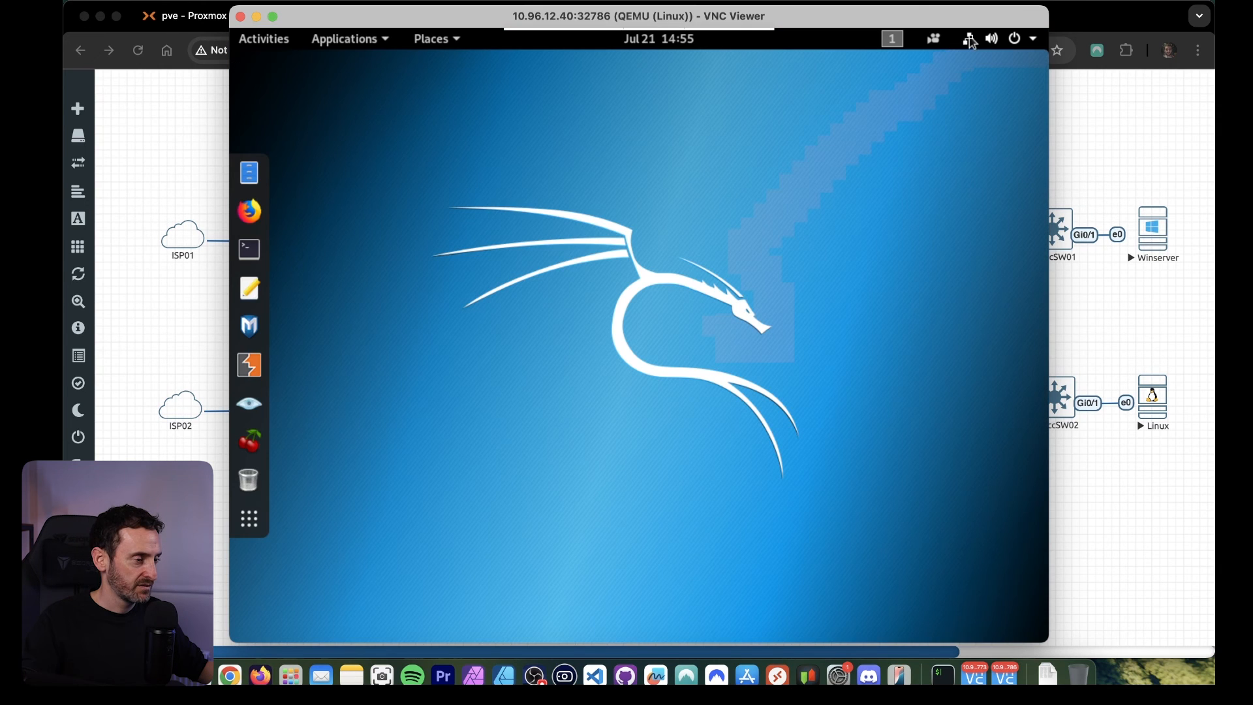
Open the wired connection's details in the network settings and check its assigned IPv4 address.
left_click(972, 41)
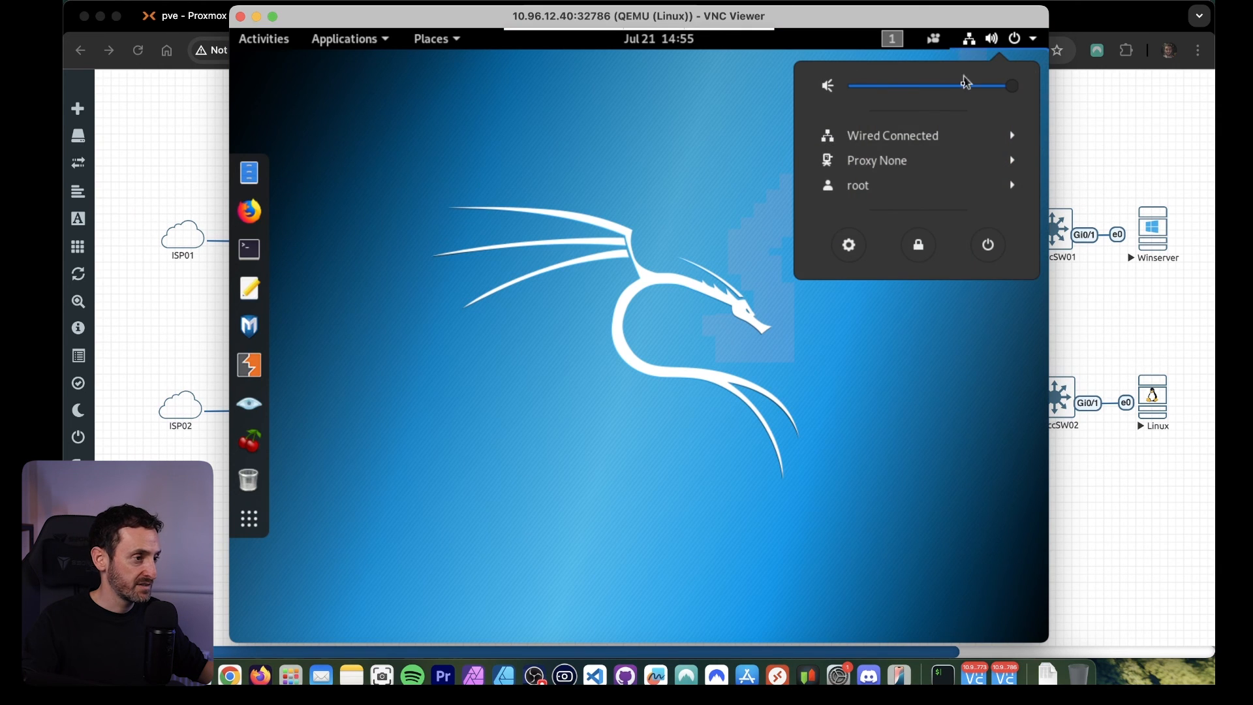
left_click(932, 150)
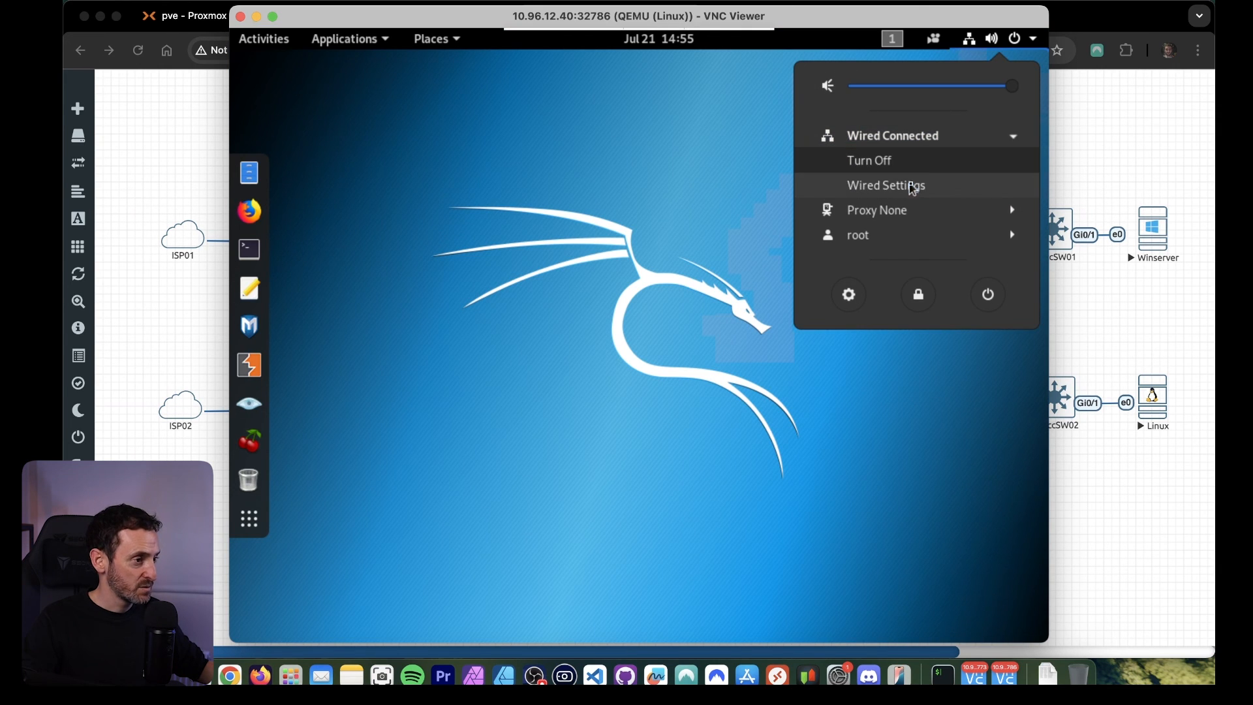
left_click(915, 184)
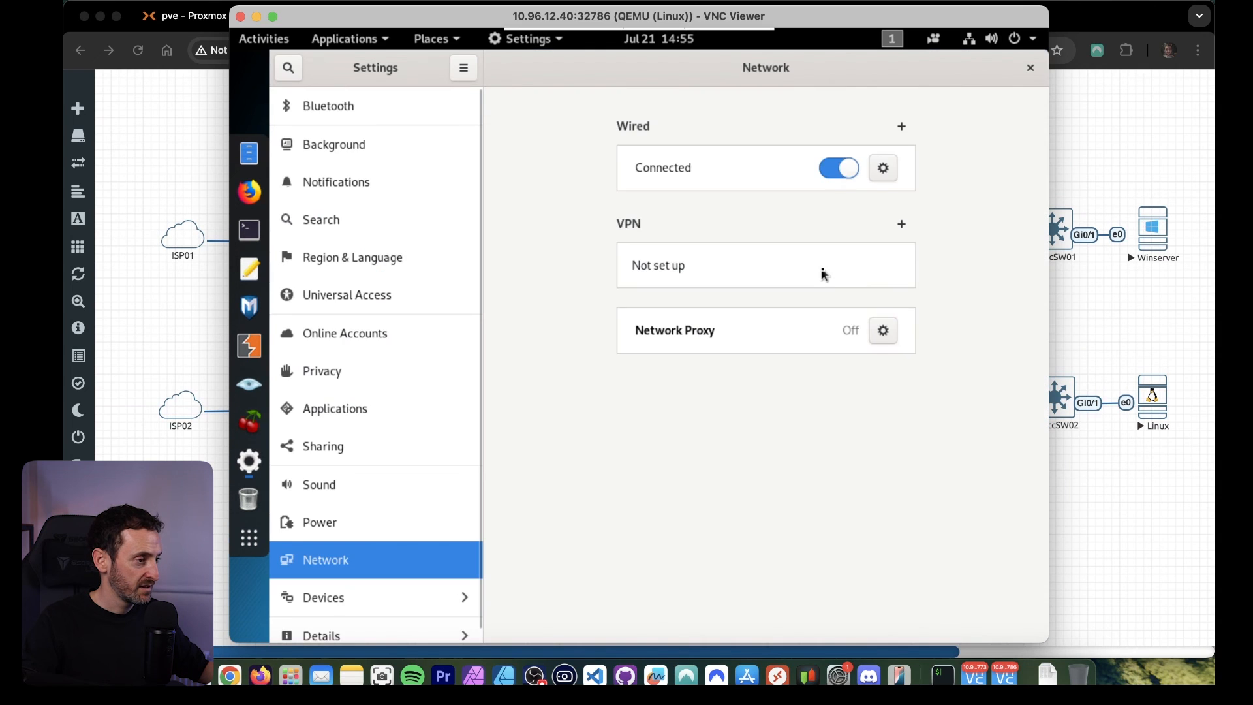
left_click(883, 168)
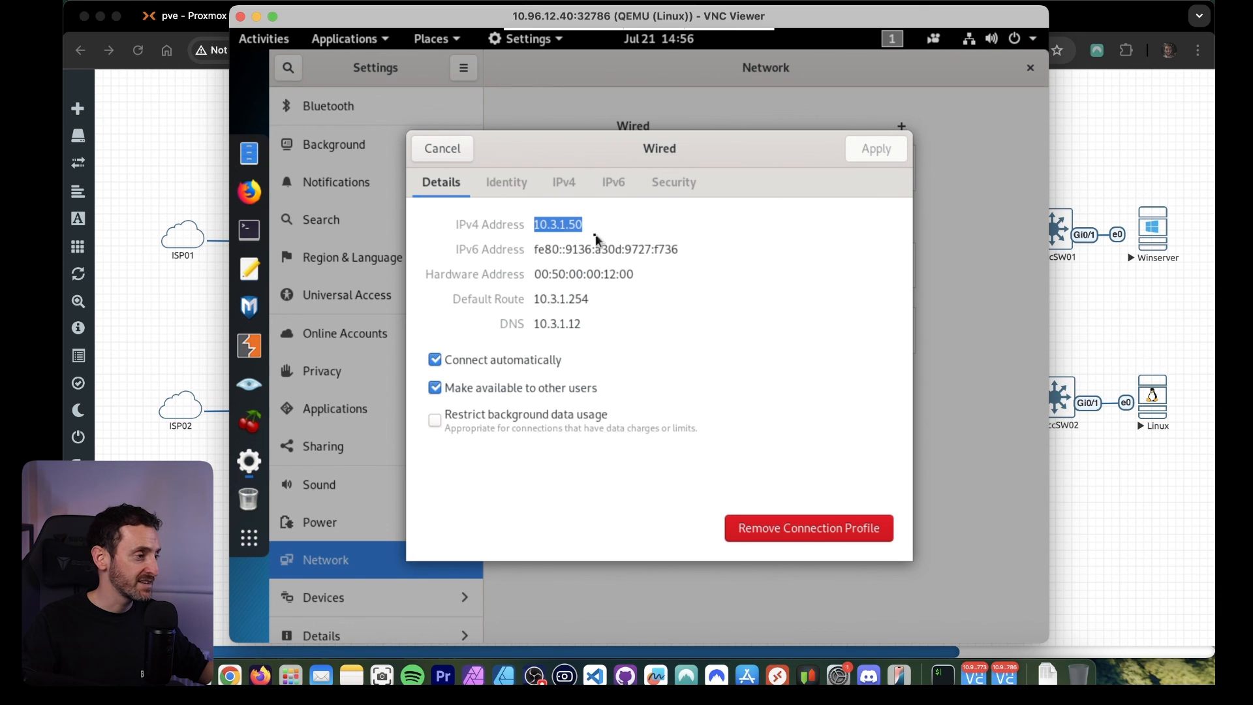
left_click(558, 225)
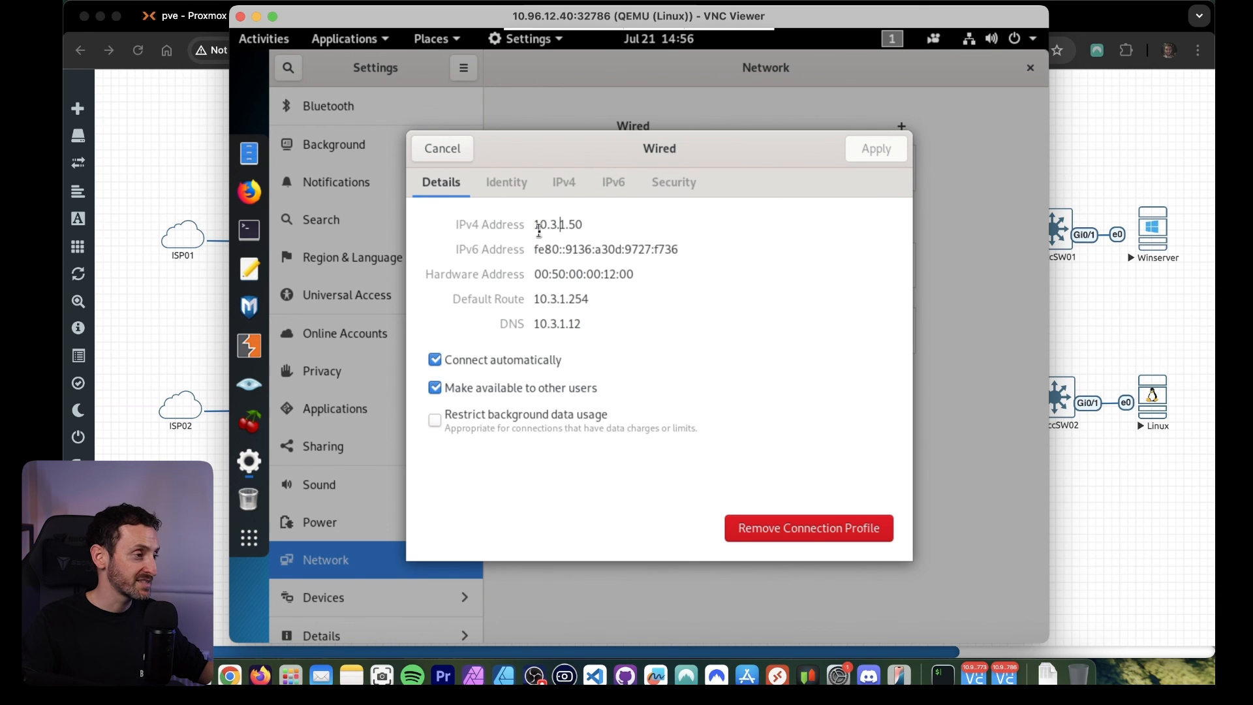
Check the assigned IPv4 address and the DNS server in the wired connection's details.
left_click_drag(534, 226, 612, 237)
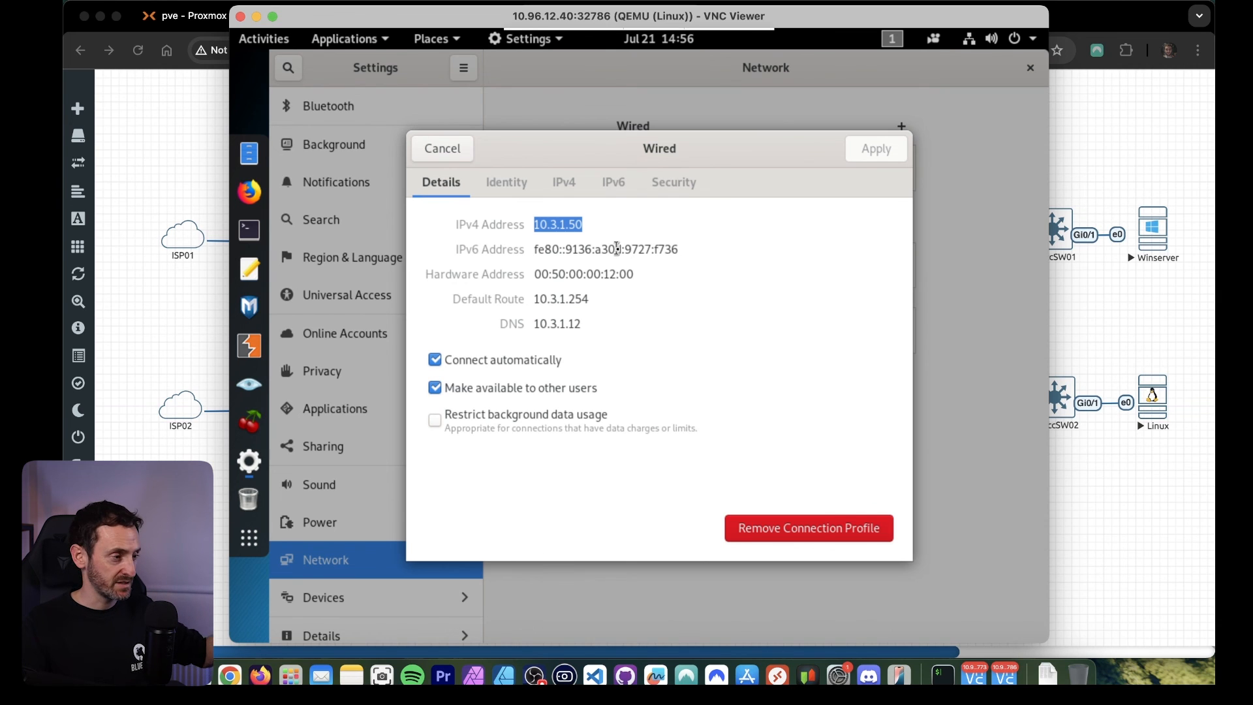
left_click_drag(579, 324, 529, 325)
left_click(604, 322)
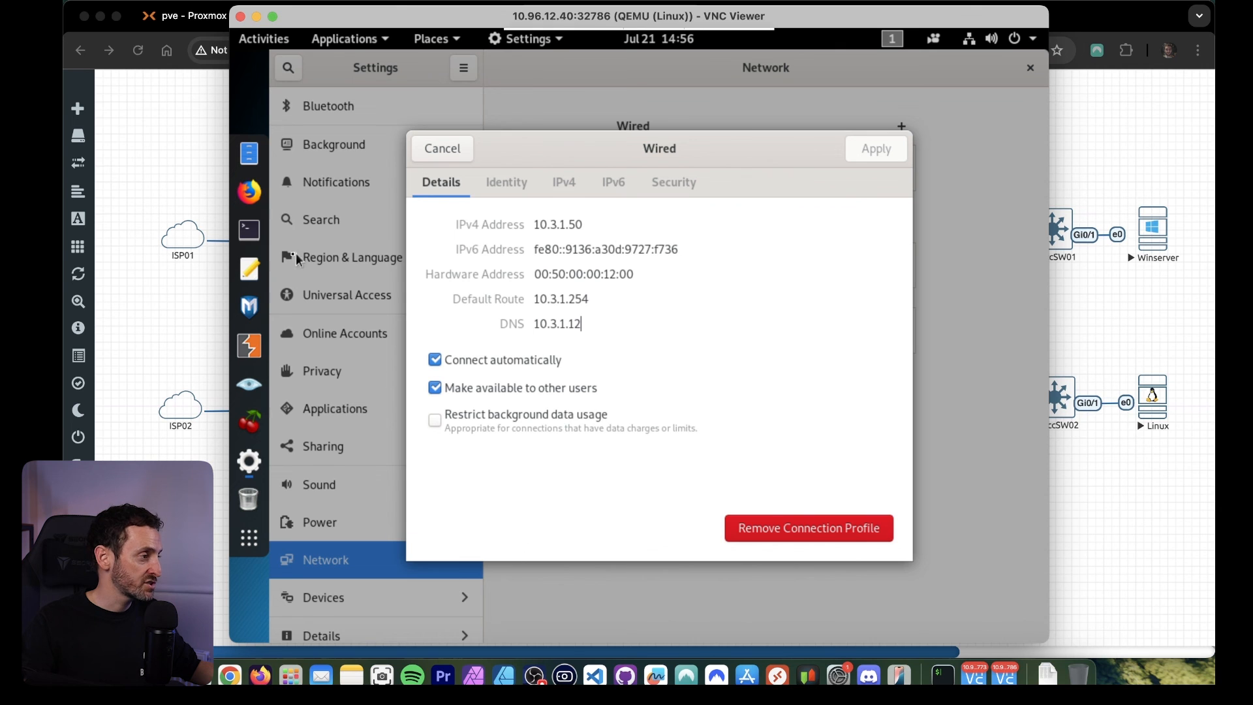
Open a terminal on the Linux machine and ping 8.8.8.8 to test internet connectivity, stopping after a few replies.
left_click(250, 230)
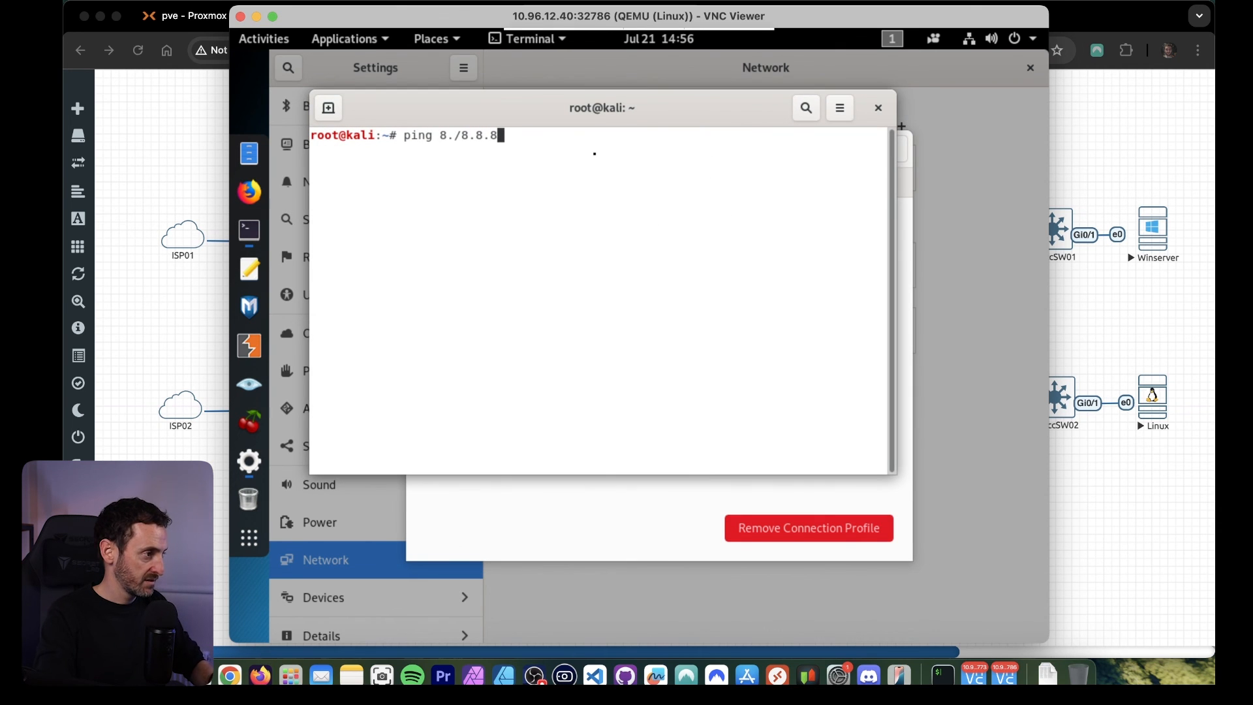
type("ping 8.8.8.8")
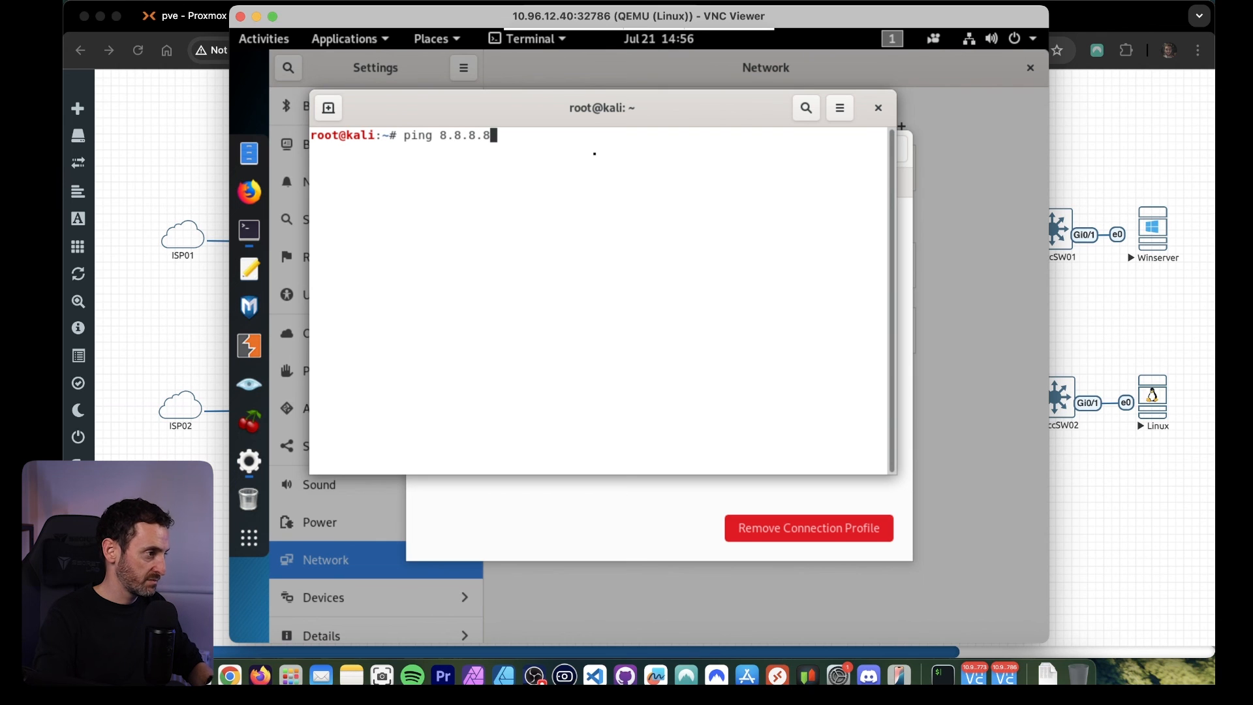
key("Return")
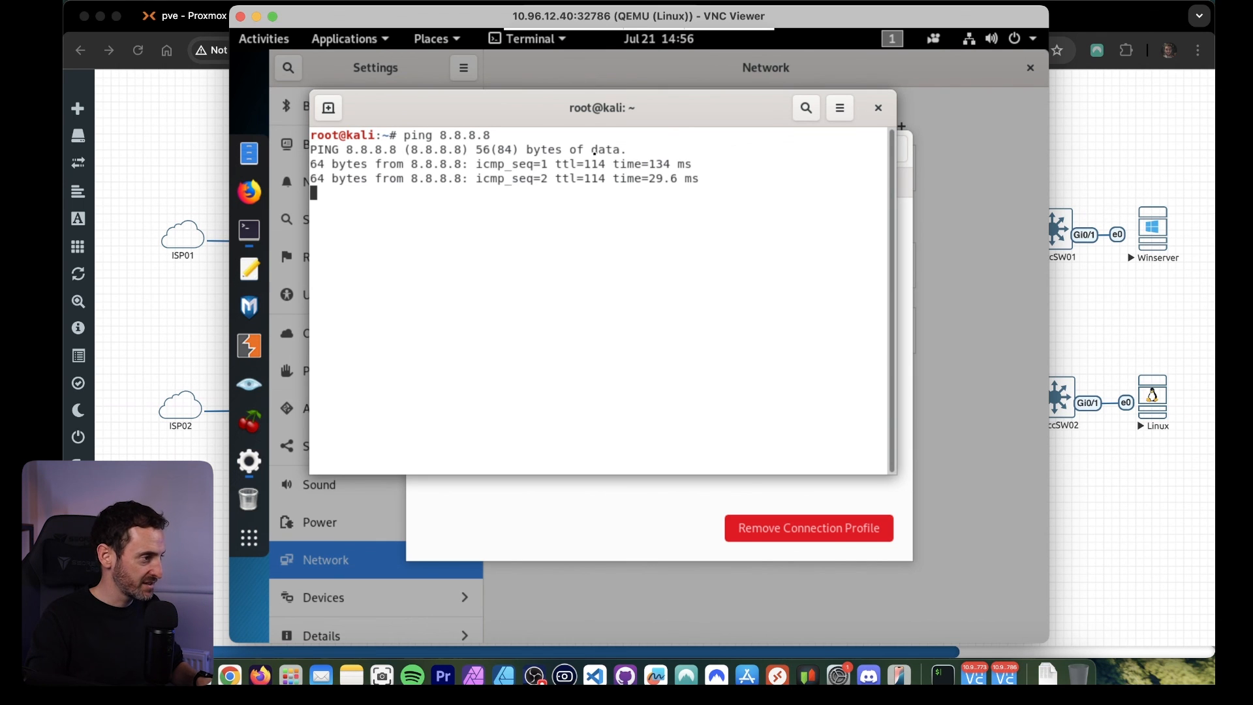
key("ctrl+c")
Ping google.com from the Linux terminal to test DNS name resolution.
type("ping google.com")
key("Return")
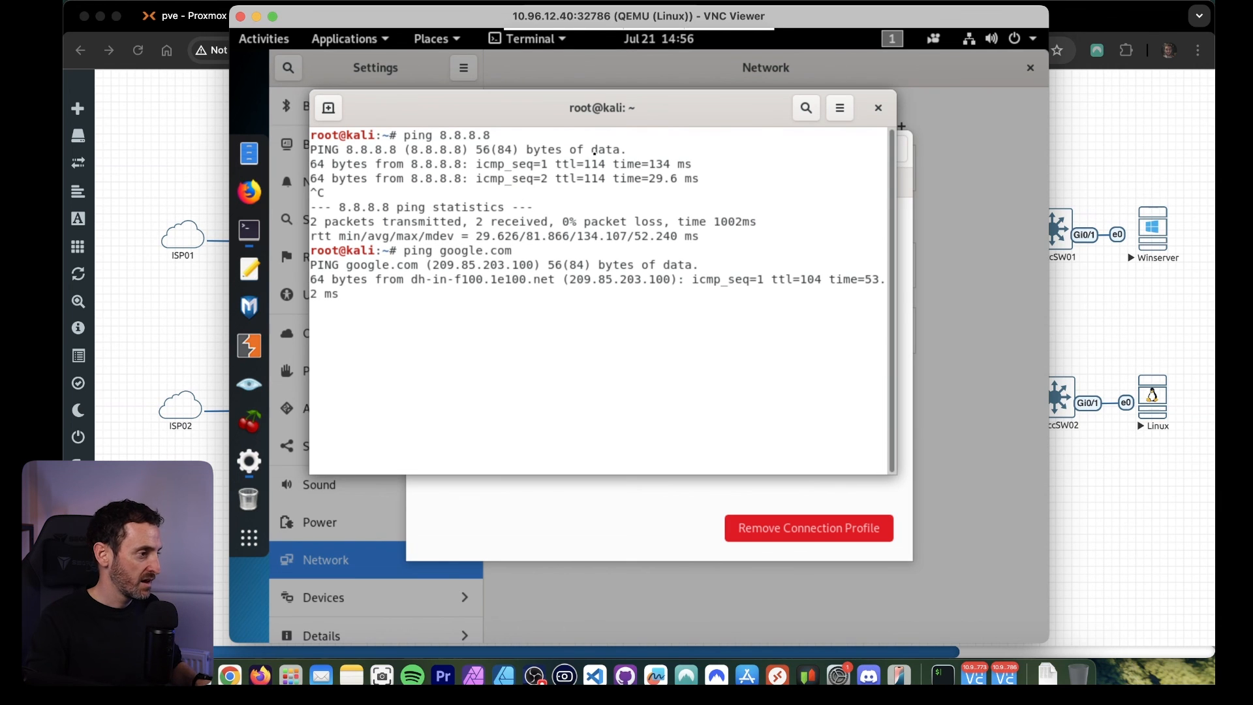